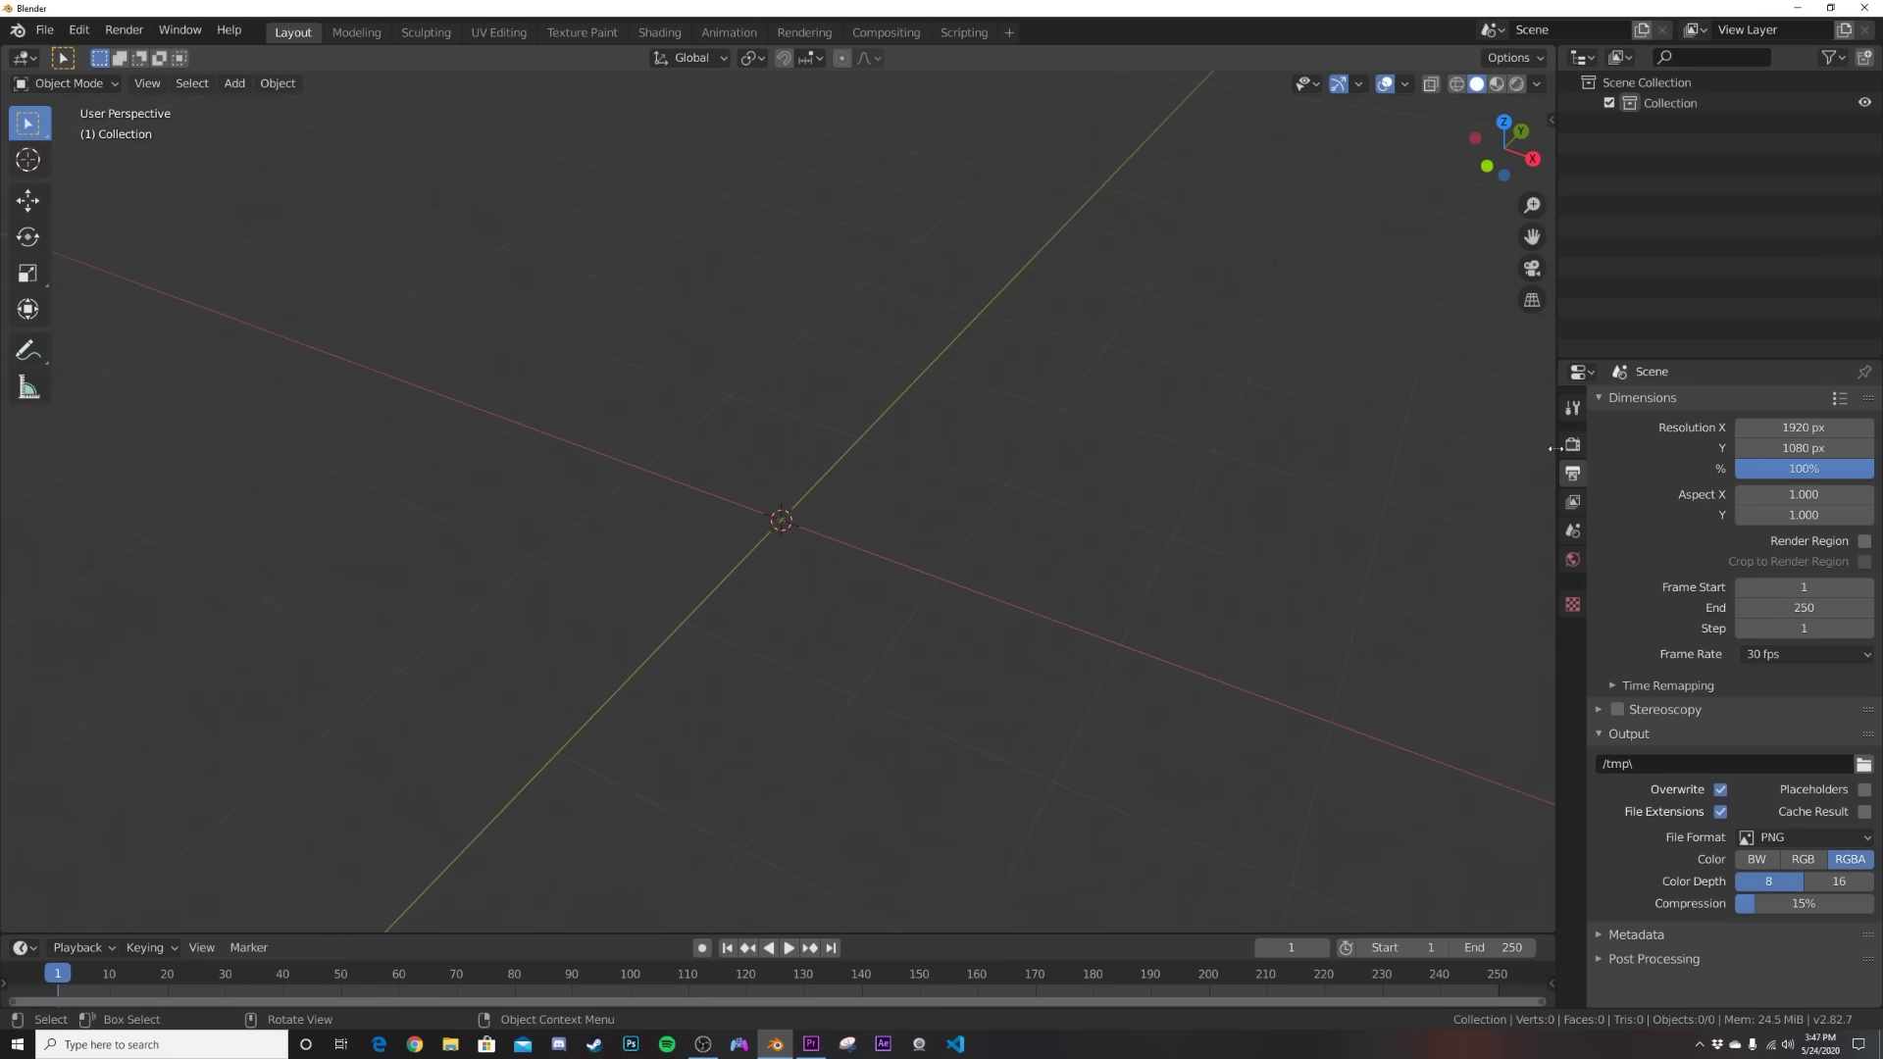
# Switch the scene's render engine to Cycles.
pyautogui.click(1572, 446)
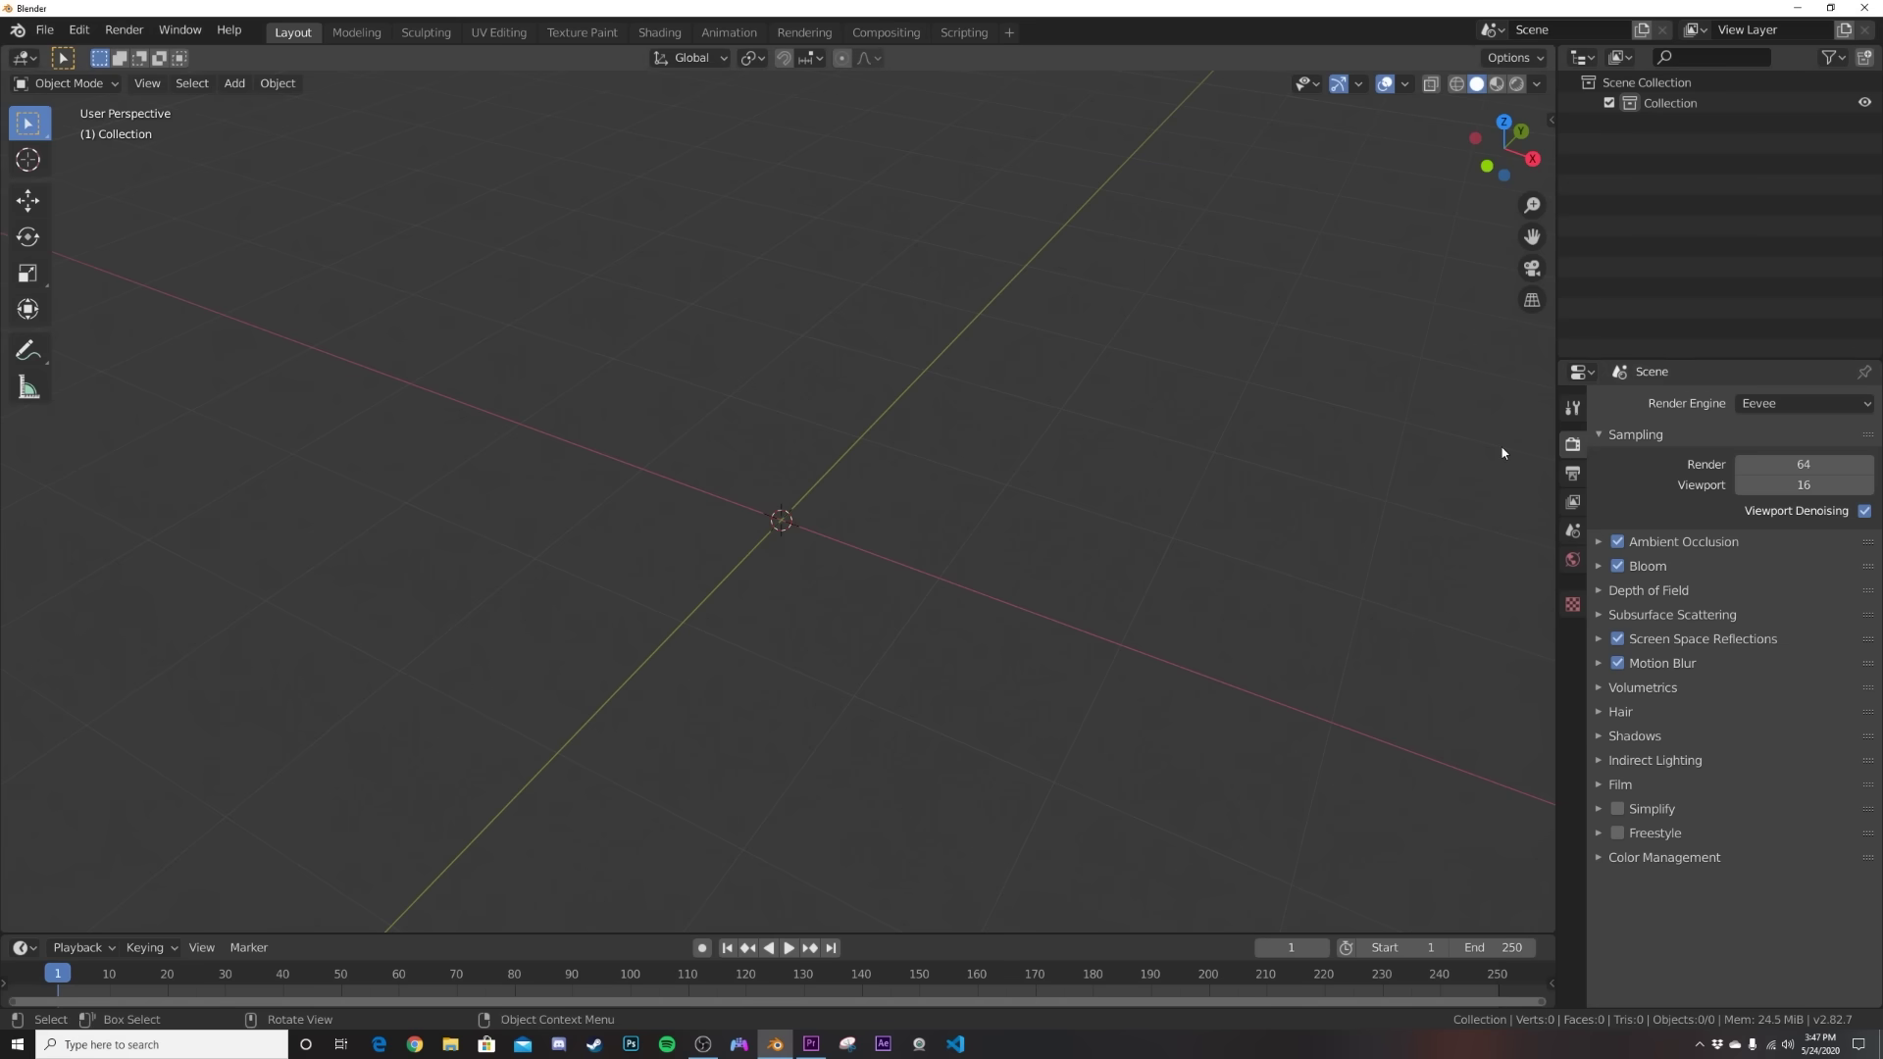
pyautogui.moveTo(1250, 579); pyautogui.dragTo(913, 559, button='middle')
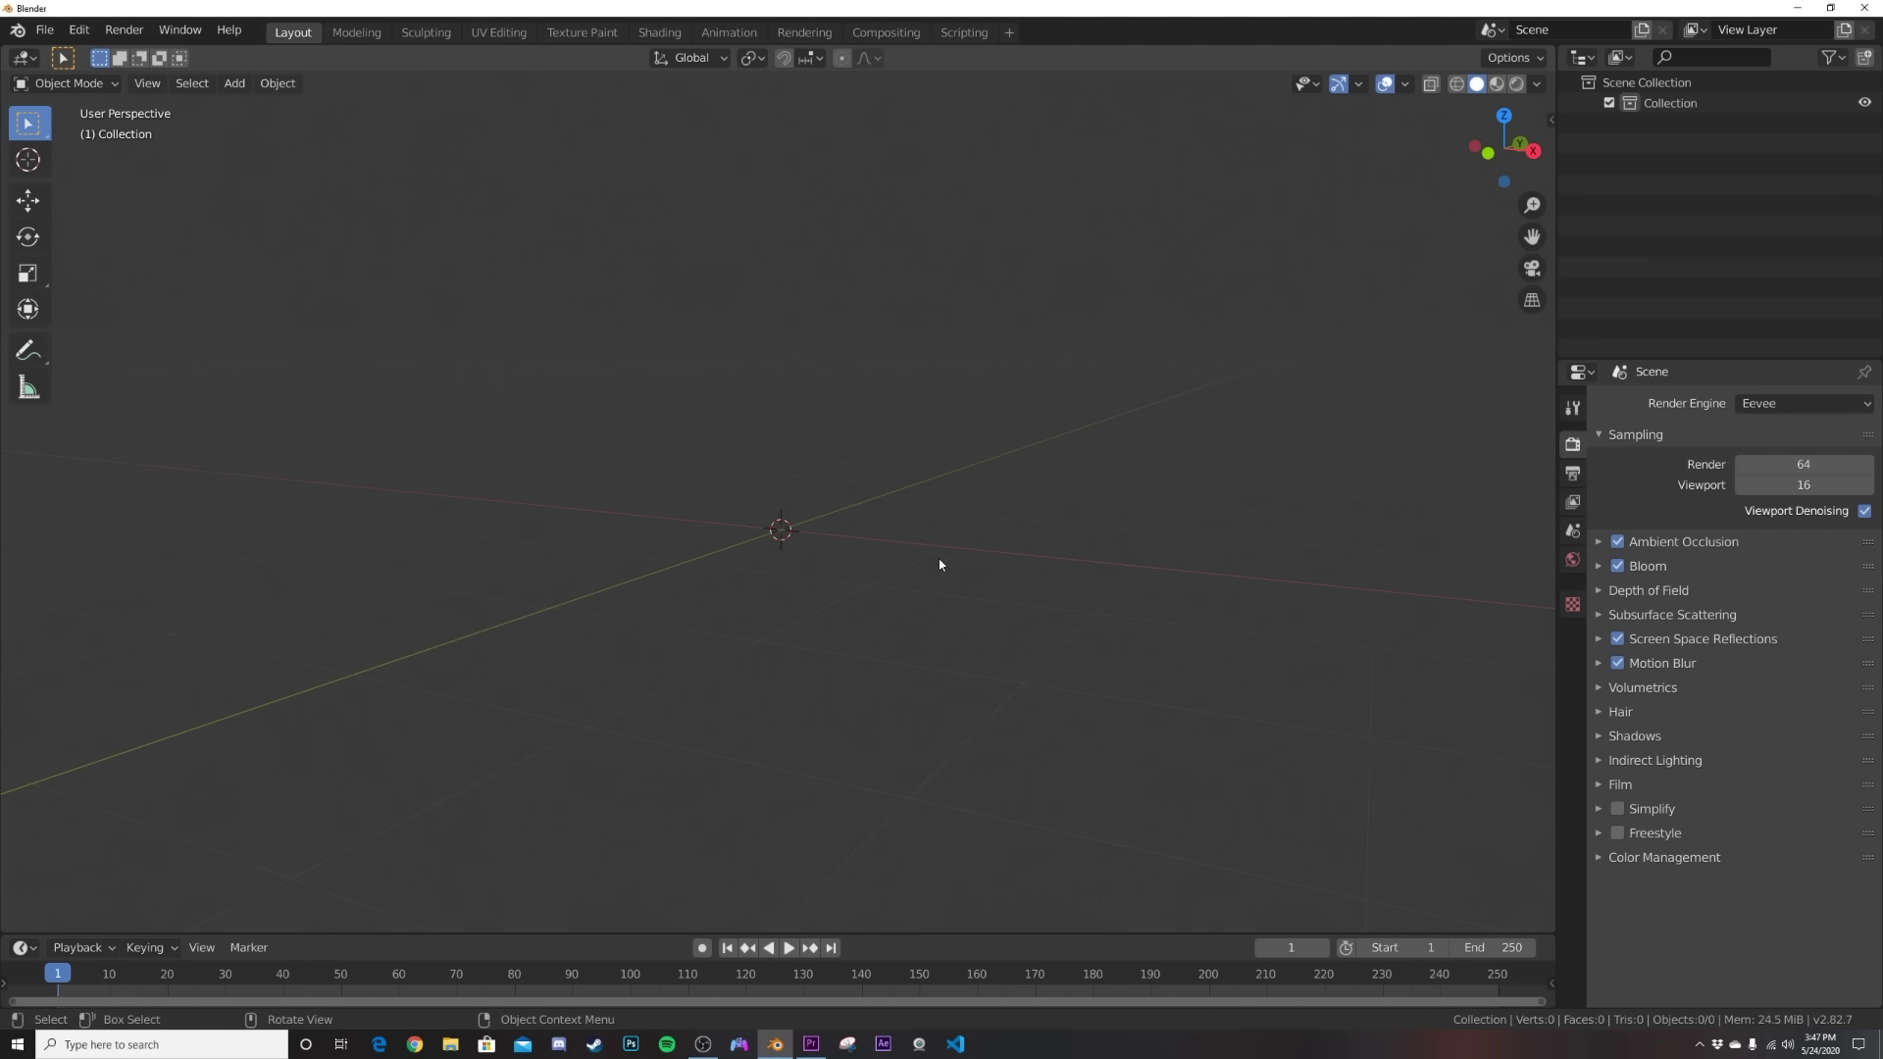
pyautogui.click(1803, 403)
pyautogui.click(1776, 474)
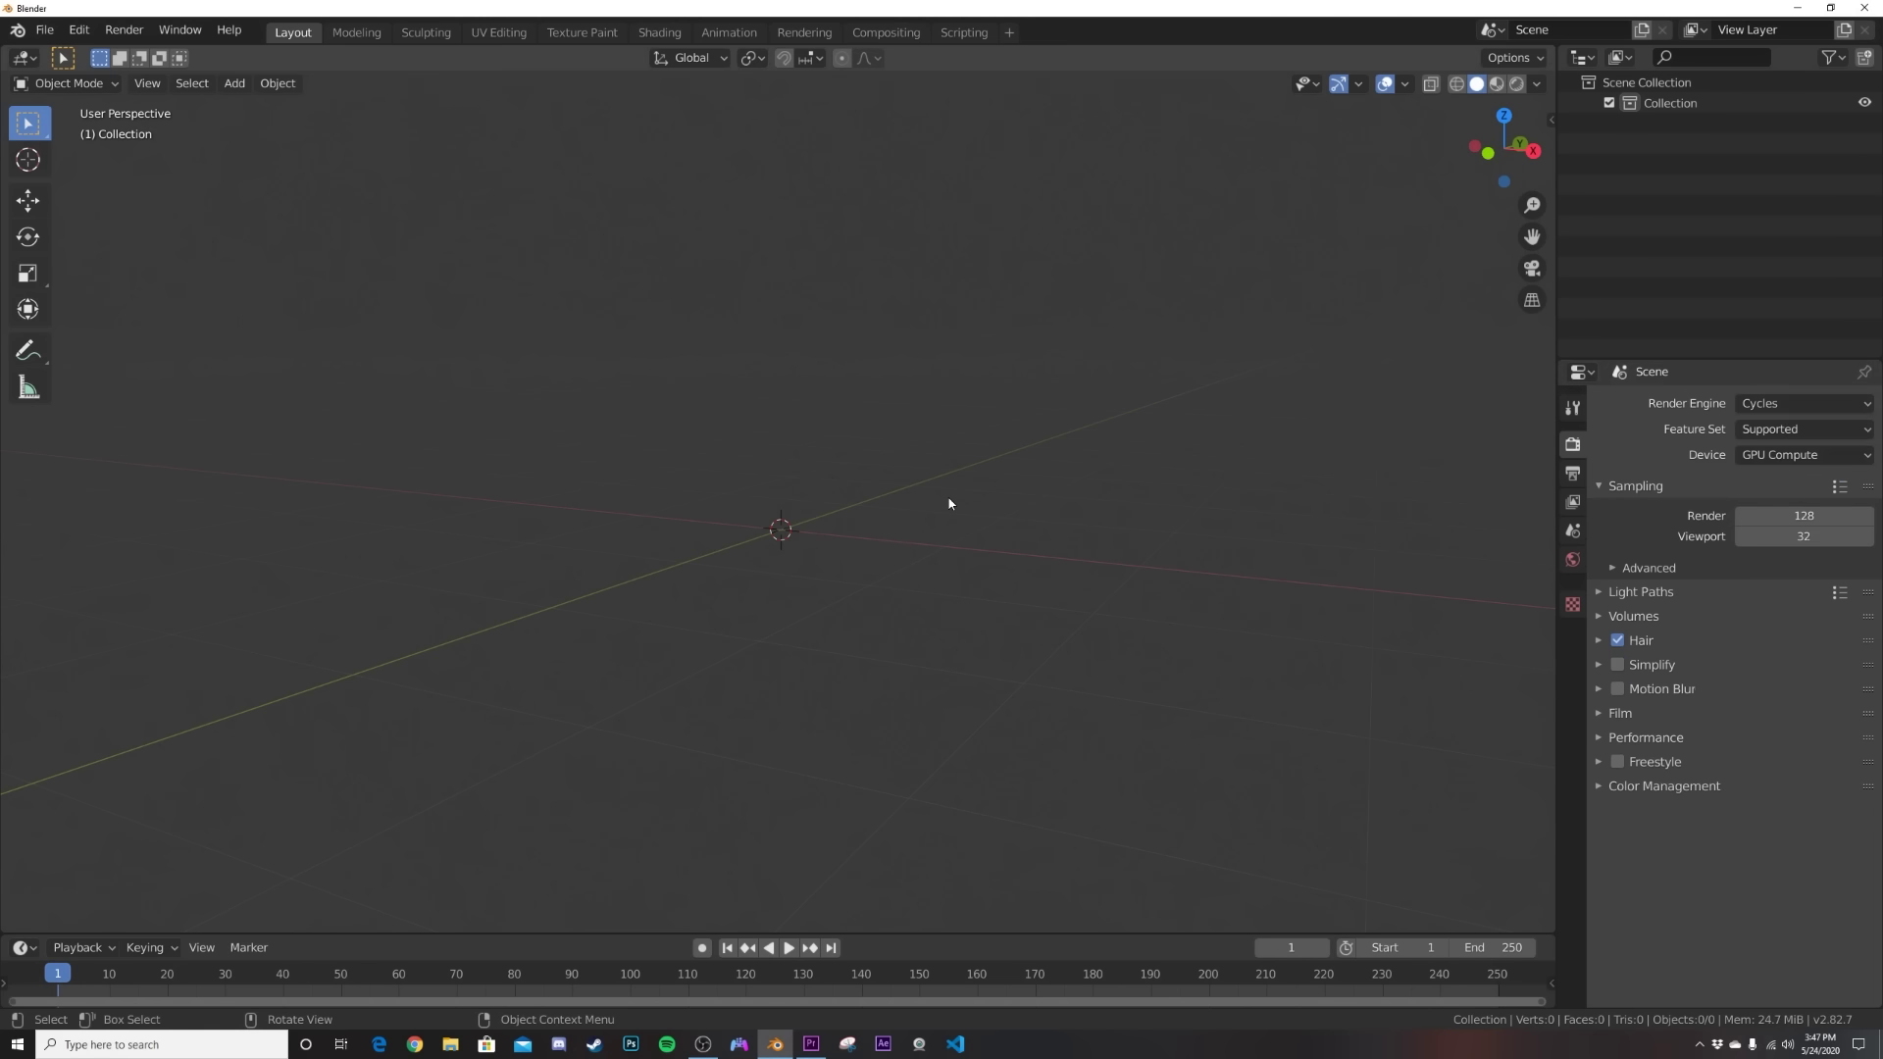
# Add a mesh plane, scaled up by a factor of 5 with its scale applied.
pyautogui.hotkey('shift', 'a')
pyautogui.moveTo(933, 438)
pyautogui.click(1032, 441)
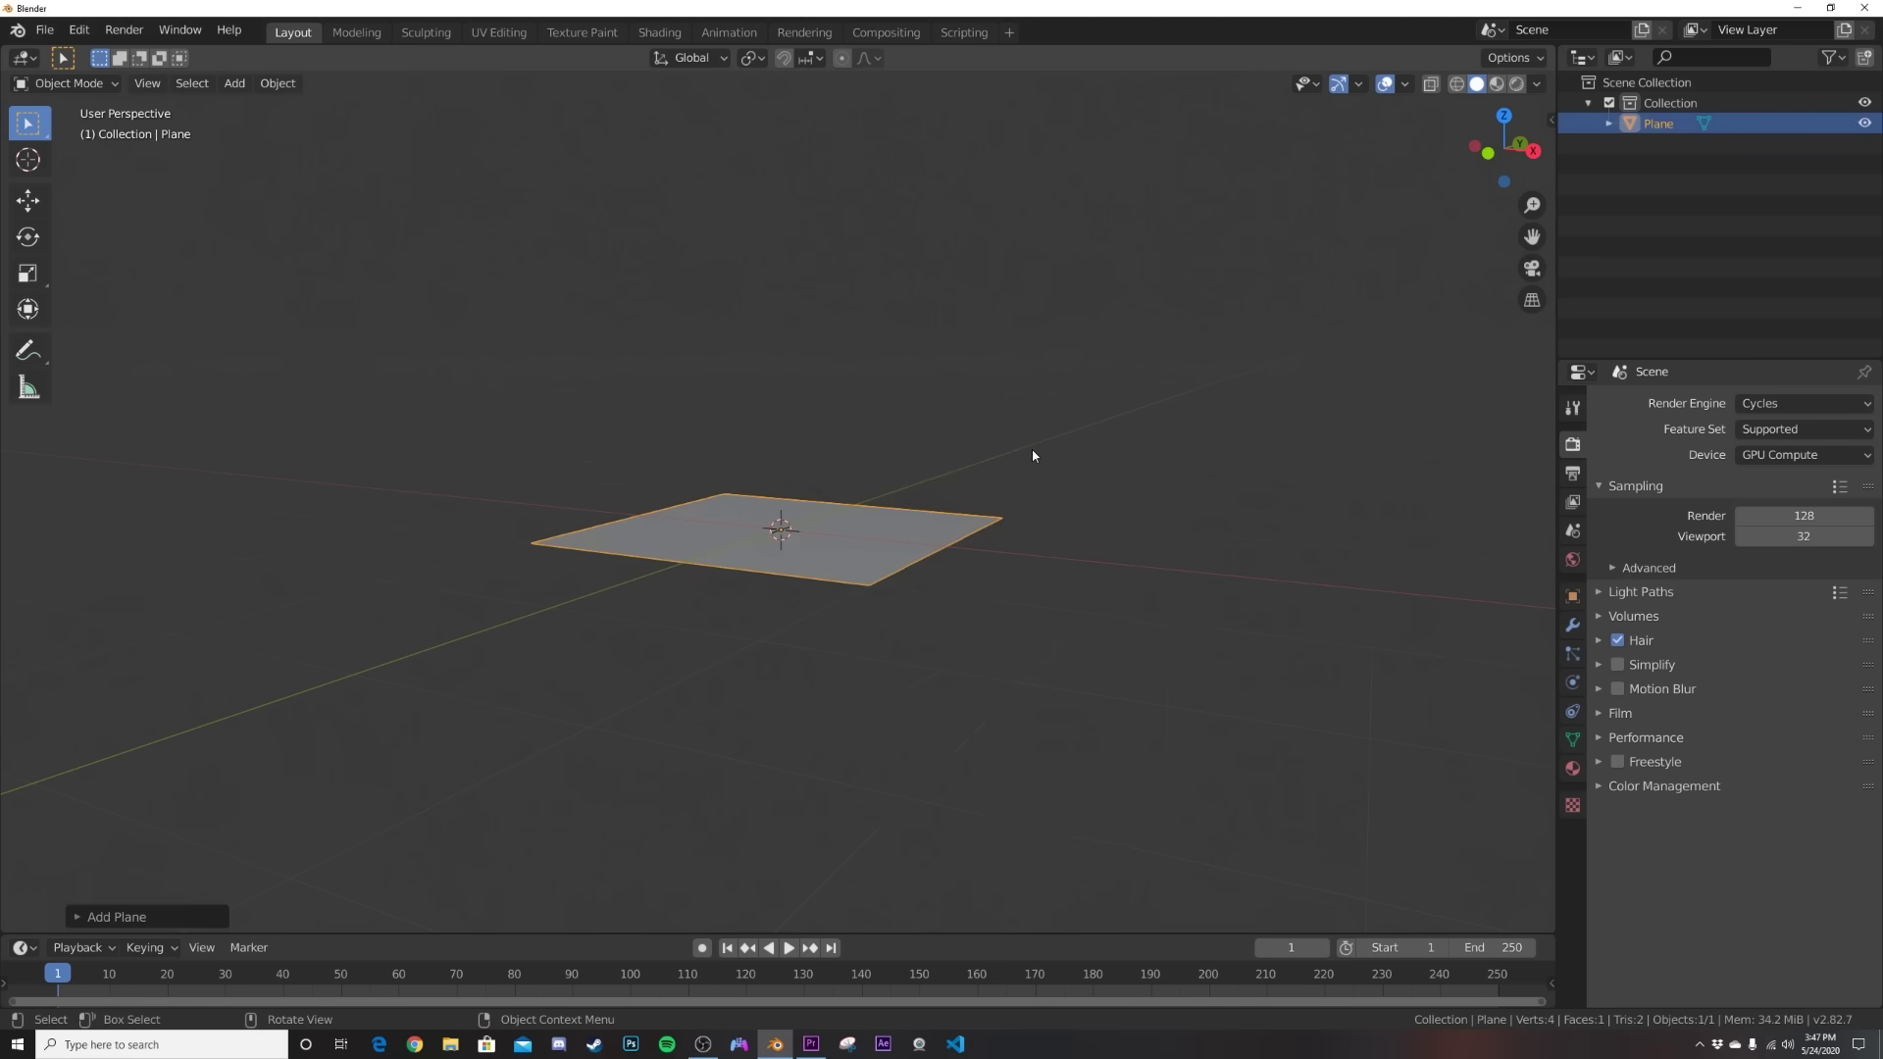
pyautogui.write('s5')
pyautogui.press('Return')
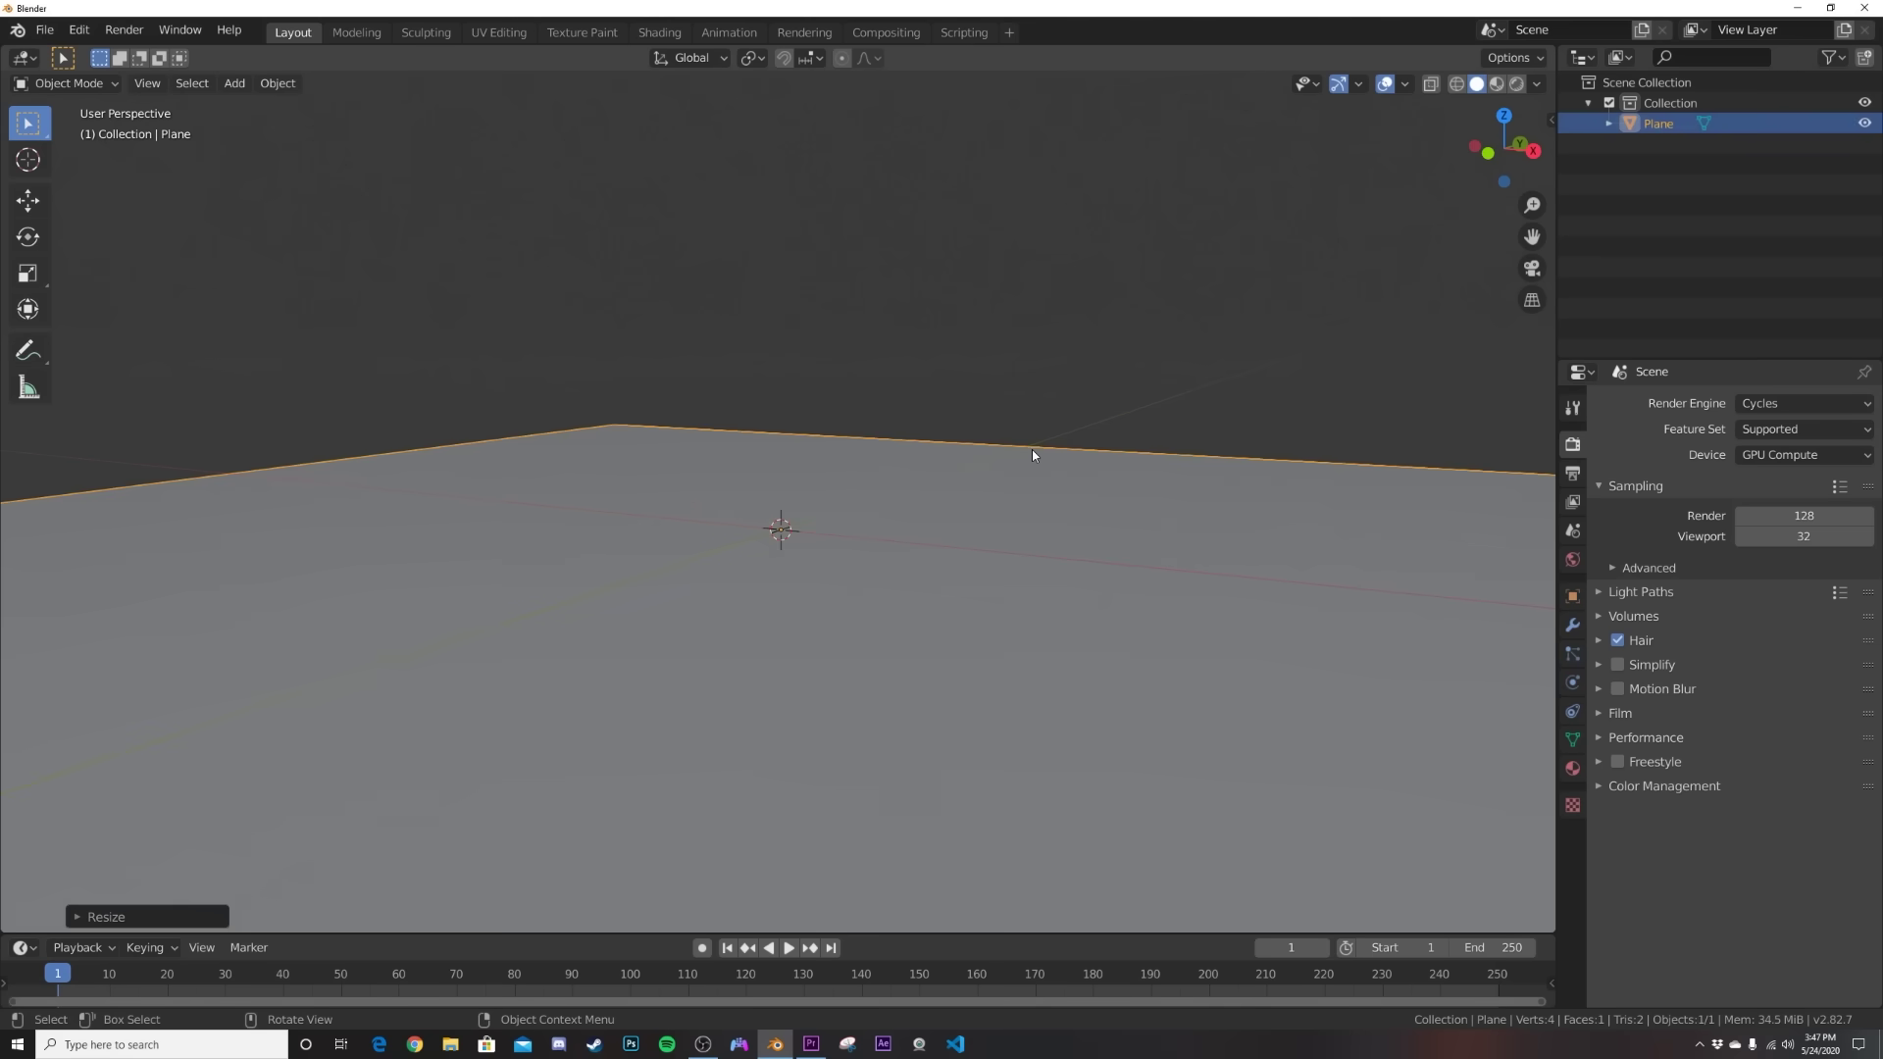
pyautogui.scroll(-4, 1032, 456)
pyautogui.rightClick(1033, 455)
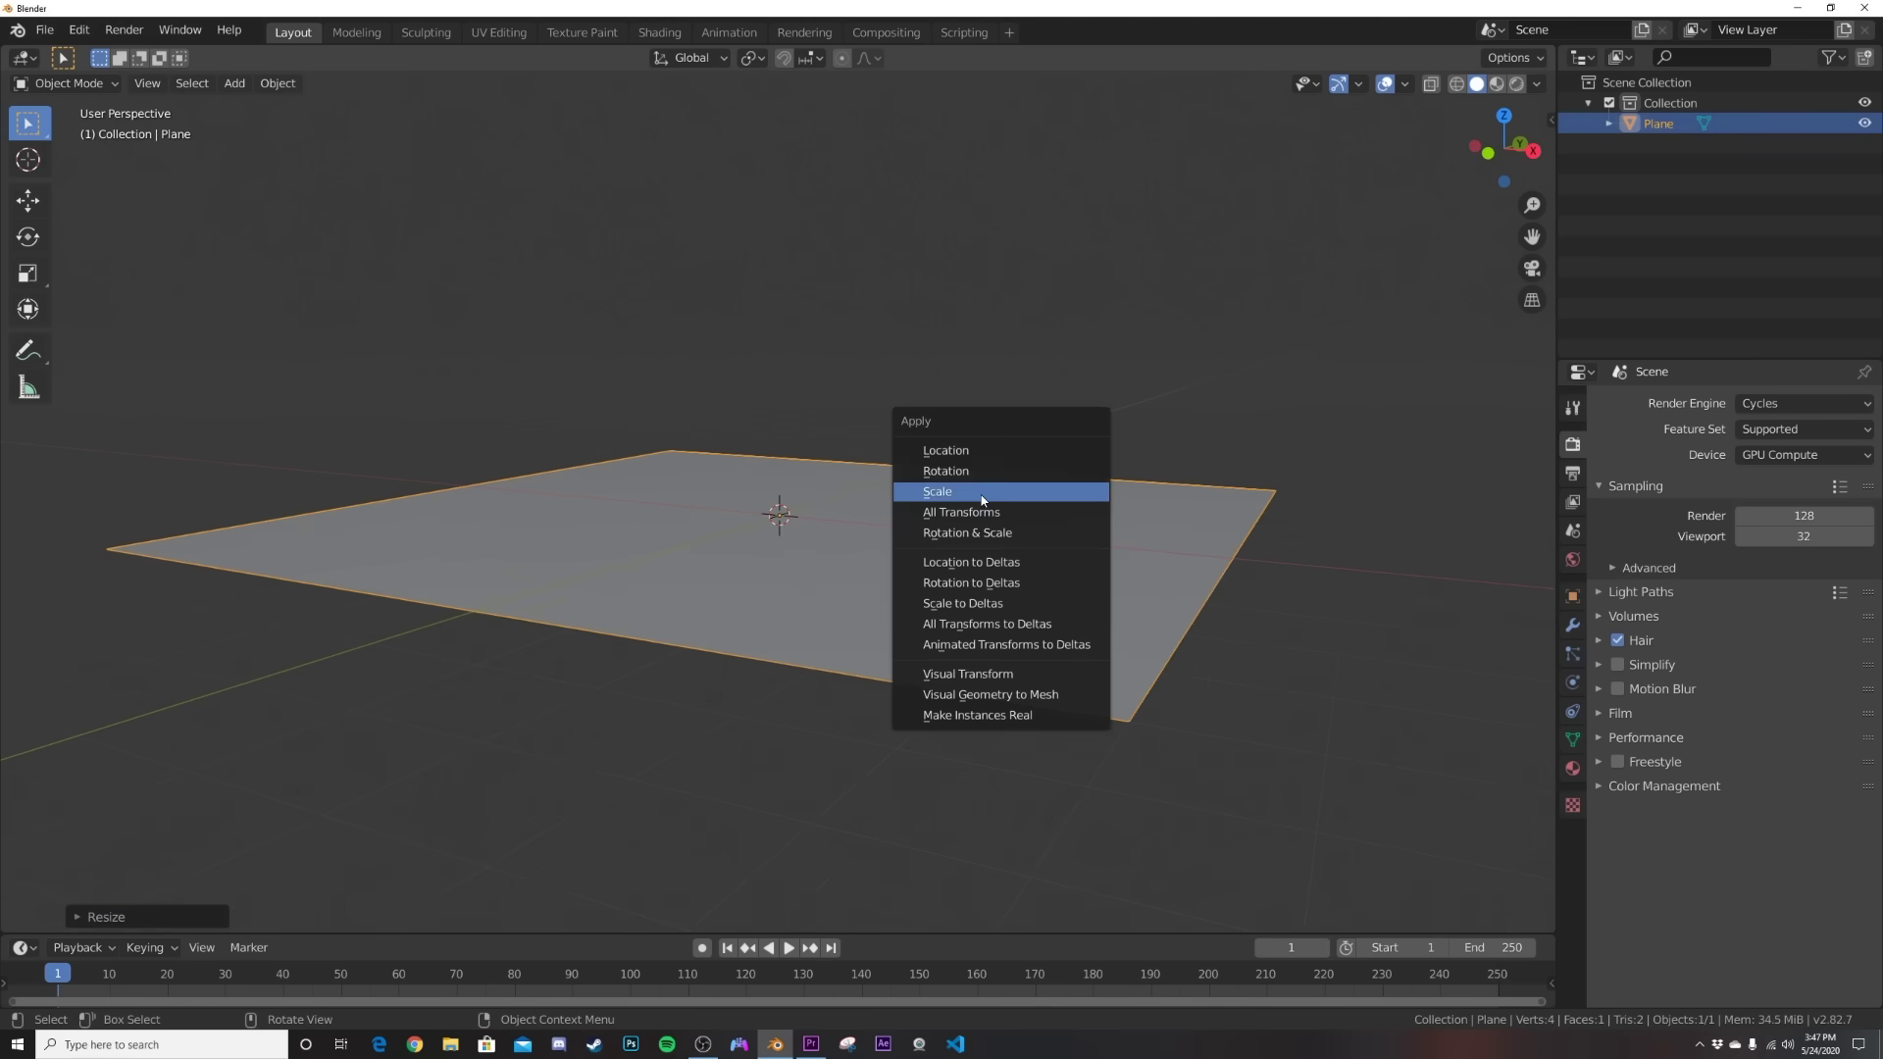
pyautogui.press('Escape')
# Subdivide the plane's mesh with 100 cuts and return to Object Mode.
pyautogui.press('Tab')
pyautogui.rightClick(984, 446)
pyautogui.click(985, 447)
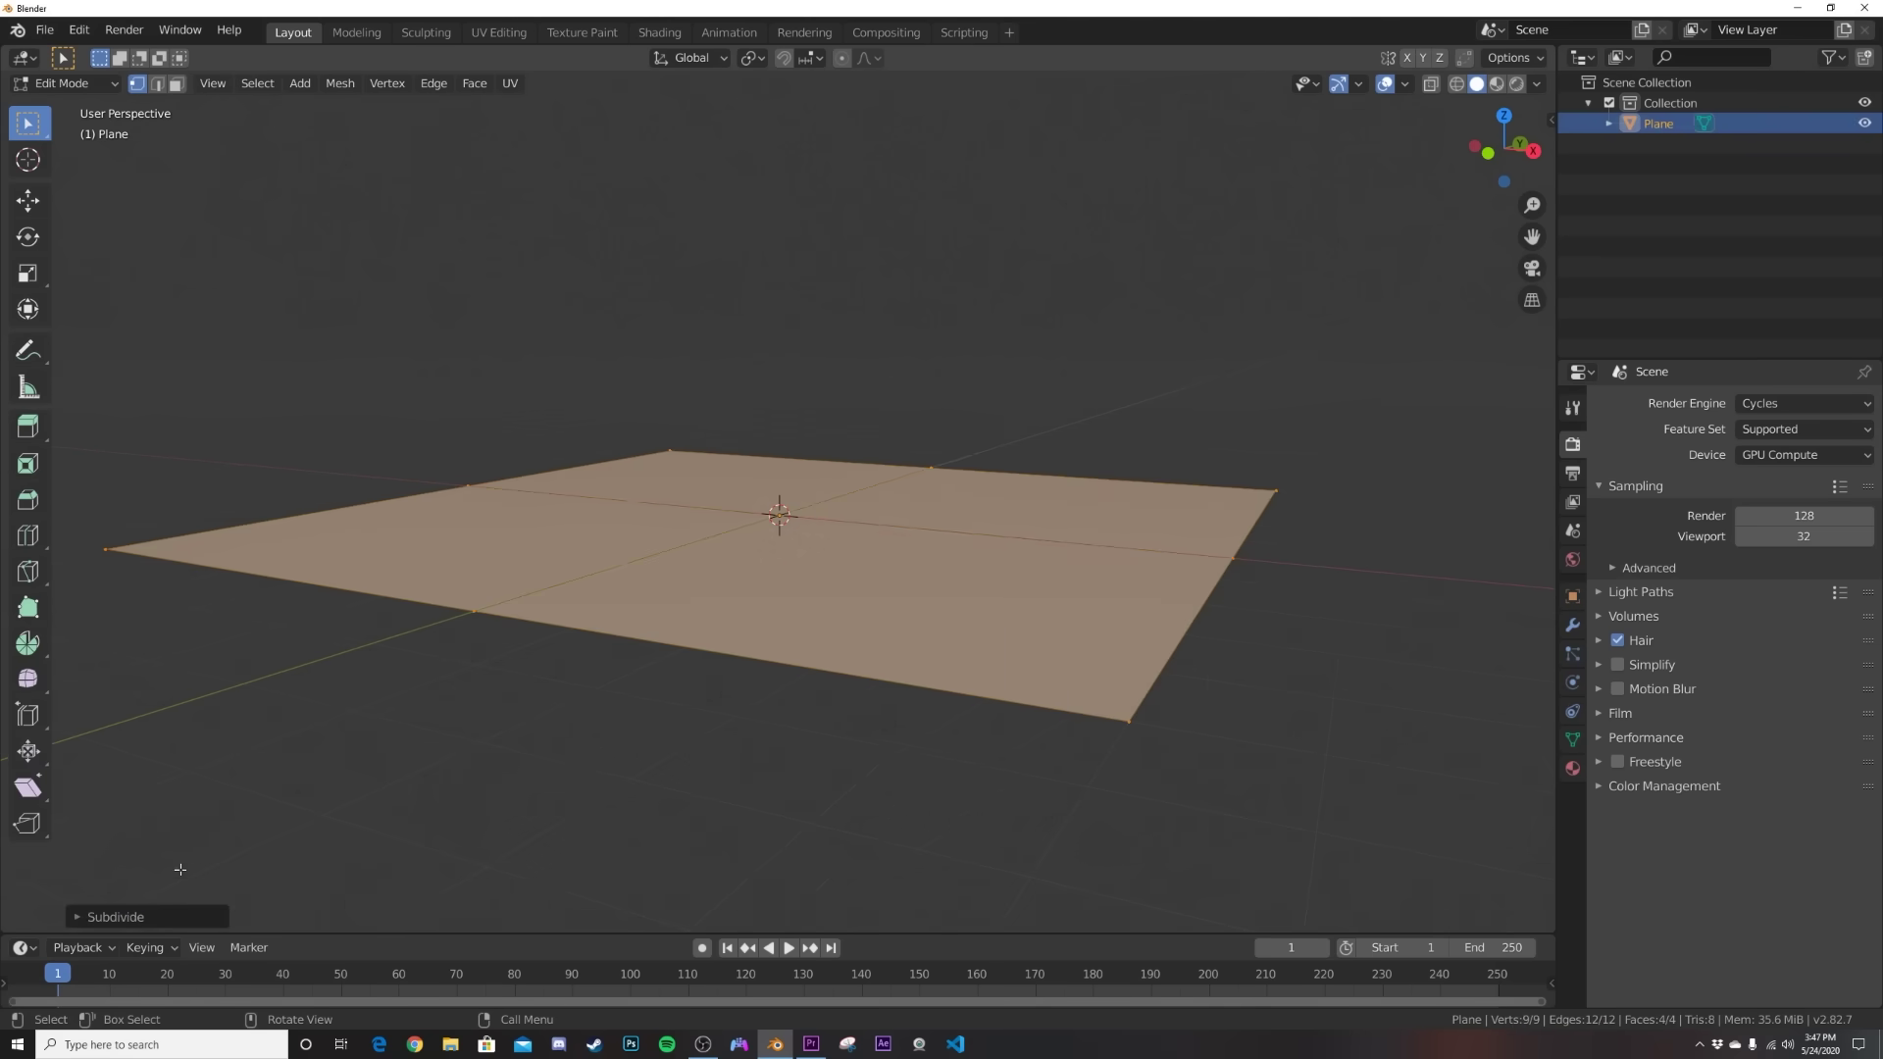
pyautogui.click(108, 917)
pyautogui.doubleClick(262, 777)
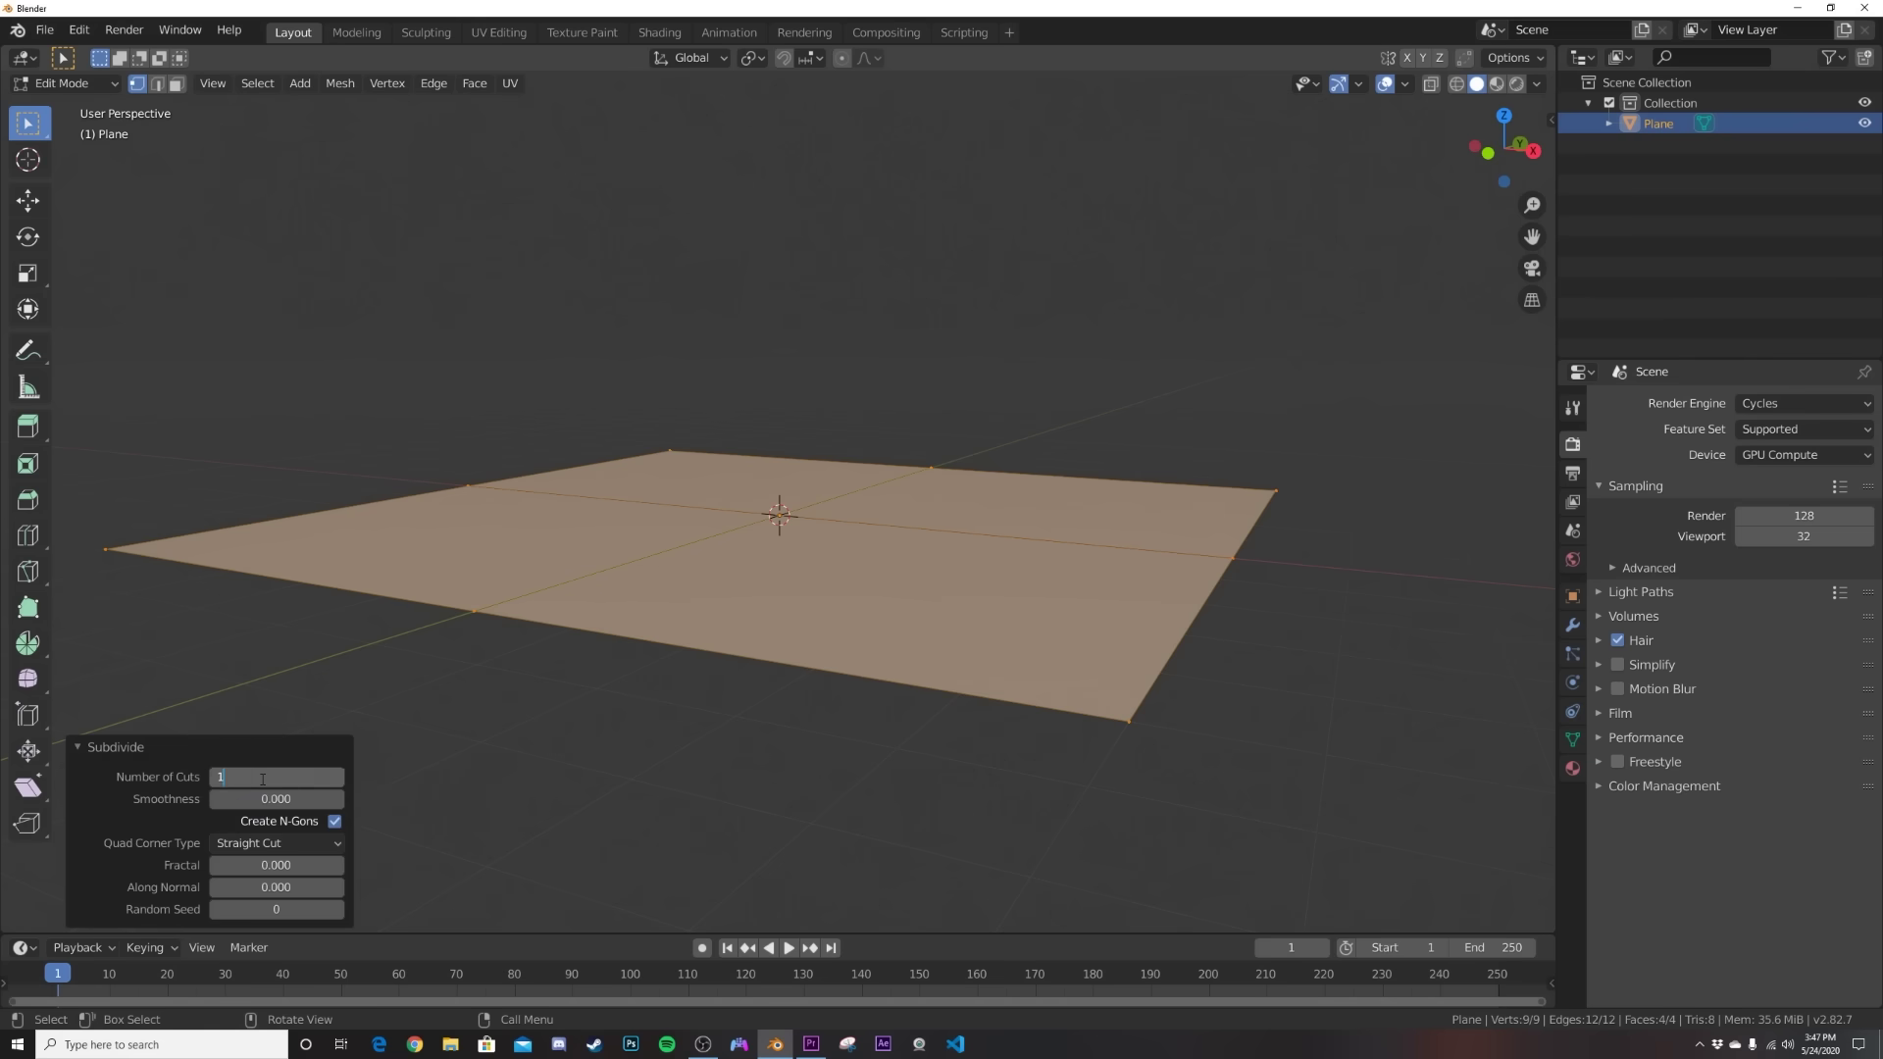
pyautogui.write('00')
pyautogui.press('Return')
pyautogui.press('Tab')
# Add a Subdivision Surface modifier to the plane.
pyautogui.moveTo(763, 443); pyautogui.dragTo(786, 482, button='middle')
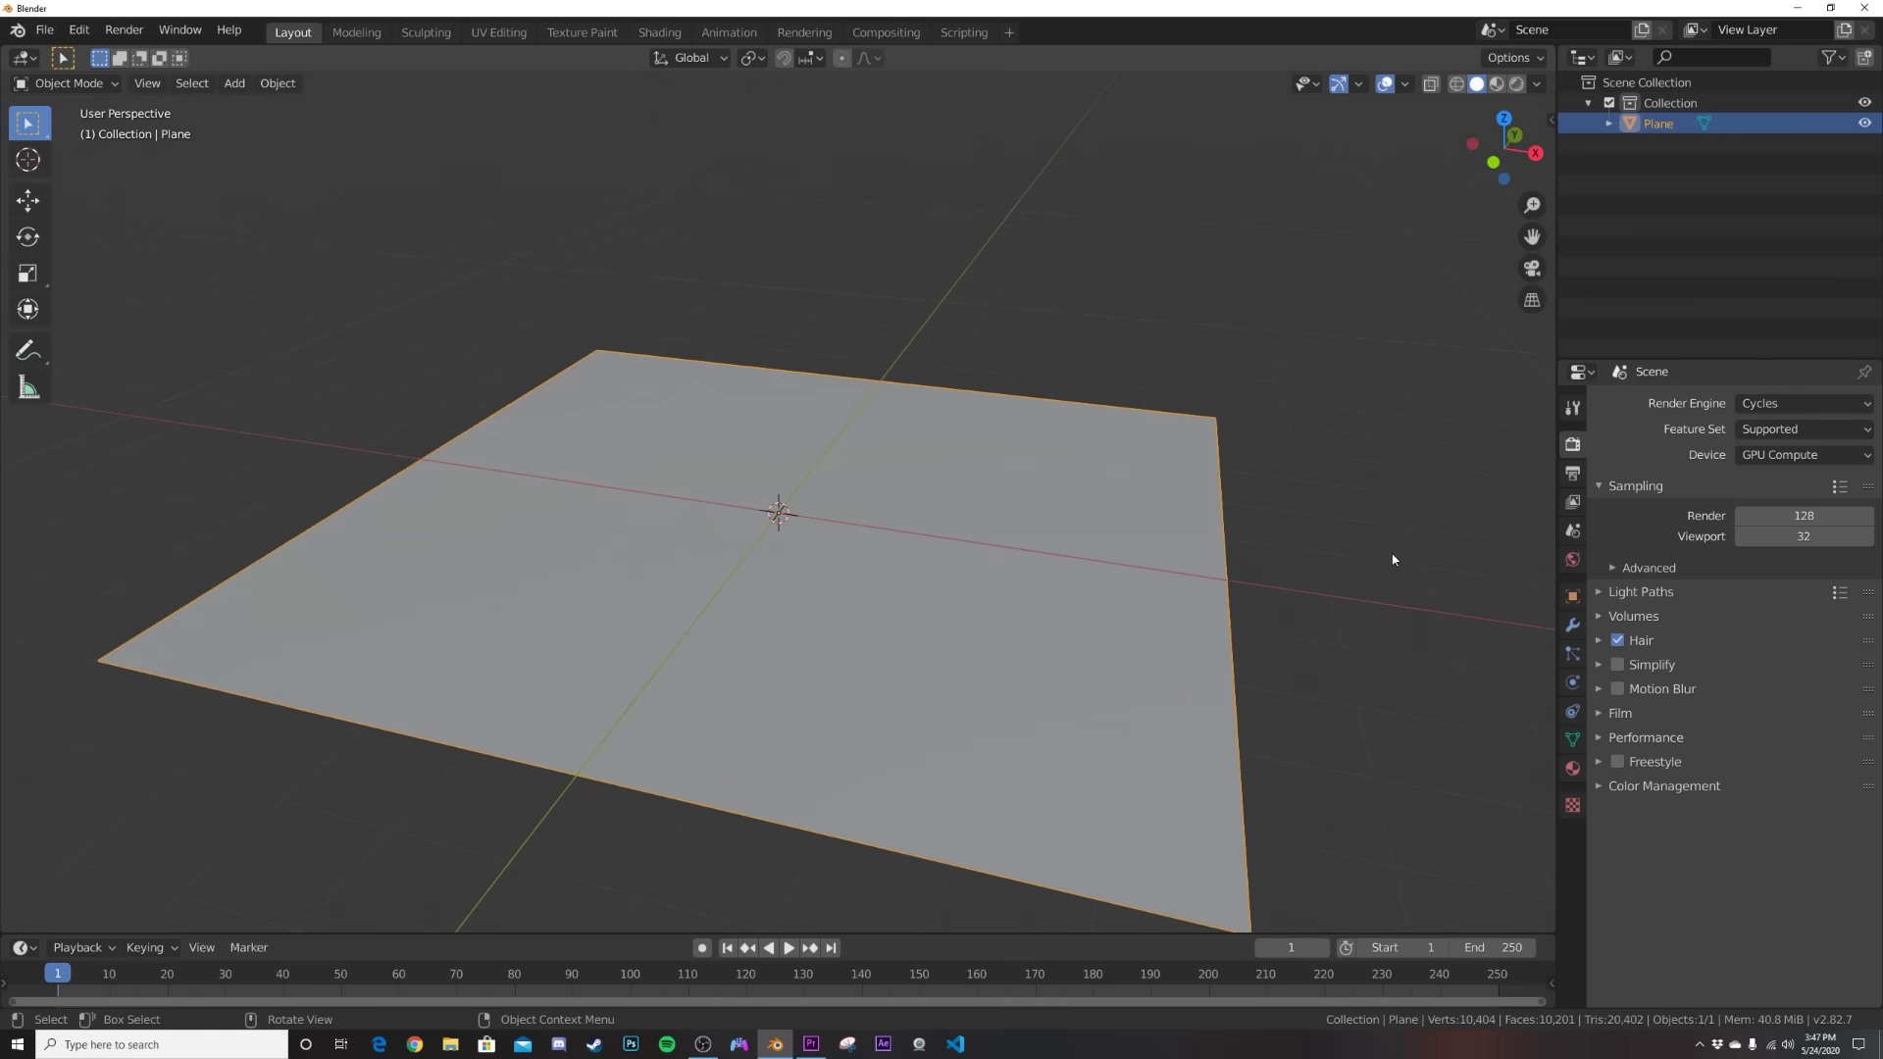
pyautogui.click(1572, 625)
pyautogui.click(1668, 403)
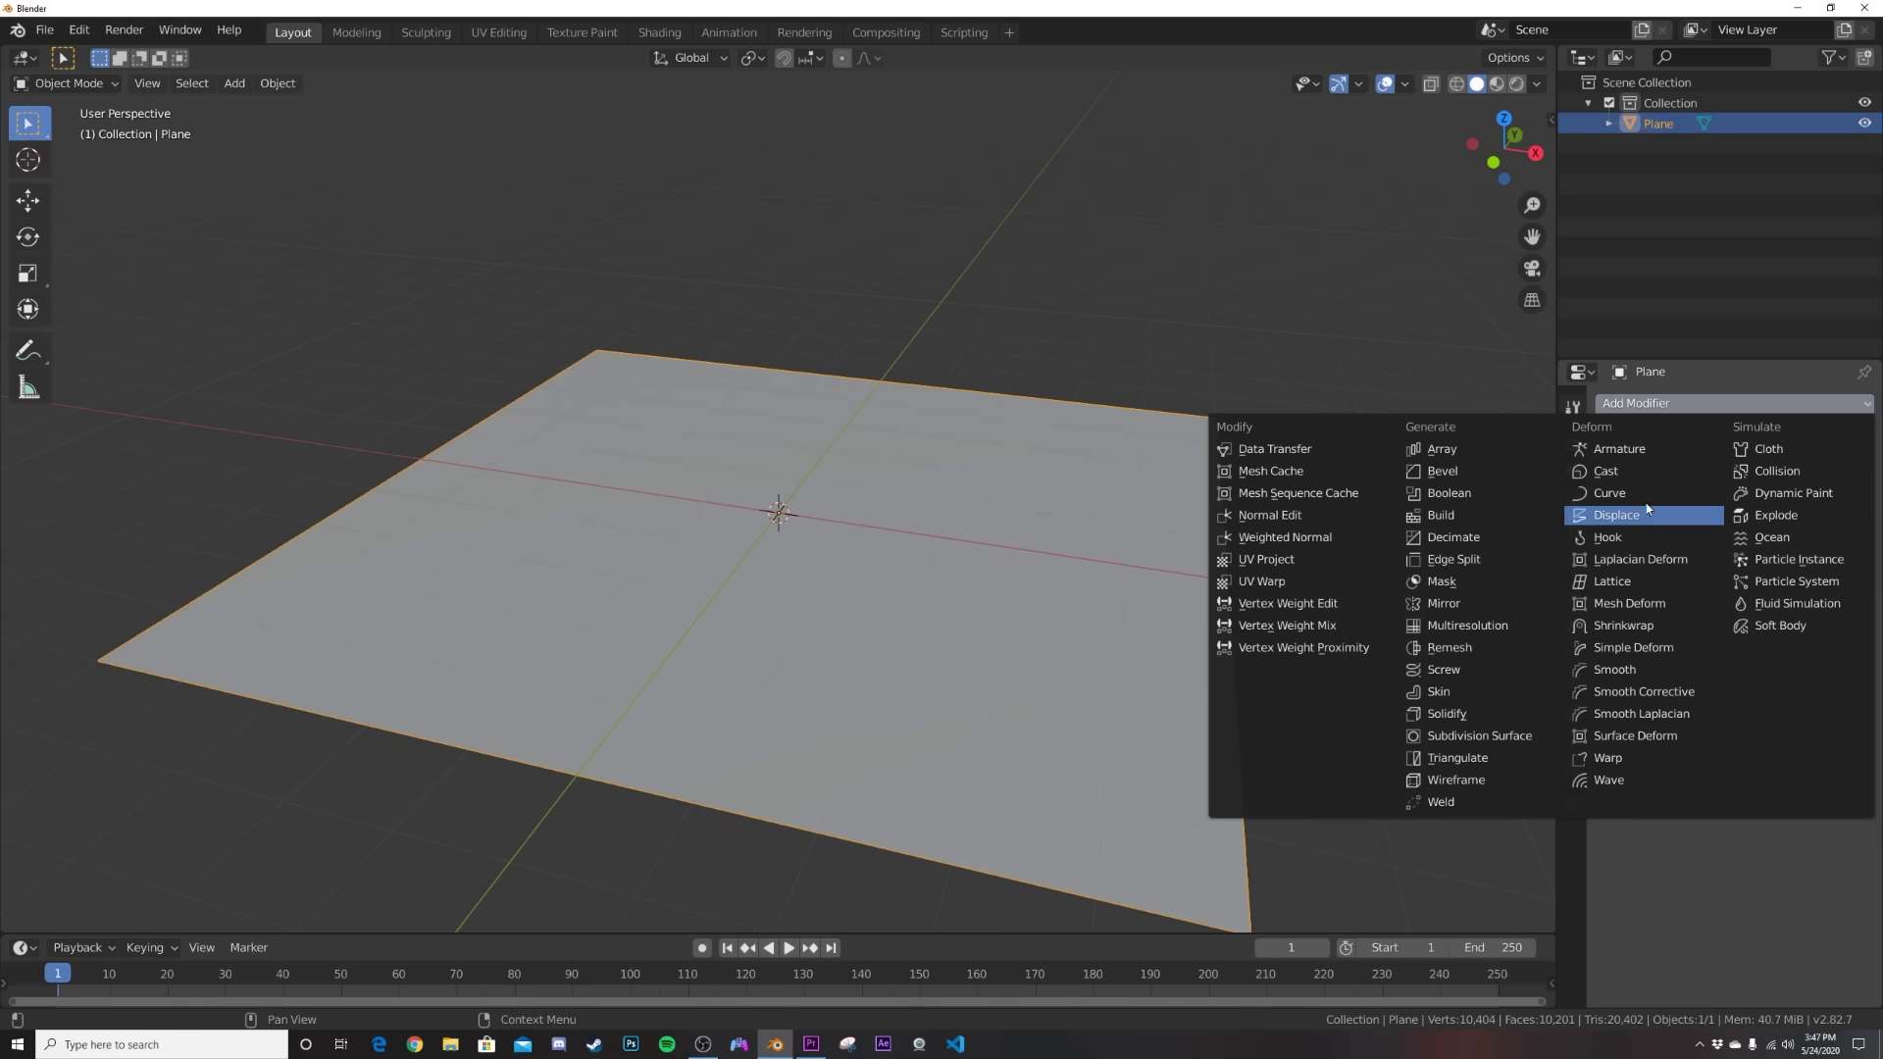
pyautogui.click(1478, 736)
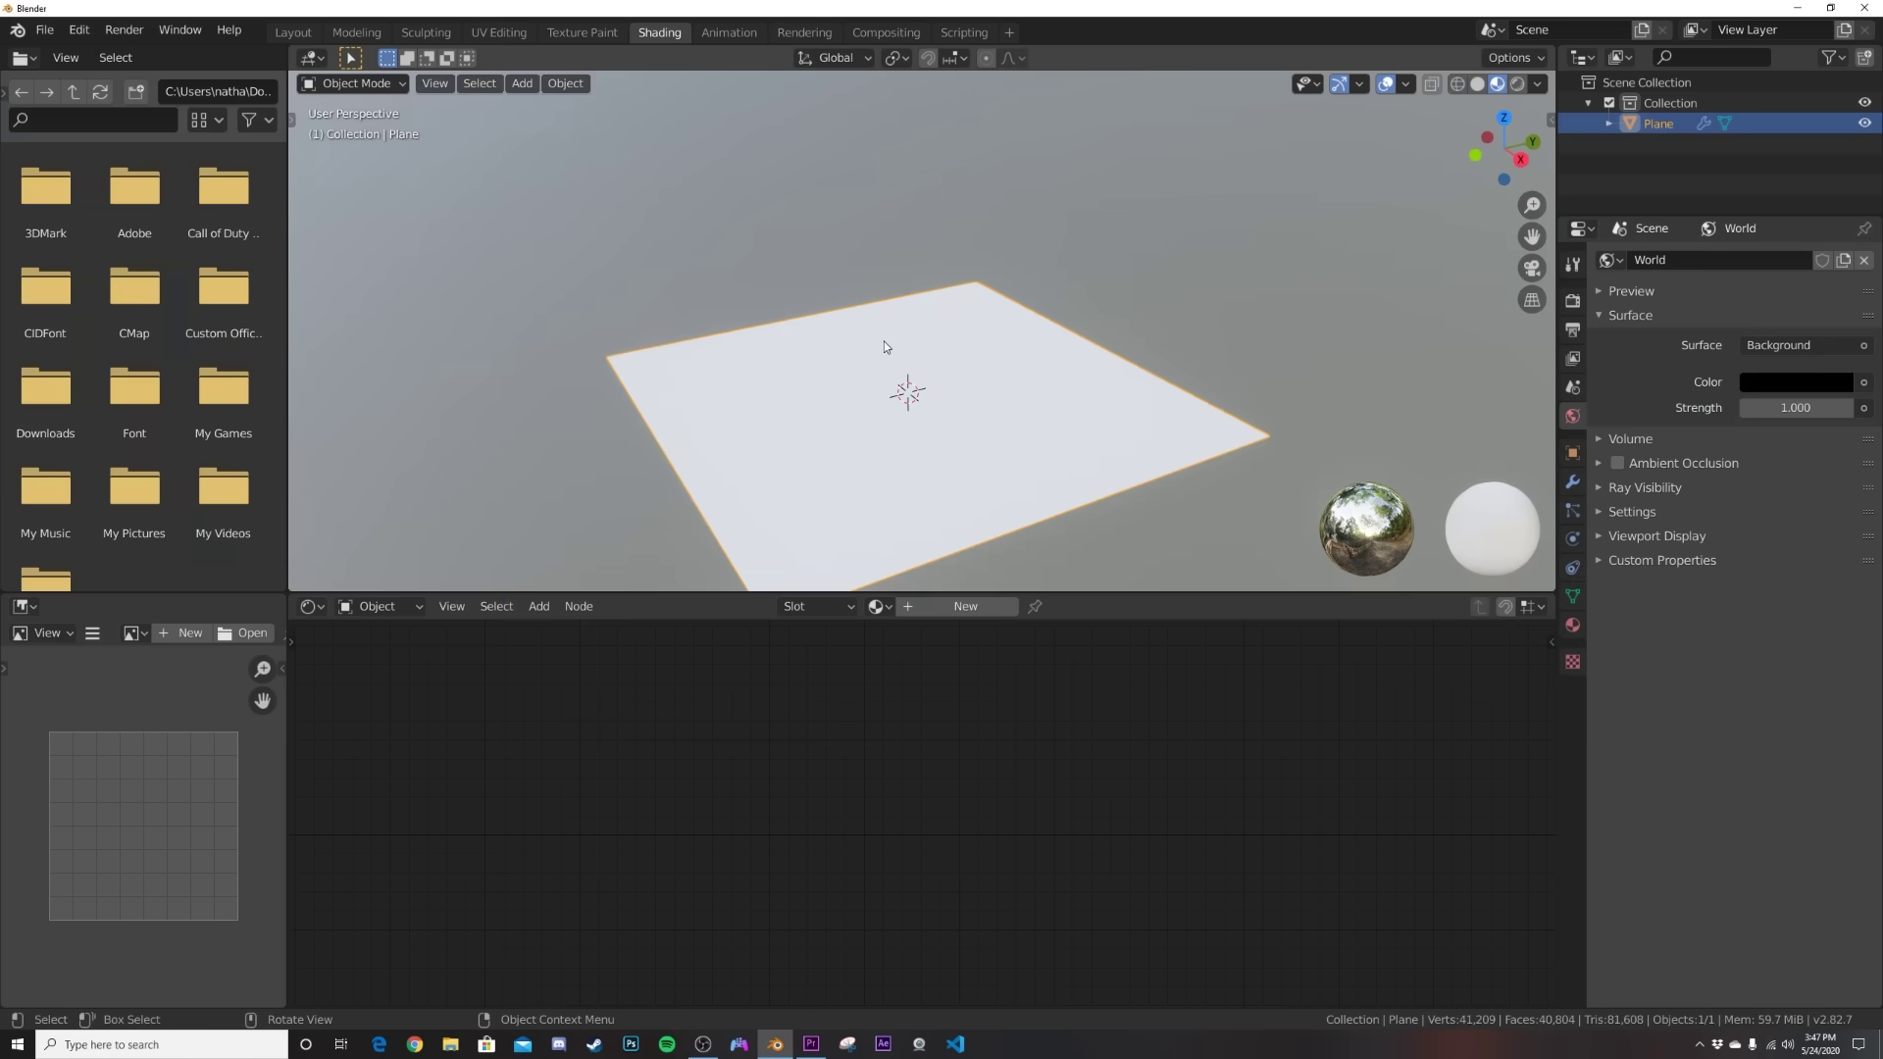
# Create a new material for the plane and add a ColorRamp node beside the Principled BSDF.
pyautogui.scroll(-2, 884, 341)
pyautogui.scroll(5, 885, 341)
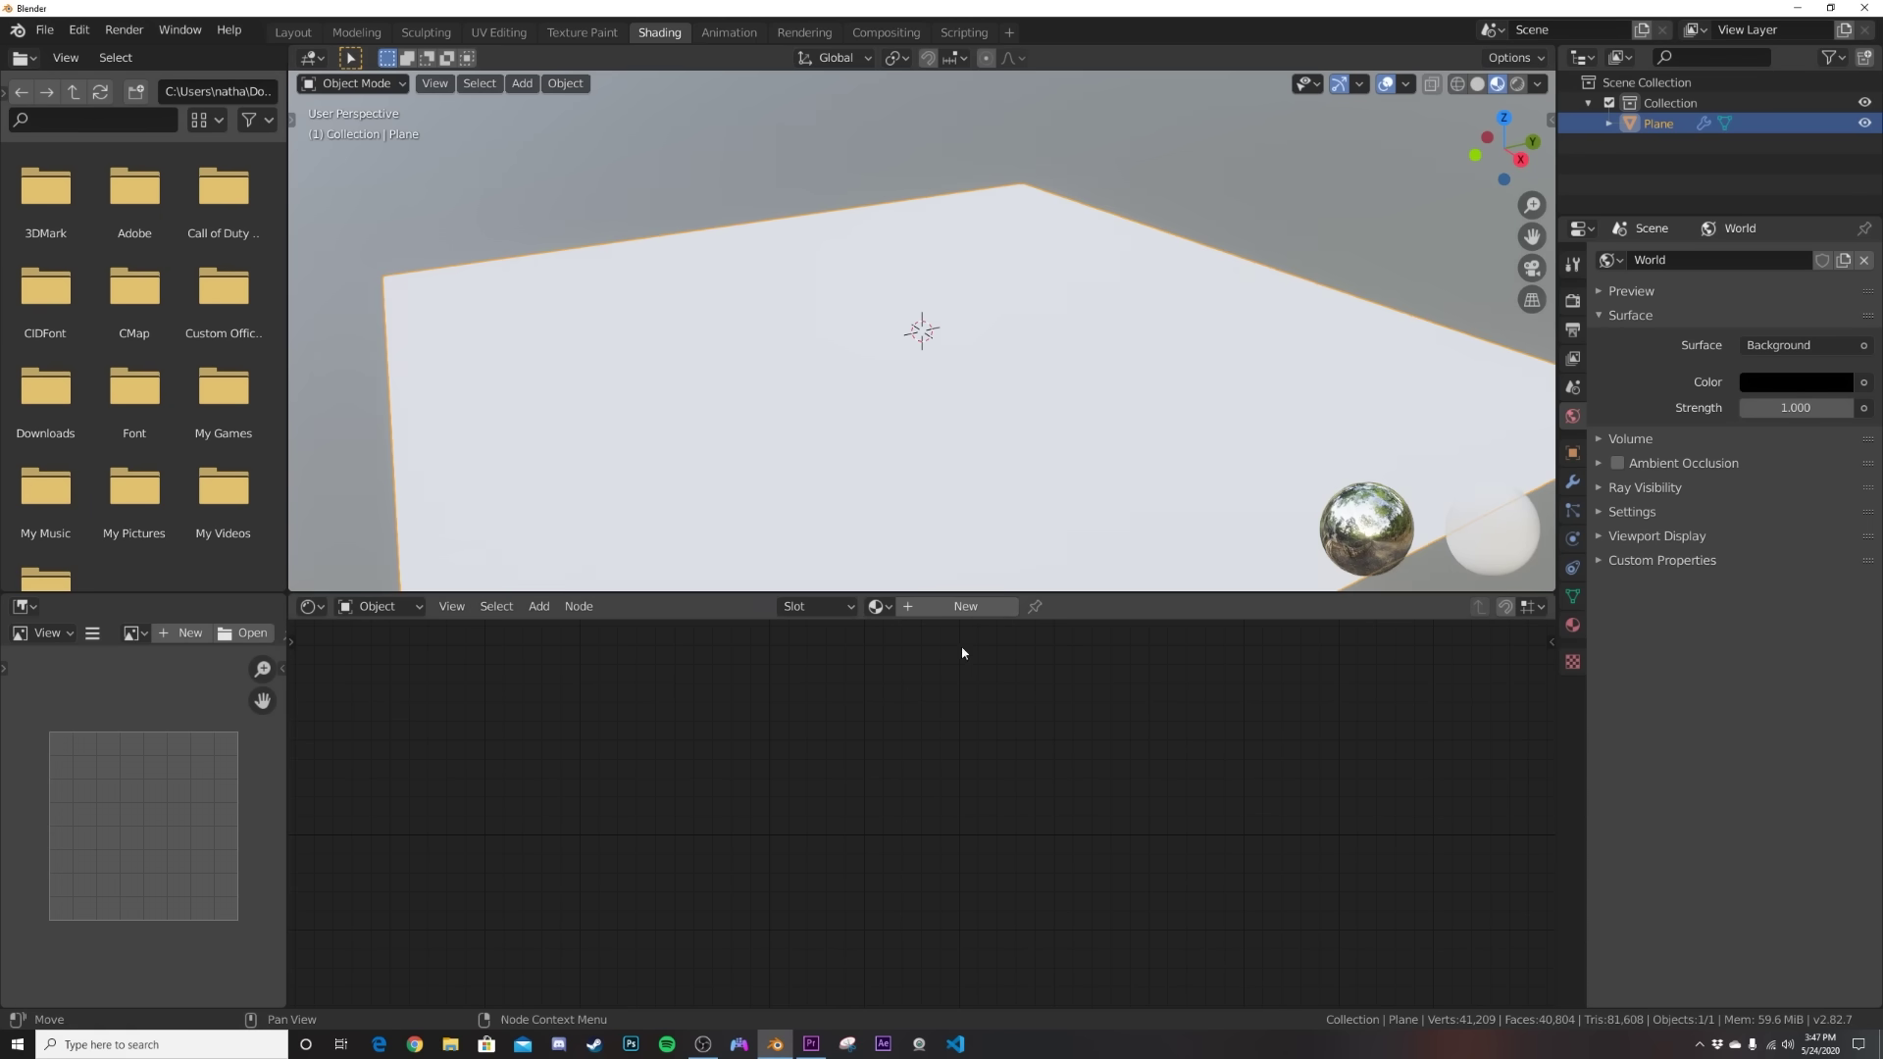
pyautogui.click(961, 607)
pyautogui.hotkey('shift', 'a')
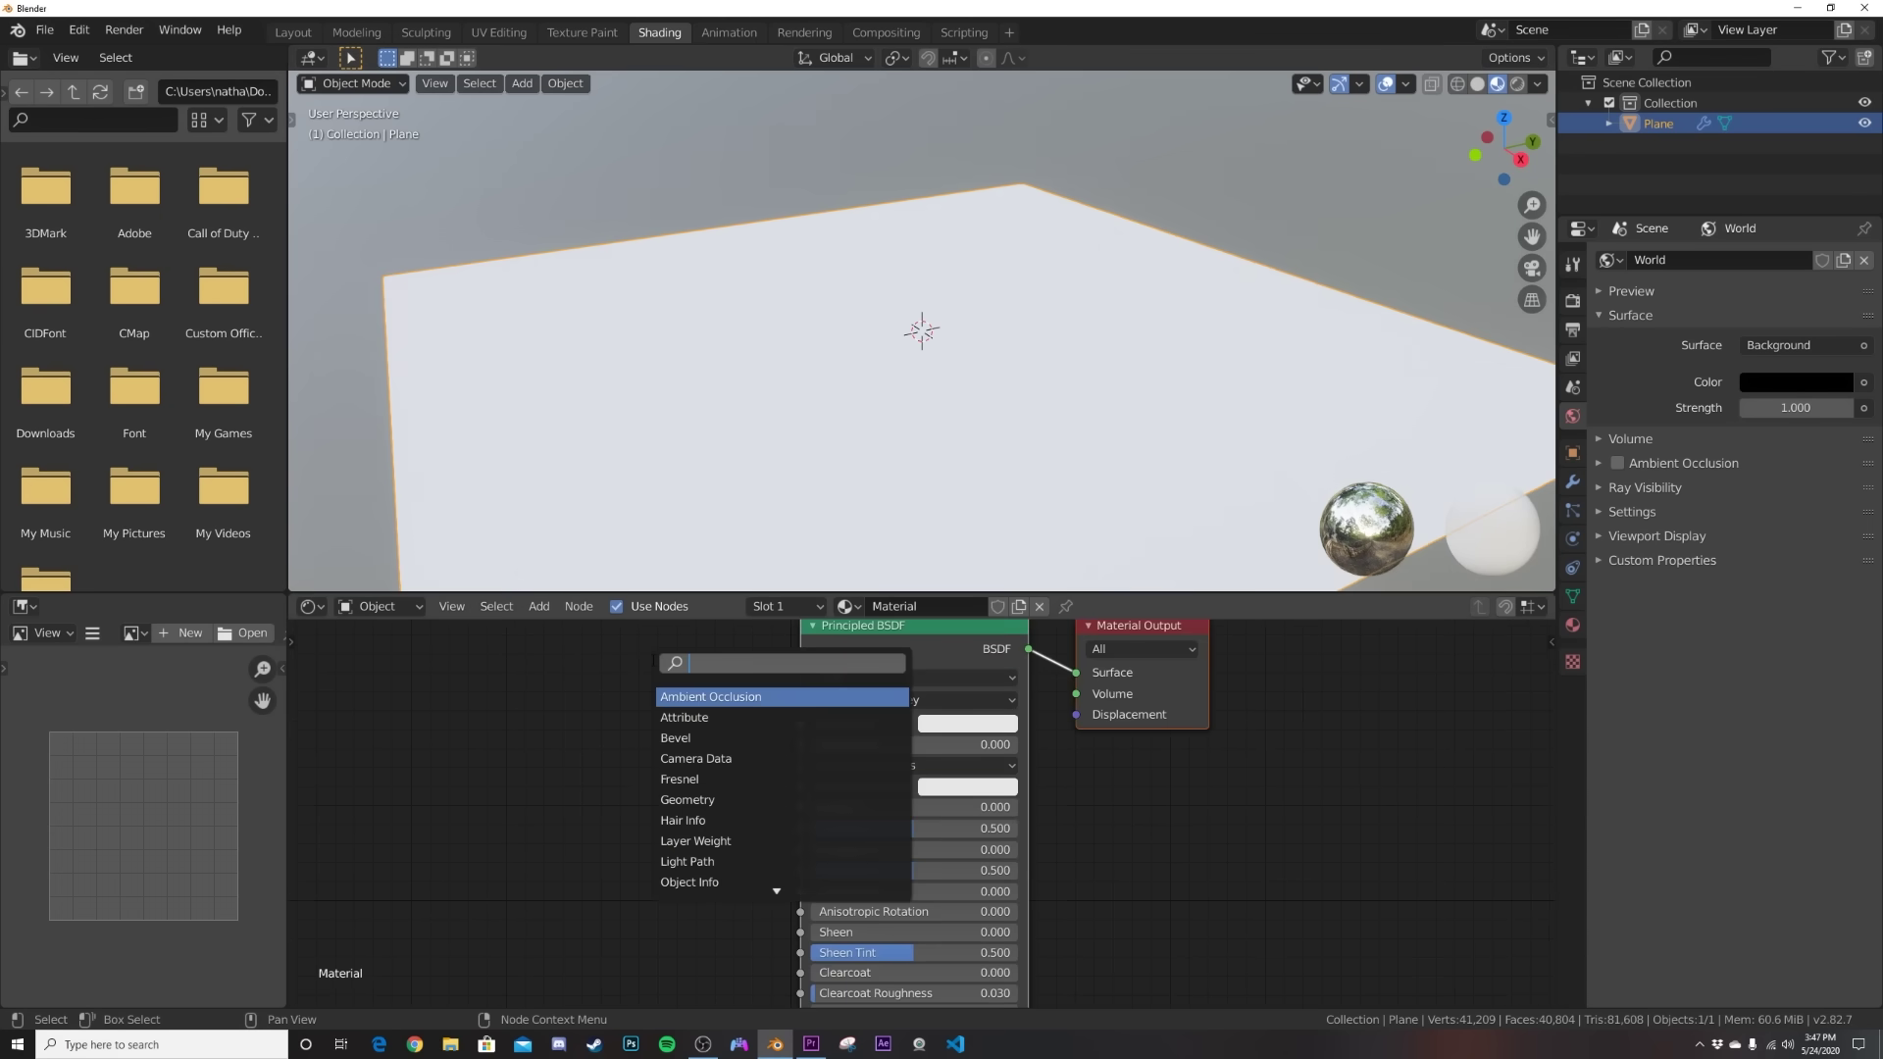
pyautogui.write('col')
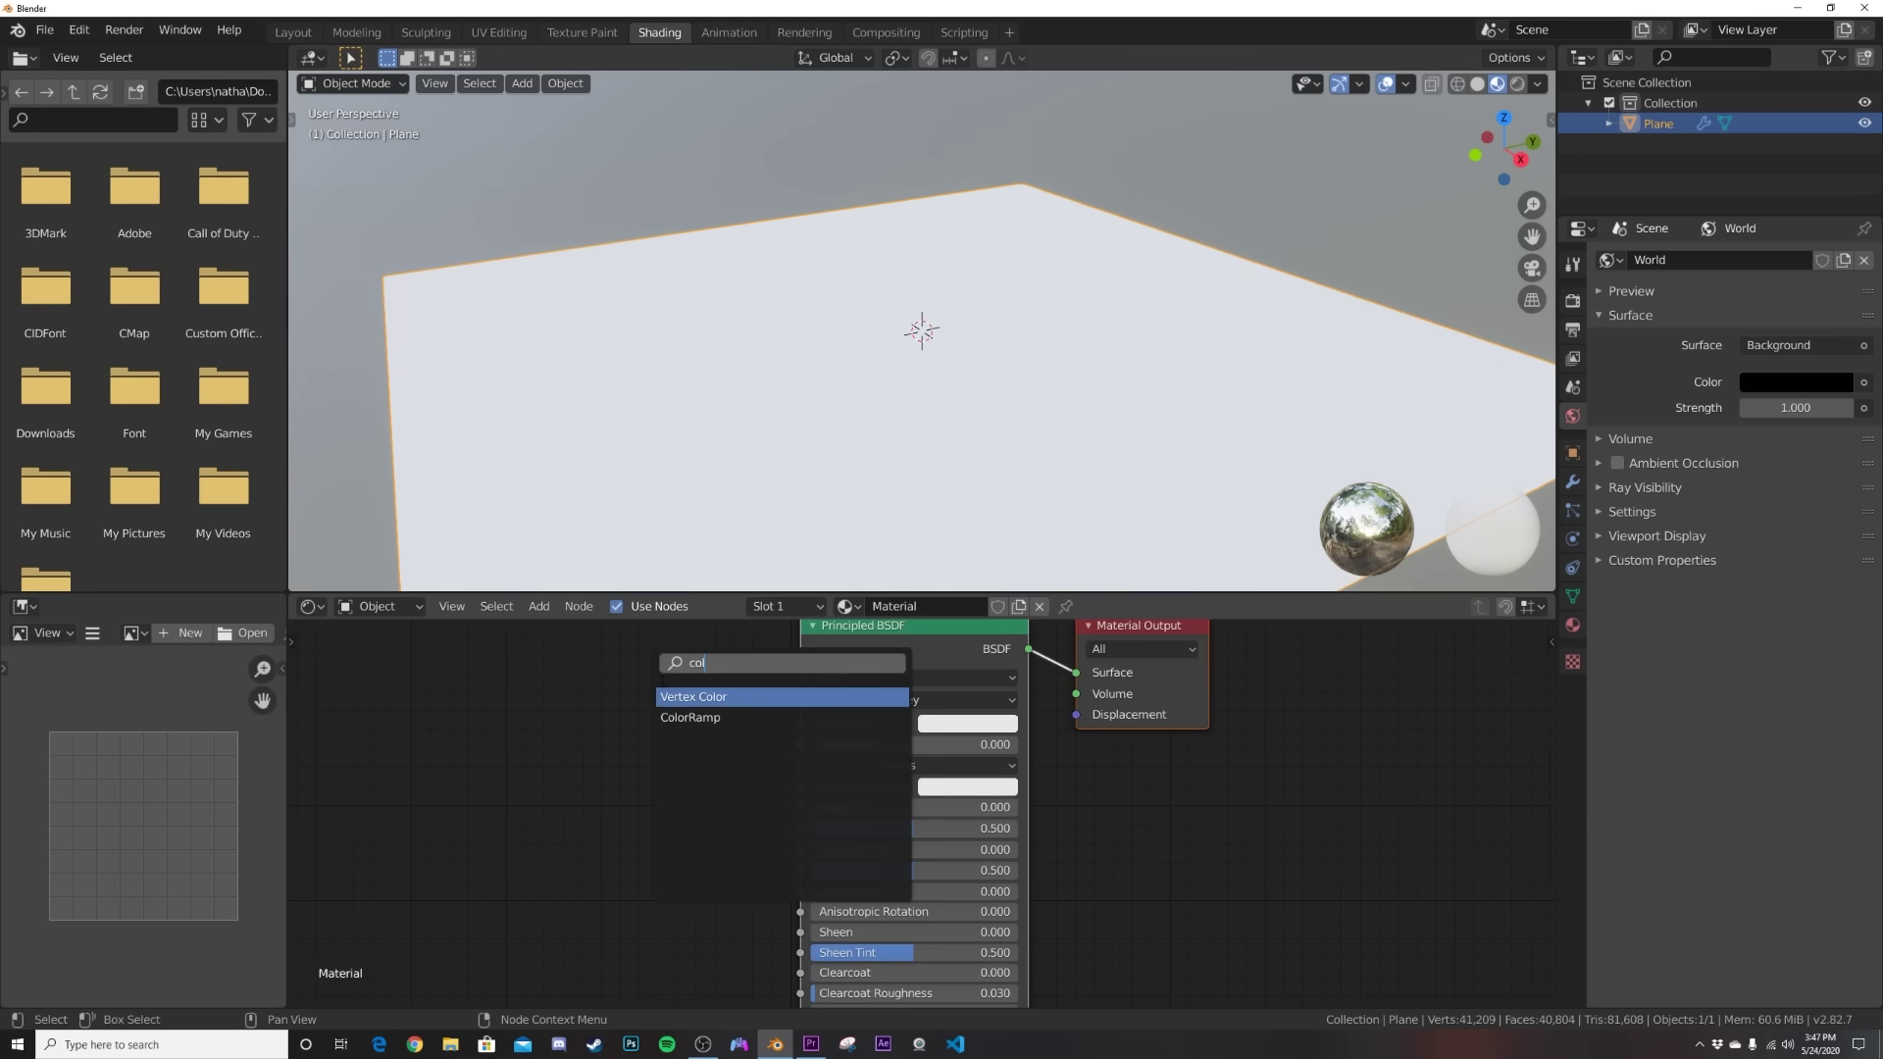
pyautogui.click(674, 716)
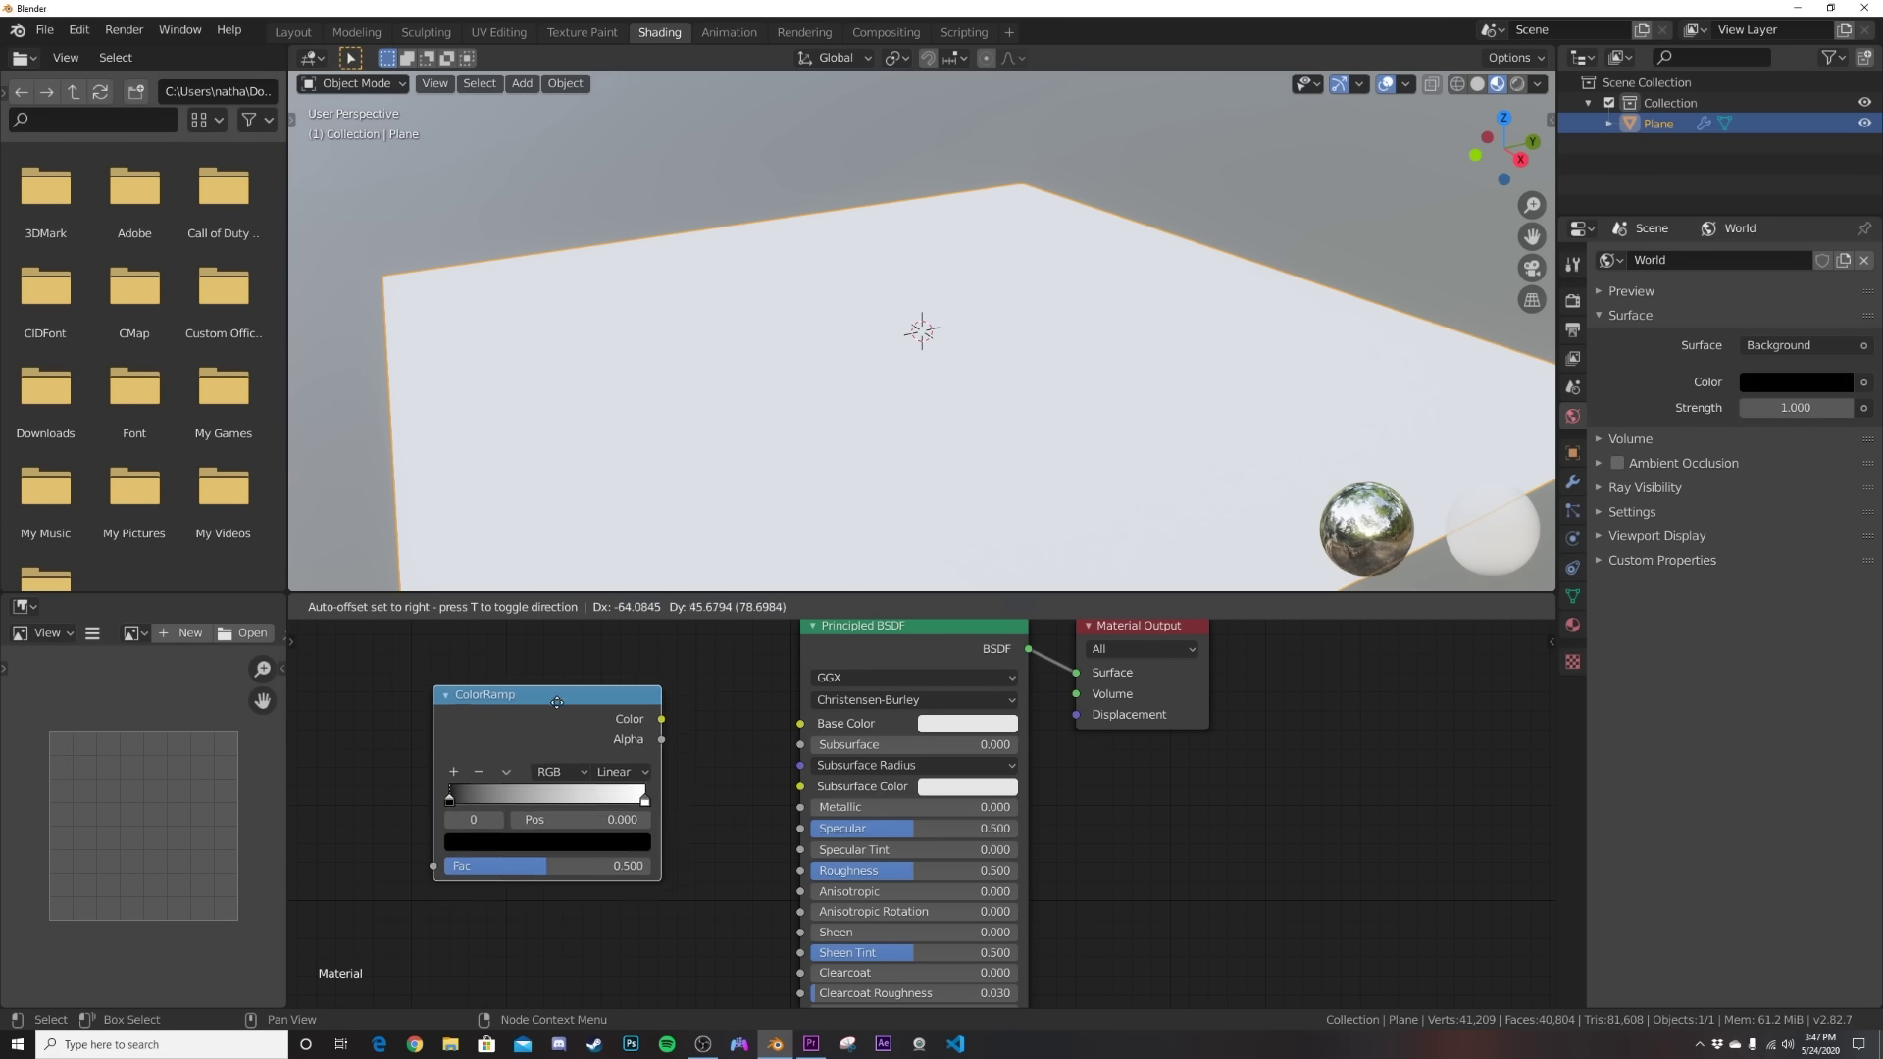
pyautogui.click(556, 703)
# Reposition the ColorRamp node and connect its Color output to the Principled BSDF's Base Color.
pyautogui.moveTo(329, 848); pyautogui.dragTo(399, 824, button='middle')
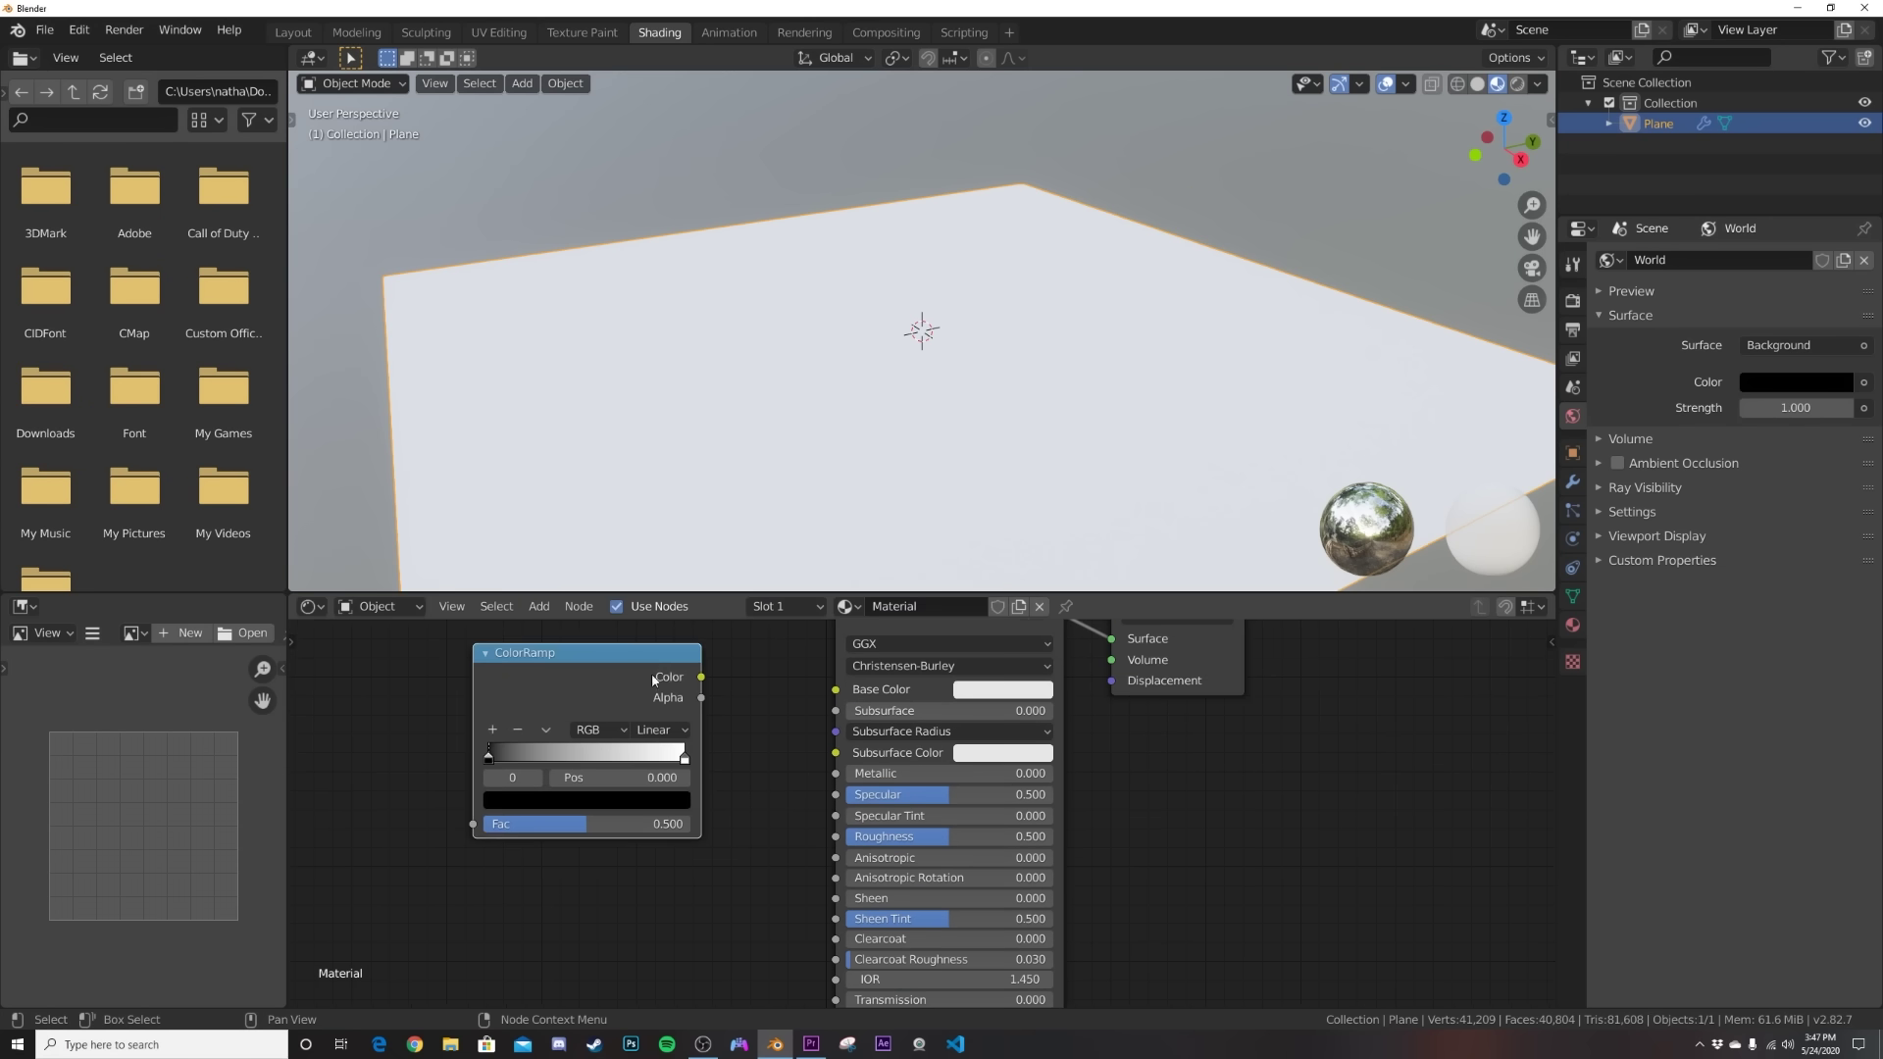
pyautogui.moveTo(652, 675); pyautogui.dragTo(769, 690)
pyautogui.moveTo(525, 811); pyautogui.dragTo(601, 913, button='middle')
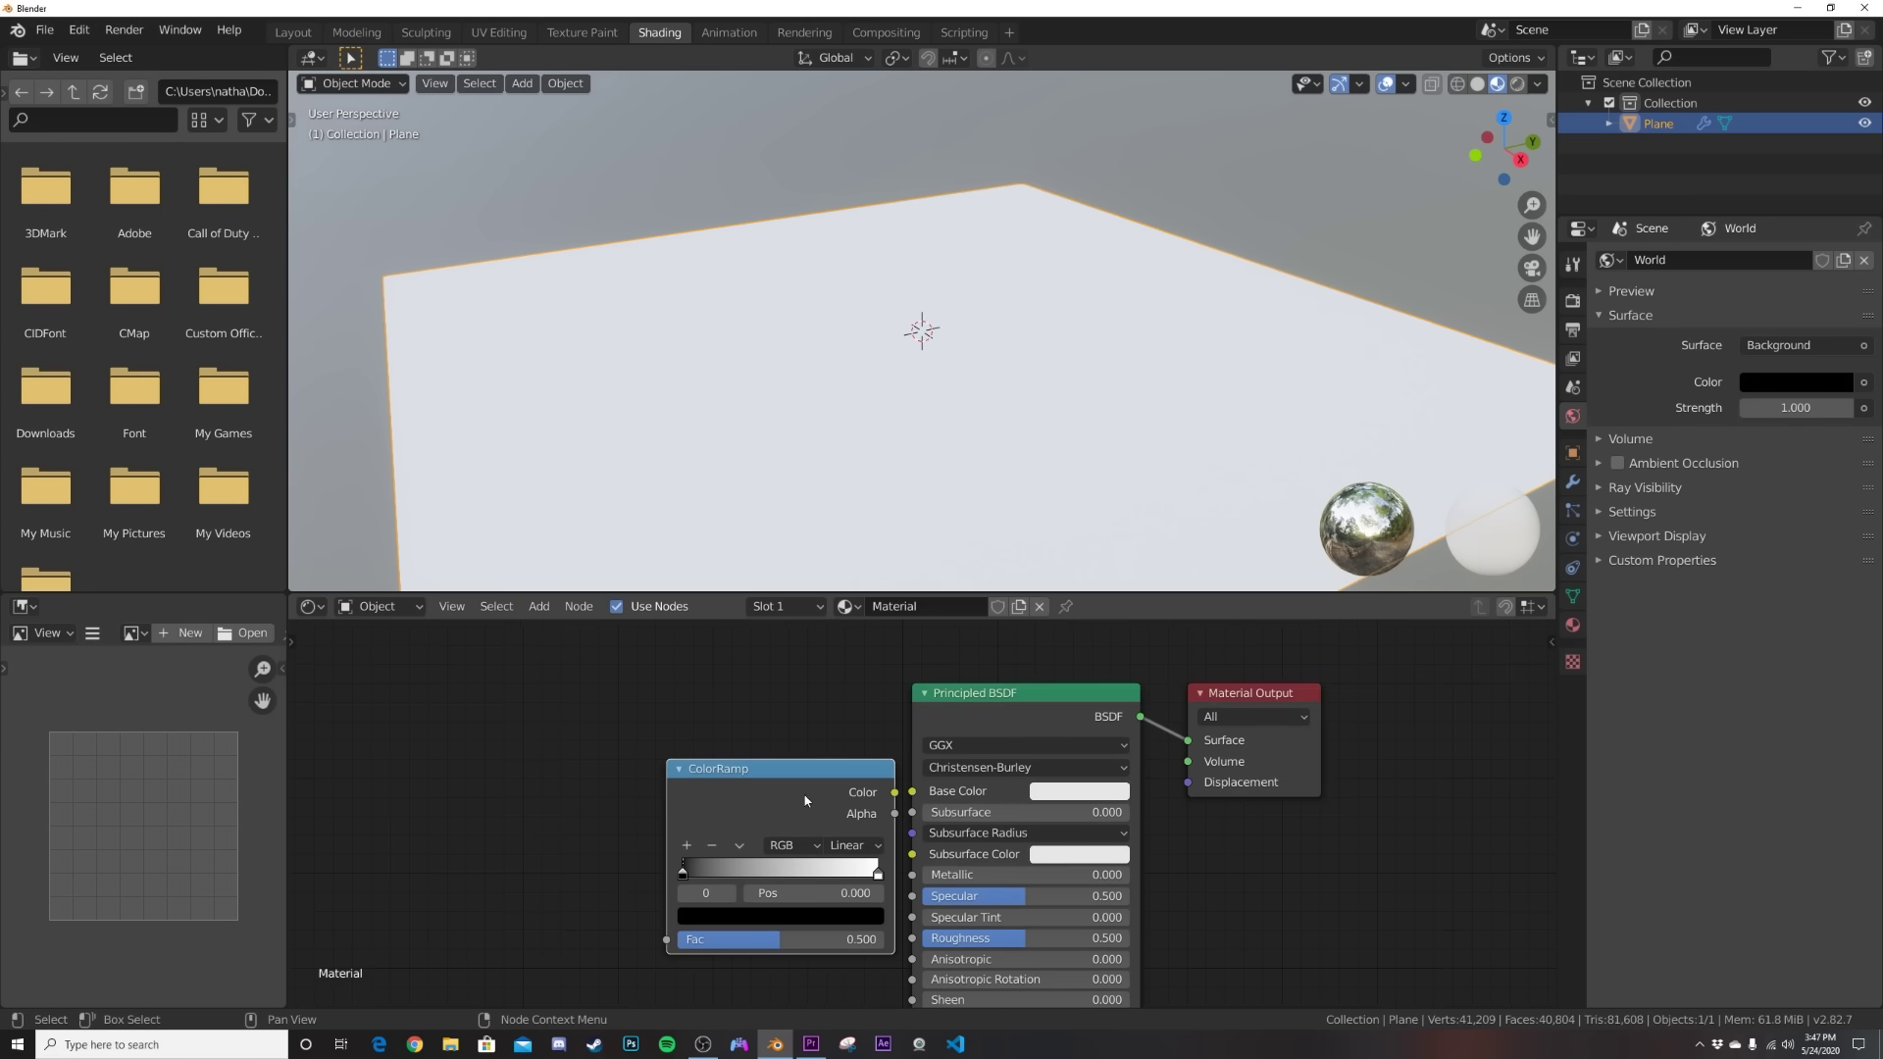
pyautogui.moveTo(804, 800); pyautogui.dragTo(862, 731)
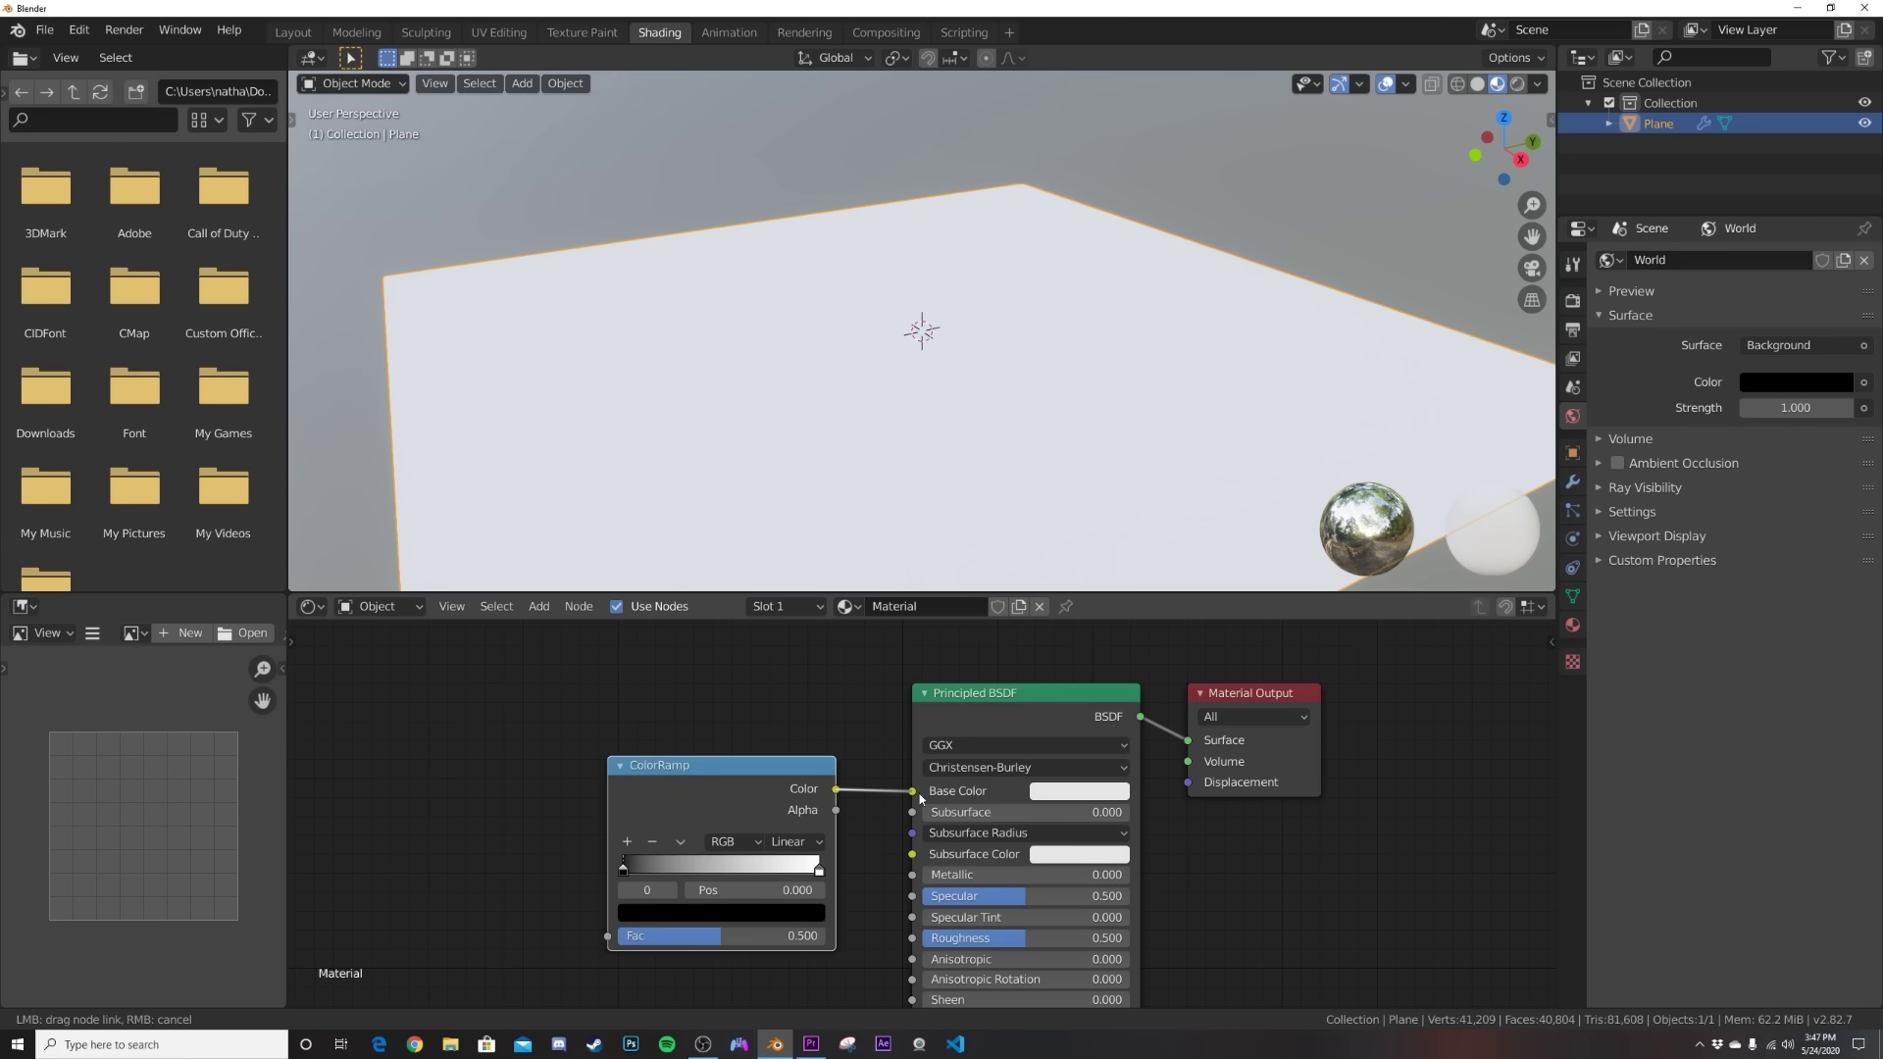
pyautogui.moveTo(920, 800); pyautogui.dragTo(916, 795)
# Change the ColorRamp's white stop at position 1.000 to a saturated red-orange.
pyautogui.click(819, 869)
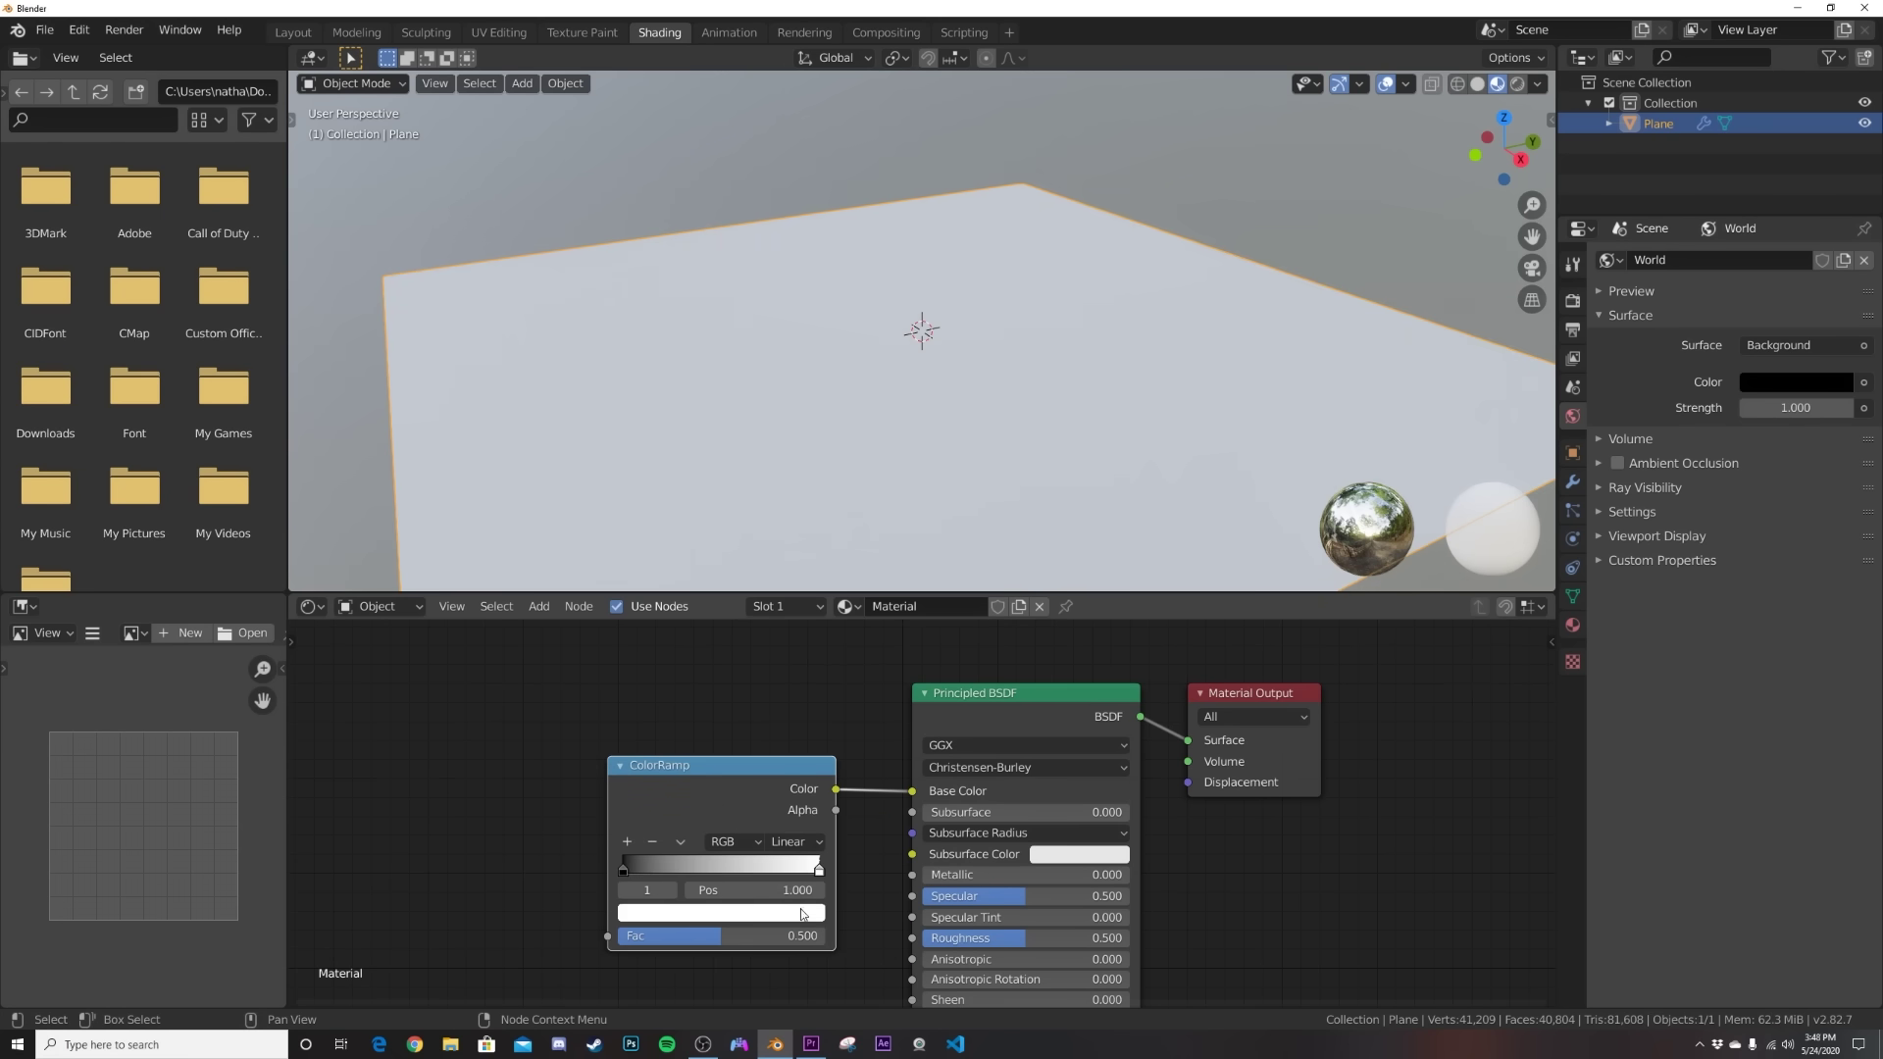
pyautogui.click(802, 913)
pyautogui.moveTo(698, 710); pyautogui.dragTo(676, 777)
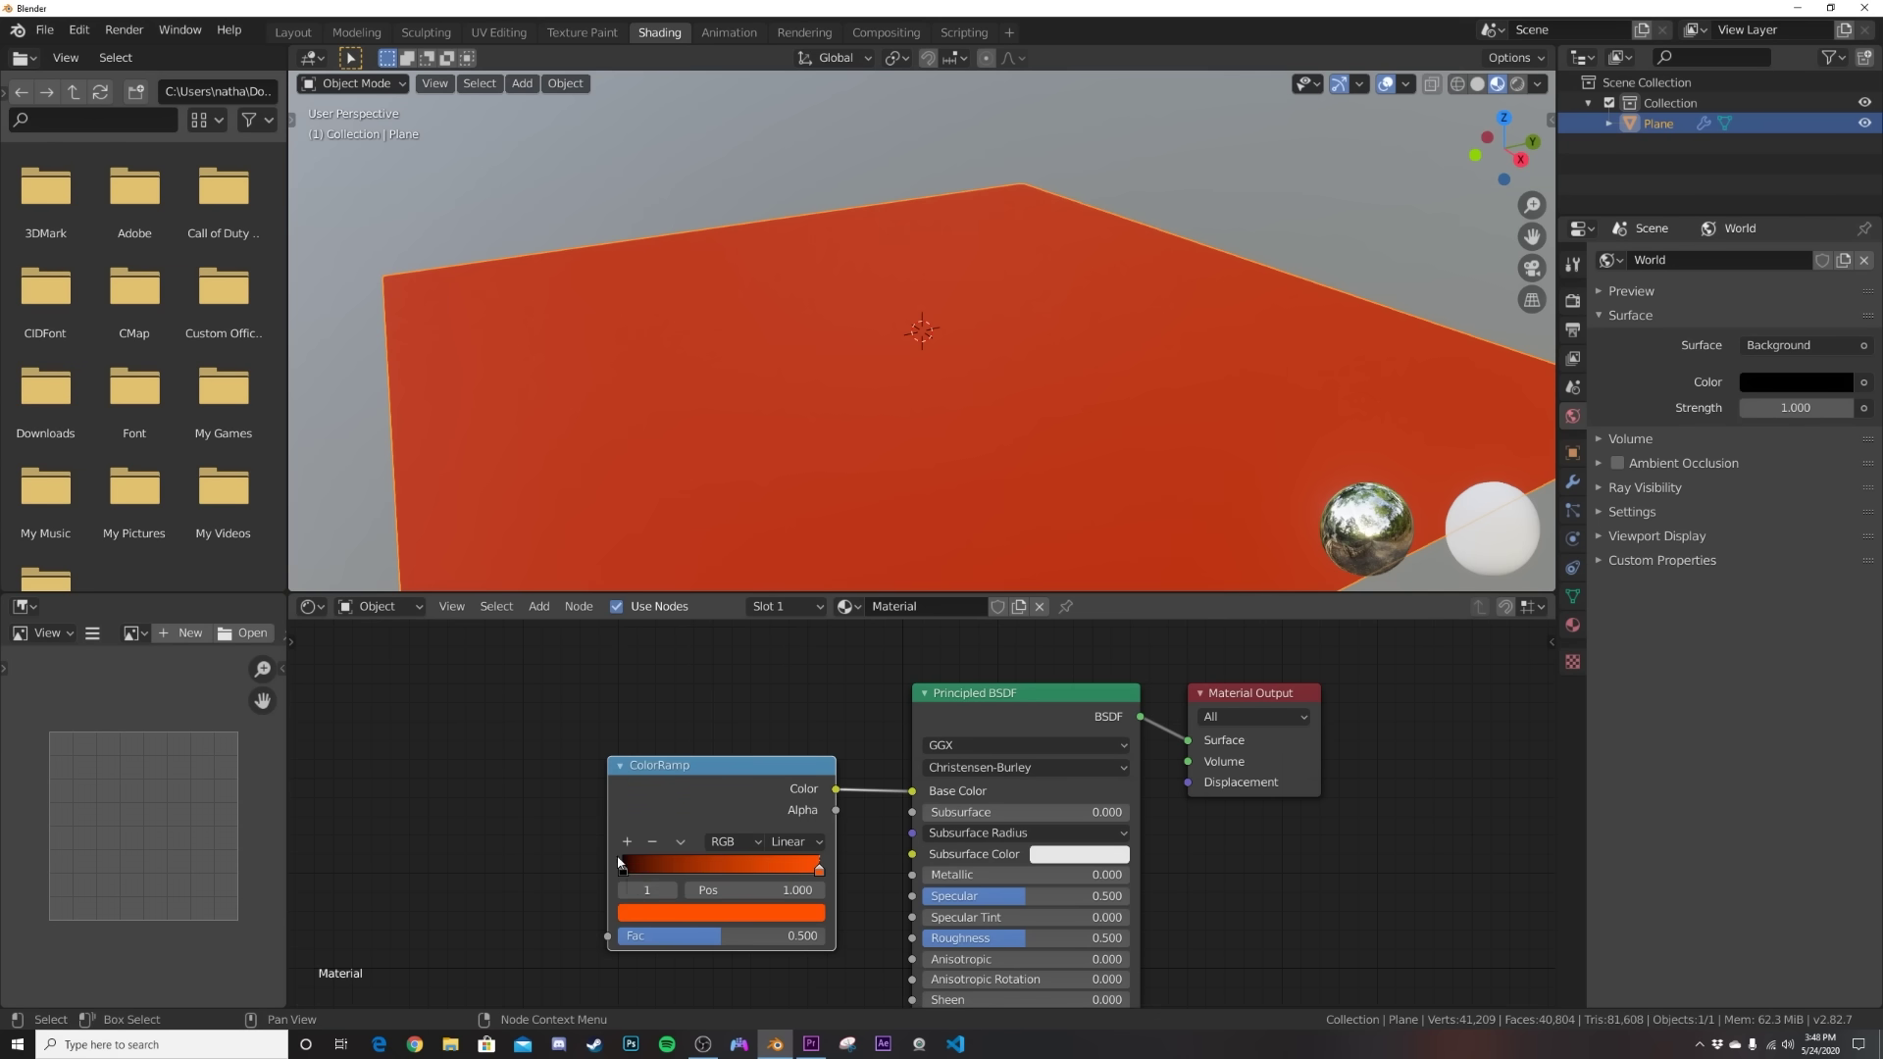
# Add a Noise Texture node and connect its Fac output to the ColorRamp's Fac input.
pyautogui.moveTo(559, 860); pyautogui.dragTo(830, 766, button='middle')
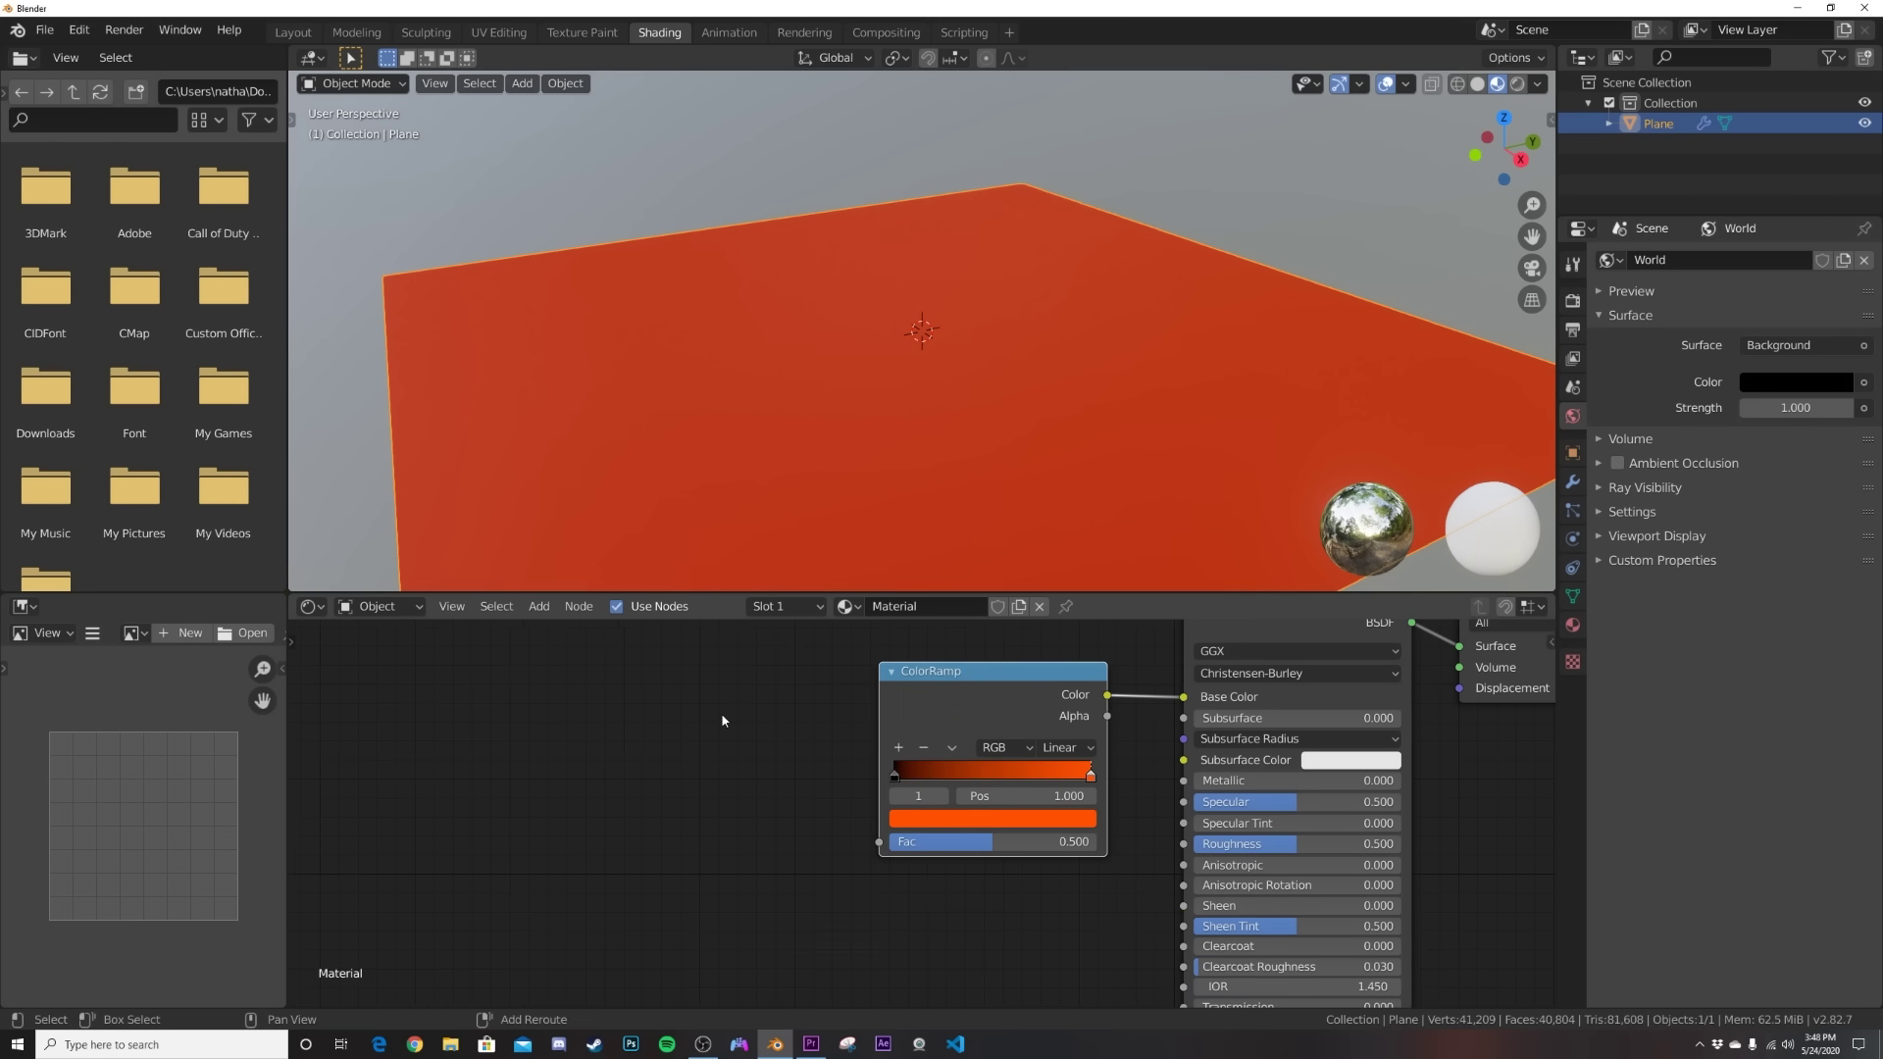
pyautogui.hotkey('shift', 'a')
pyautogui.write('s')
pyautogui.write('no')
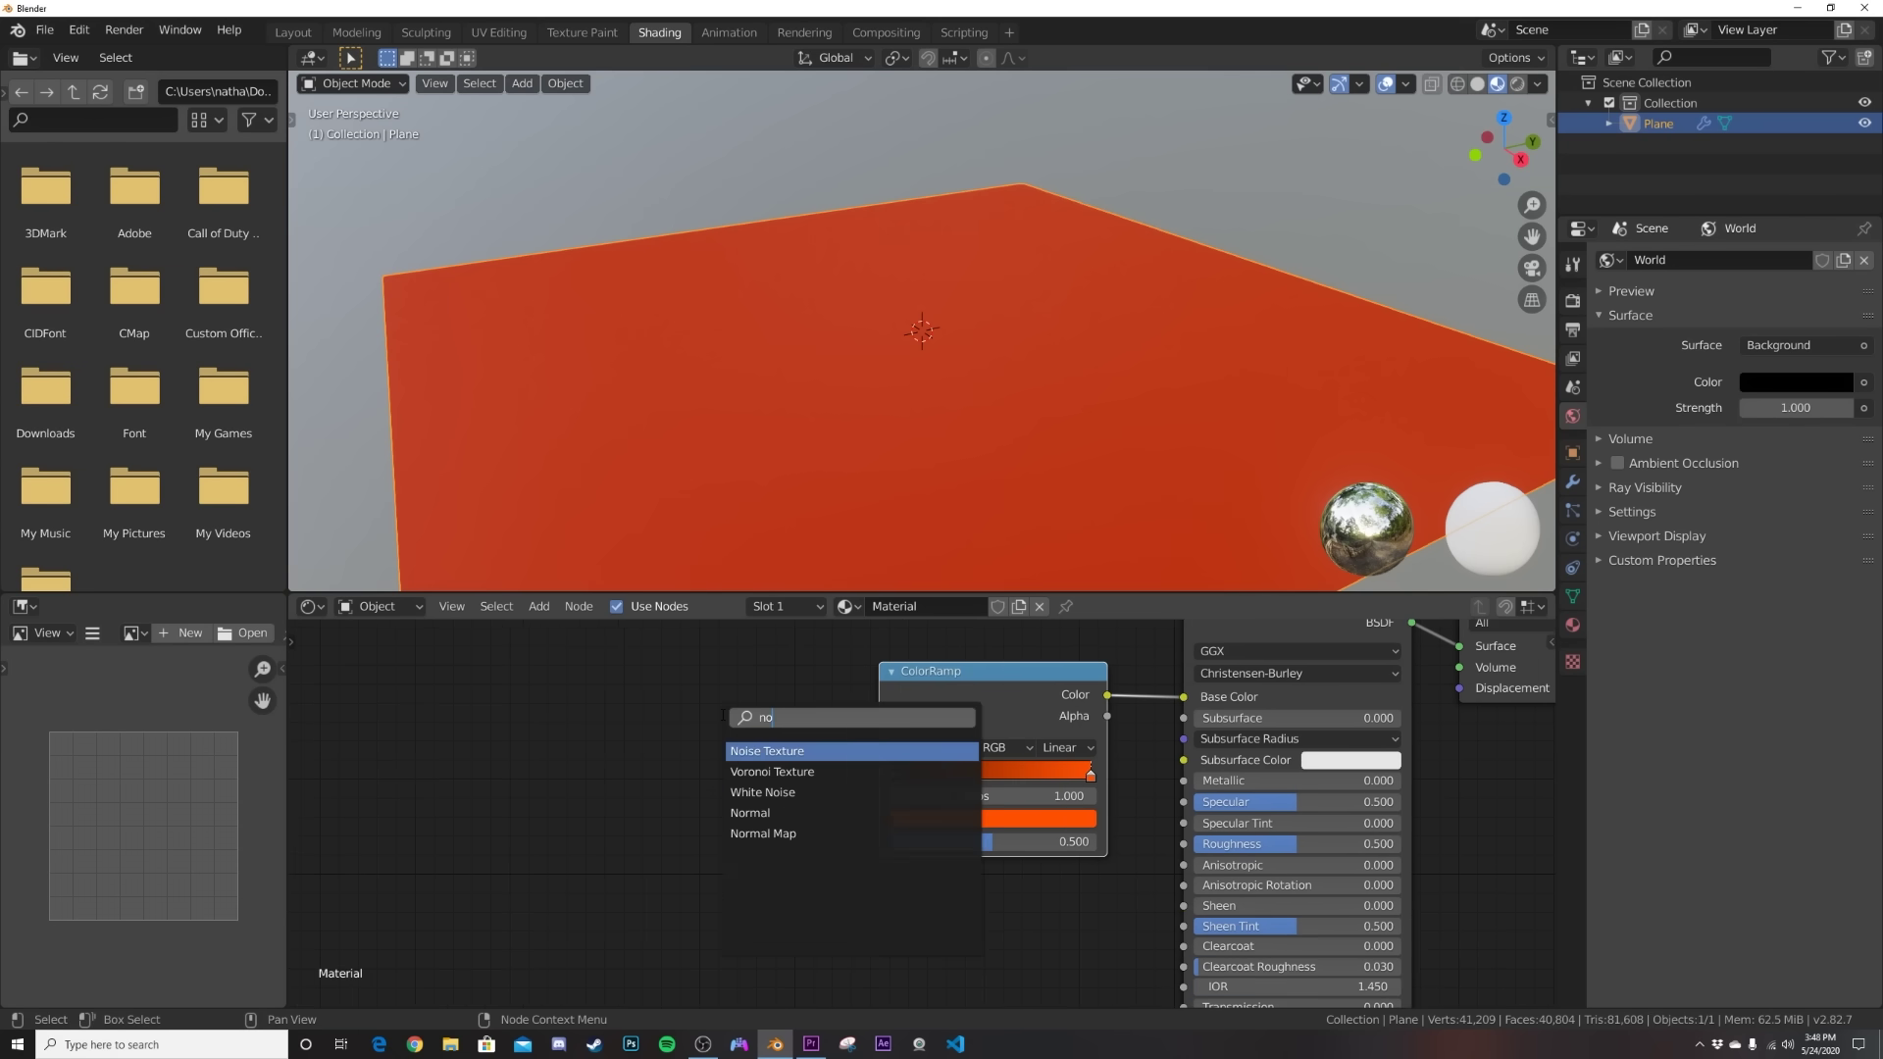
pyautogui.press('Return')
pyautogui.click(852, 796)
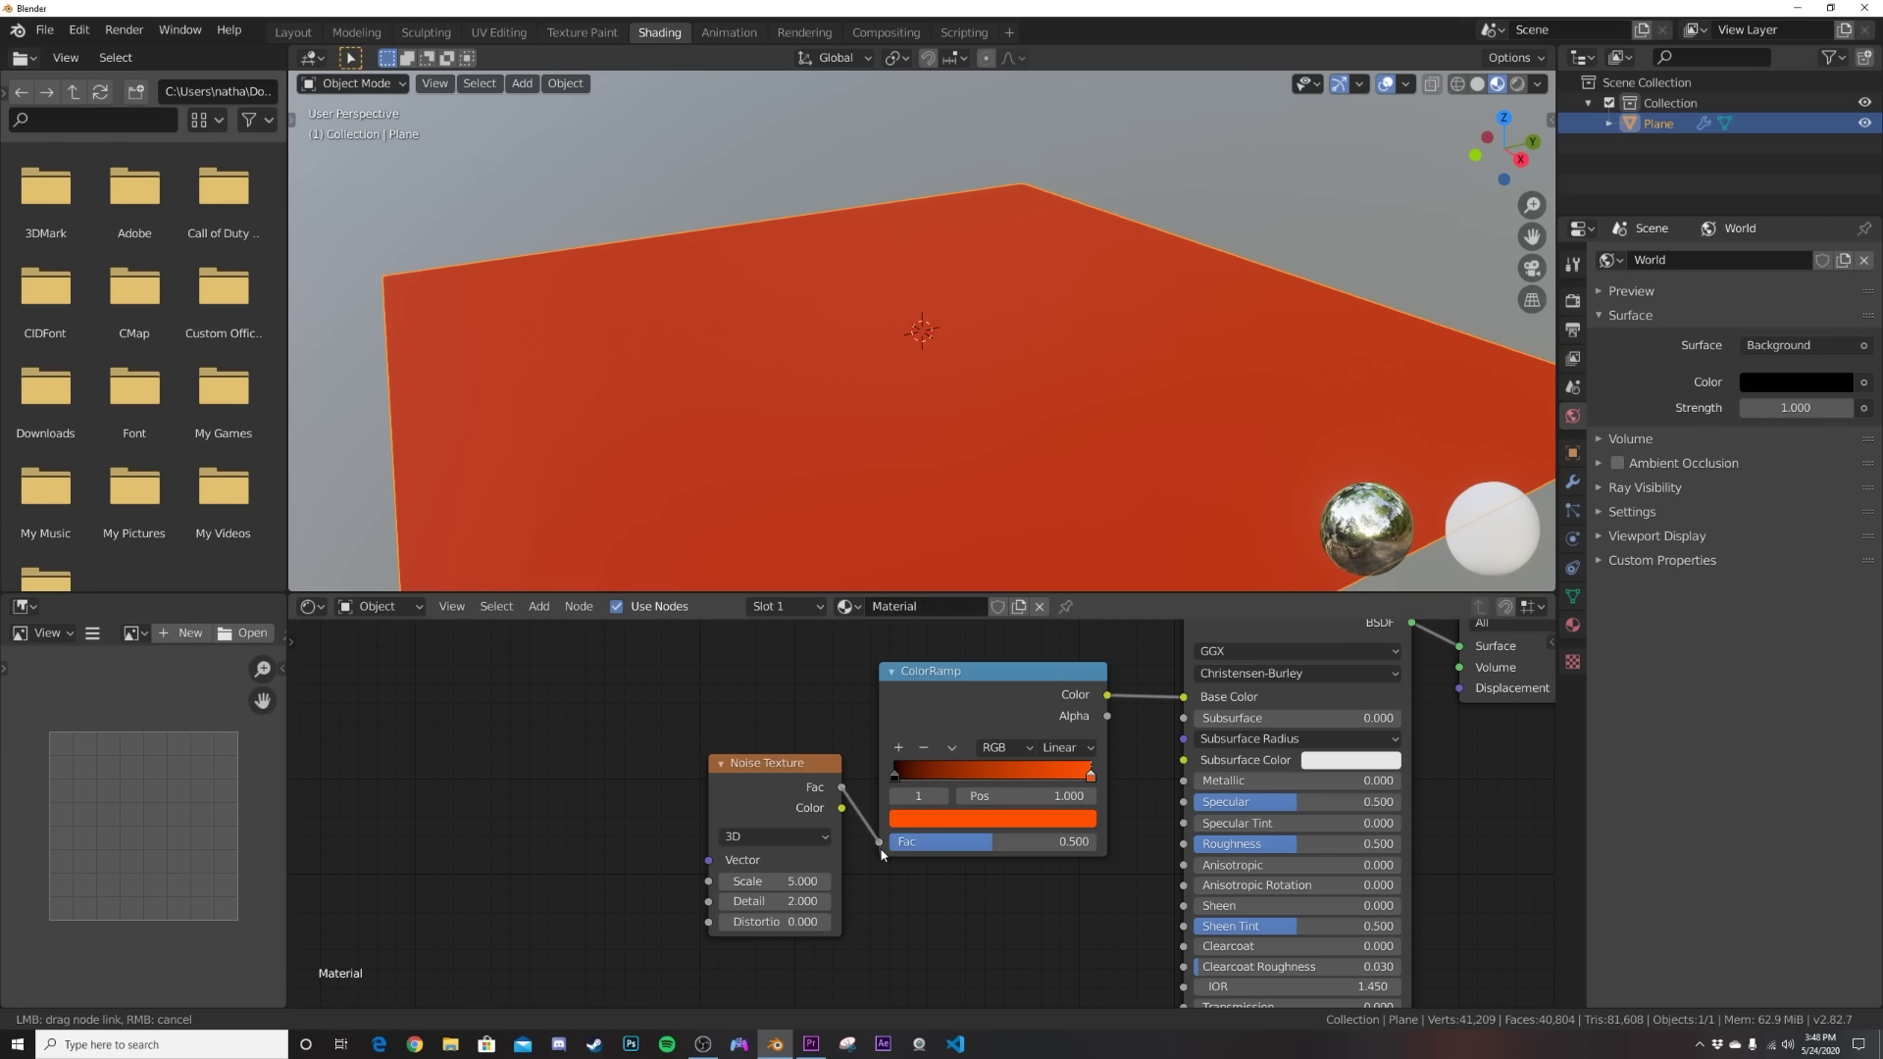
pyautogui.moveTo(882, 854); pyautogui.dragTo(881, 845)
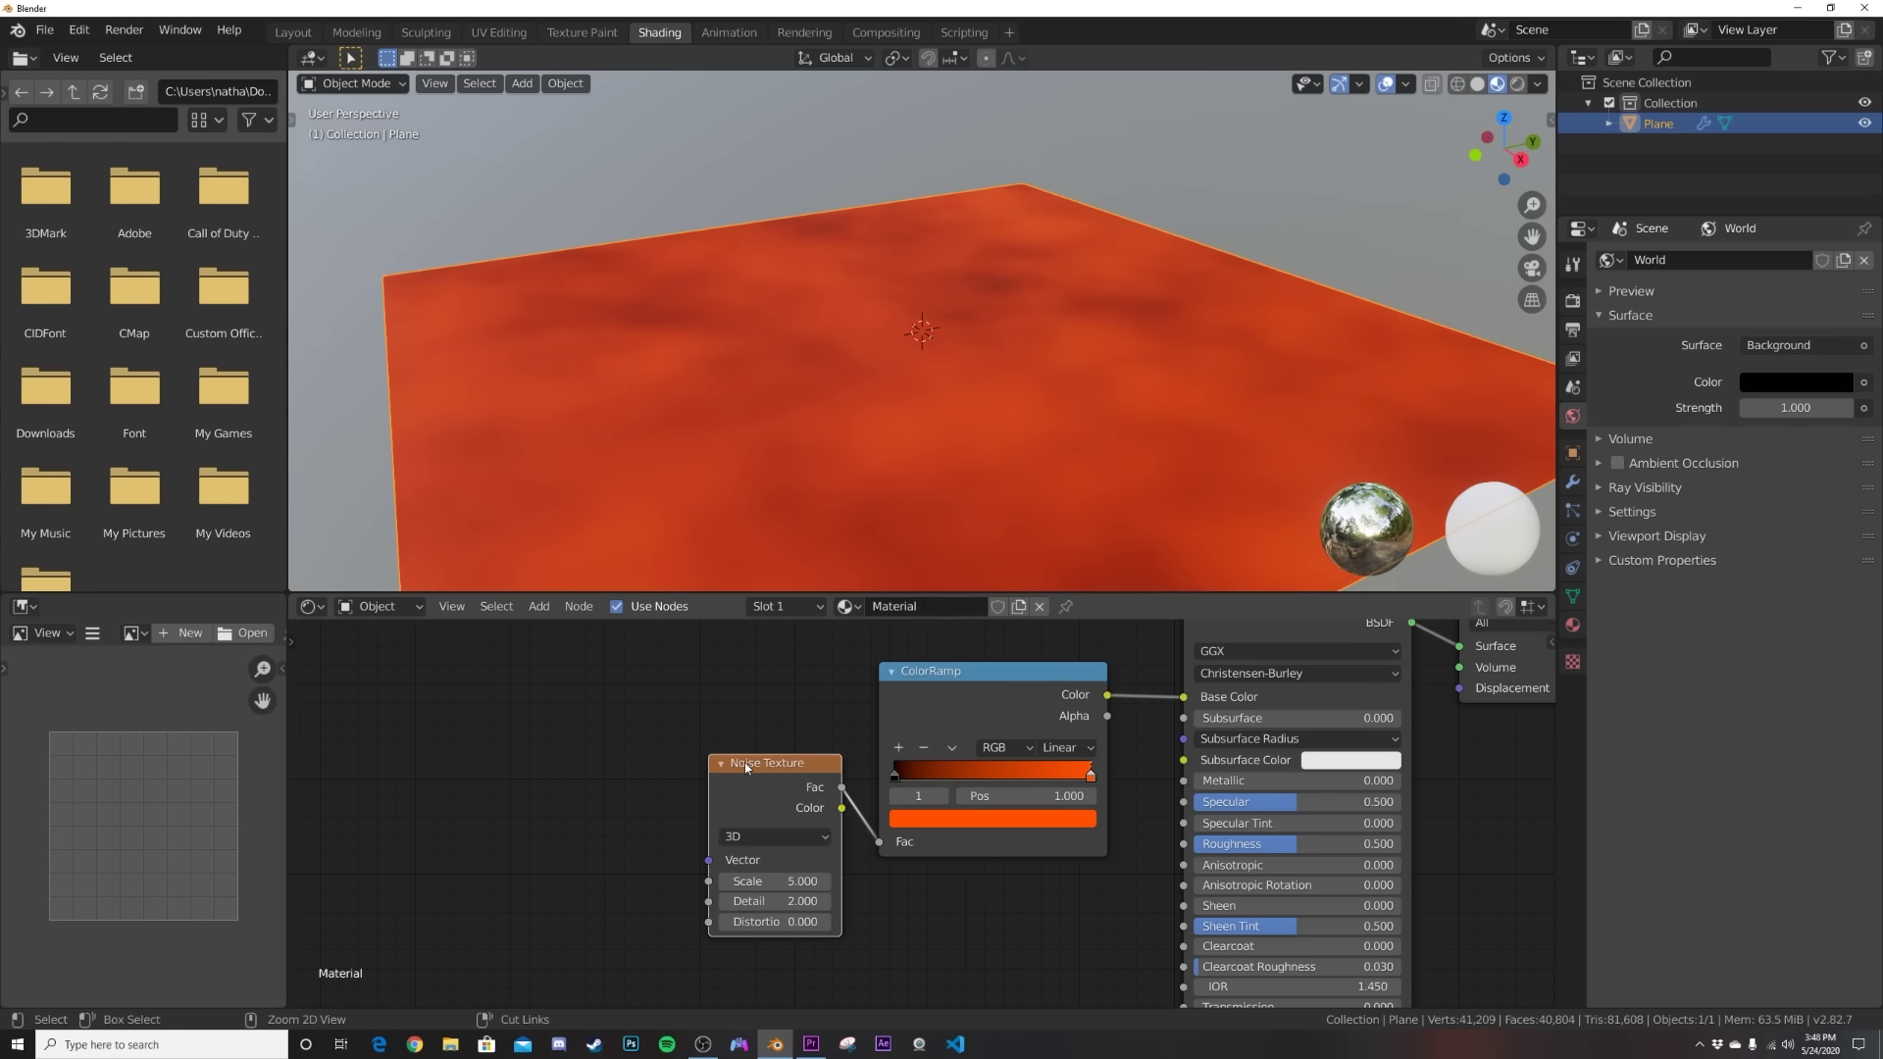
# Feed the Noise Texture with Object coordinates through a Mapping node and set its Detail to 0.
pyautogui.hotkey('ctrl', 't')
pyautogui.moveTo(383, 872); pyautogui.dragTo(592, 796, button='middle')
pyautogui.moveTo(575, 783); pyautogui.dragTo(640, 757)
pyautogui.moveTo(893, 711); pyautogui.dragTo(776, 749, button='middle')
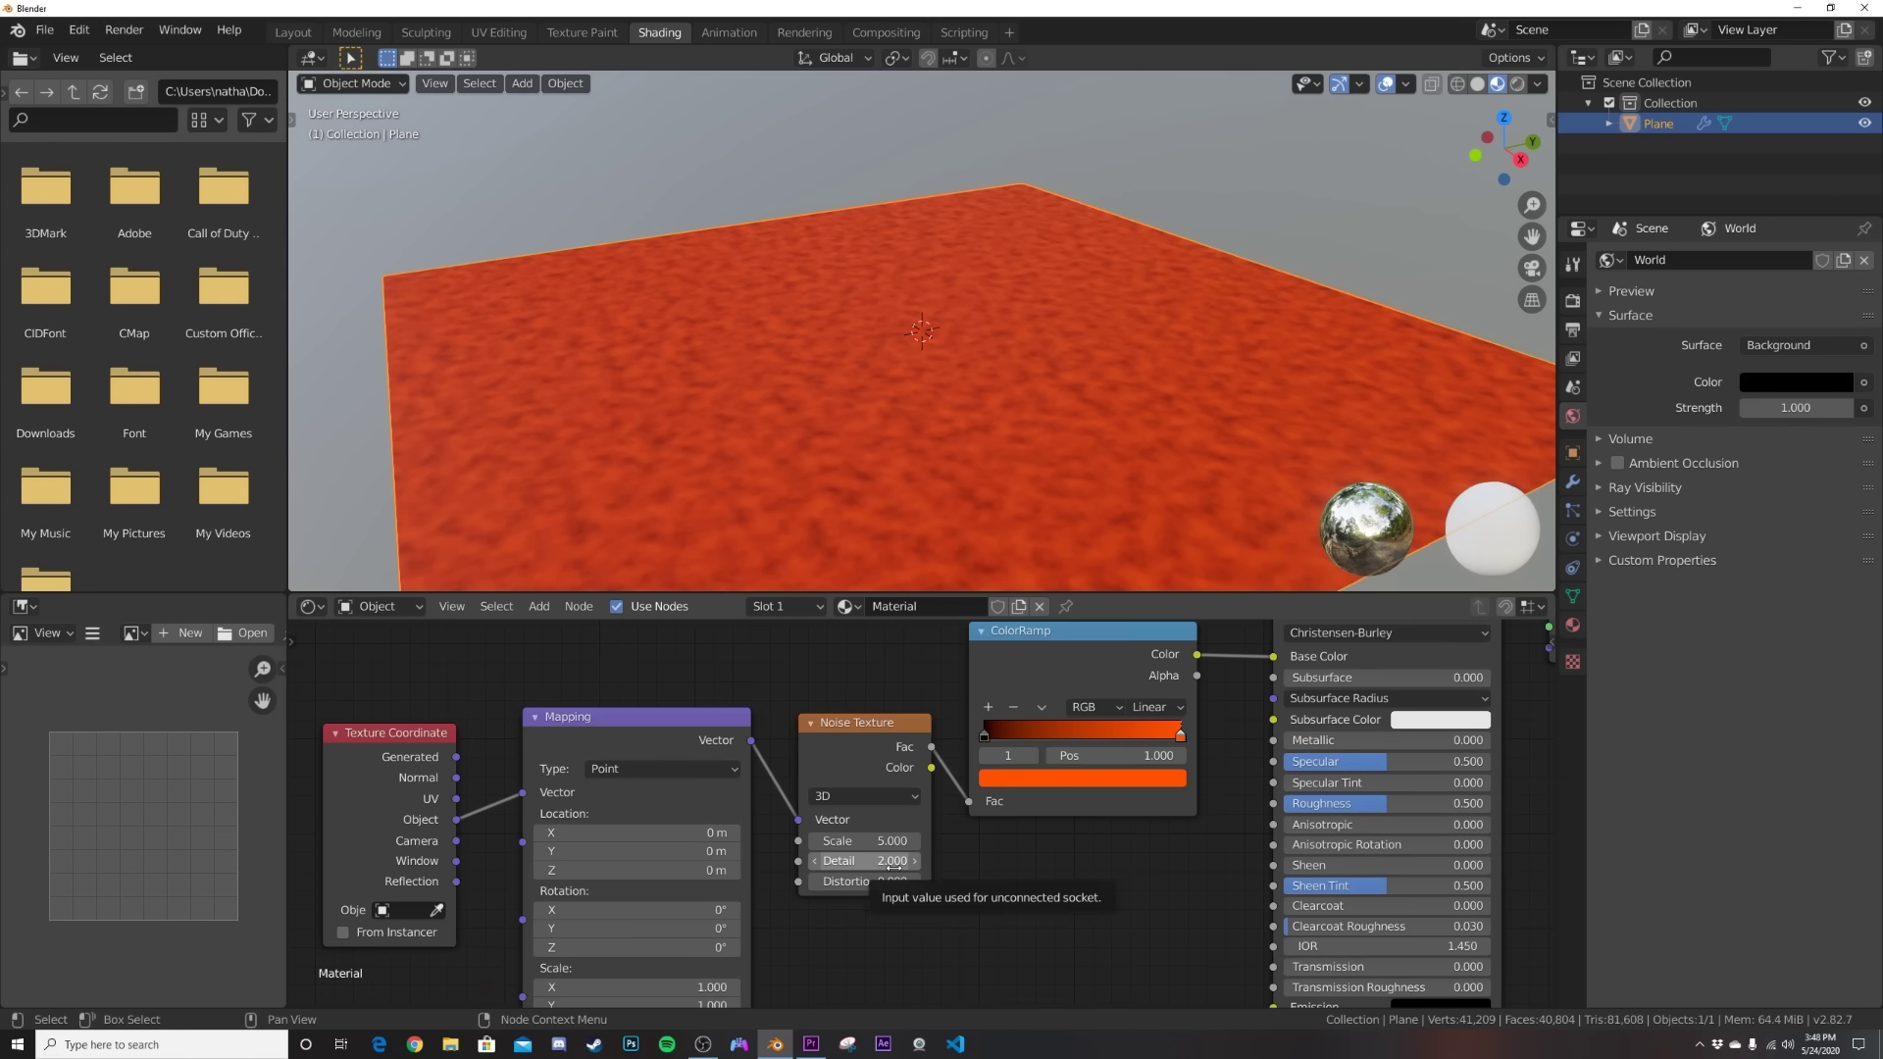
pyautogui.press('BackSpace')
# Move the Texture Coordinate, Mapping and Noise Texture nodes together away from the ColorRamp to make room between them.
pyautogui.moveTo(946, 862); pyautogui.dragTo(1025, 874, button='middle')
pyautogui.scroll(-4, 1042, 874)
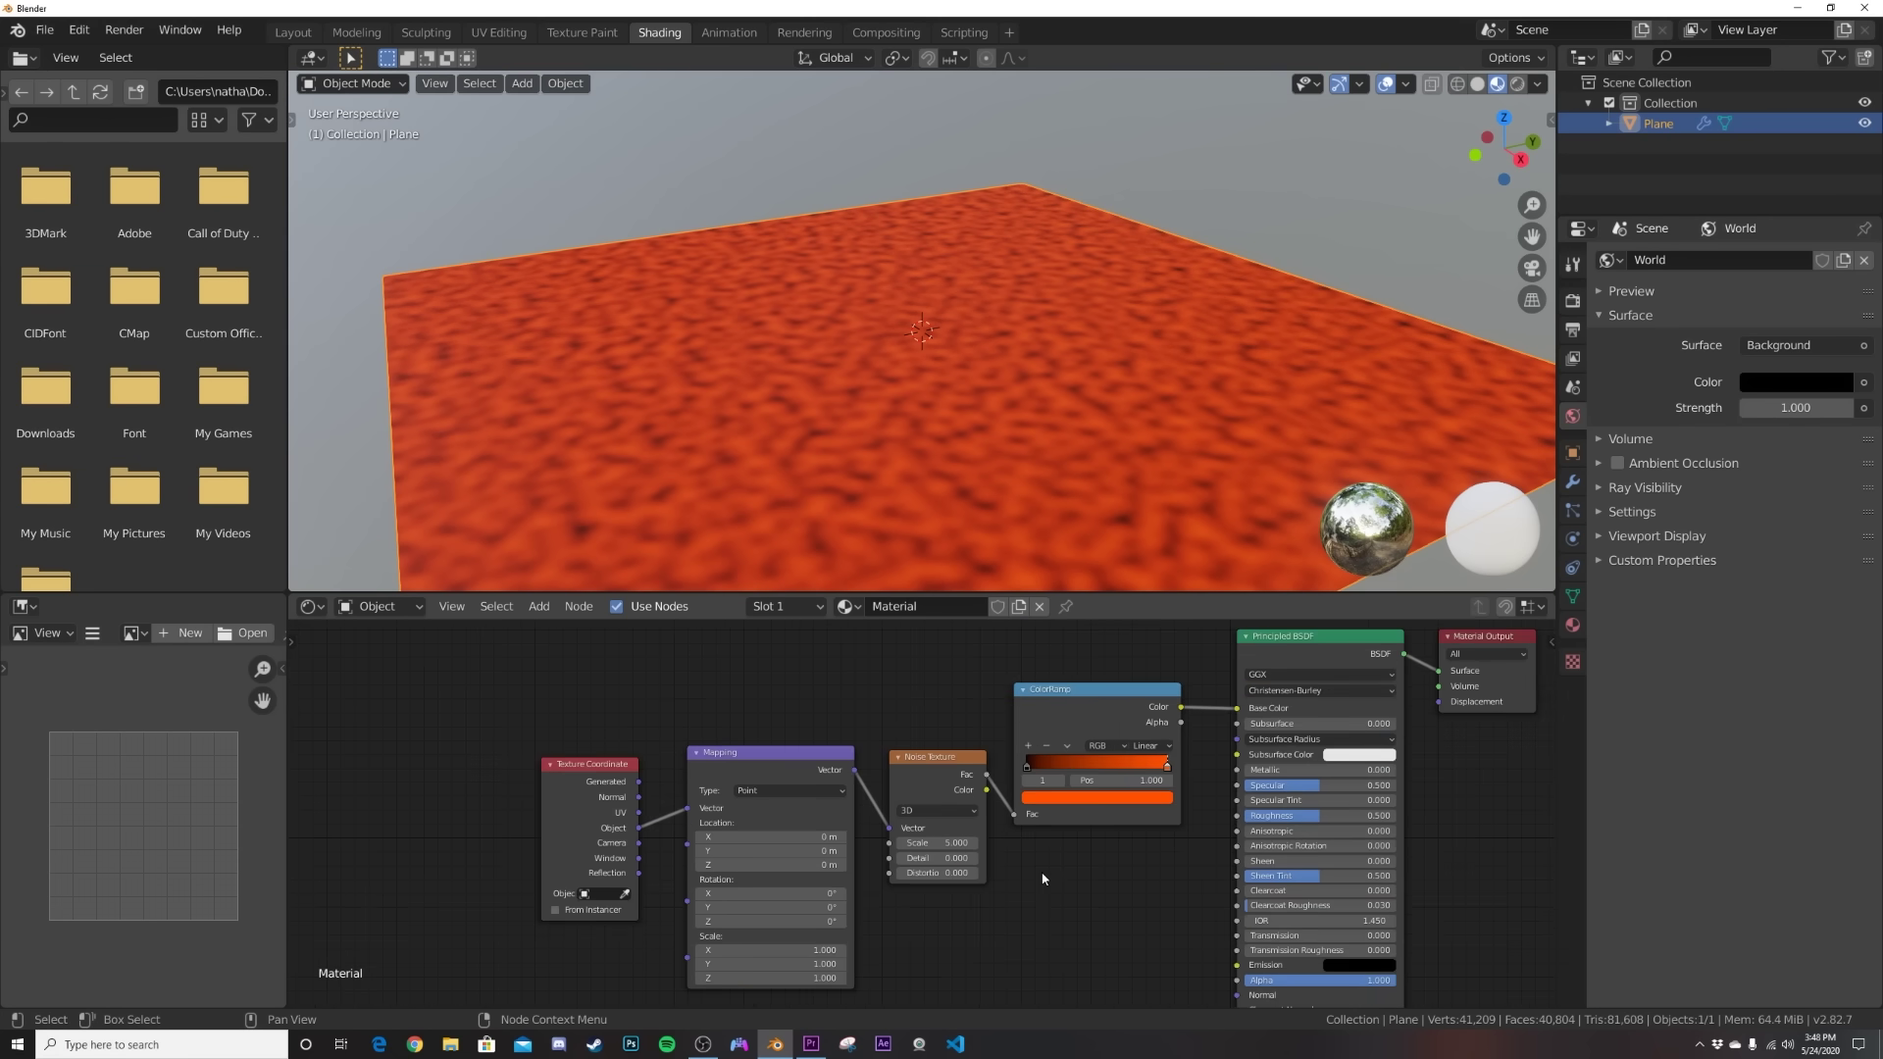
pyautogui.scroll(4, 1043, 874)
pyautogui.scroll(-4, 966, 854)
pyautogui.moveTo(483, 719); pyautogui.dragTo(942, 873)
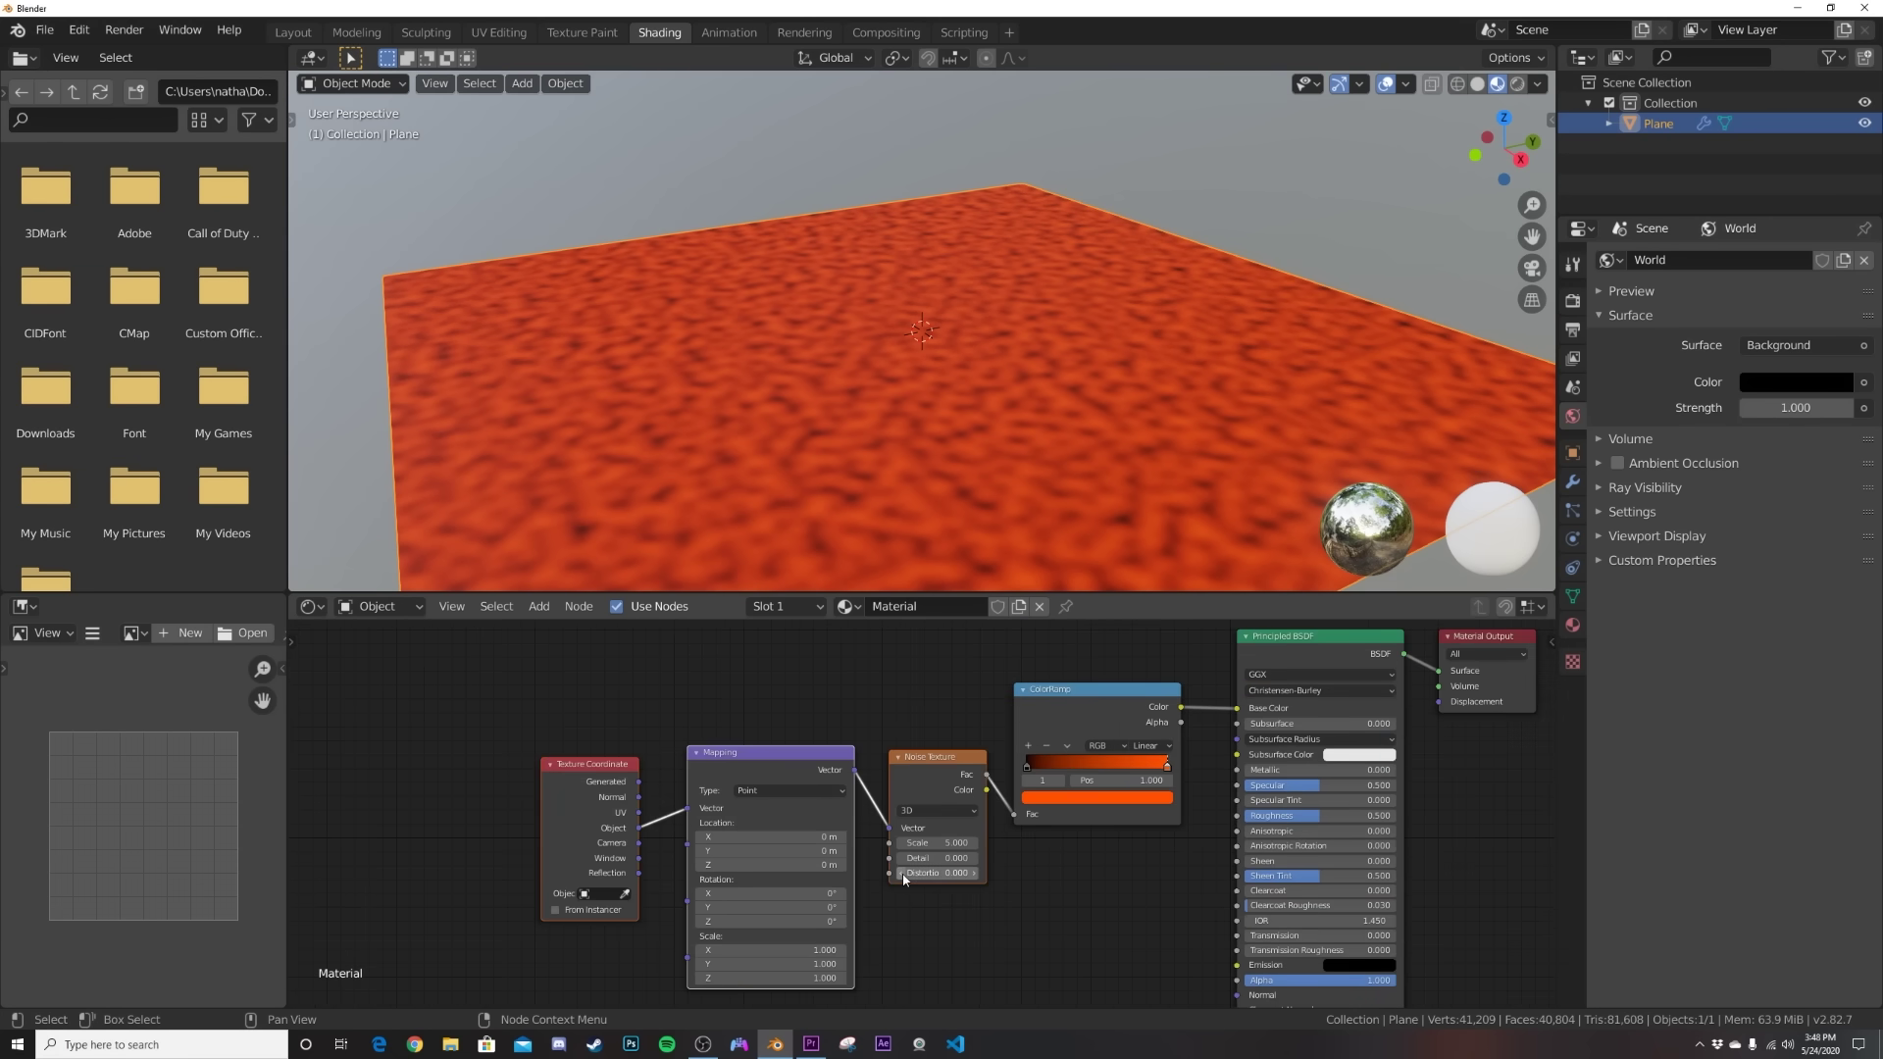
pyautogui.press('g')
pyautogui.click(731, 869)
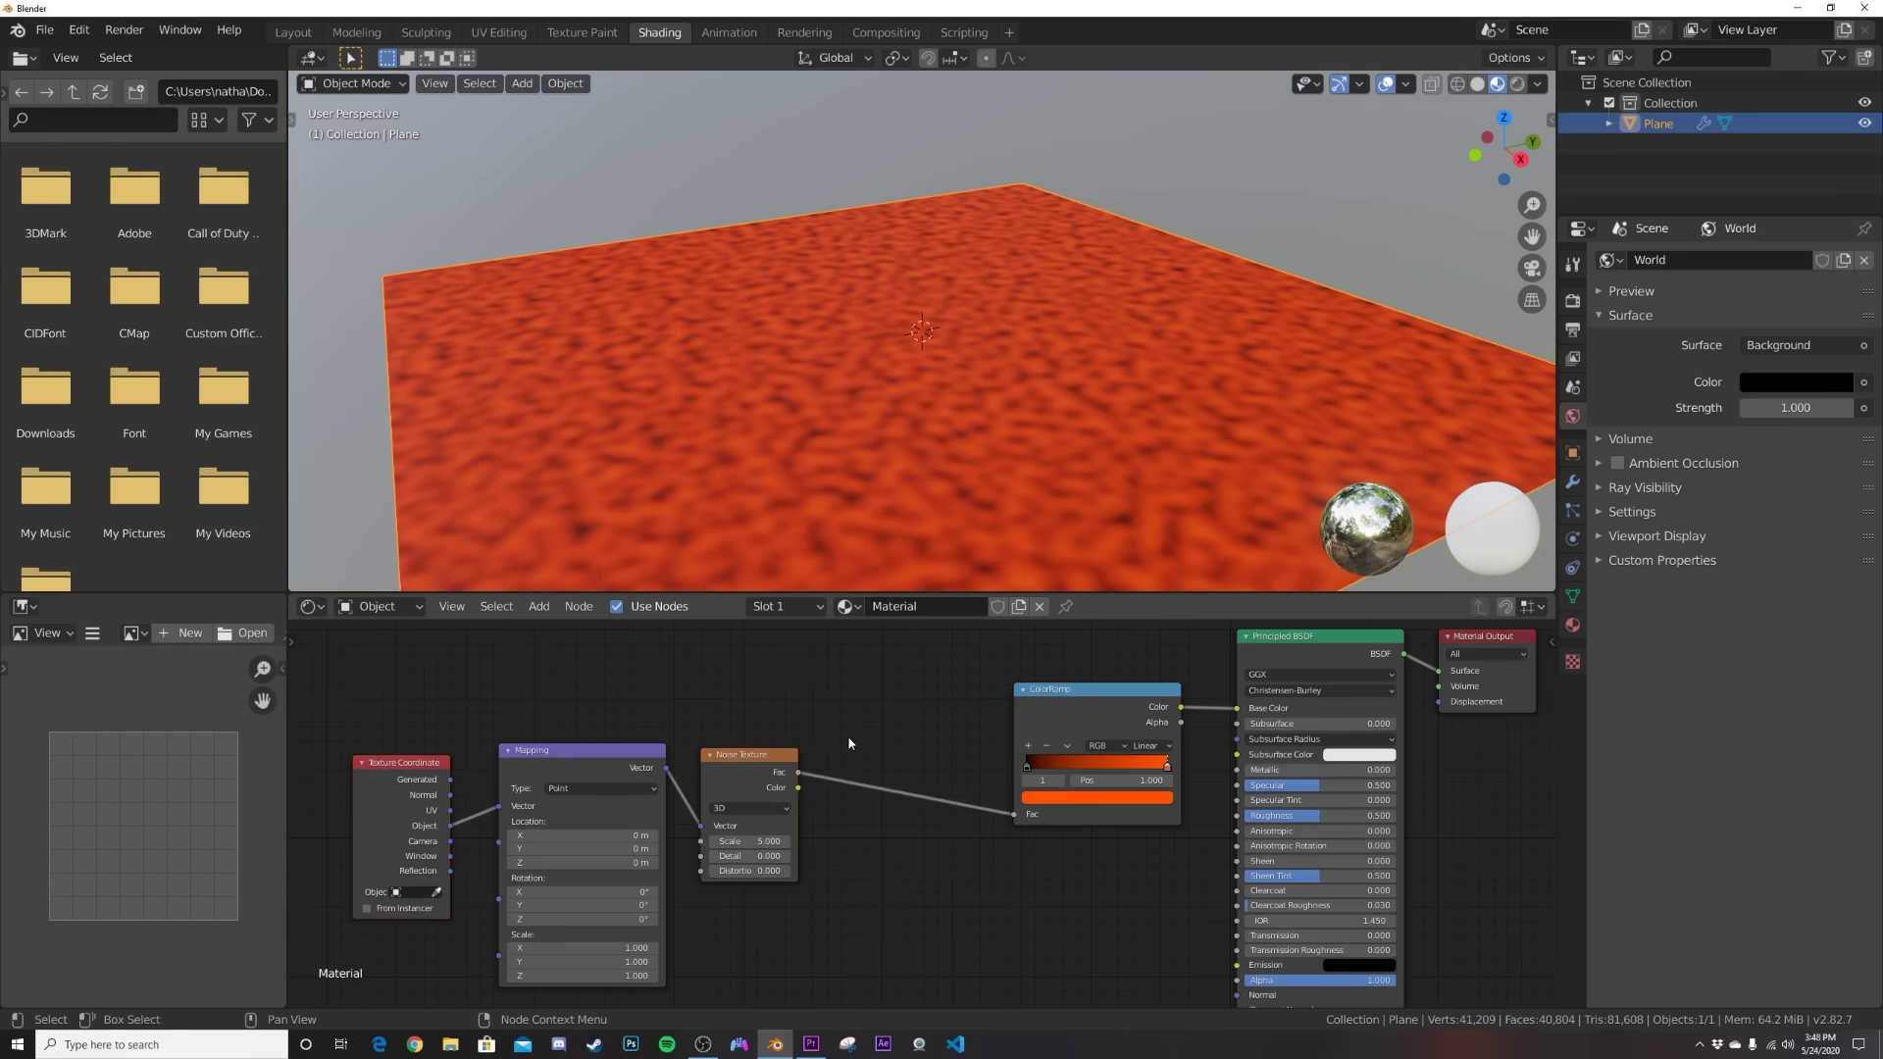
# Insert a Map Range node on the link between the Noise Texture and the ColorRamp.
pyautogui.scroll(2, 847, 736)
pyautogui.hotkey('shift', 'a')
pyautogui.click(785, 723)
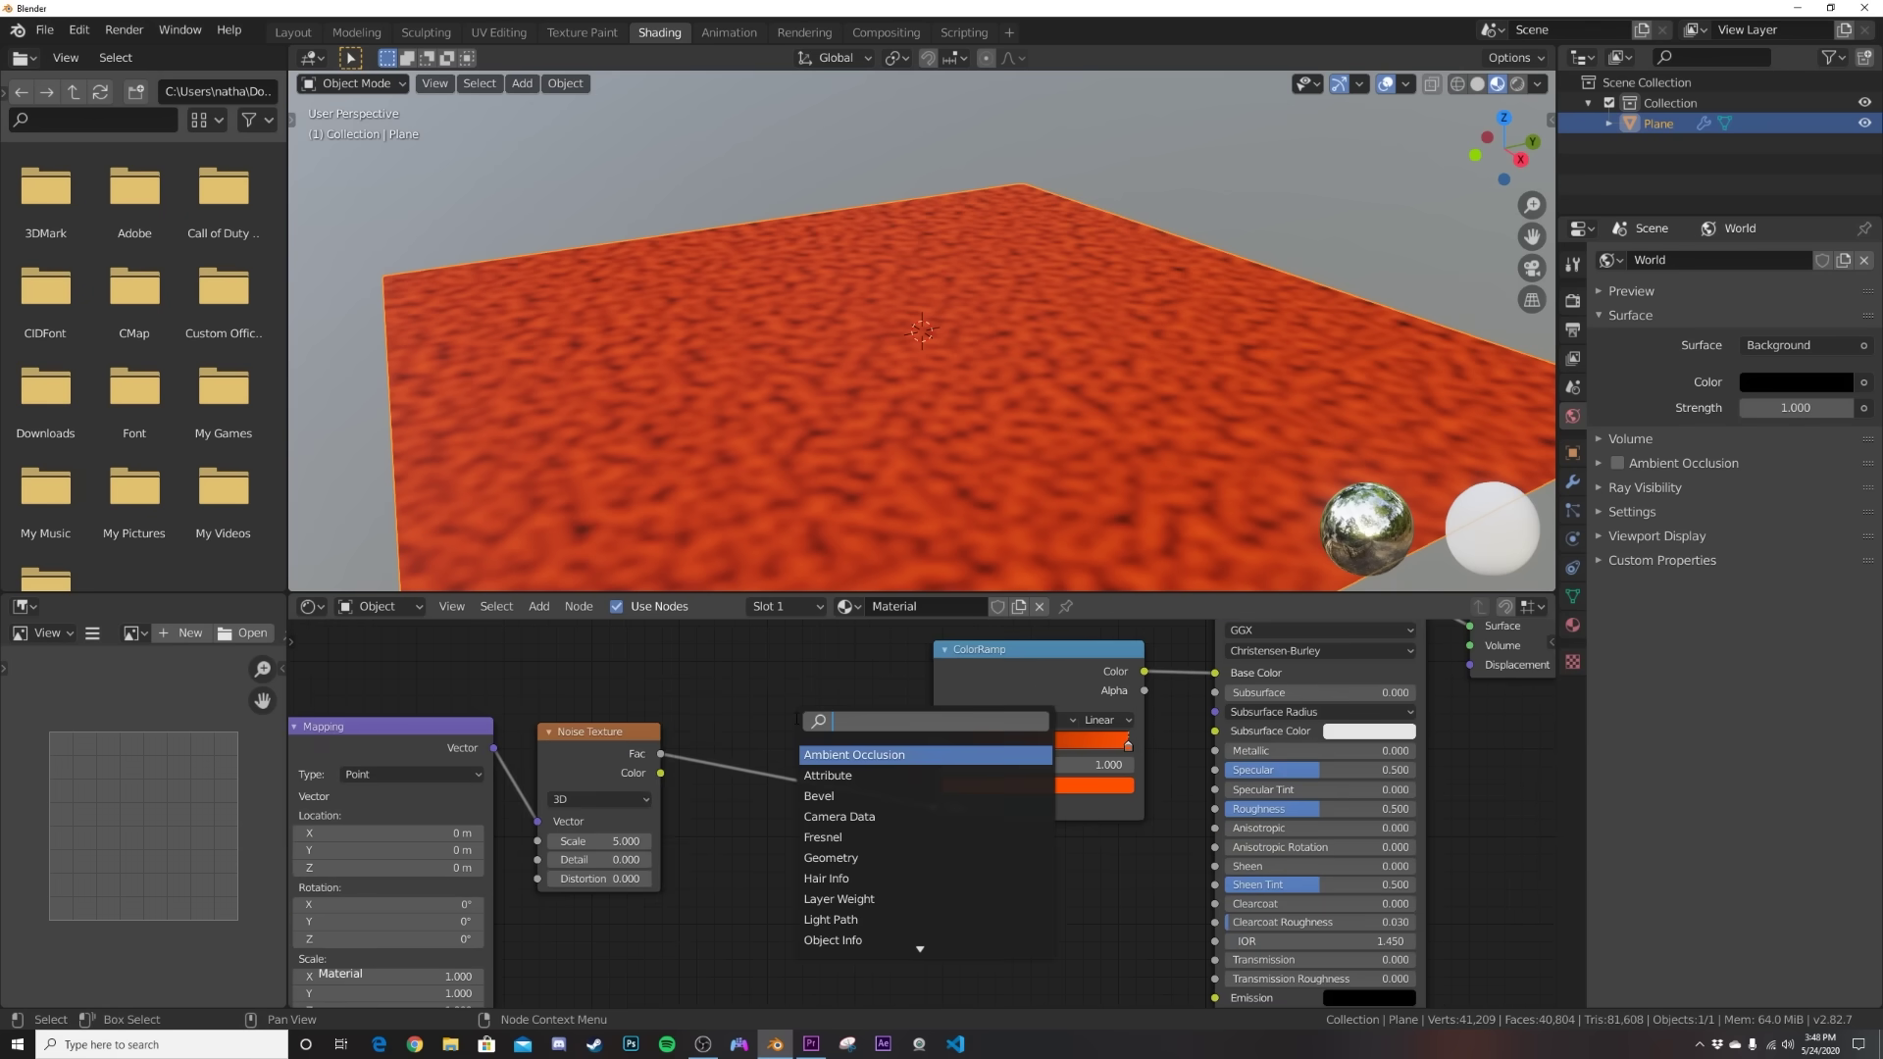
pyautogui.write('map')
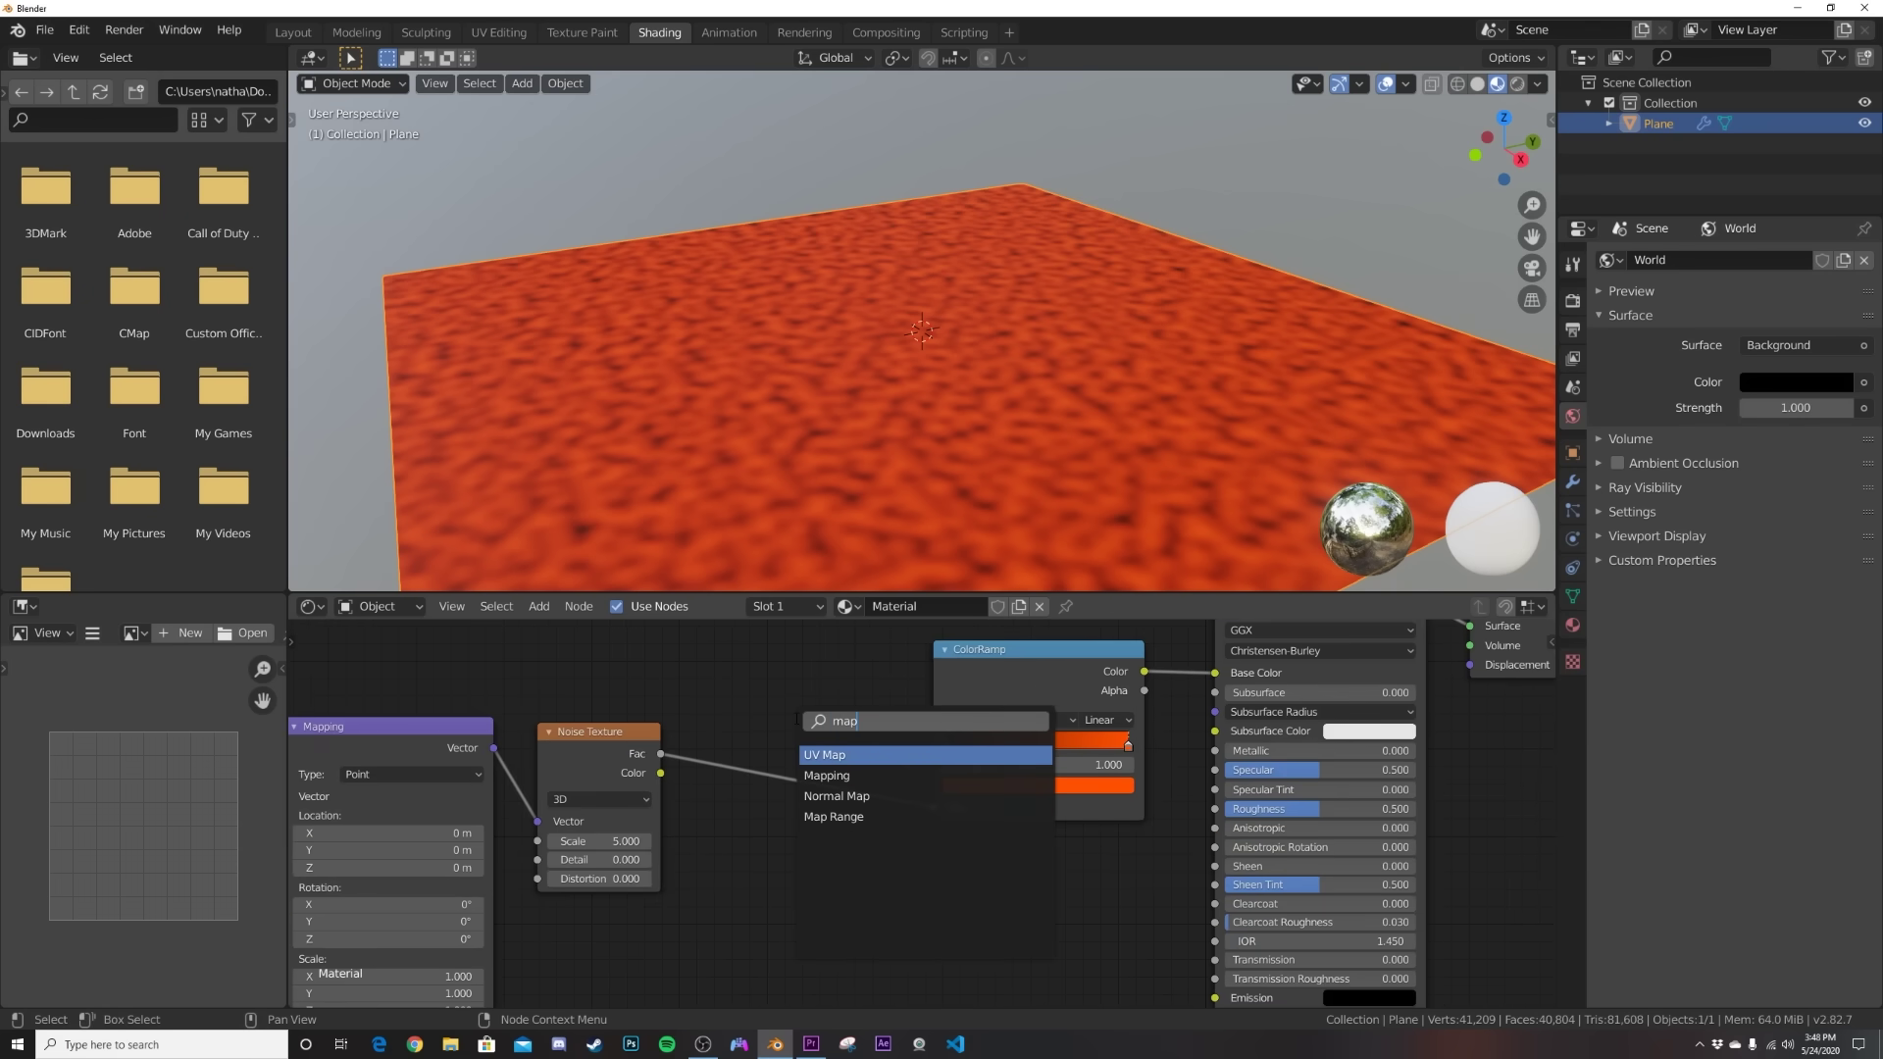
pyautogui.press('Down')
pyautogui.press('Down')
pyautogui.press('Down')
pyautogui.press('Return')
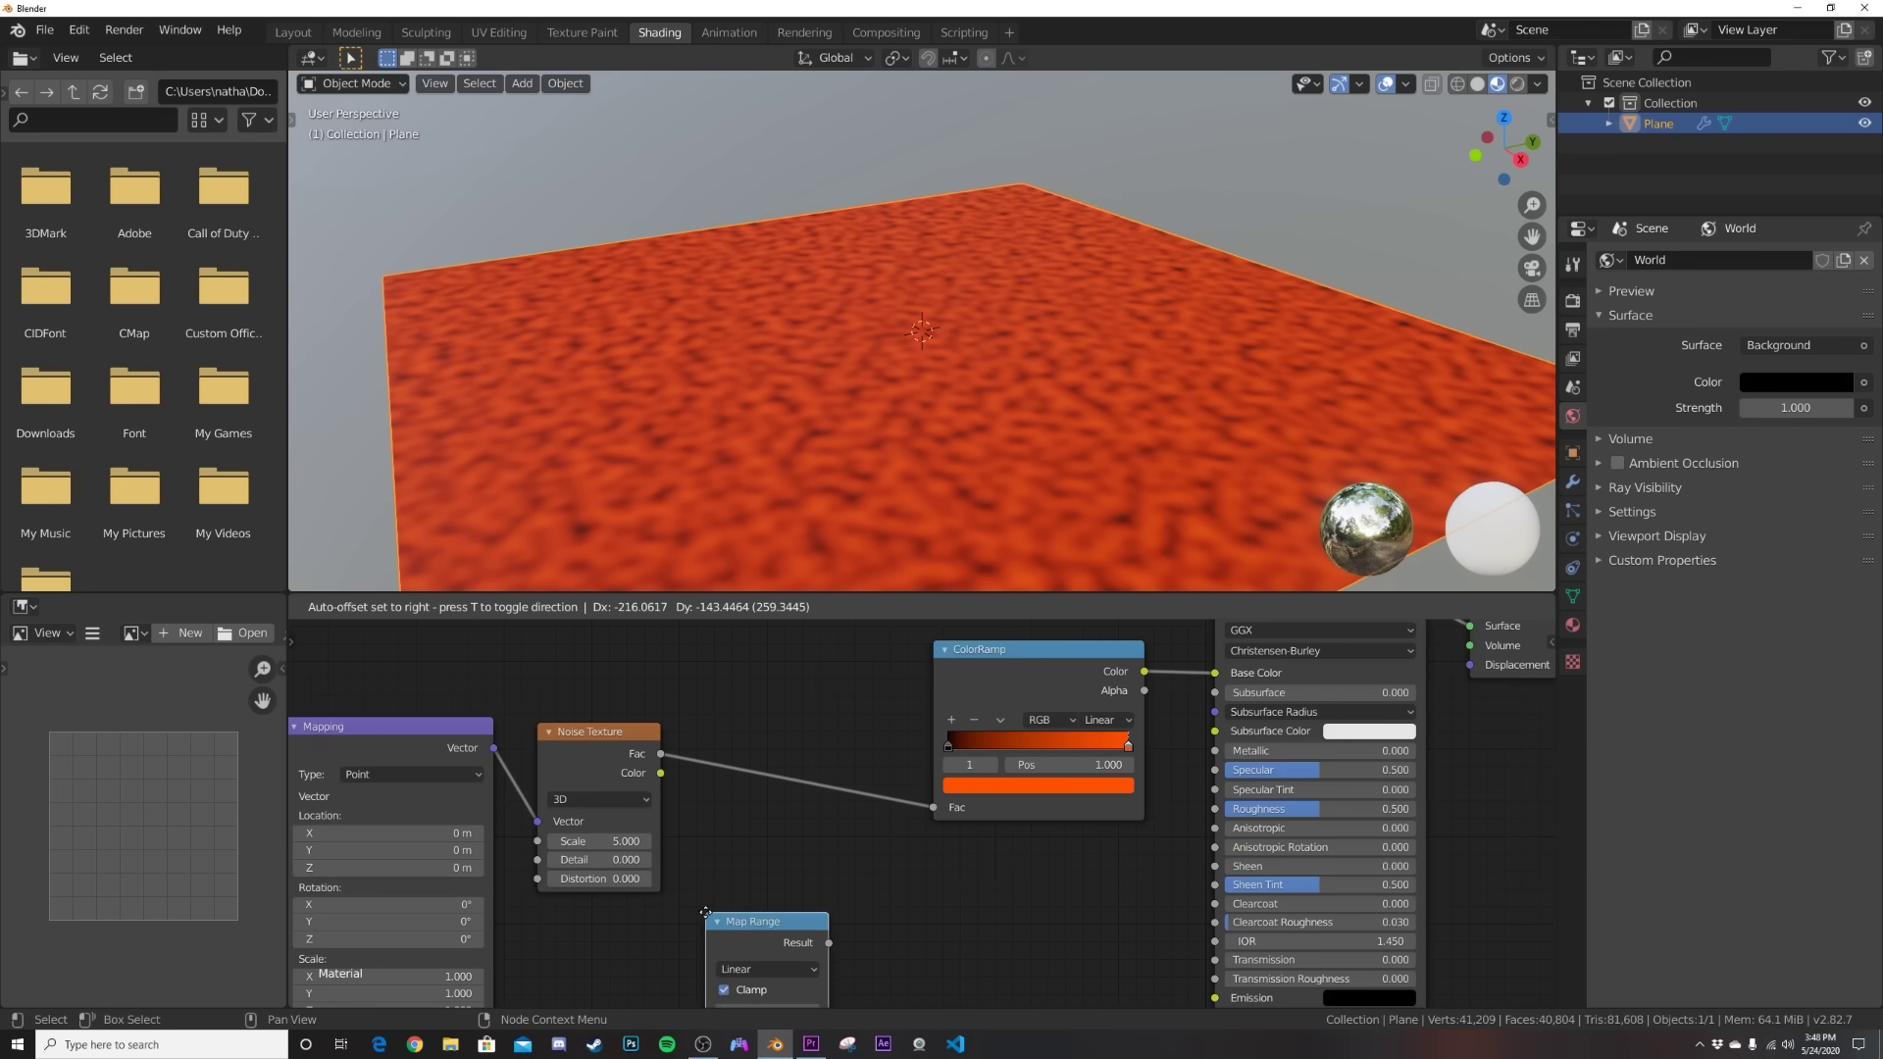
pyautogui.click(721, 761)
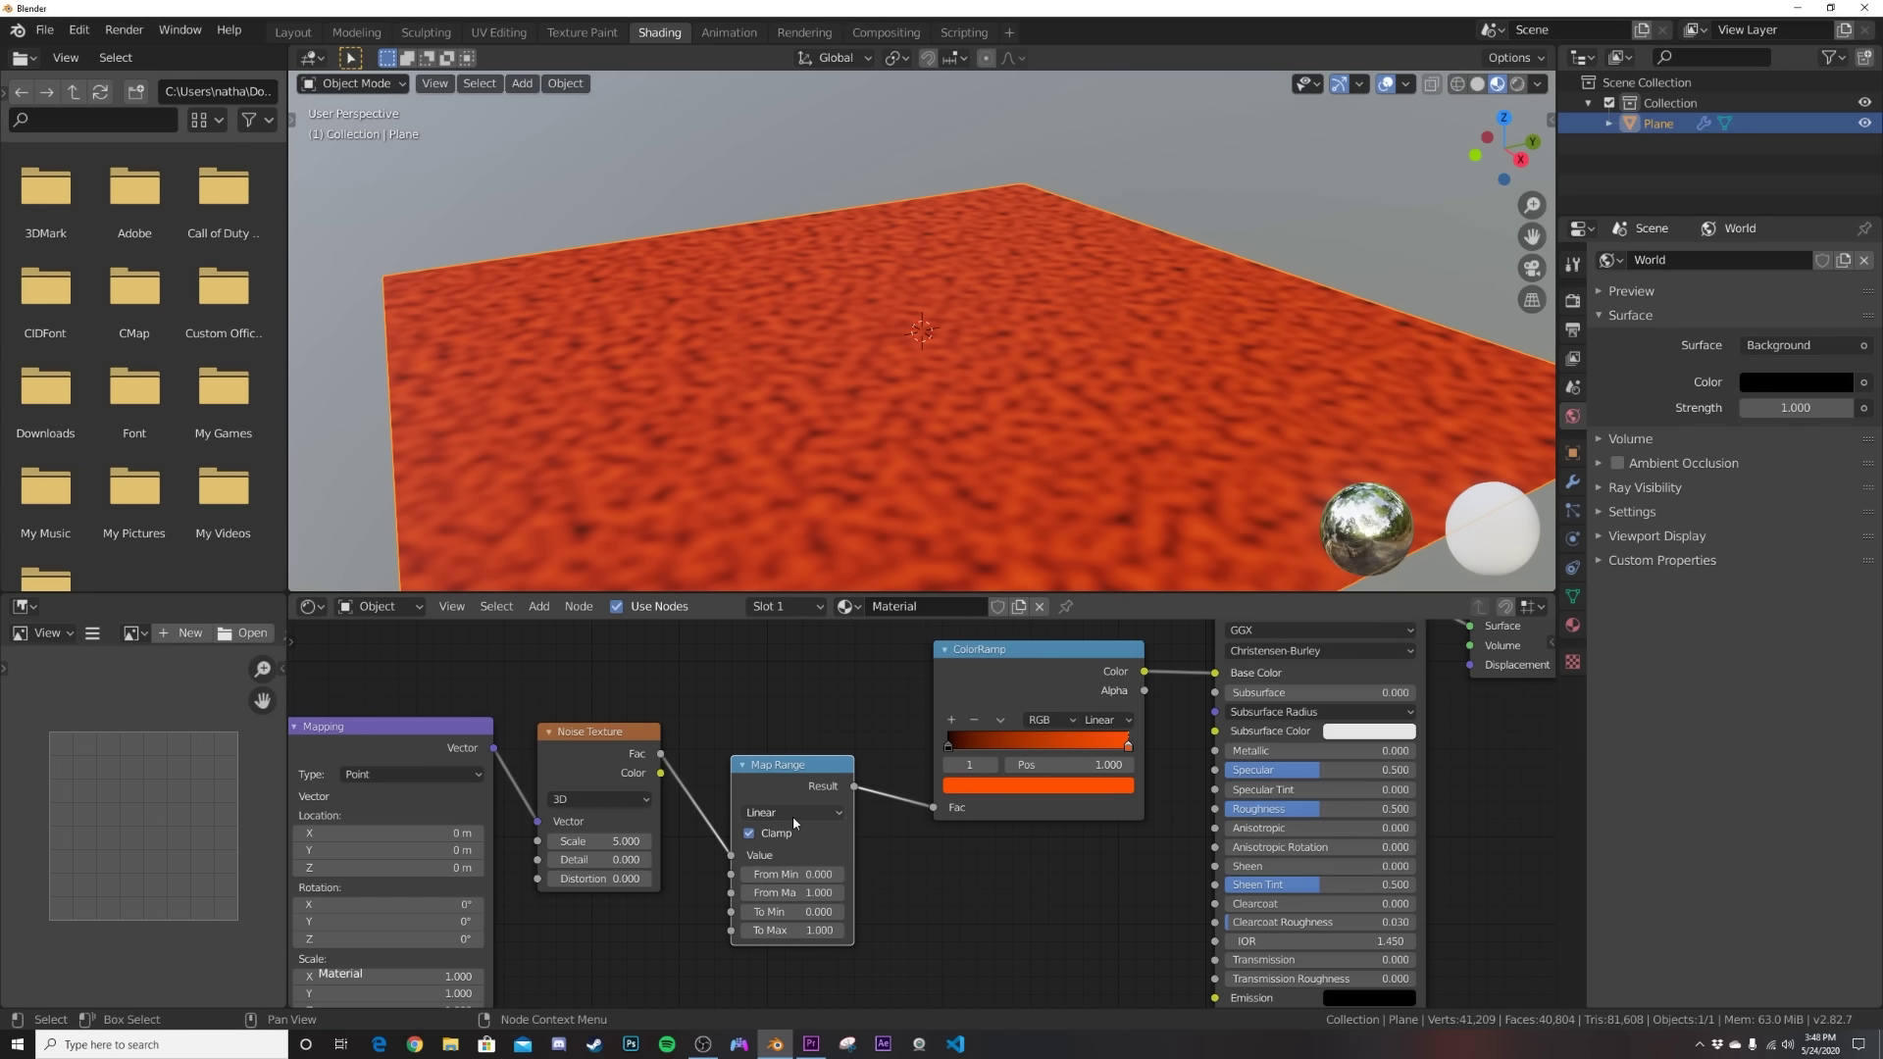
# Set the Map Range node's interpolation type to Stepped Linear.
pyautogui.scroll(2, 785, 800)
pyautogui.click(778, 752)
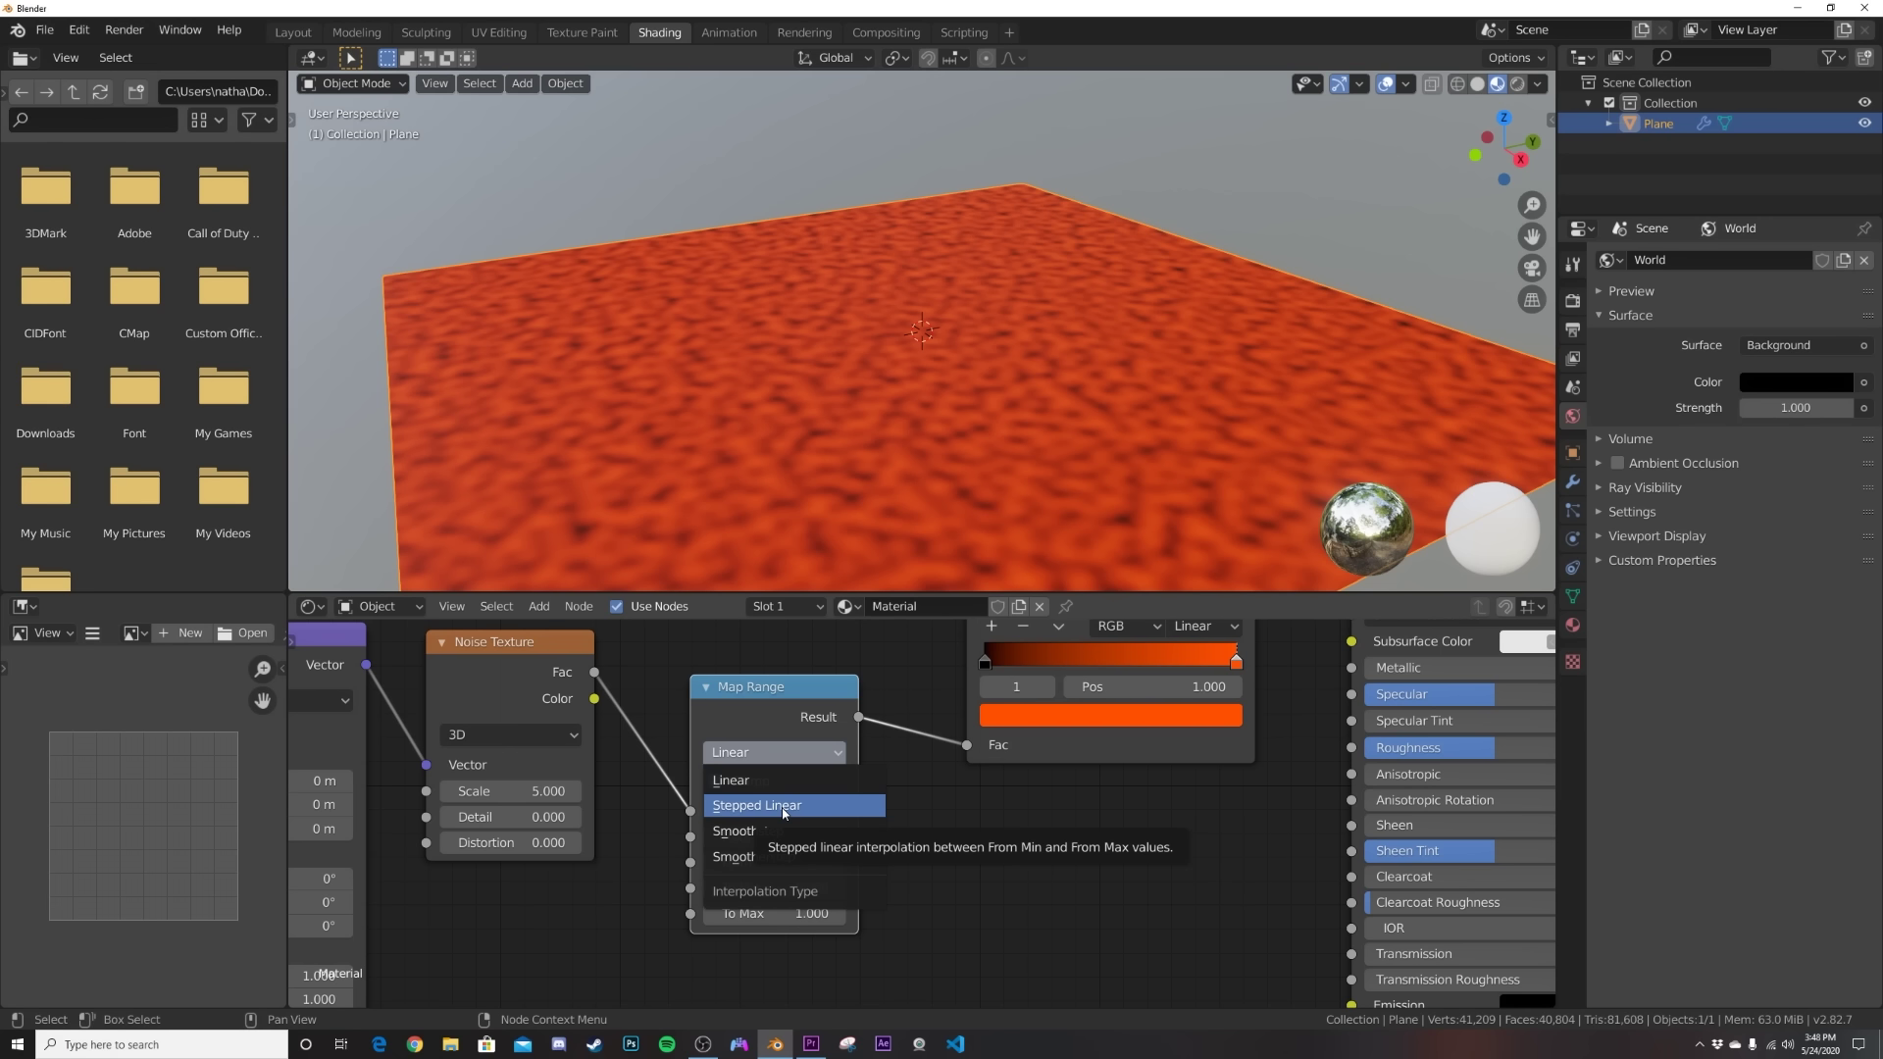
pyautogui.click(785, 807)
pyautogui.moveTo(780, 808); pyautogui.dragTo(751, 888, button='middle')
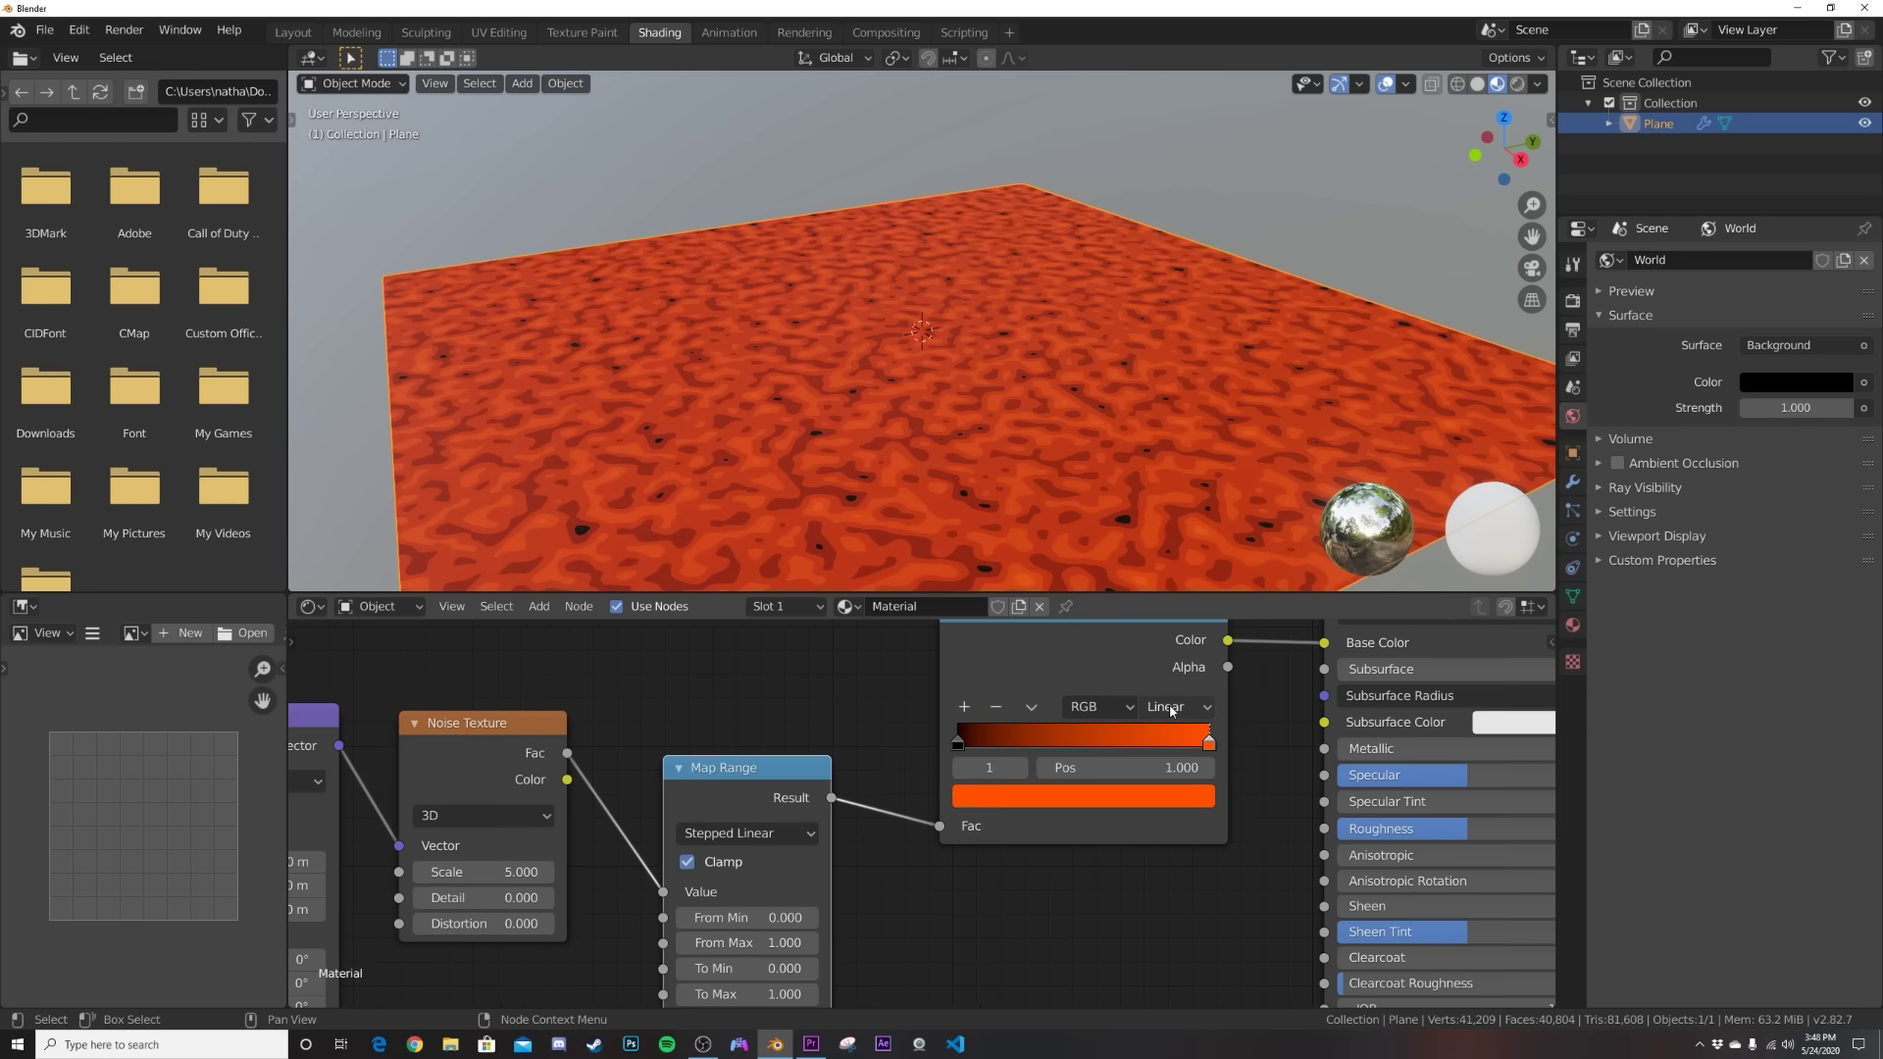
pyautogui.click(1171, 708)
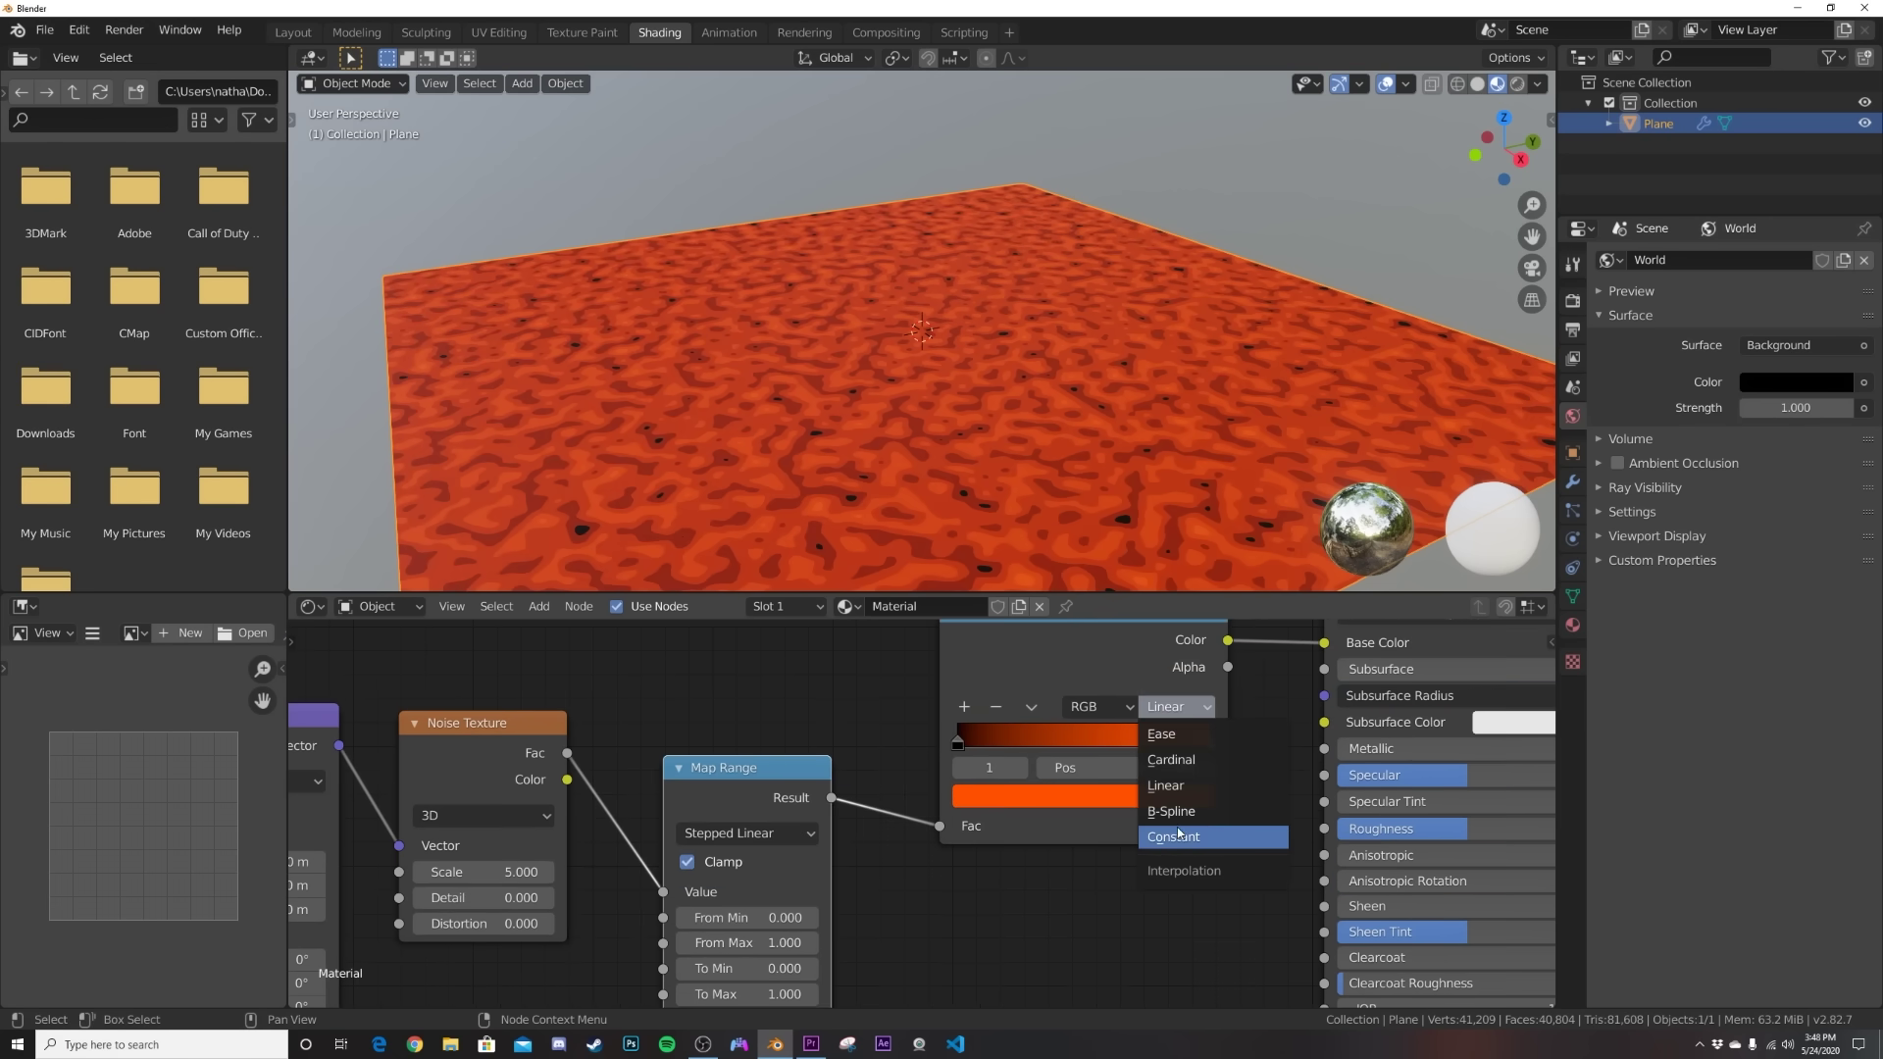
pyautogui.moveTo(863, 877); pyautogui.dragTo(909, 822, button='middle')
# Try different Steps values on the Map Range node, ending at 3.1, while viewing the plane's colour bands up close.
pyautogui.moveTo(929, 441); pyautogui.dragTo(930, 510, button='middle')
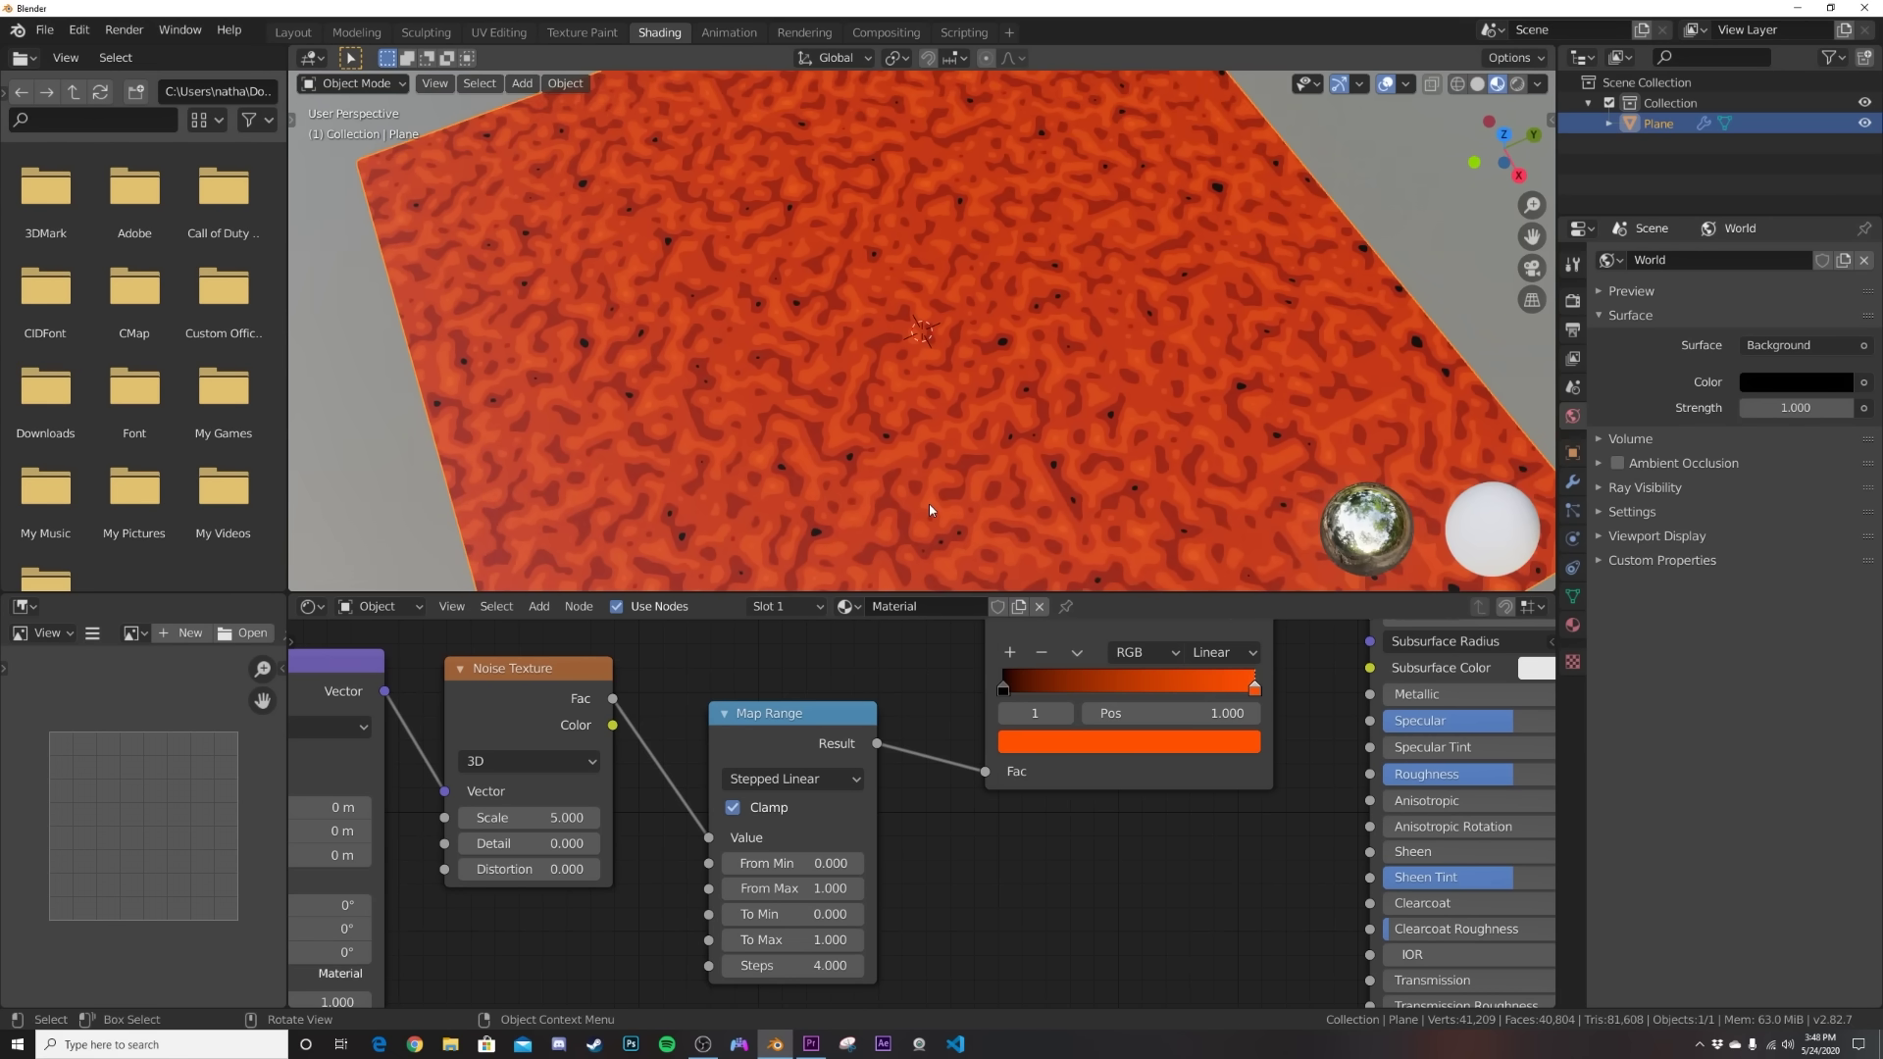
pyautogui.scroll(5, 931, 512)
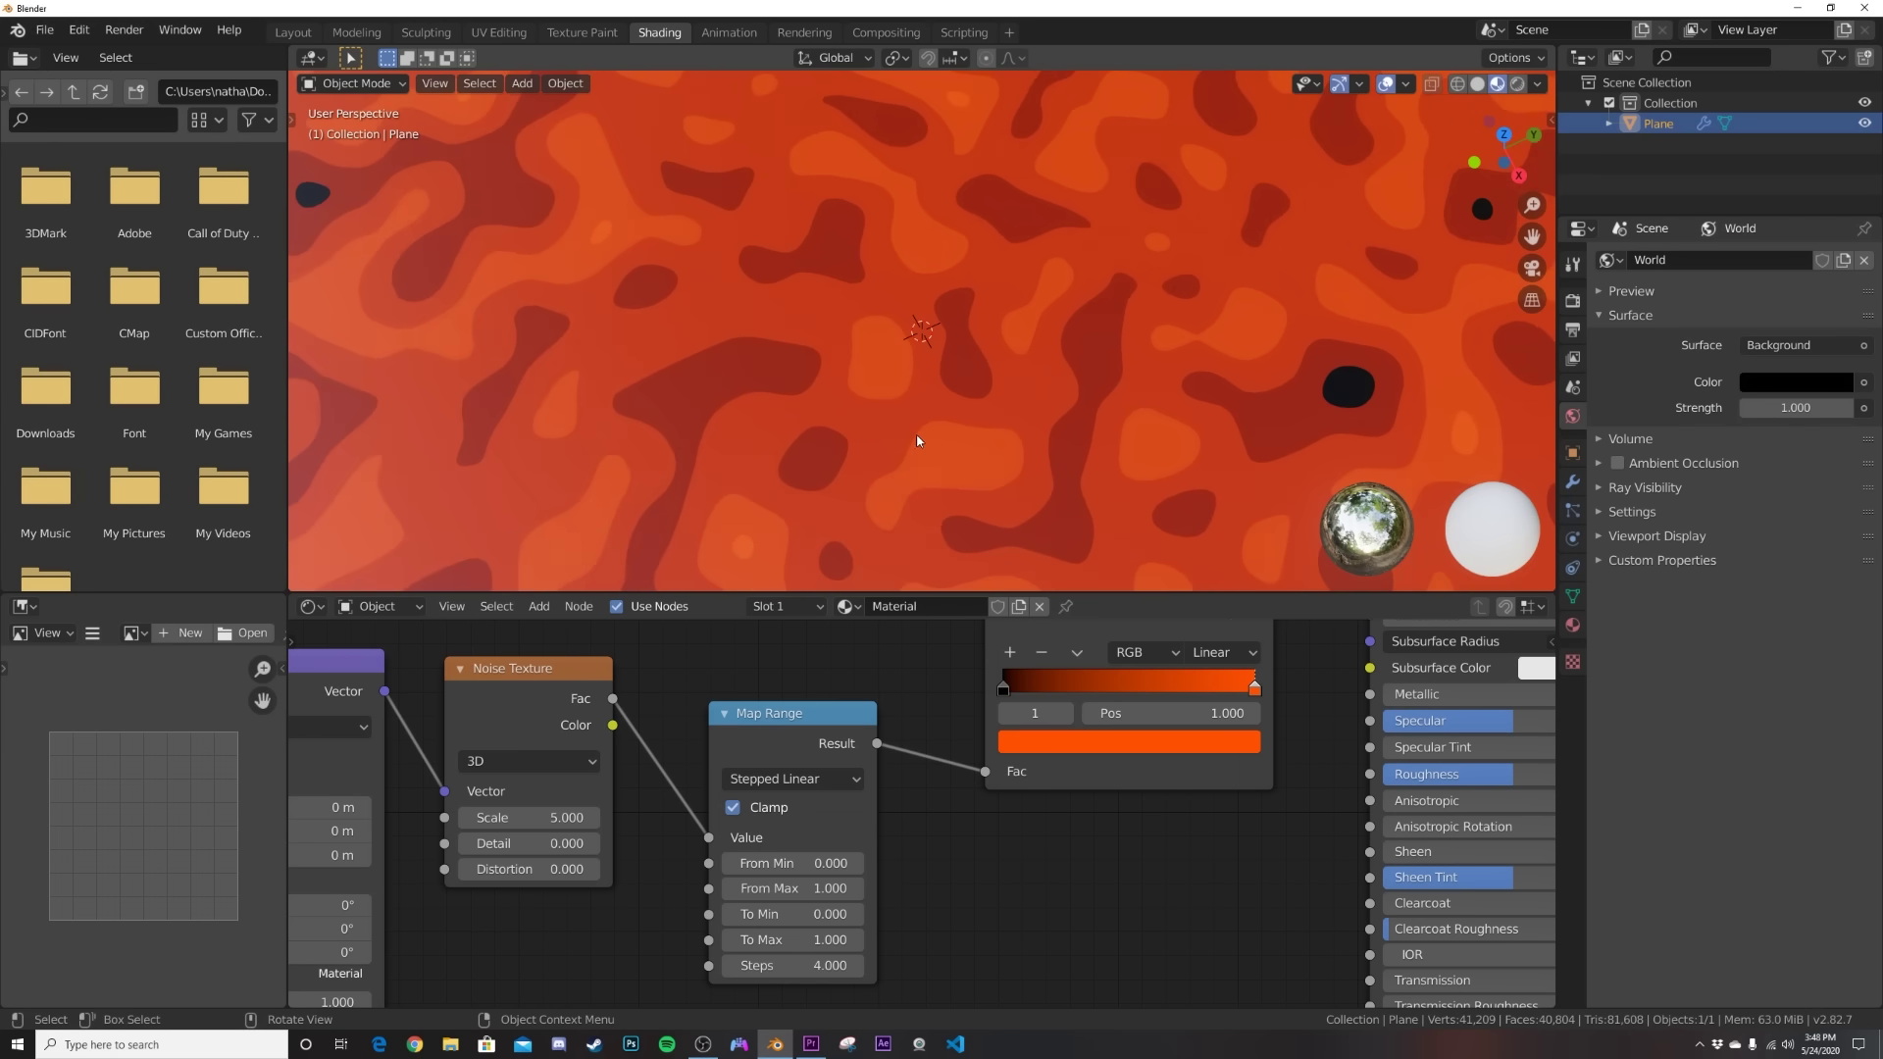
pyautogui.moveTo(785, 965); pyautogui.dragTo(912, 965)
pyautogui.moveTo(979, 348); pyautogui.dragTo(993, 422, button='middle')
pyautogui.moveTo(796, 965)
pyautogui.mouseDown()
pyautogui.moveTo(730, 965)
pyautogui.moveTo(807, 966)
pyautogui.mouseUp()
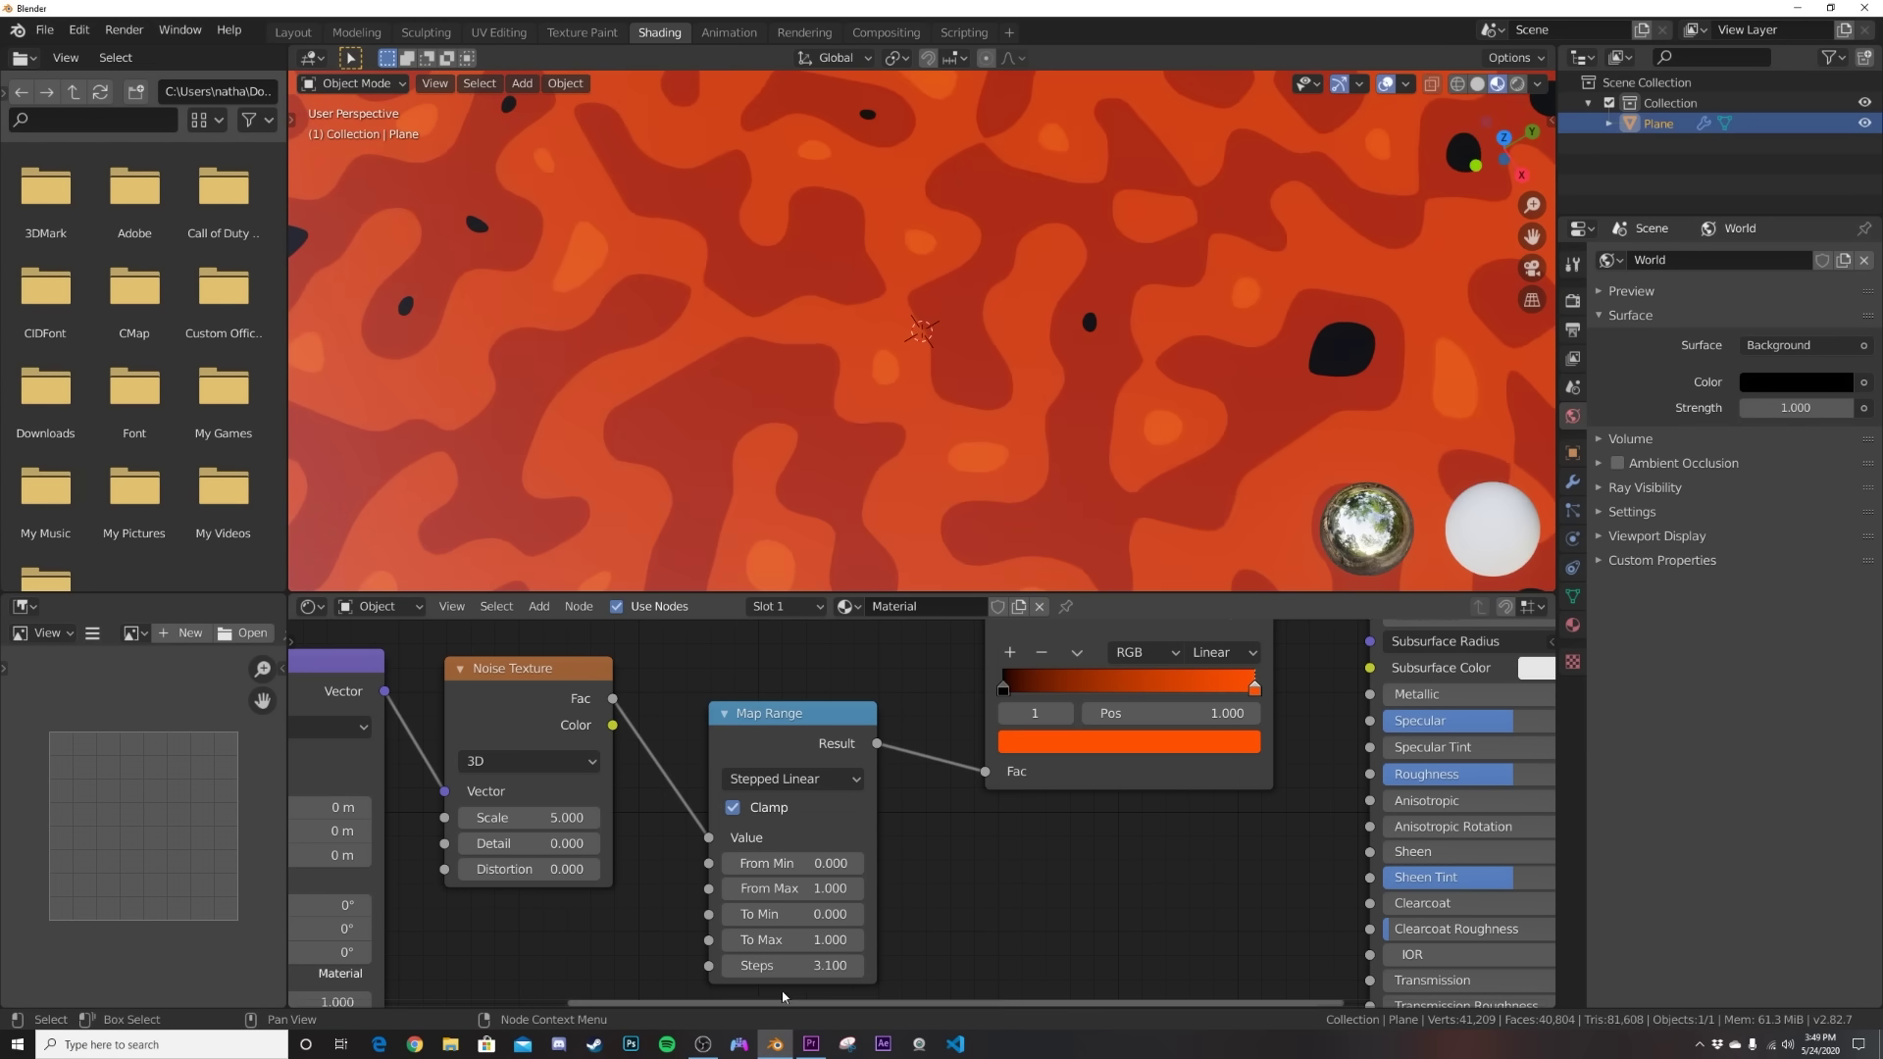
# Set the Map Range node's Steps to 8.
pyautogui.moveTo(929, 449); pyautogui.dragTo(932, 393, button='middle')
pyautogui.click(792, 965)
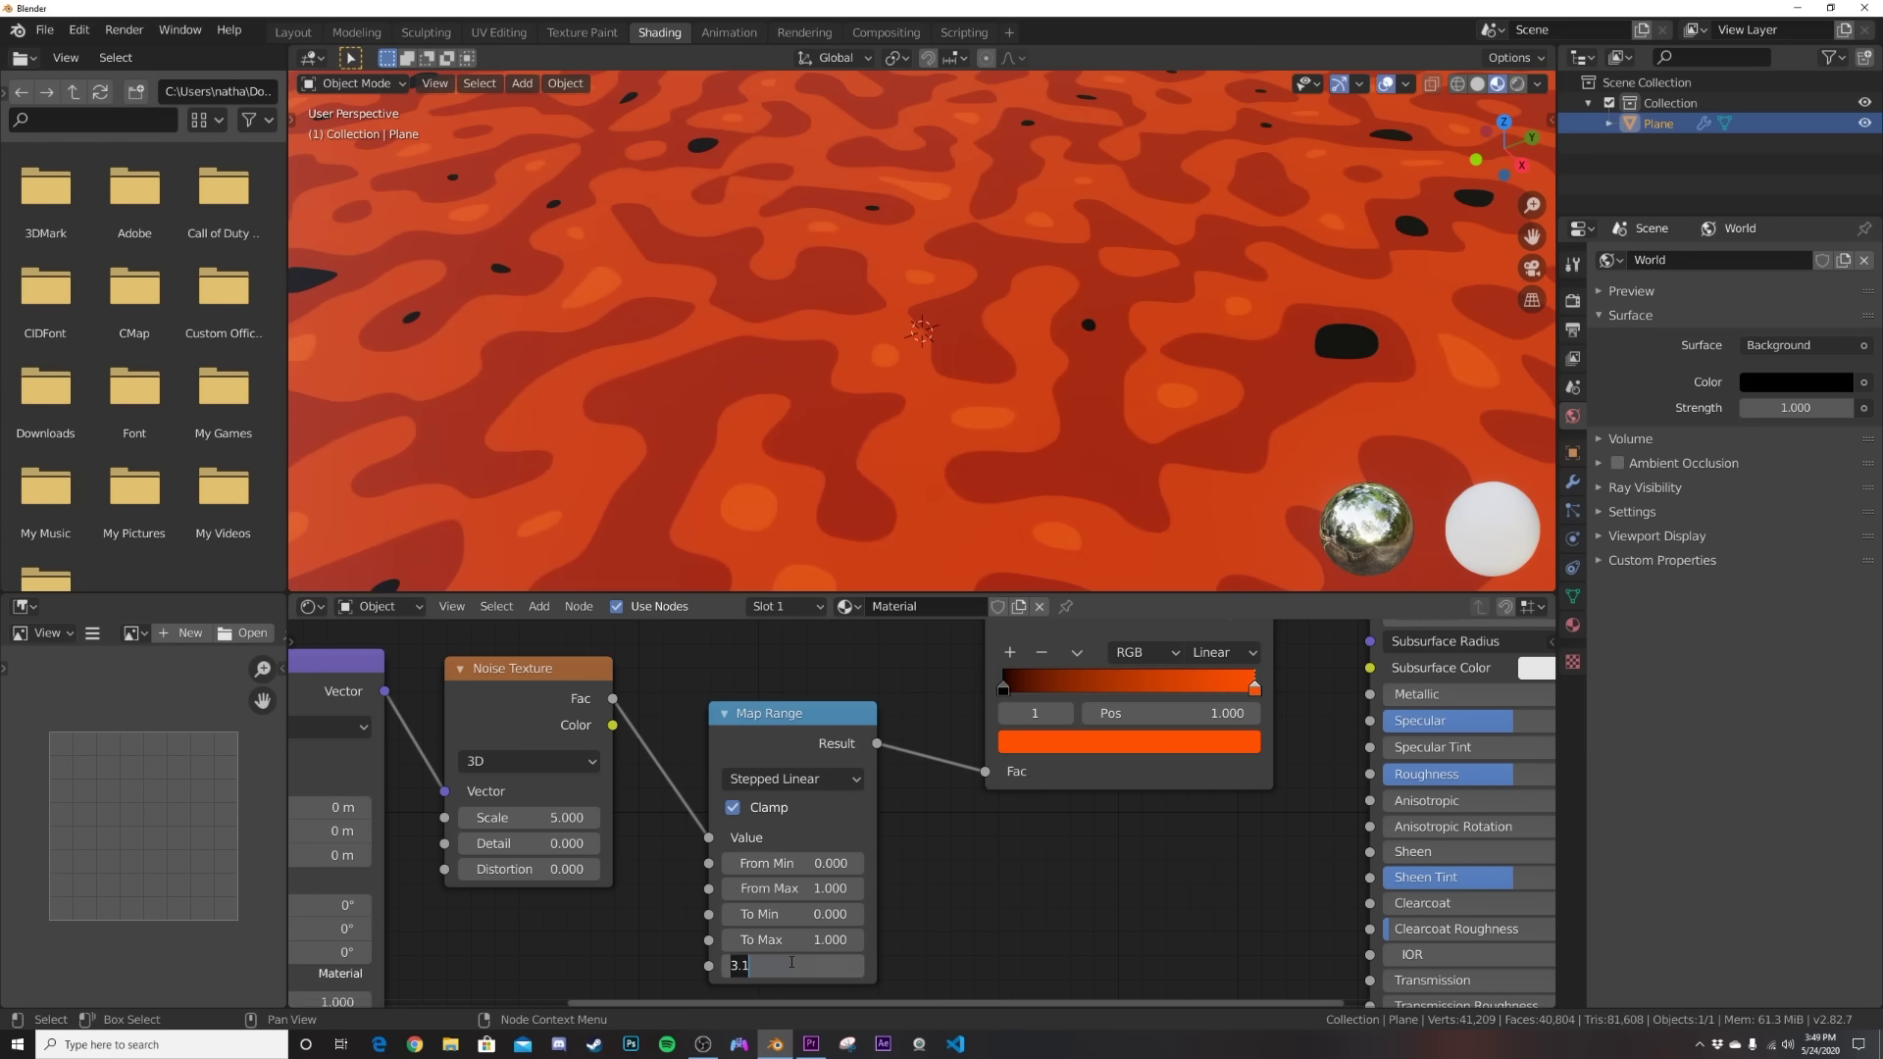
pyautogui.write('8')
pyautogui.press('Return')
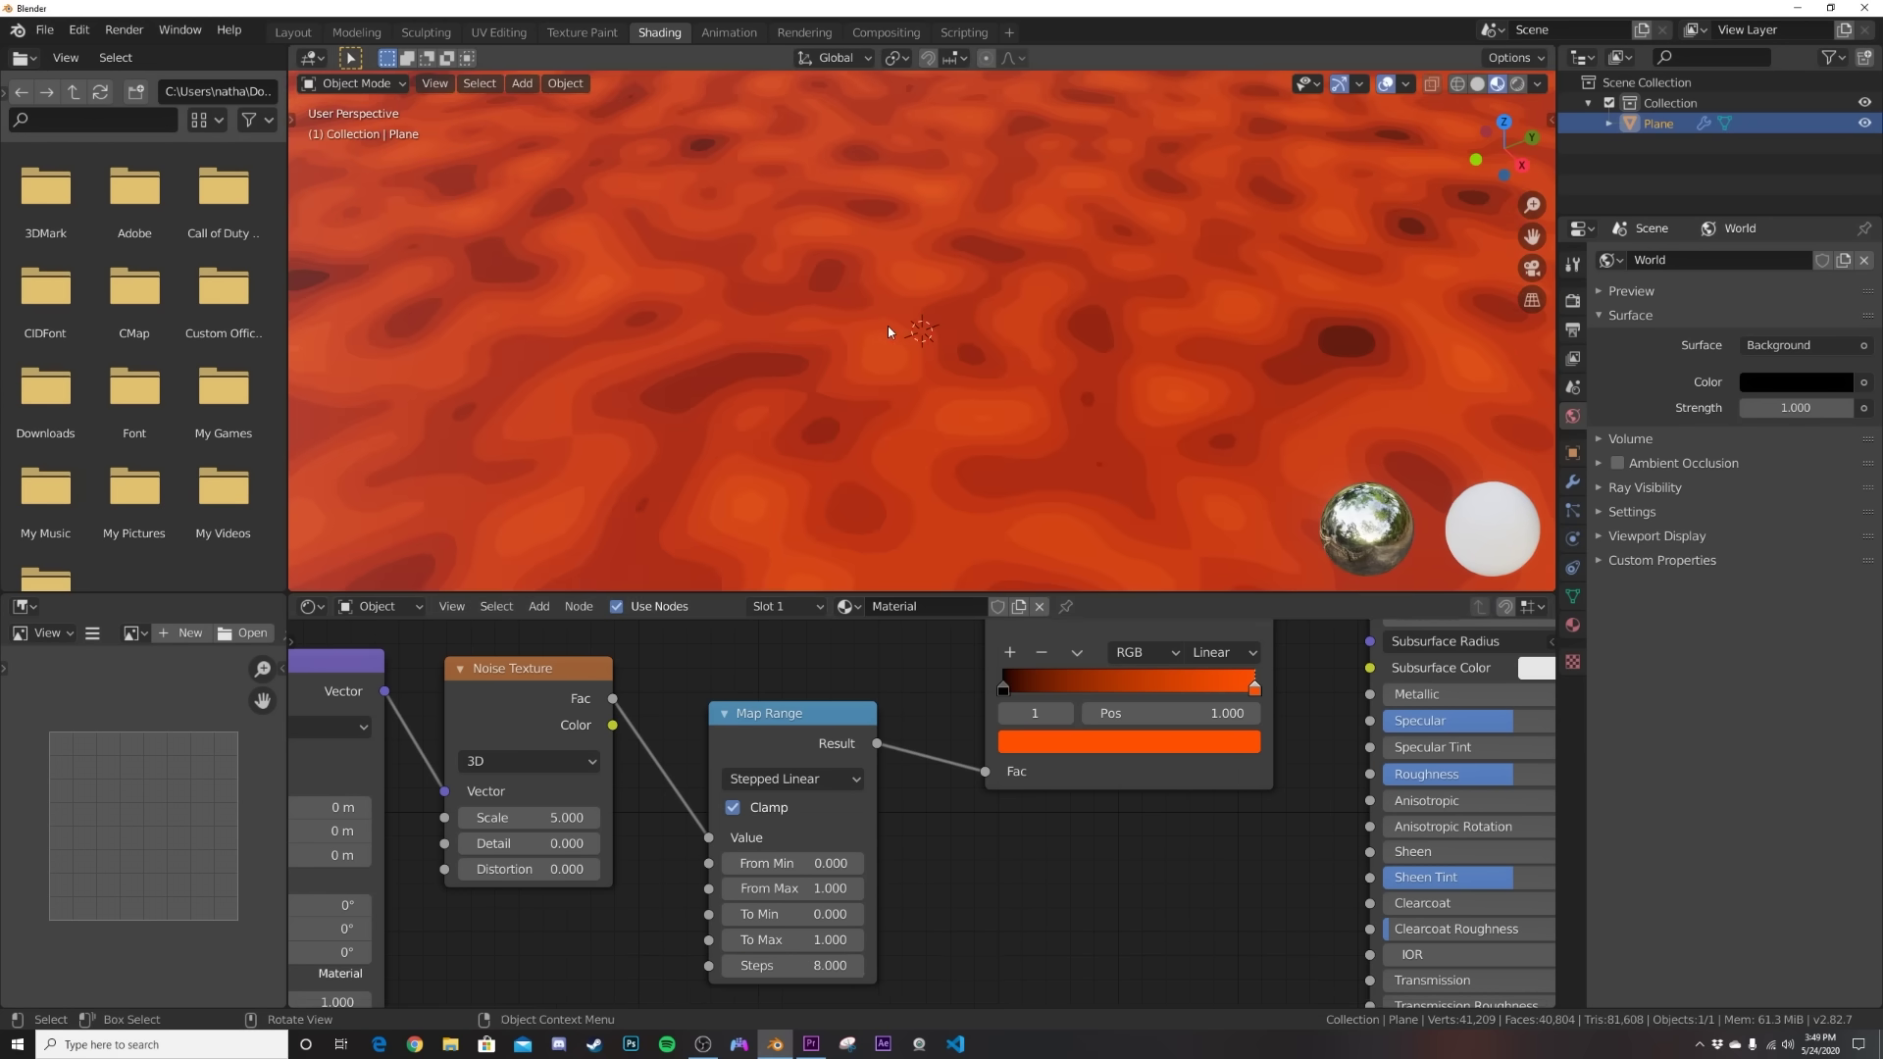
# Adjust the Map Range node's input range to From Min 0.28 and From Max 0.87.
pyautogui.scroll(-6, 981, 334)
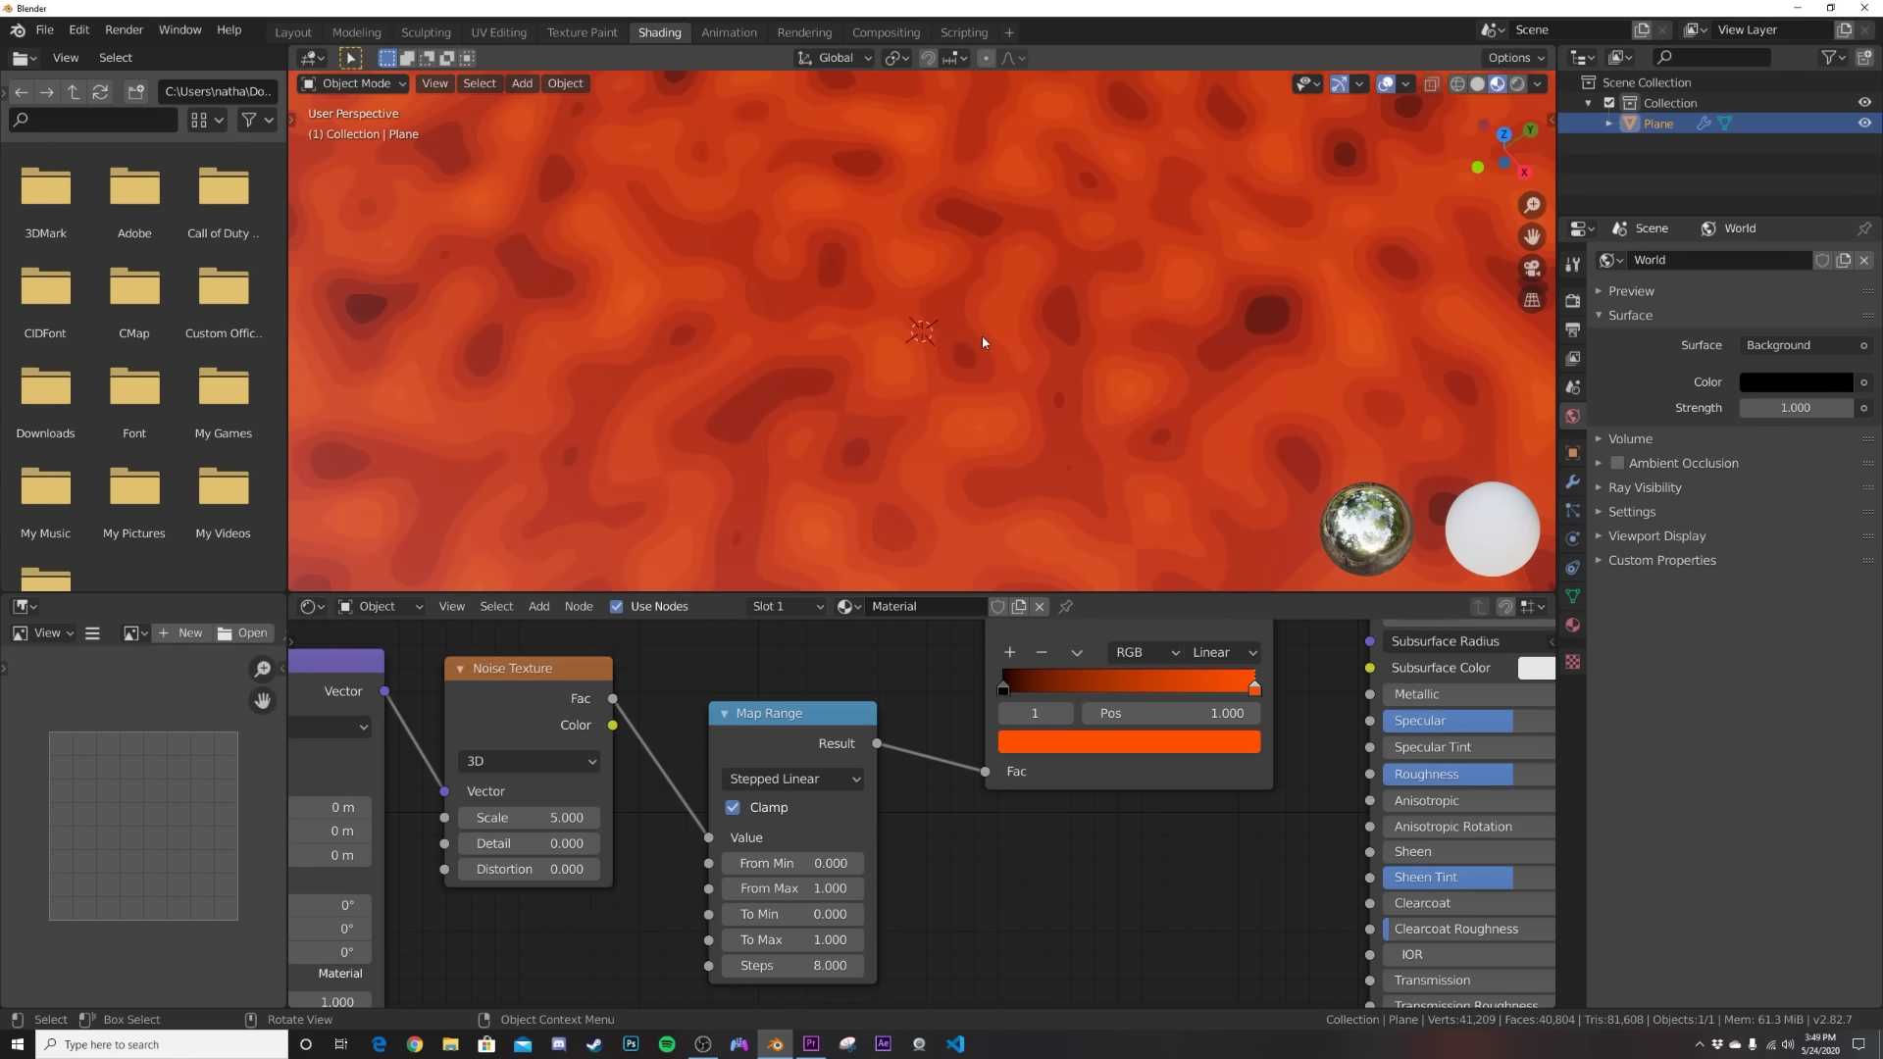
pyautogui.scroll(-3, 890, 504)
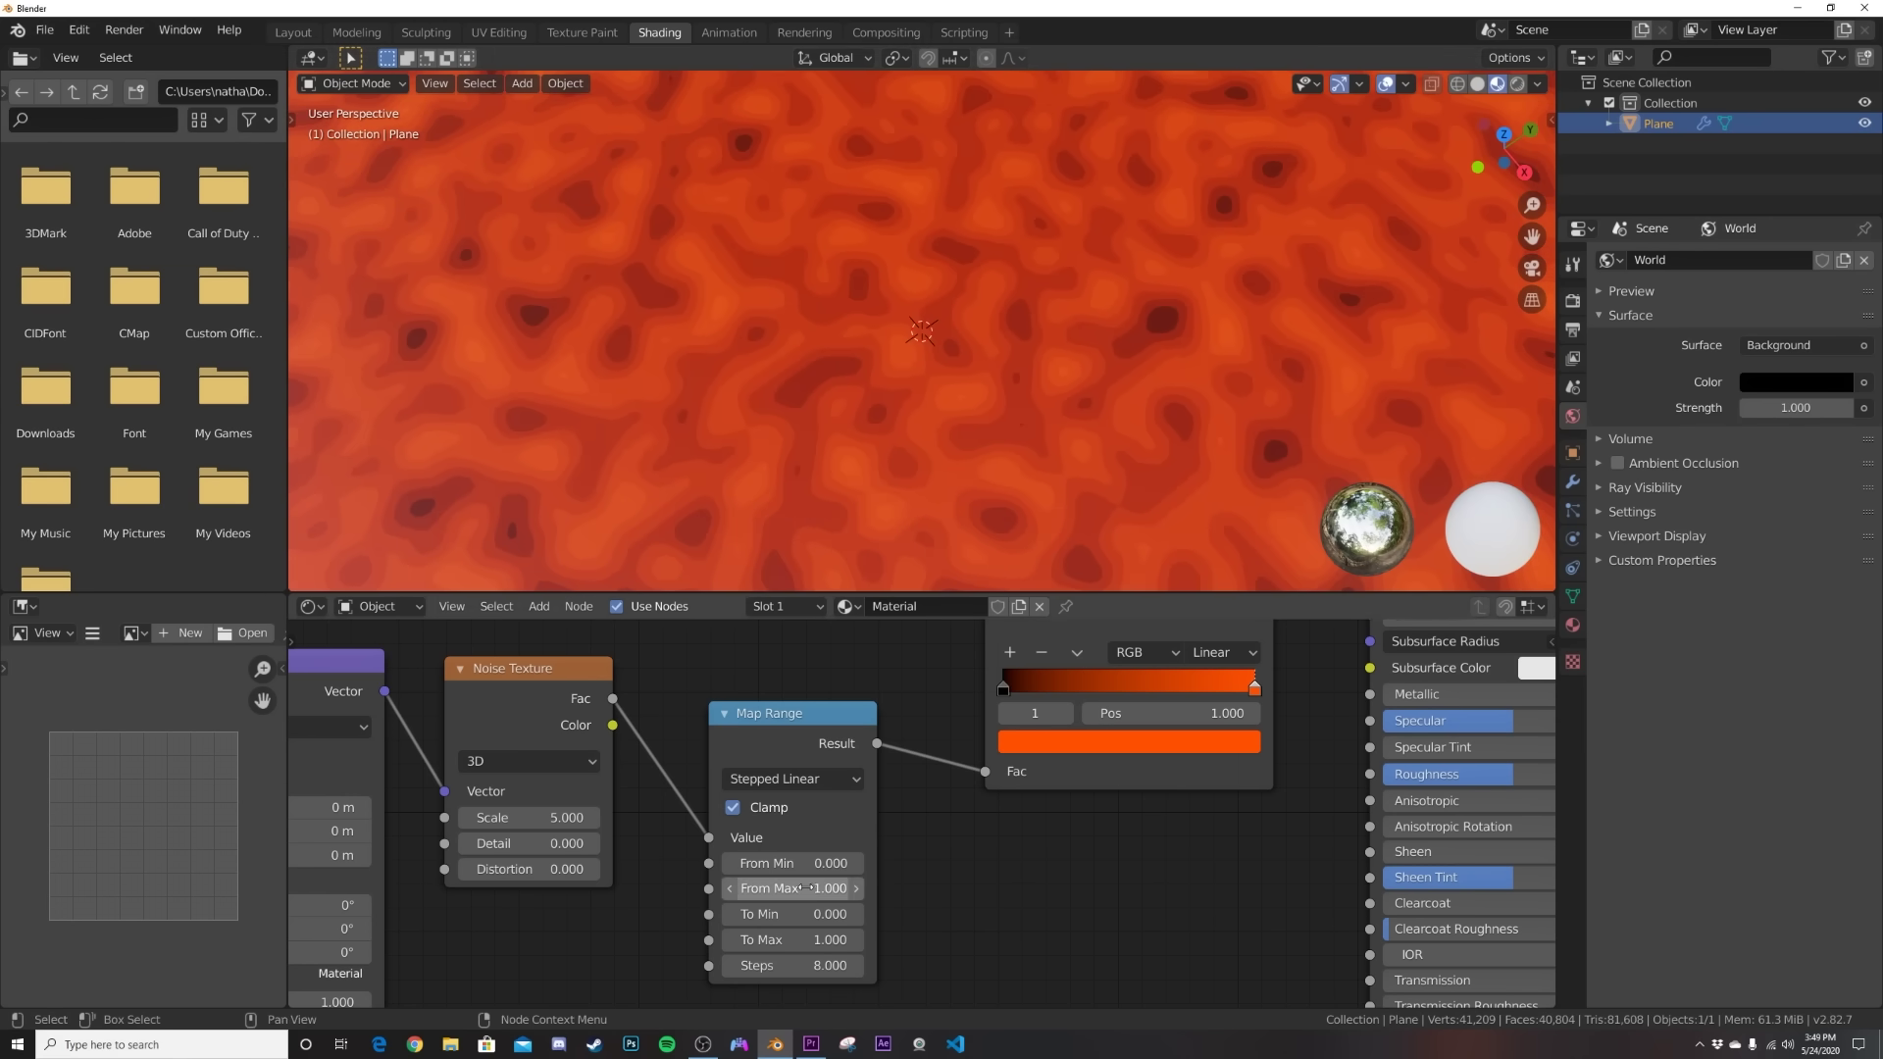
pyautogui.moveTo(794, 863)
pyautogui.mouseDown()
pyautogui.moveTo(824, 863)
pyautogui.moveTo(784, 896)
pyautogui.mouseUp()
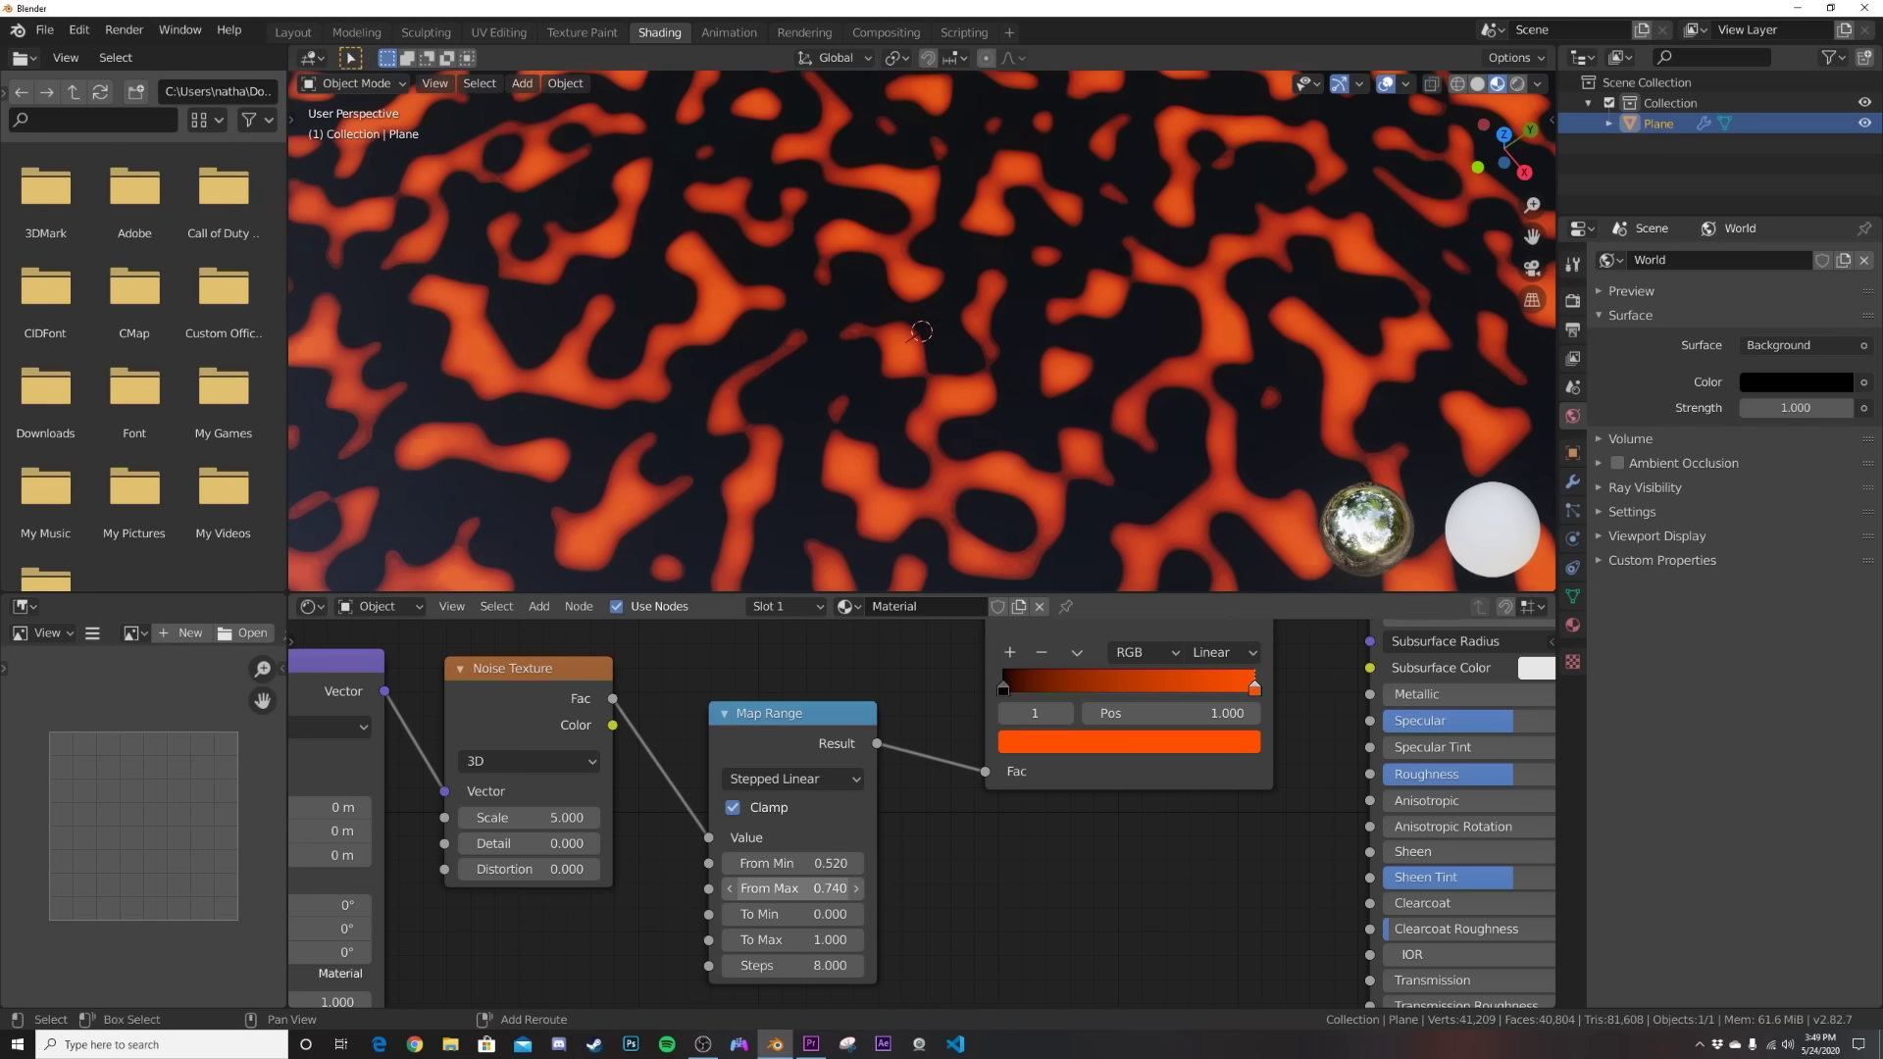
pyautogui.scroll(5, 888, 522)
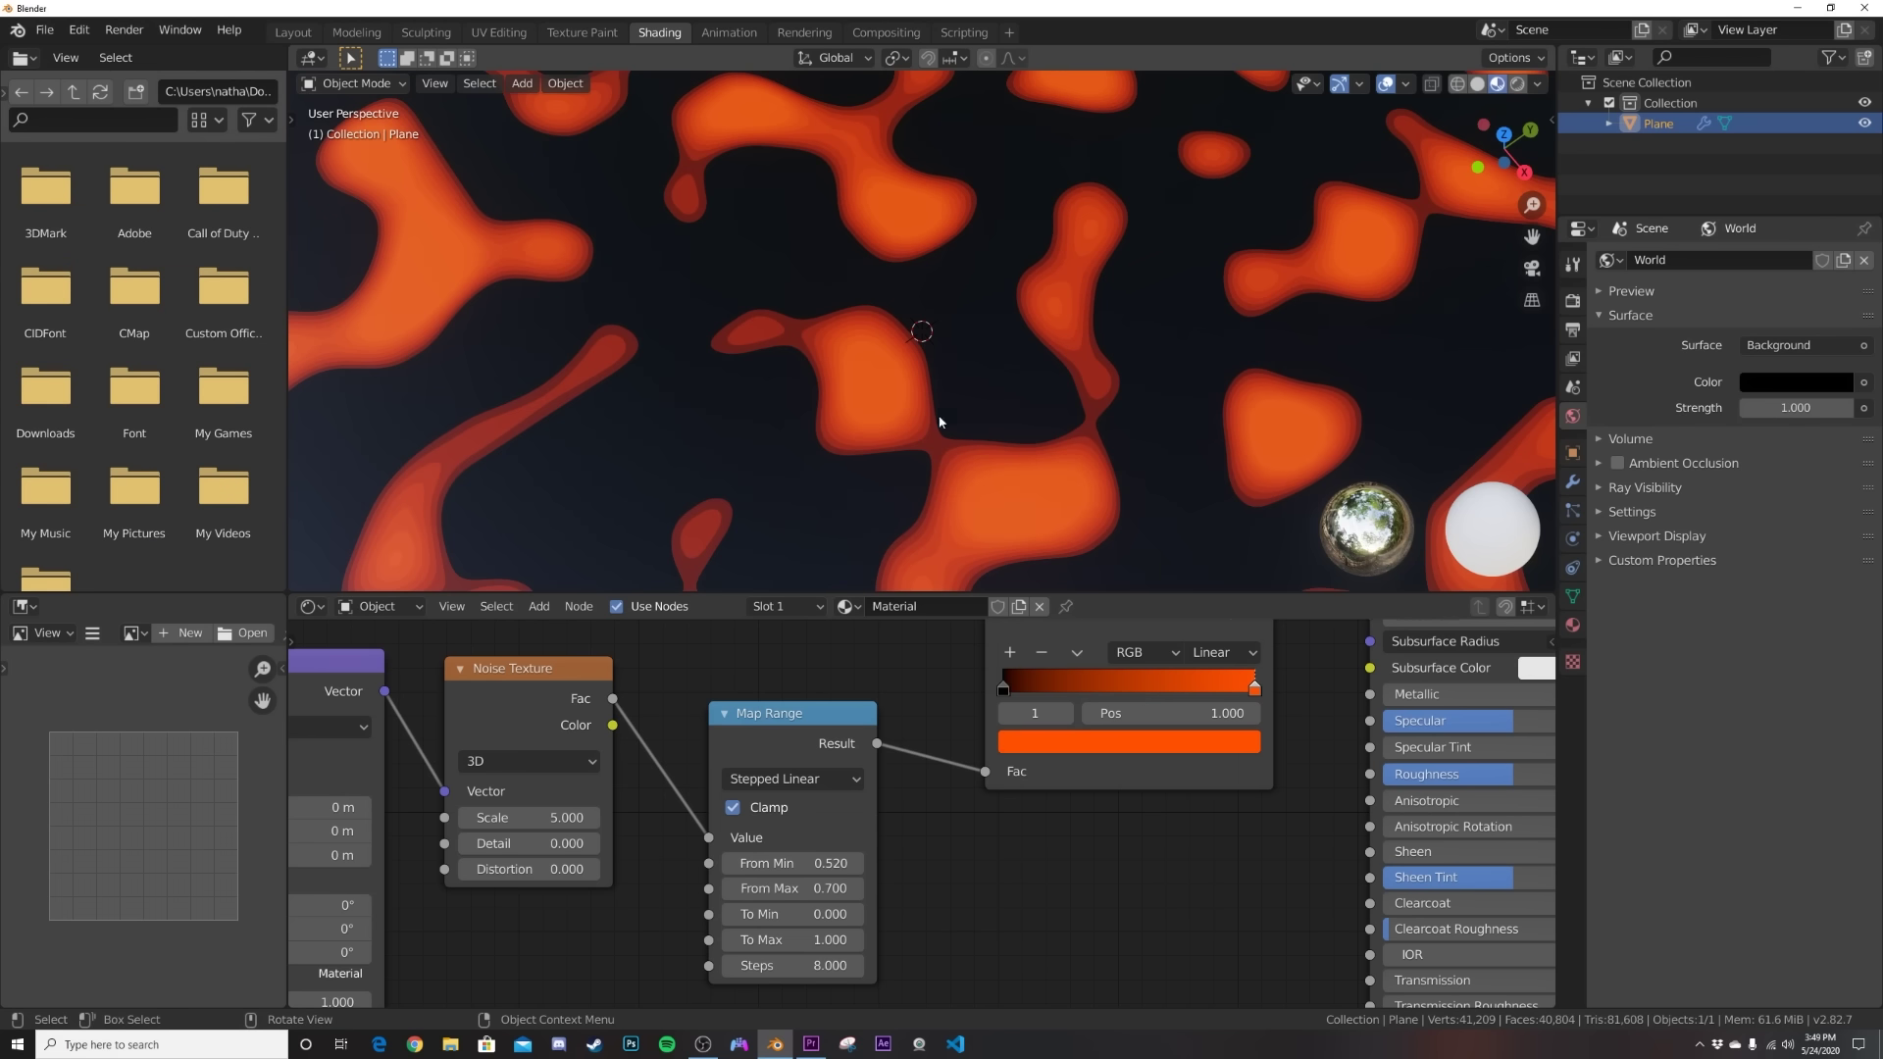
pyautogui.moveTo(794, 888)
pyautogui.mouseDown()
pyautogui.moveTo(765, 888)
pyautogui.moveTo(810, 889)
pyautogui.mouseUp()
pyautogui.scroll(3, 933, 470)
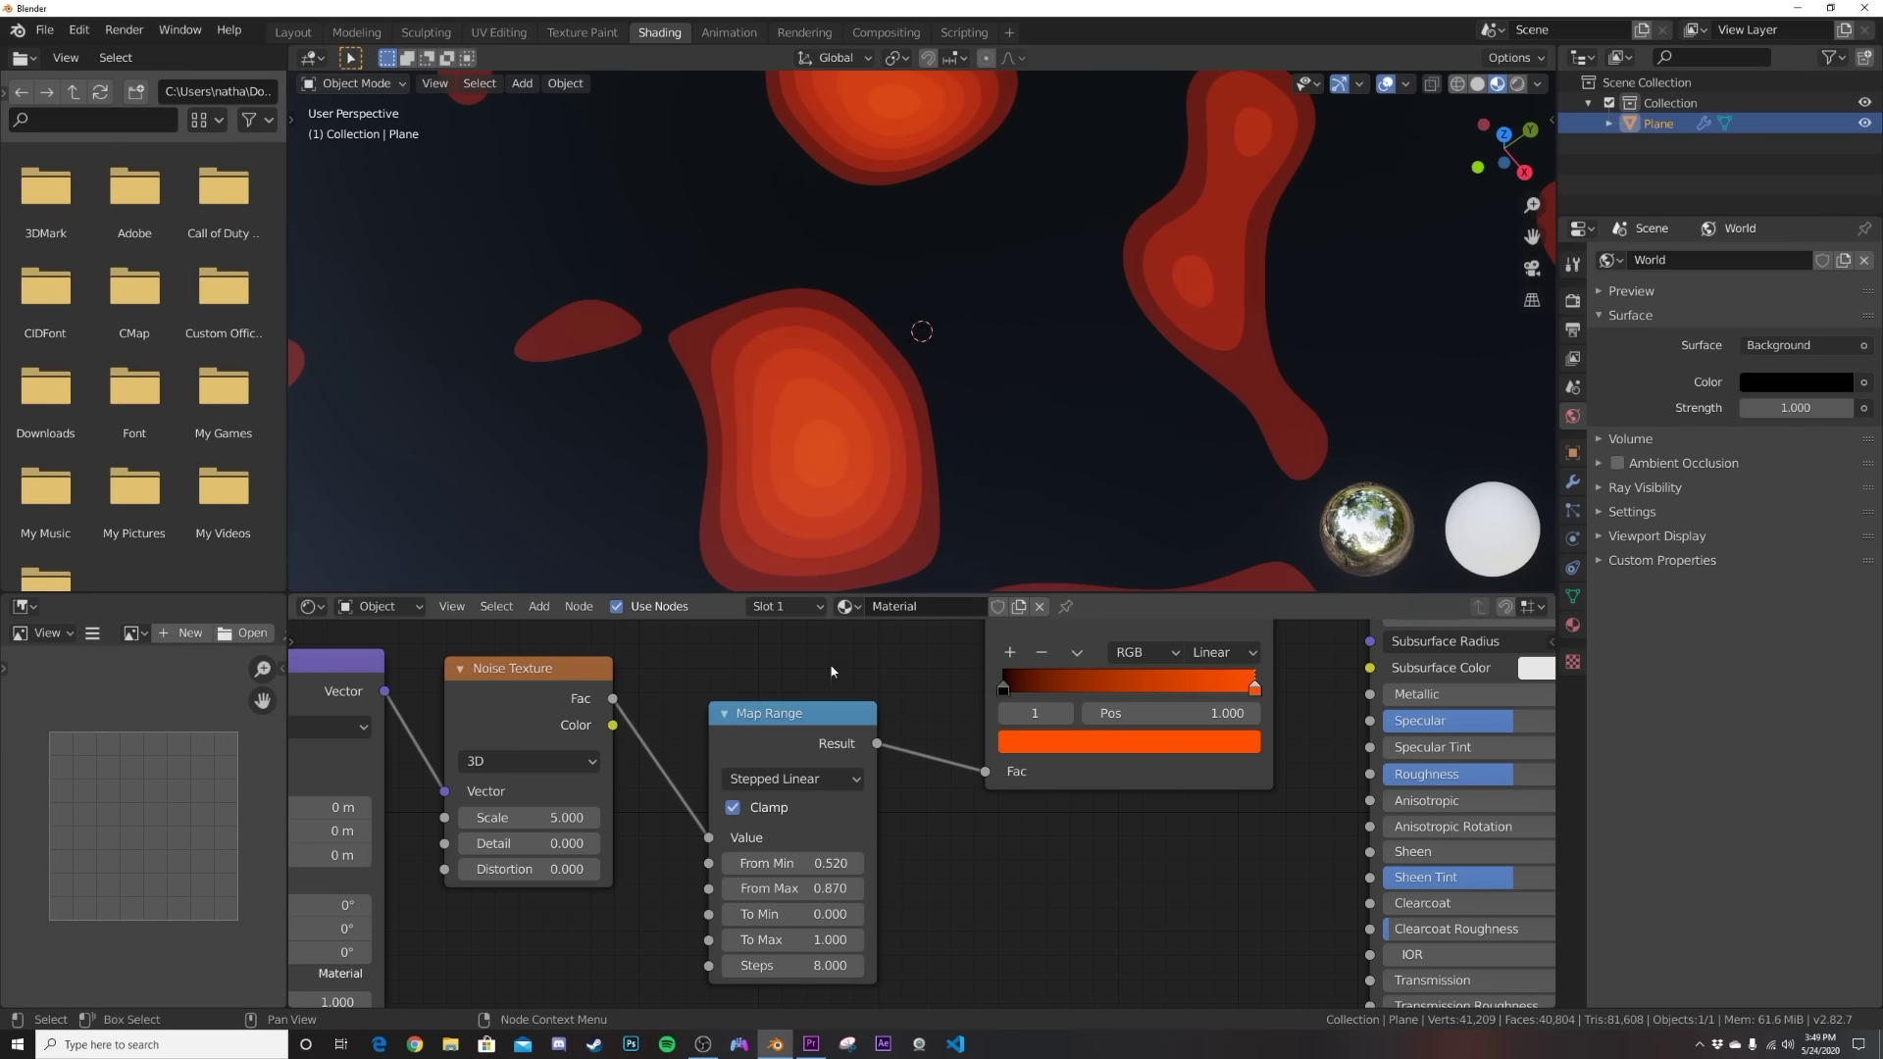
pyautogui.scroll(-4, 828, 574)
pyautogui.moveTo(792, 870); pyautogui.dragTo(765, 870)
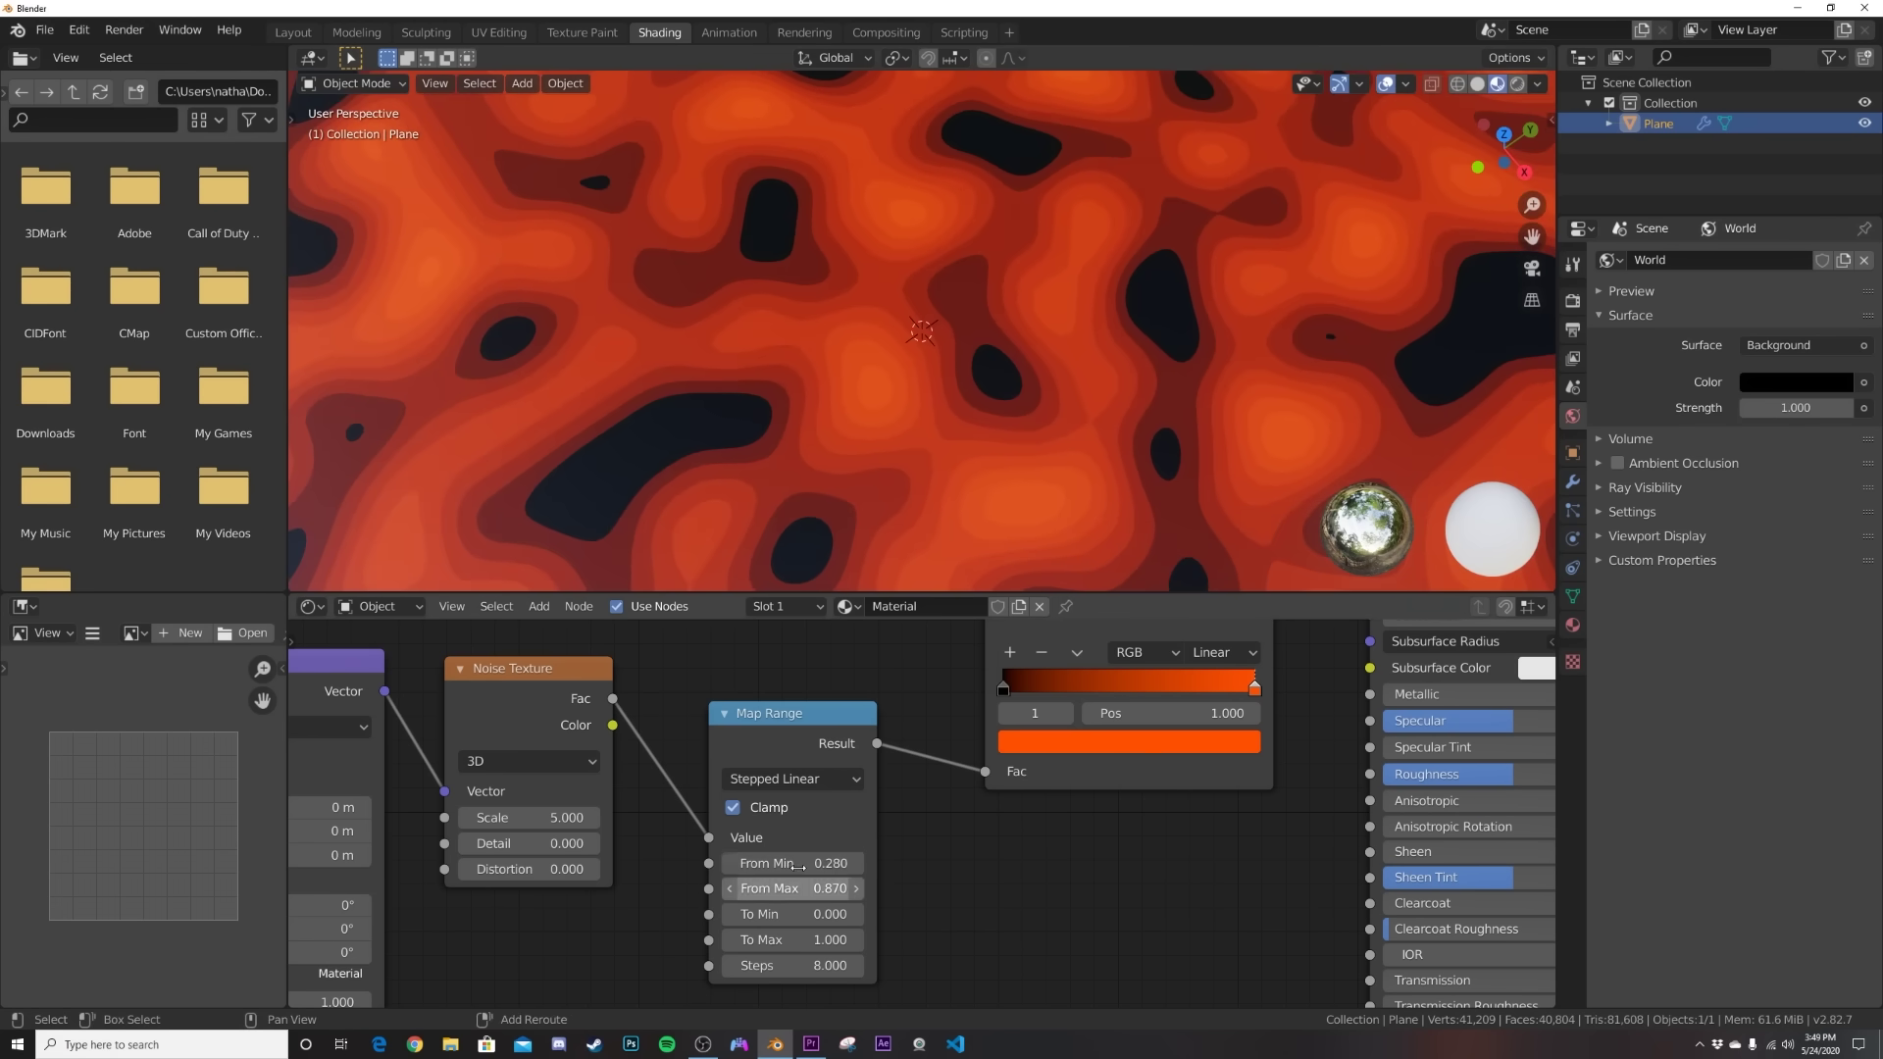
pyautogui.moveTo(956, 422)
pyautogui.mouseDown(button='middle')
pyautogui.moveTo(954, 360)
pyautogui.moveTo(956, 409)
pyautogui.mouseUp(button='middle')
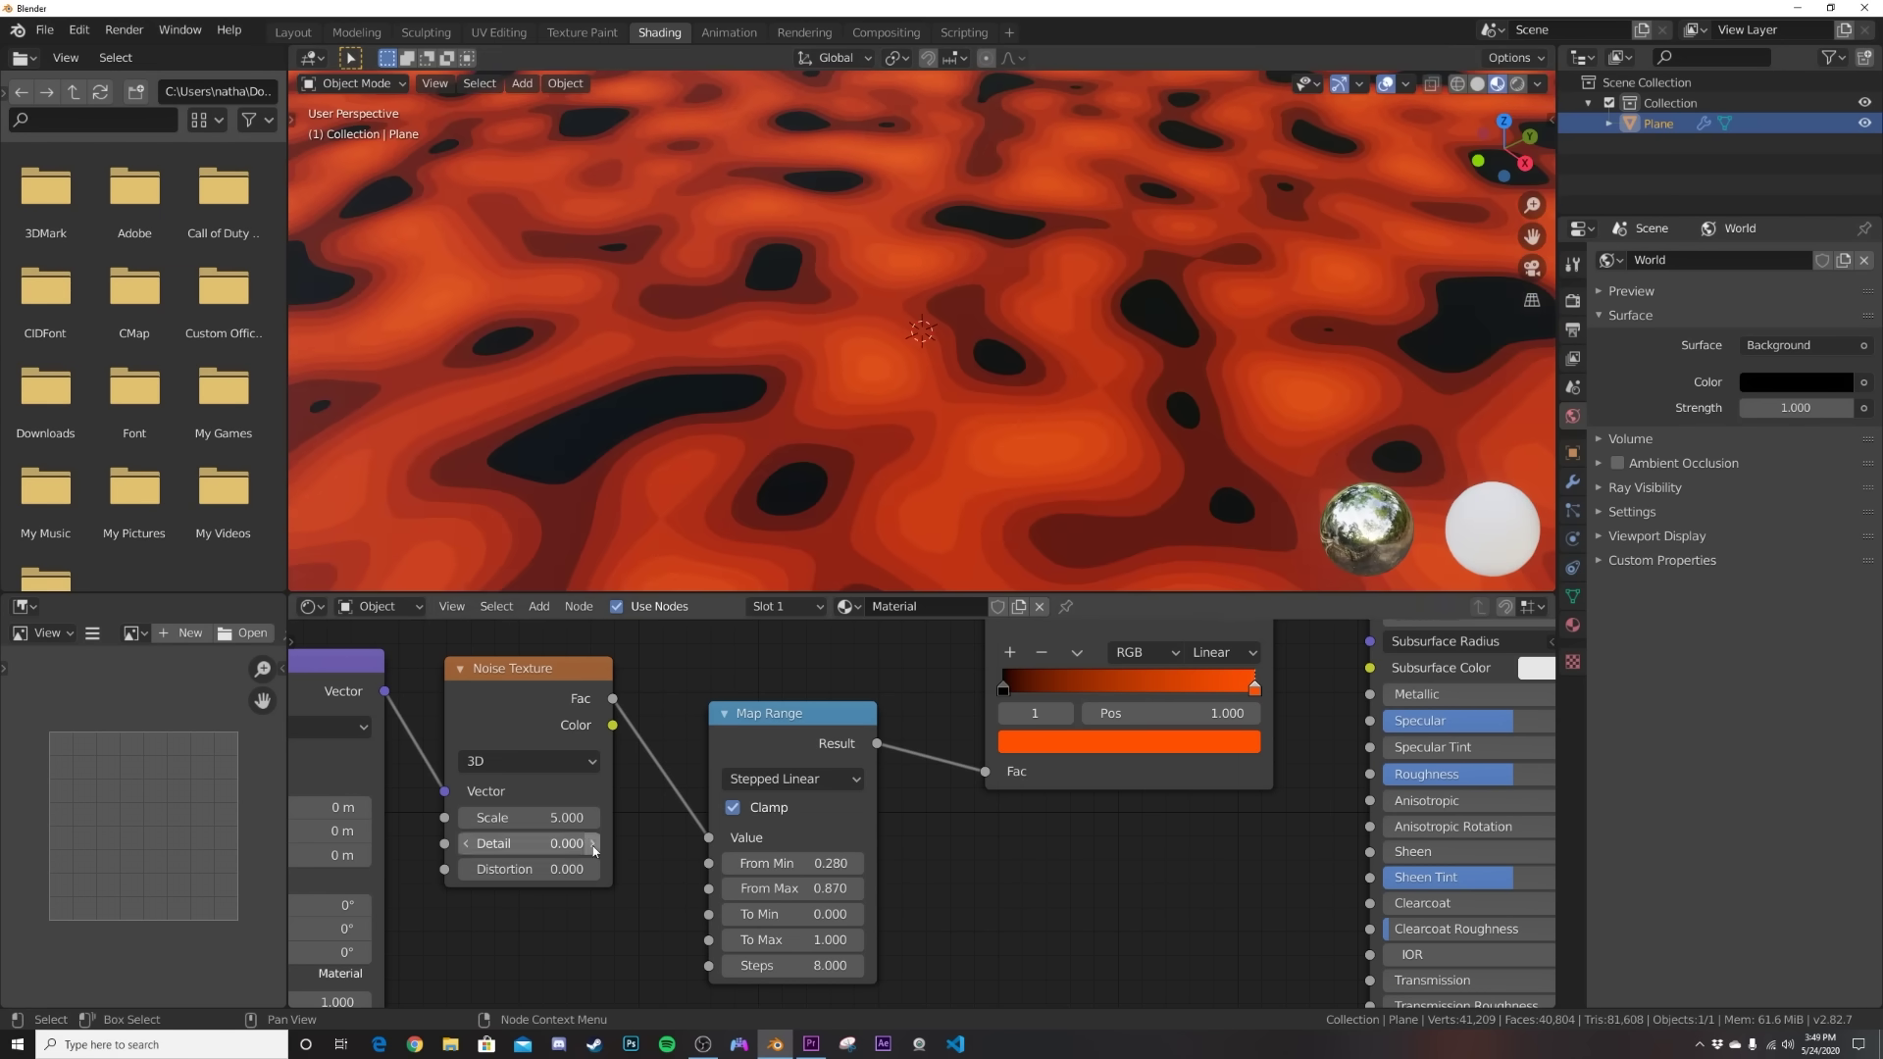
# Try Scale values of 0.3 and 1 on the Noise Texture node.
pyautogui.click(555, 820)
pyautogui.write('0.3')
pyautogui.press('Return')
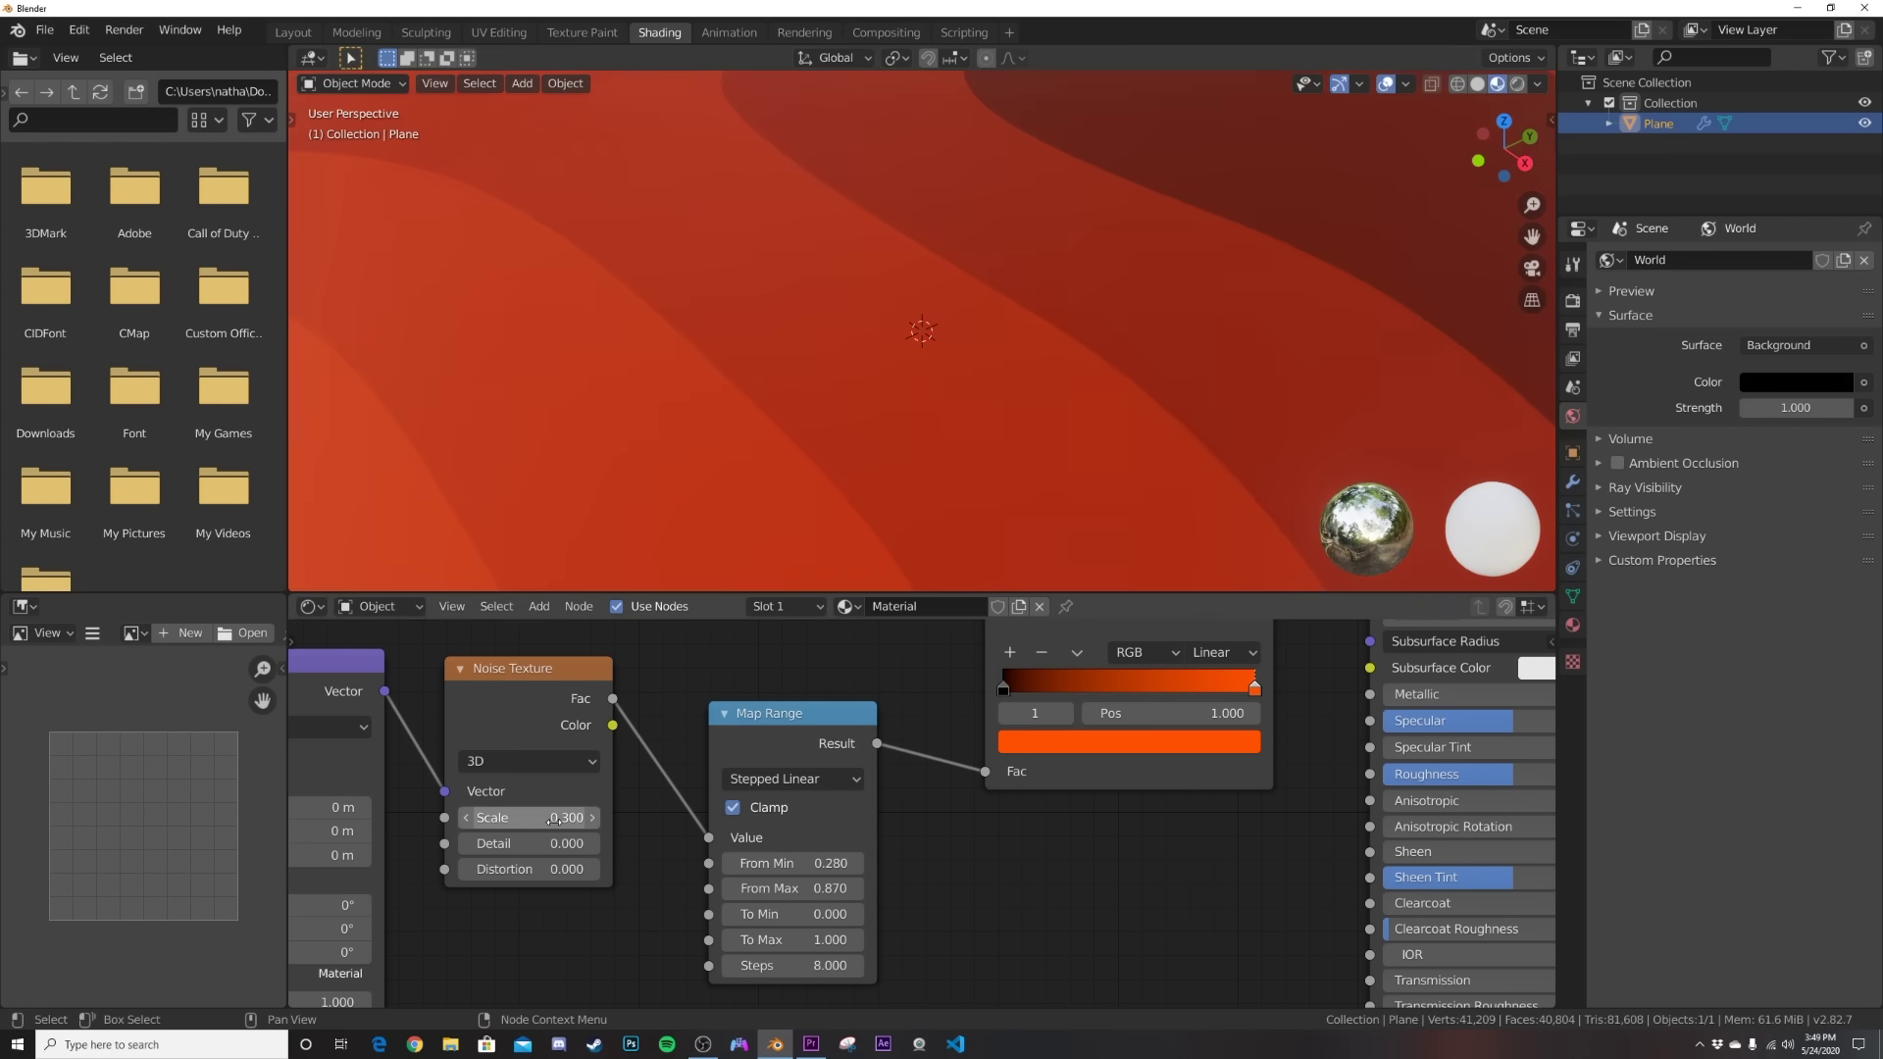
pyautogui.scroll(-4, 922, 804)
pyautogui.scroll(-8, 931, 356)
pyautogui.scroll(8, 931, 362)
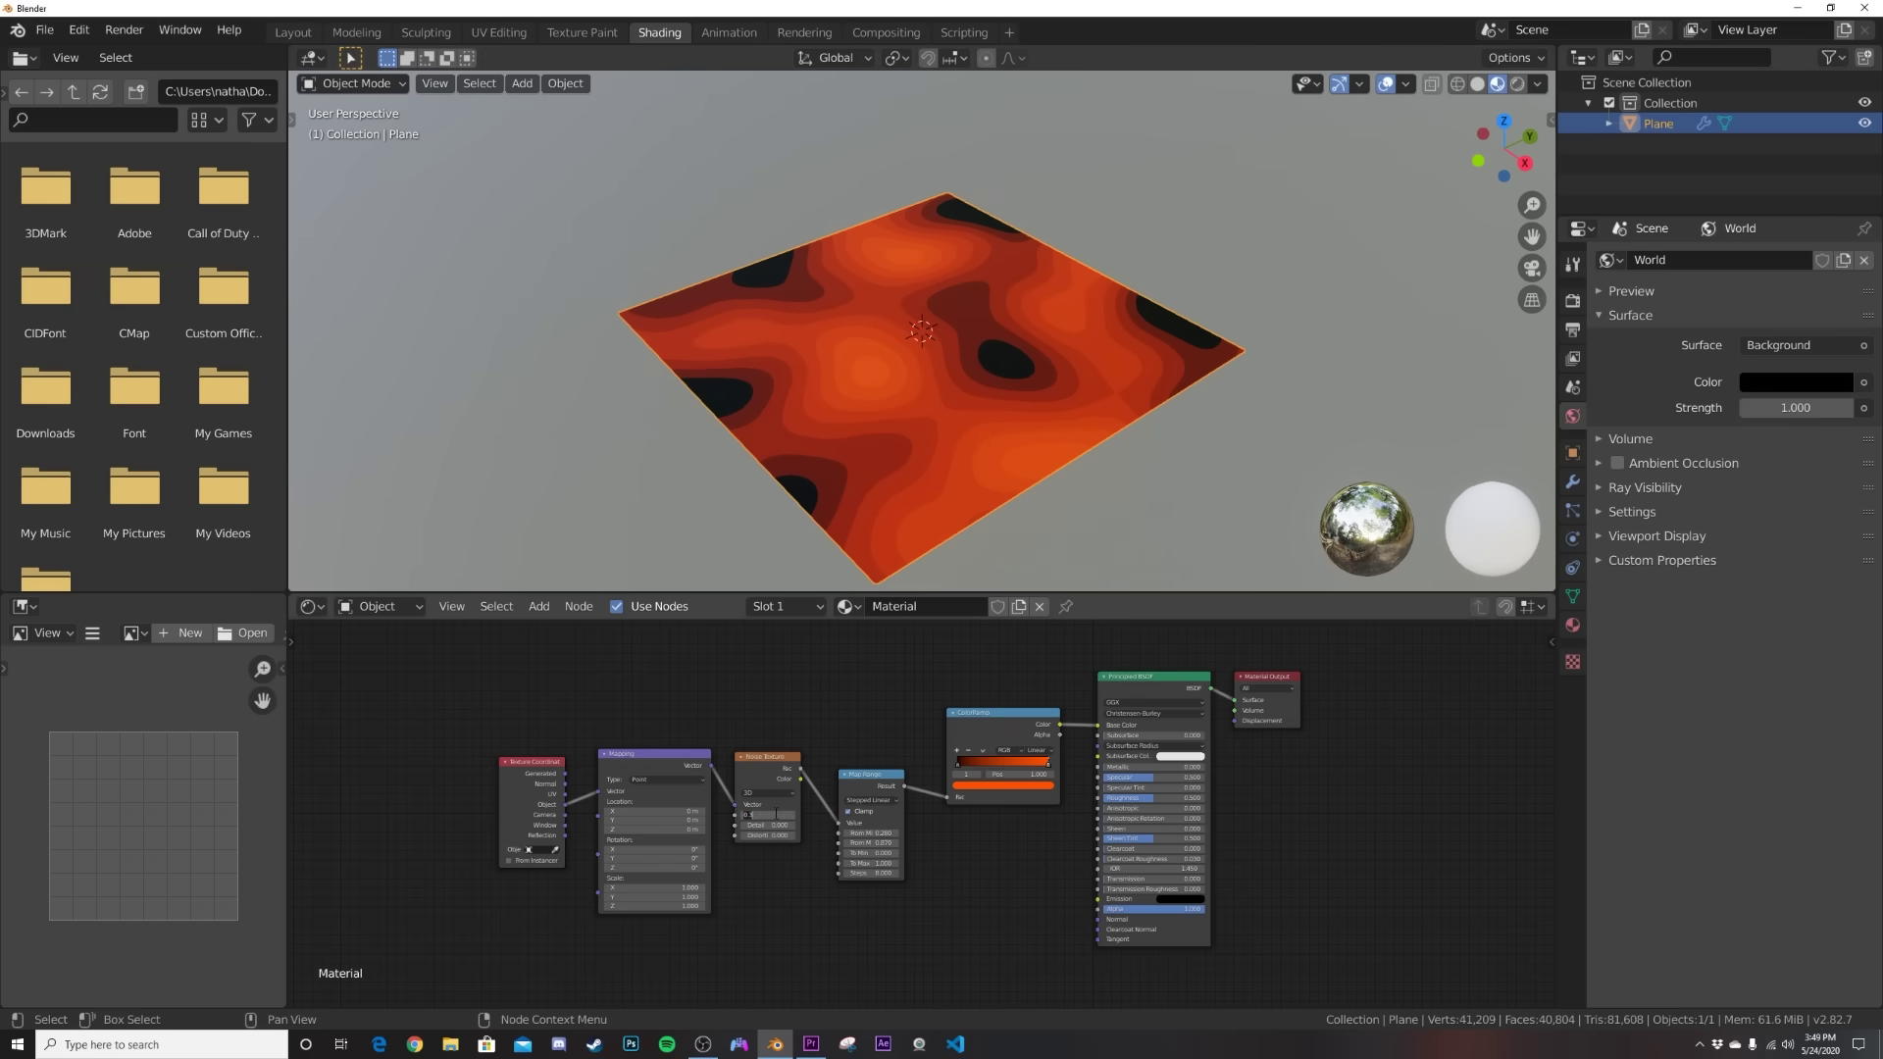
pyautogui.write('1')
pyautogui.press('Return')
# Set the Noise Texture node's Scale to 0.42 and check the pattern across the whole plane.
pyautogui.scroll(5, 1046, 326)
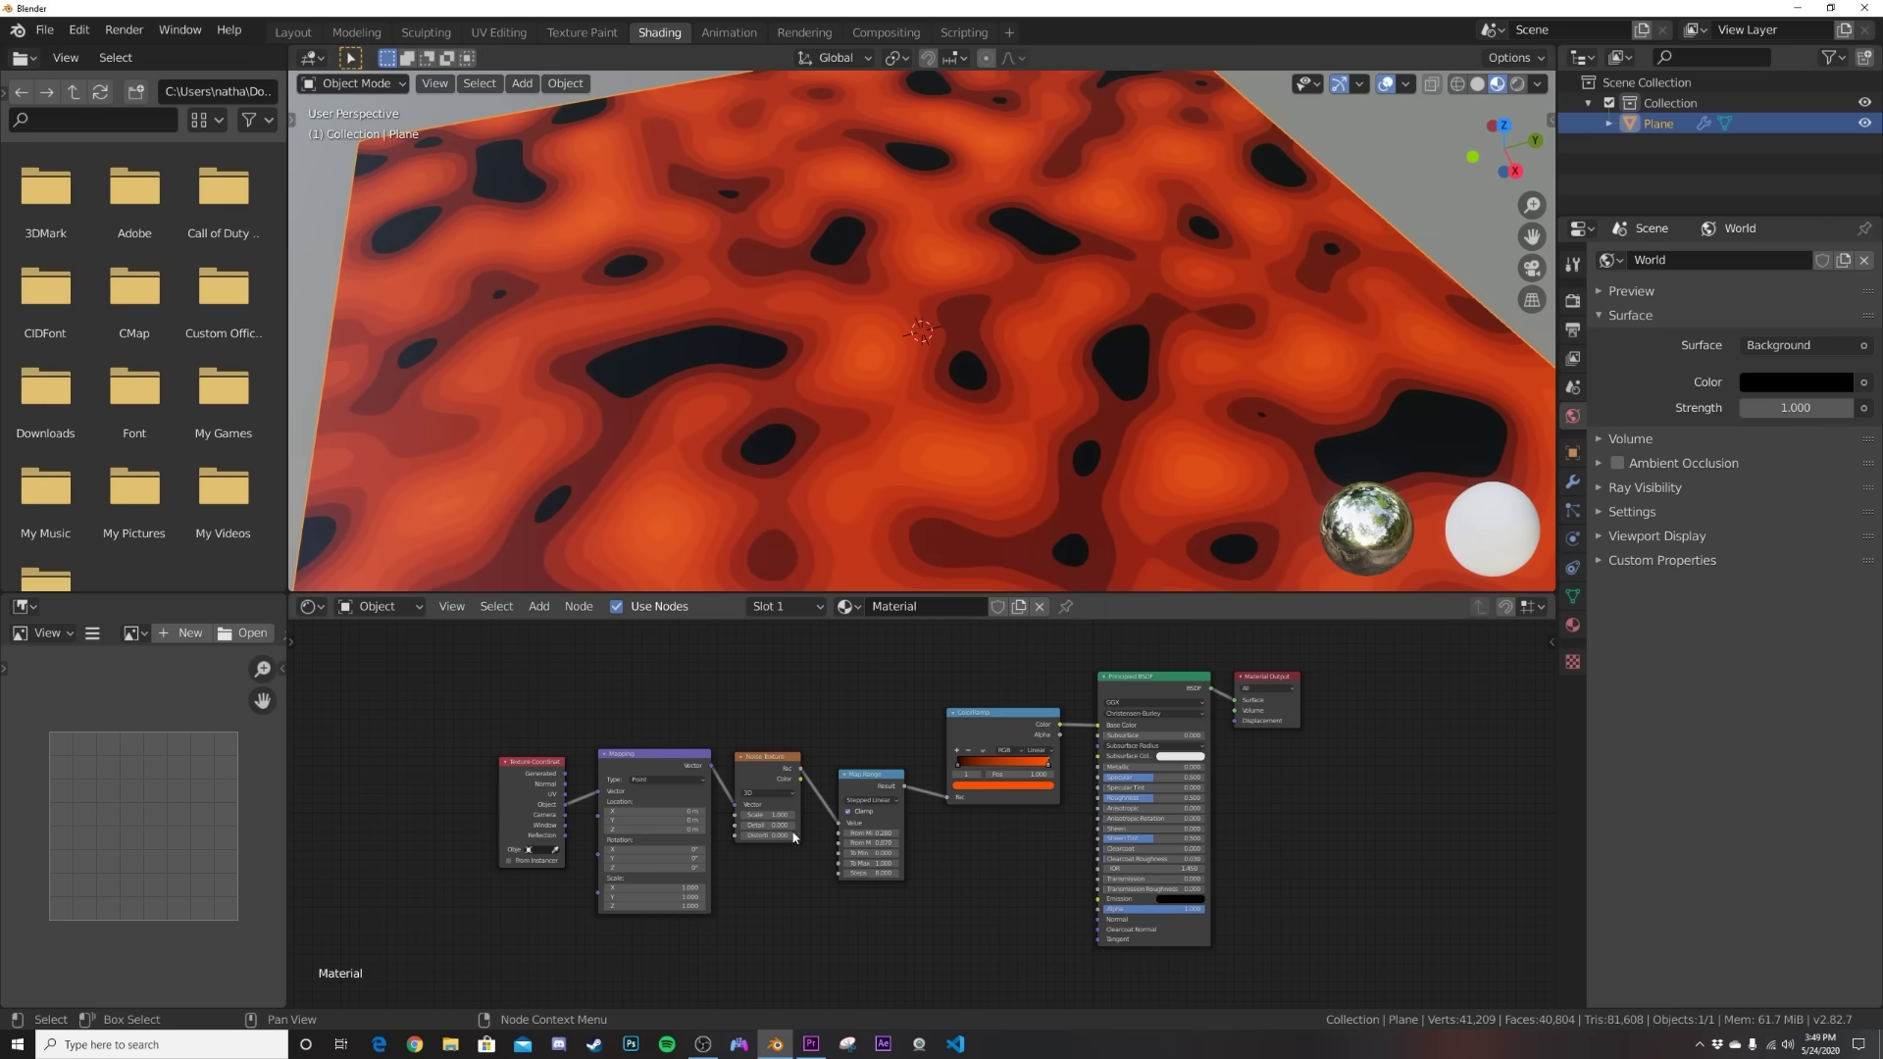
pyautogui.moveTo(773, 814); pyautogui.dragTo(716, 814)
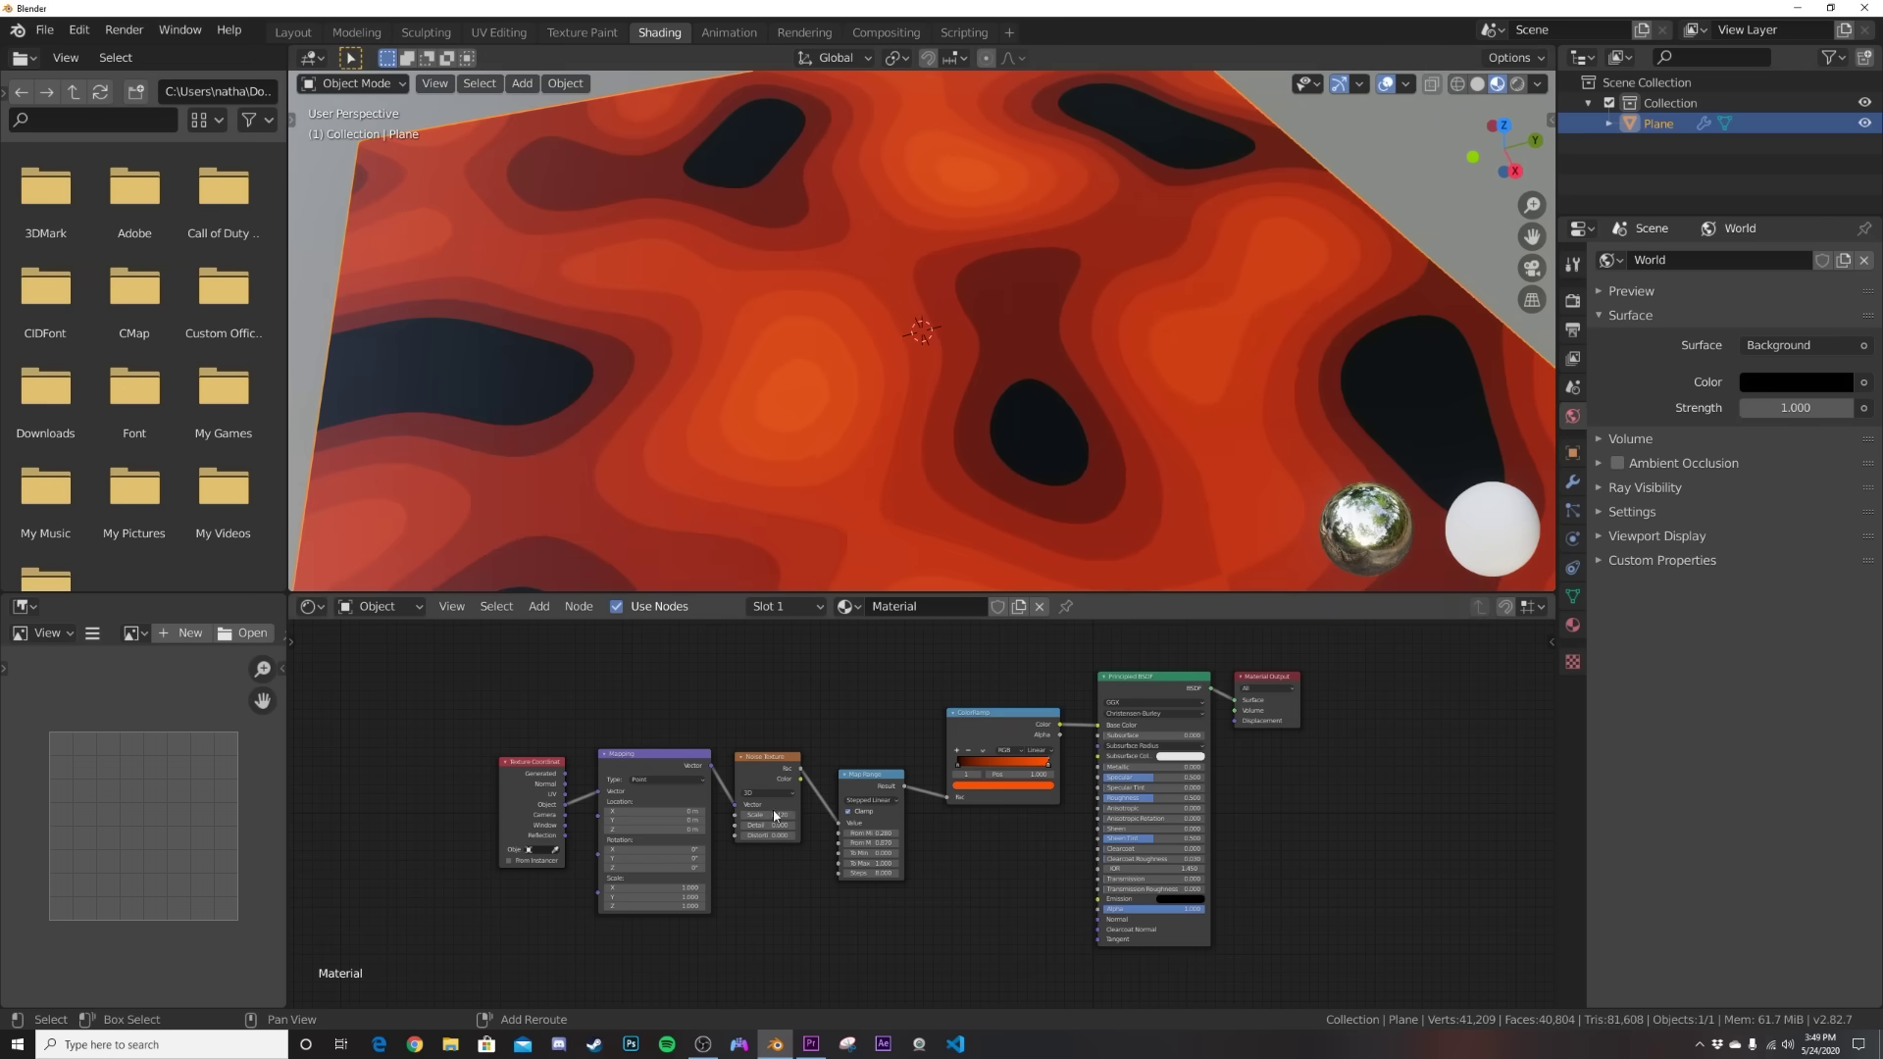
pyautogui.moveTo(1109, 373); pyautogui.dragTo(971, 458, button='middle')
pyautogui.scroll(3, 836, 378)
pyautogui.scroll(-12, 831, 361)
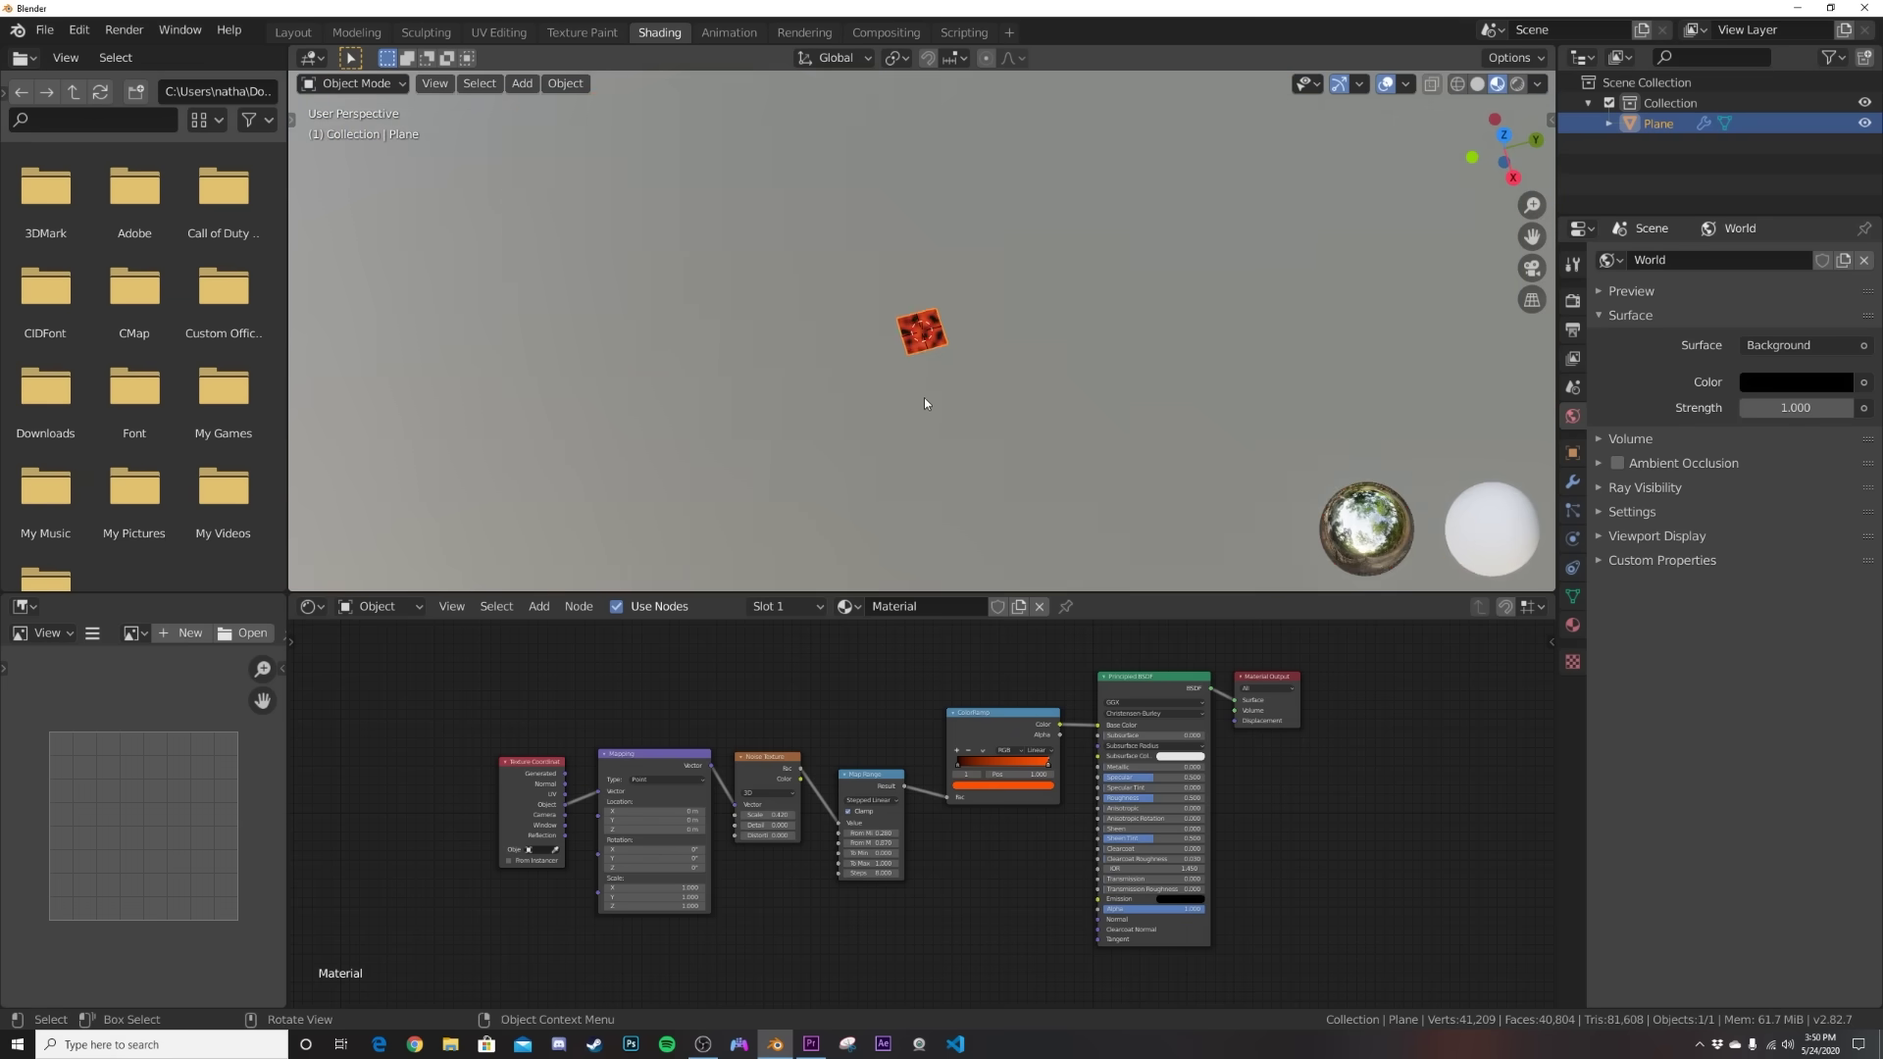
pyautogui.scroll(6, 916, 363)
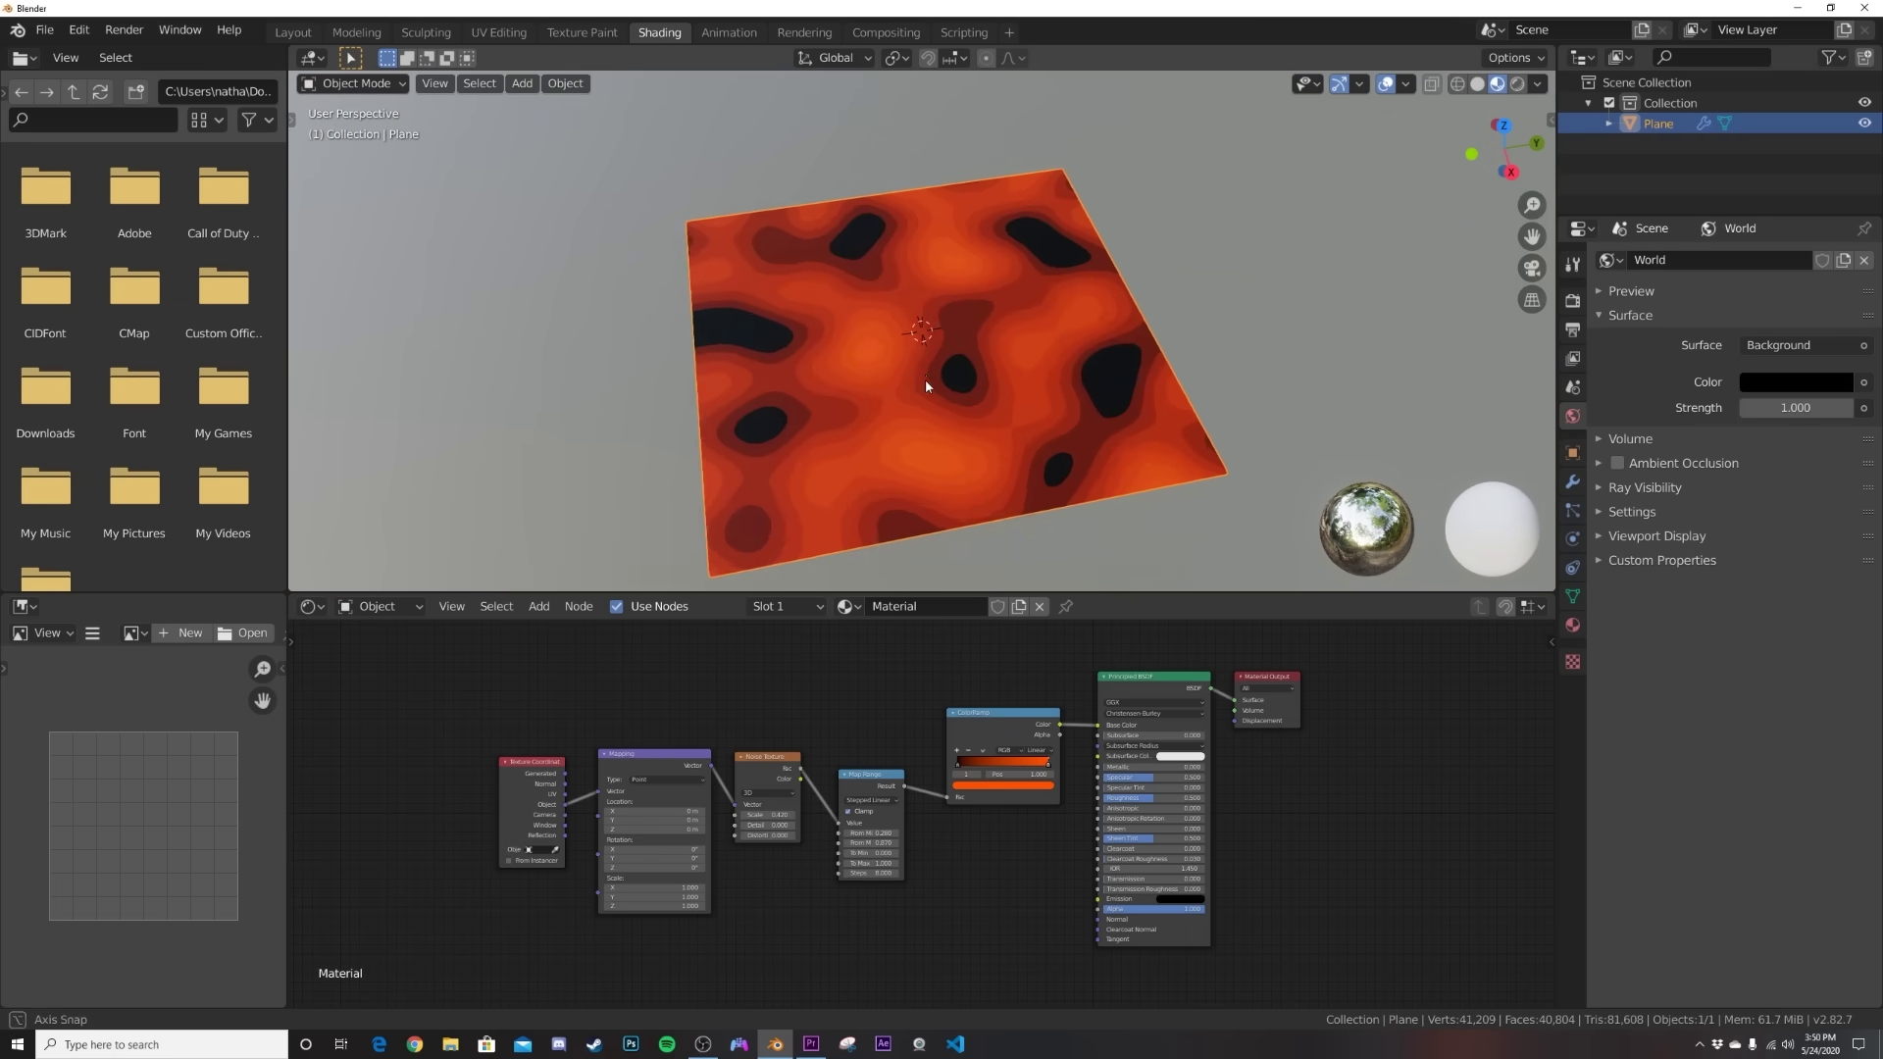
pyautogui.scroll(3, 937, 376)
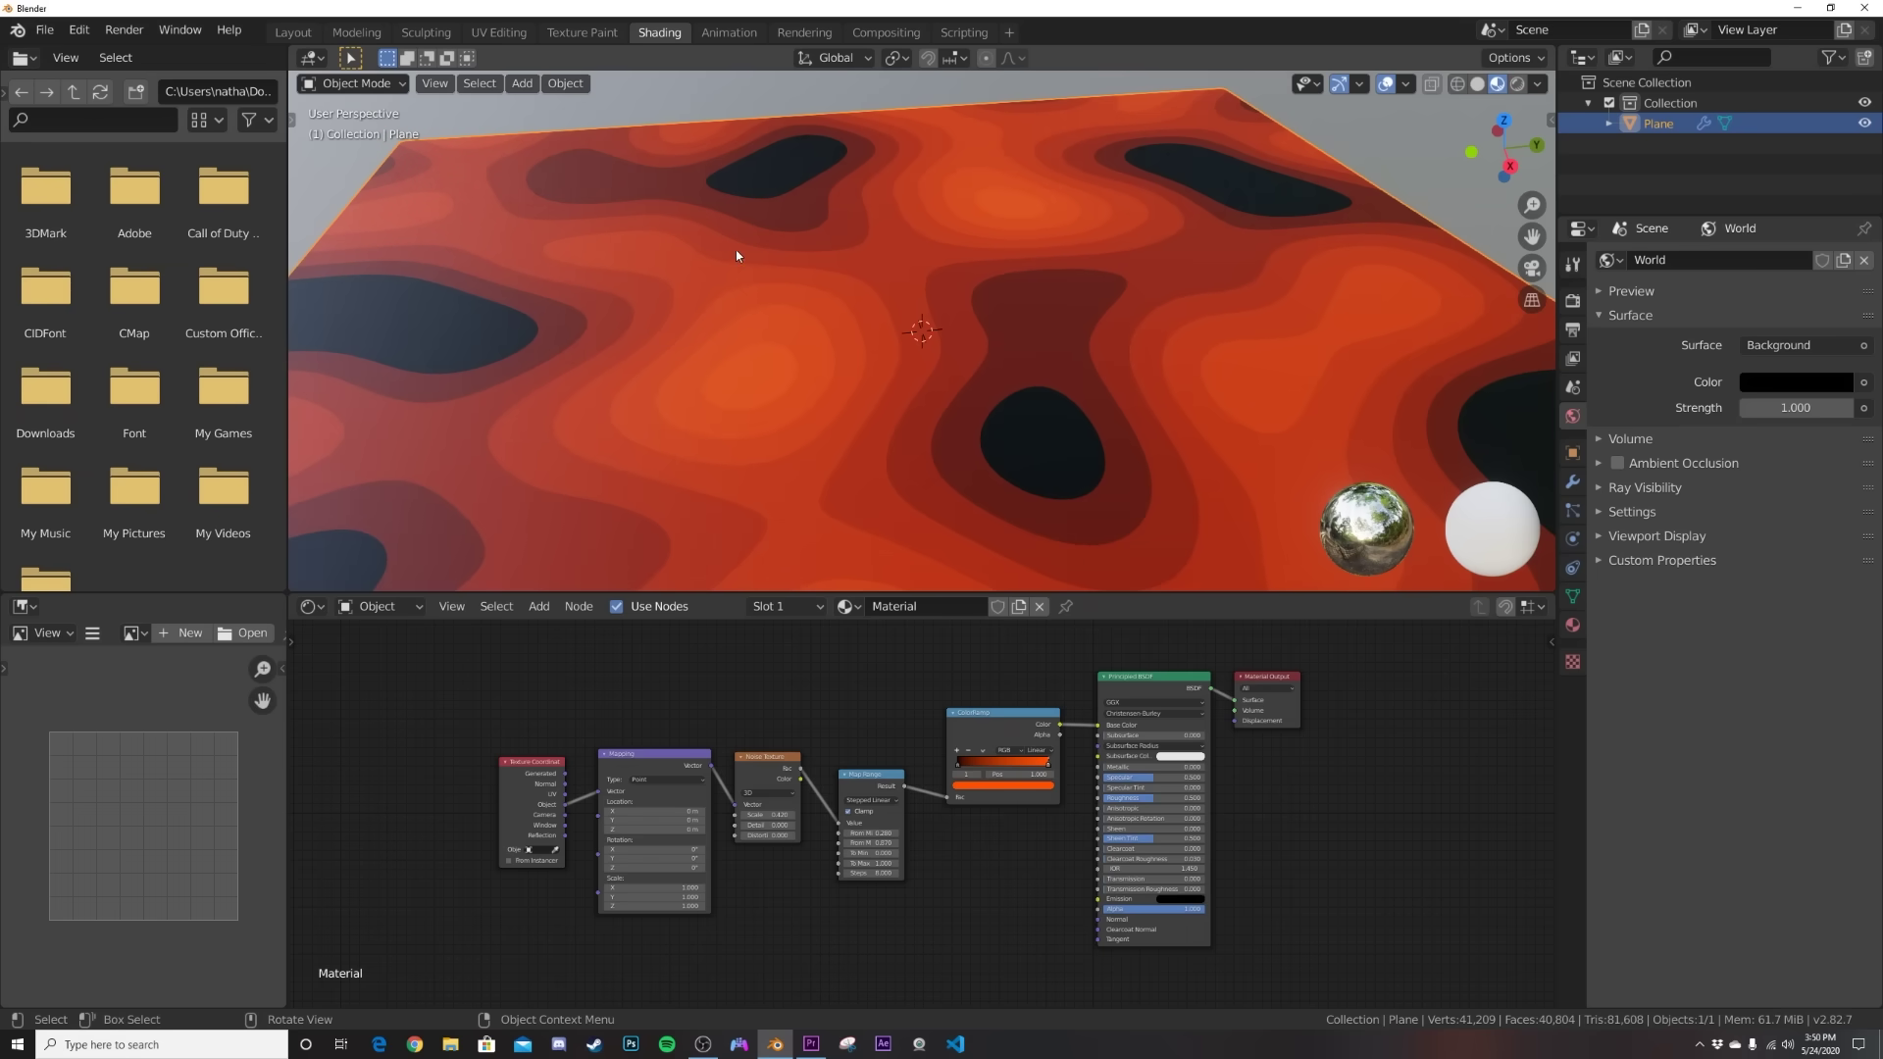
# Switch the 3D viewport to Rendered shading and turn off Scene World so the preview HDRI lights the plane.
pyautogui.moveTo(932, 757); pyautogui.dragTo(870, 751, button='middle')
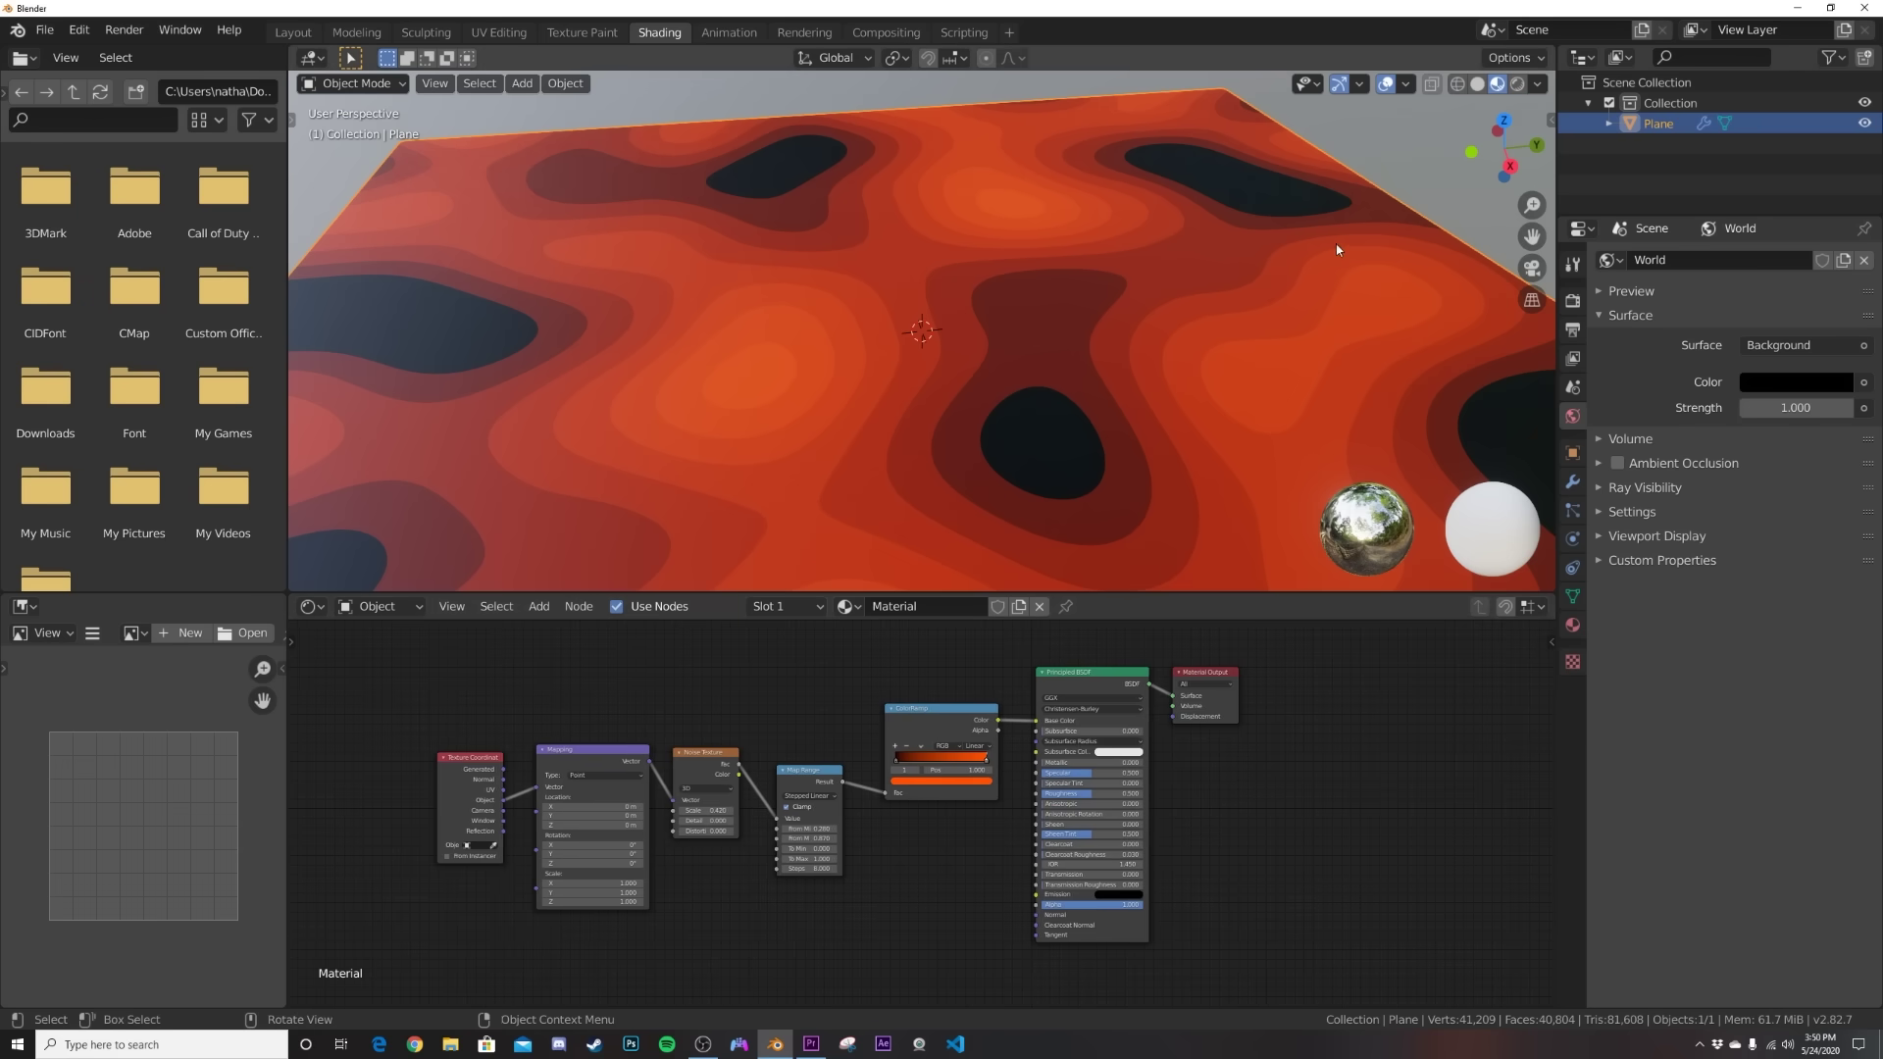
pyautogui.press('z')
pyautogui.click(1346, 137)
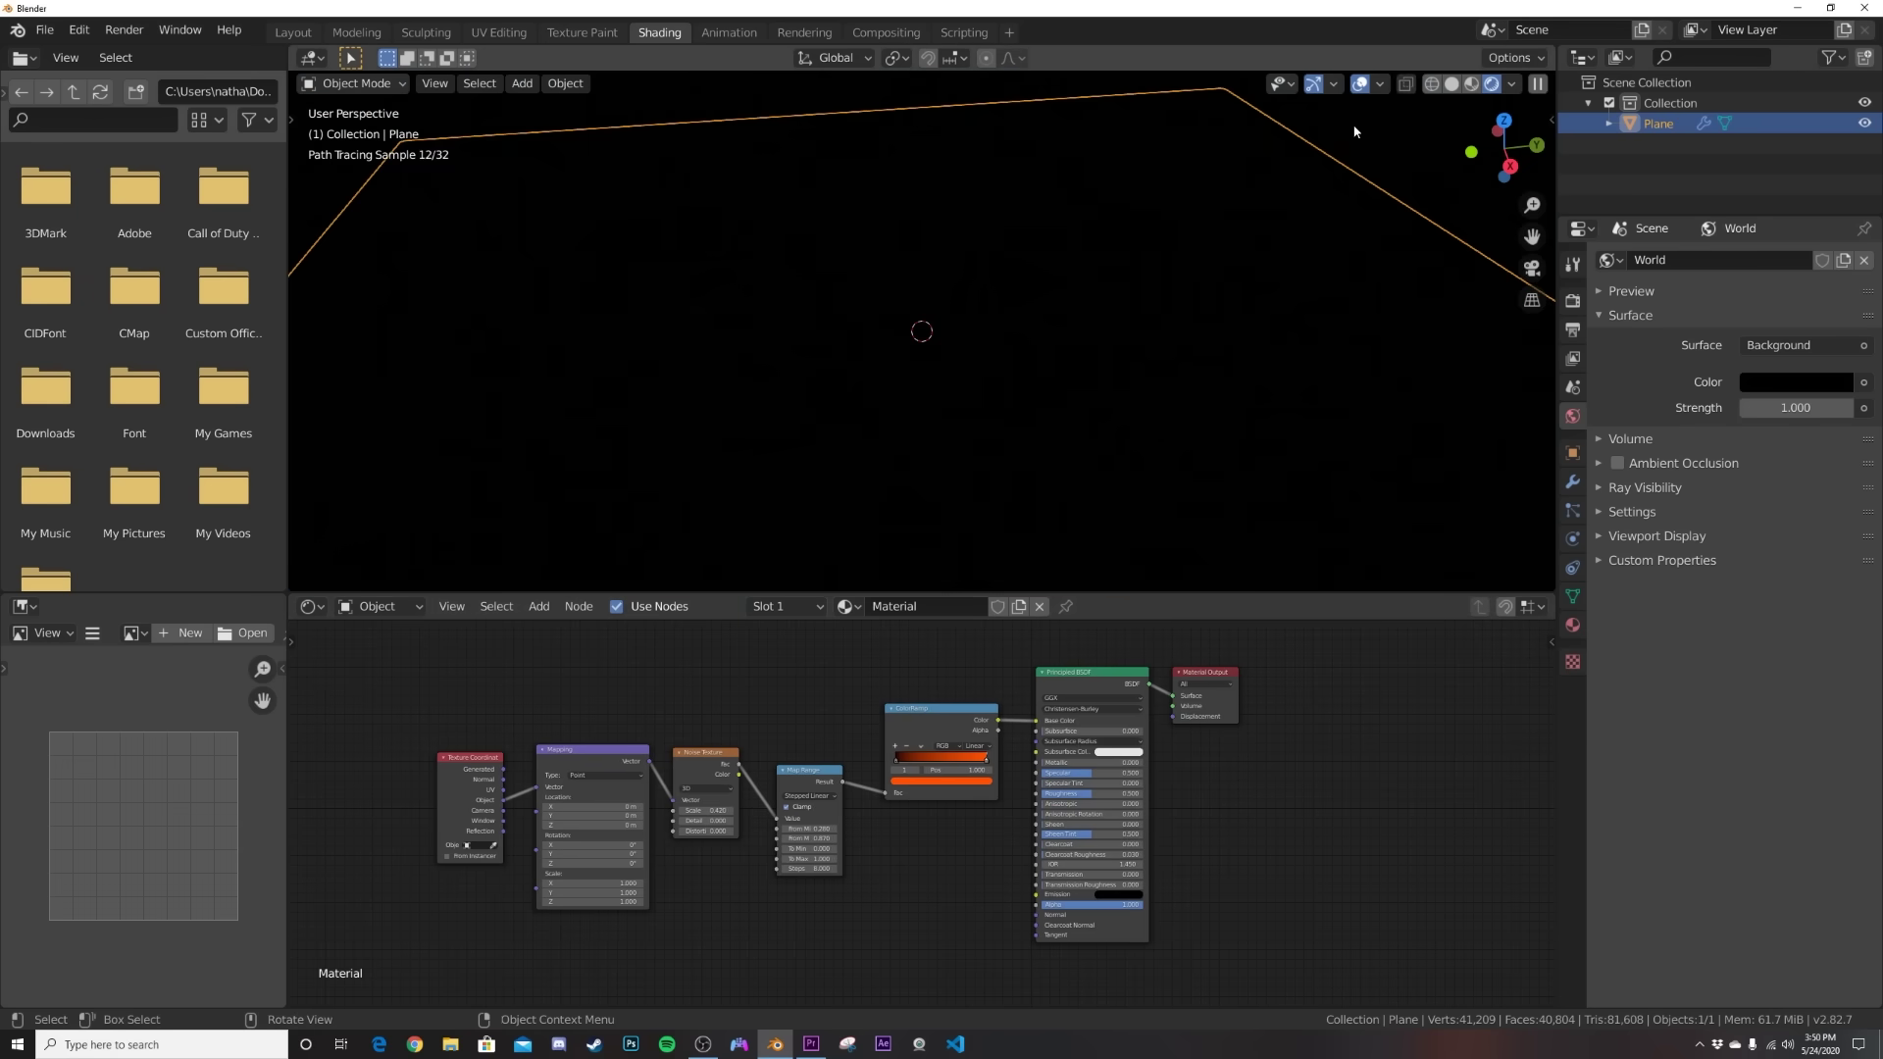
pyautogui.click(1511, 83)
pyautogui.click(1395, 195)
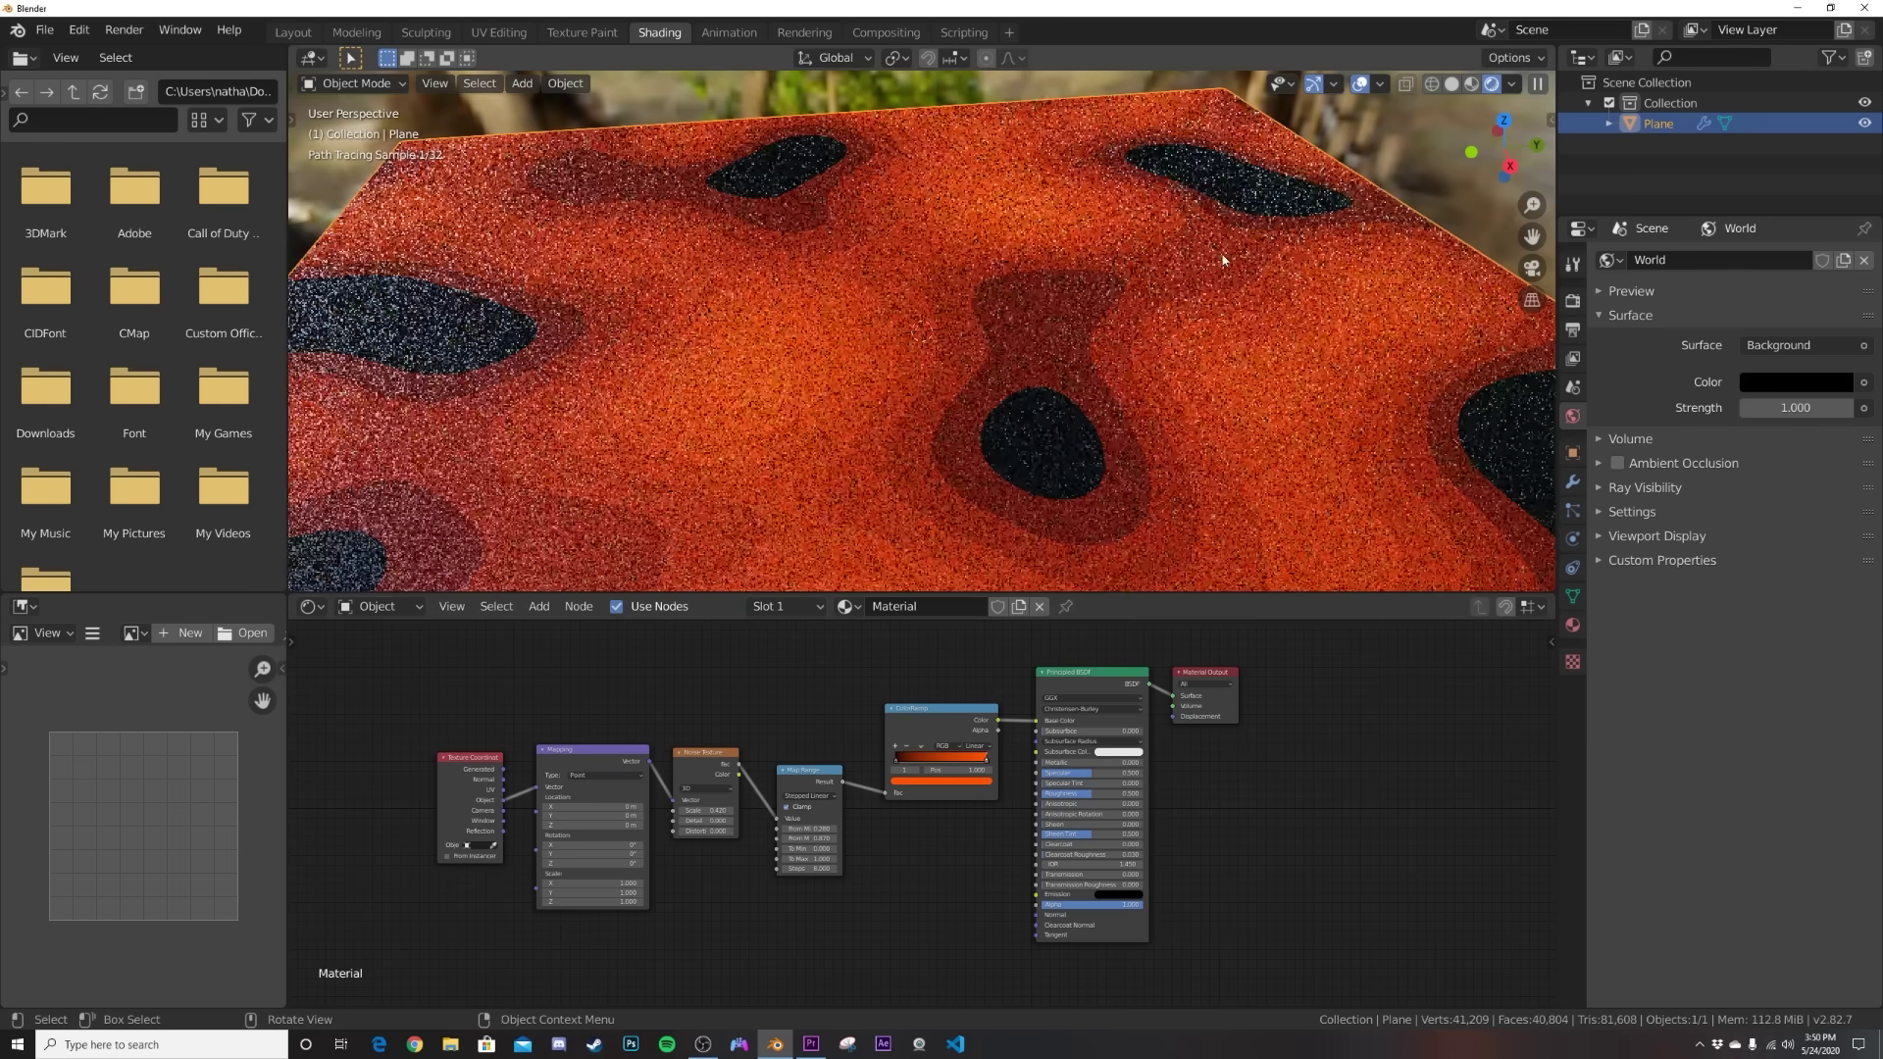
pyautogui.moveTo(1156, 403); pyautogui.dragTo(1234, 386, button='middle')
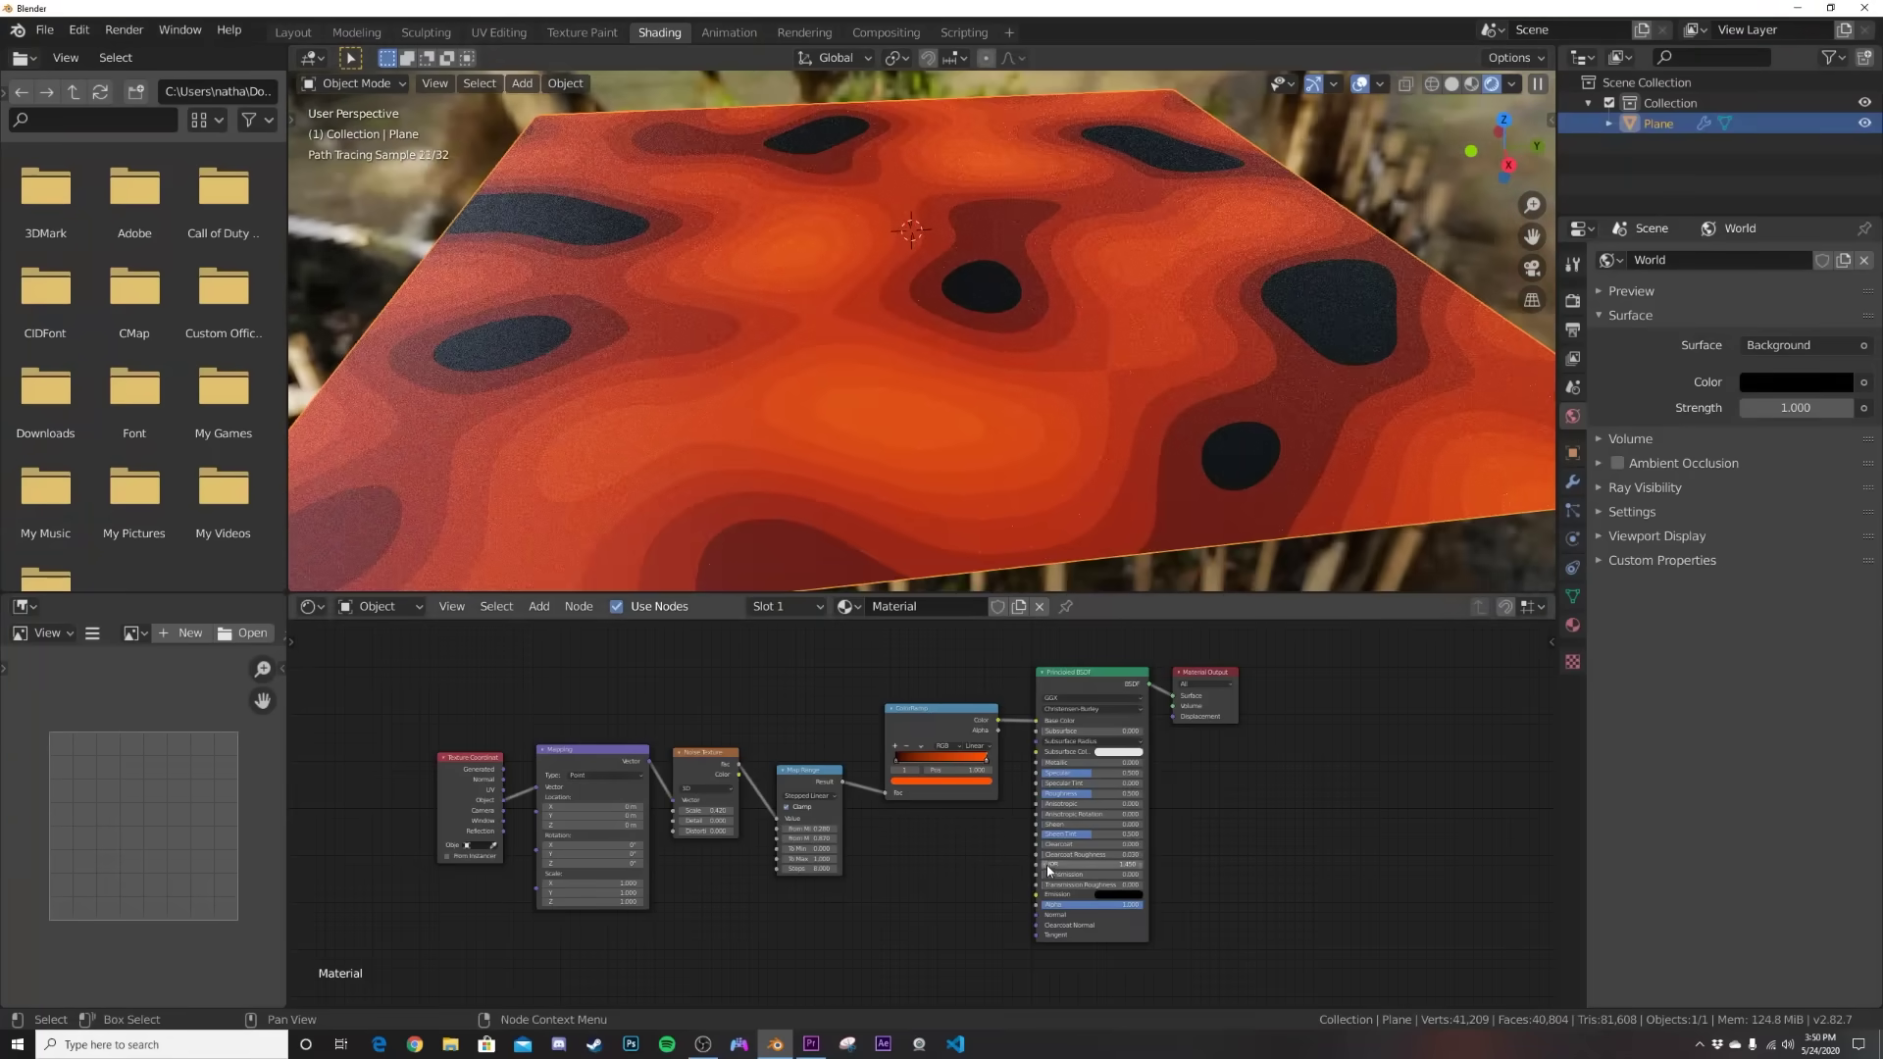
# Move the Material Output node beneath the Principled BSDF and add a Displacement node beside it.
pyautogui.moveTo(1230, 715); pyautogui.dragTo(1166, 691, button='middle')
pyautogui.moveTo(1151, 652); pyautogui.dragTo(997, 929)
pyautogui.moveTo(995, 911); pyautogui.dragTo(1009, 783, button='middle')
pyautogui.scroll(6, 1009, 783)
pyautogui.hotkey('shift', 'a')
pyautogui.click(918, 781)
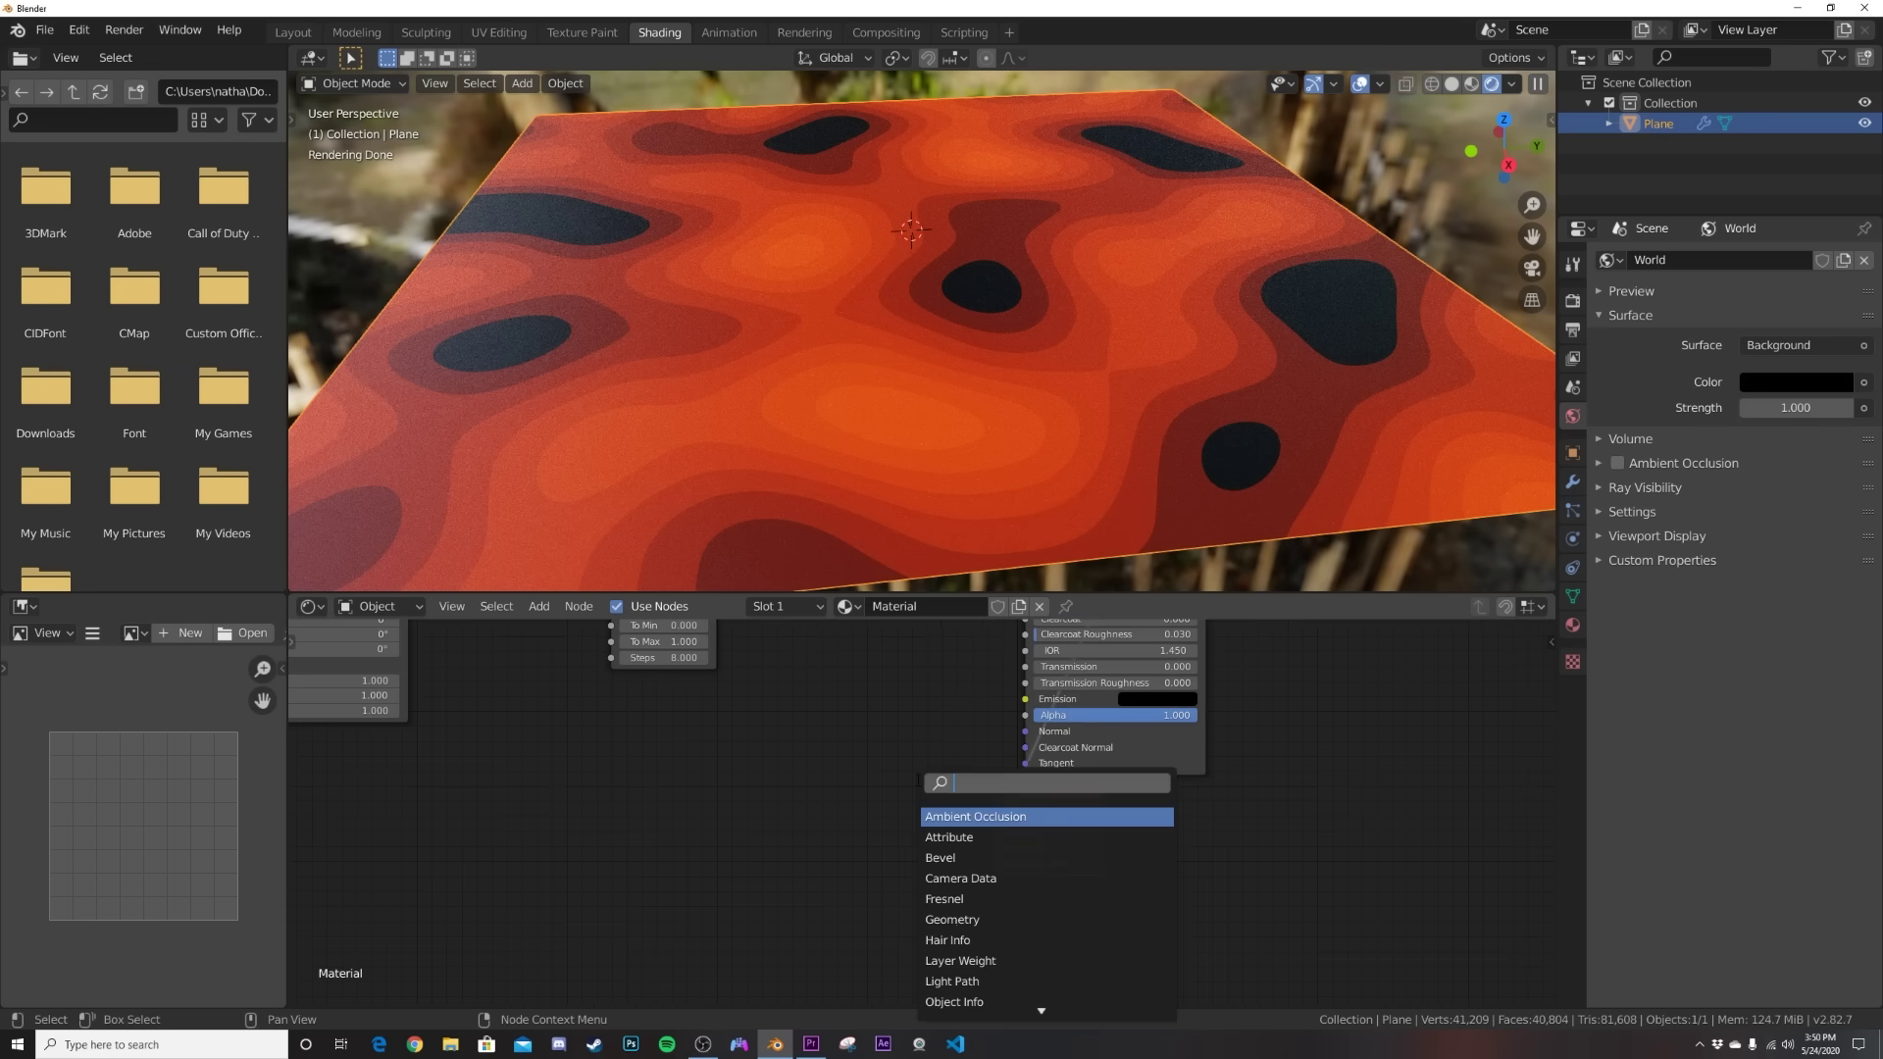
pyautogui.write('disp')
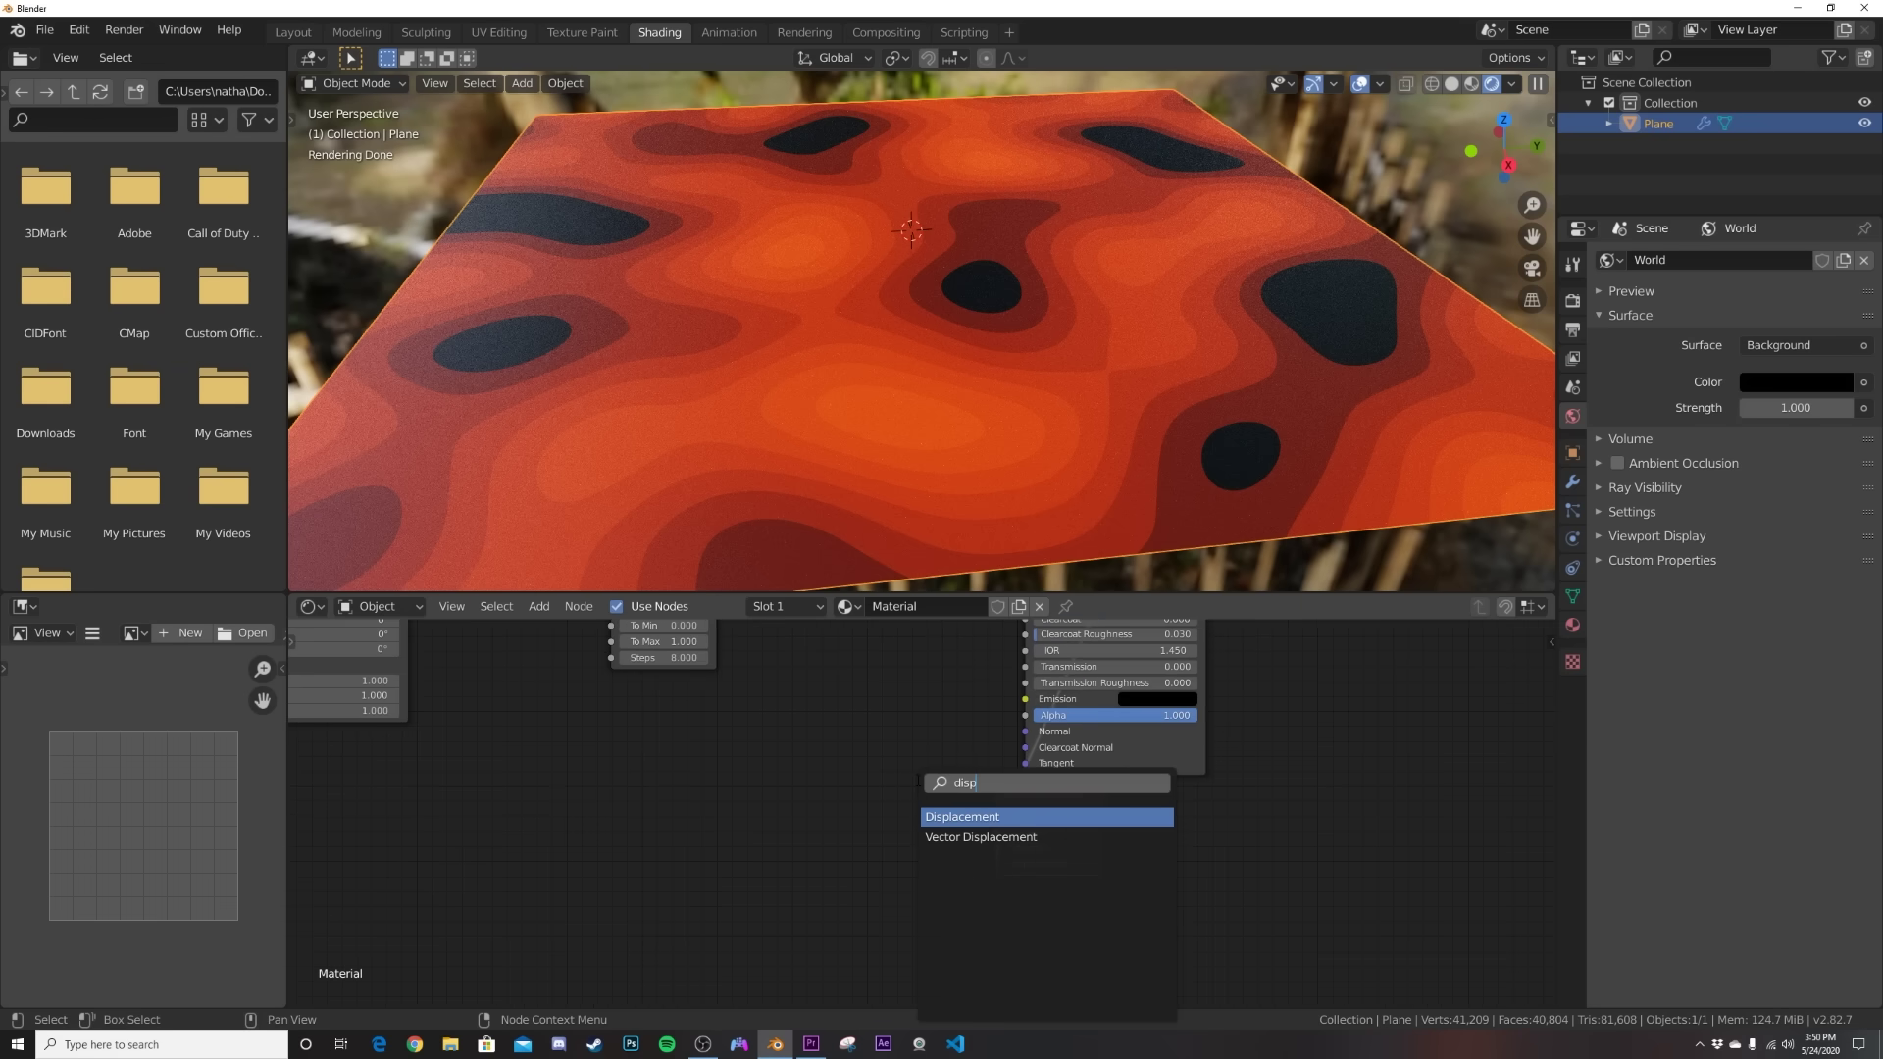
pyautogui.click(955, 816)
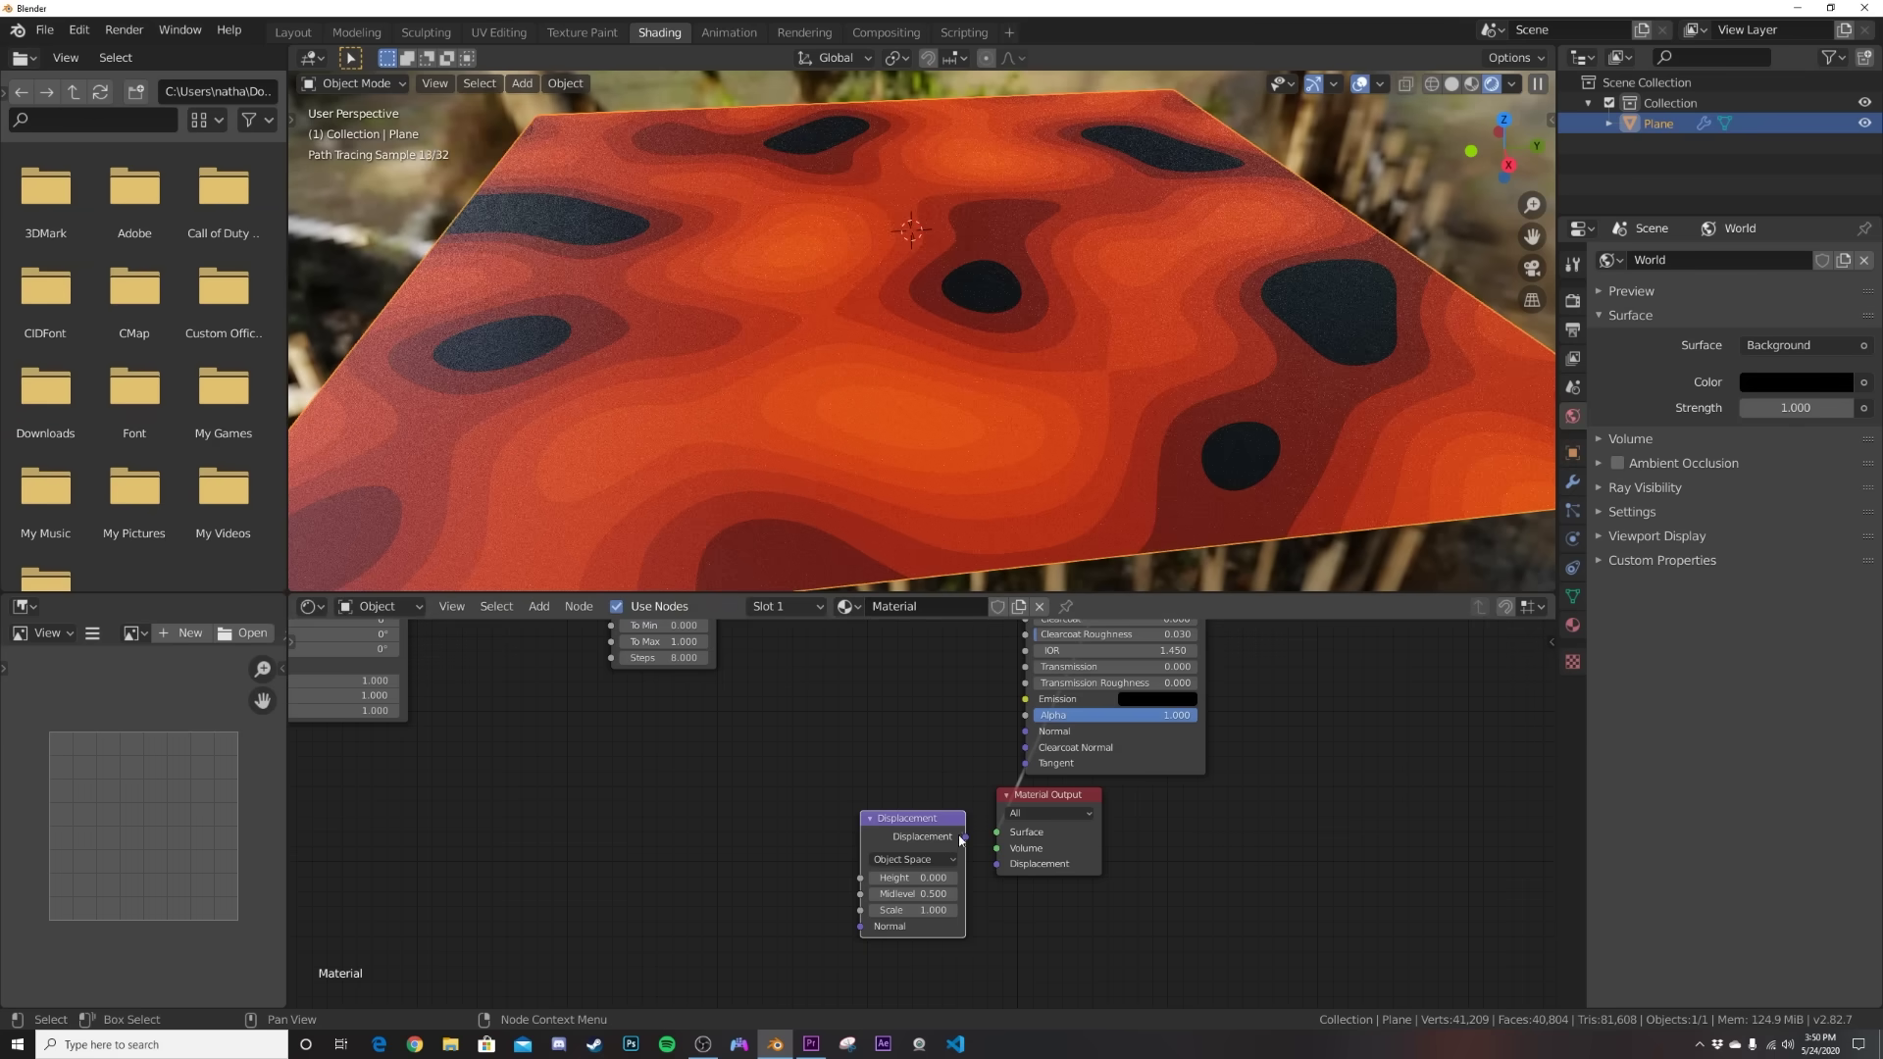
# Connect the Displacement node to the Material Output's Displacement input and place the node between the ColorRamp and the Principled BSDF.
pyautogui.moveTo(967, 837); pyautogui.dragTo(1016, 840)
pyautogui.moveTo(1017, 840); pyautogui.dragTo(1062, 924, button='middle')
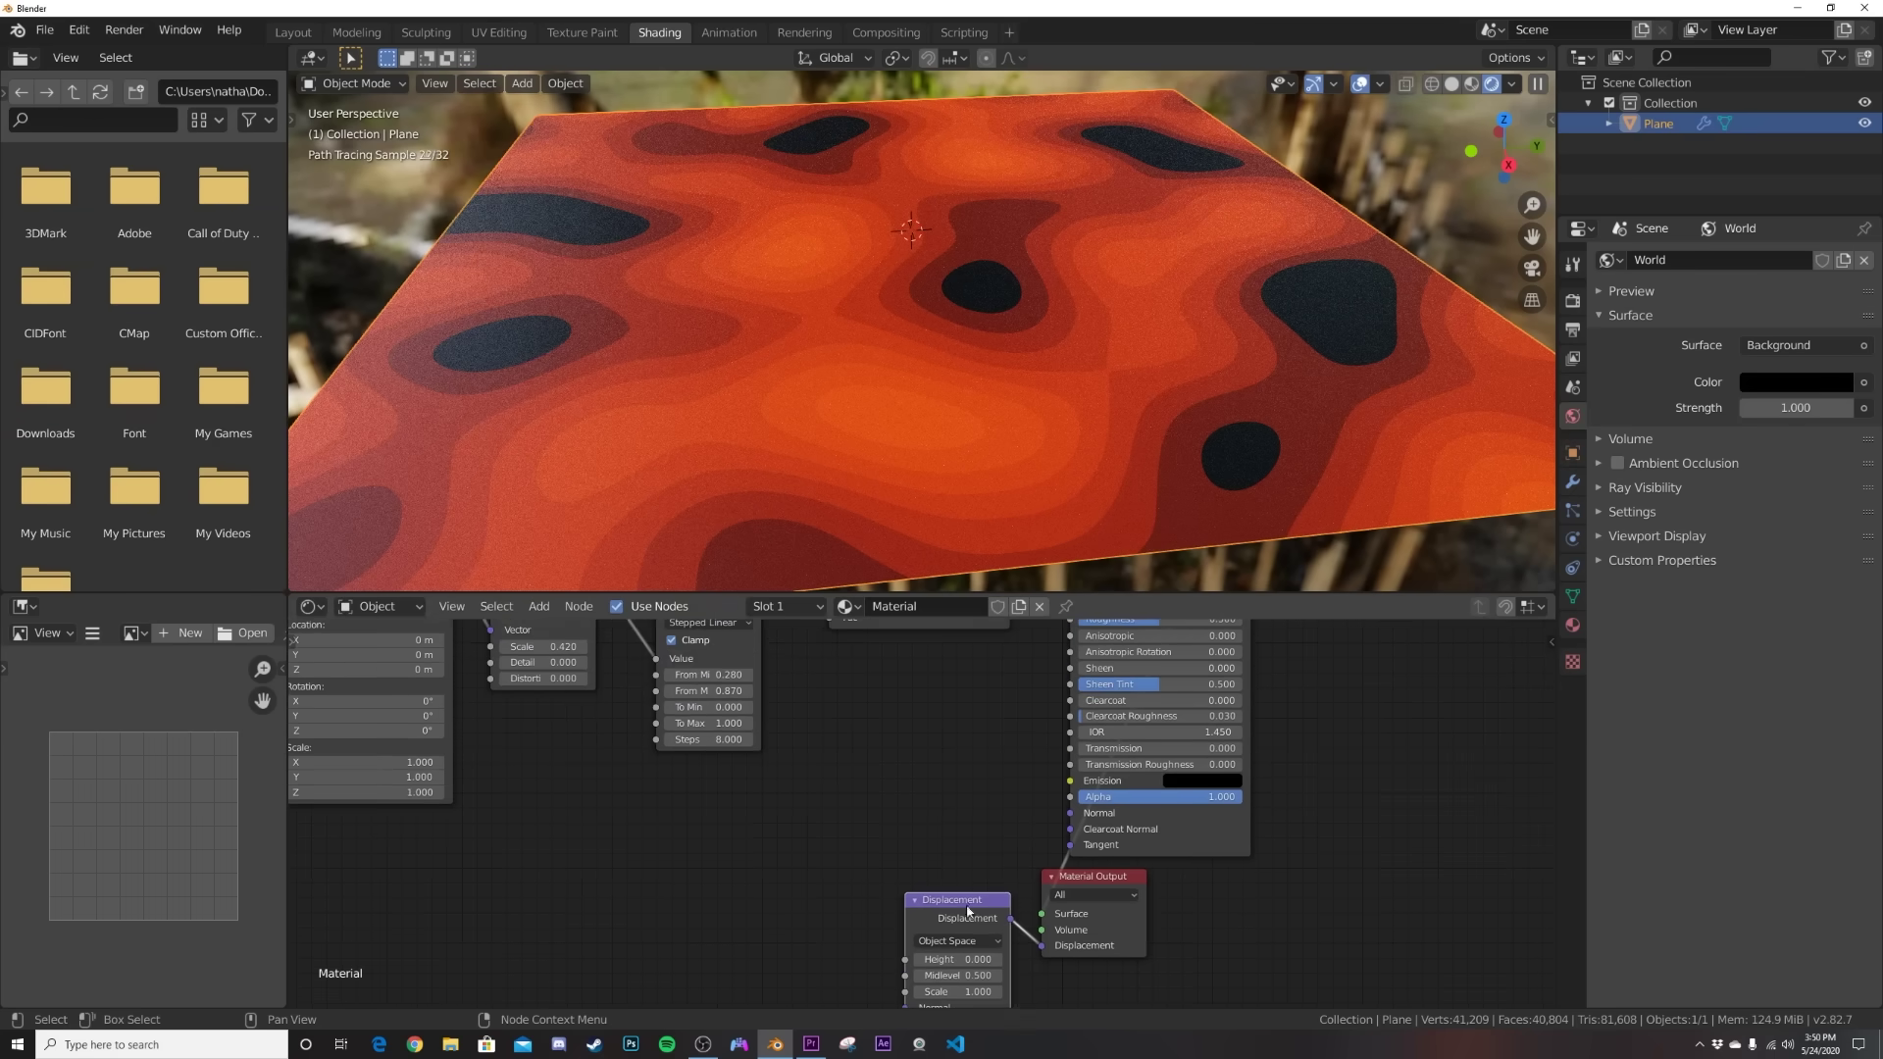
pyautogui.moveTo(961, 917); pyautogui.dragTo(948, 743)
pyautogui.moveTo(949, 743); pyautogui.dragTo(950, 832, button='middle')
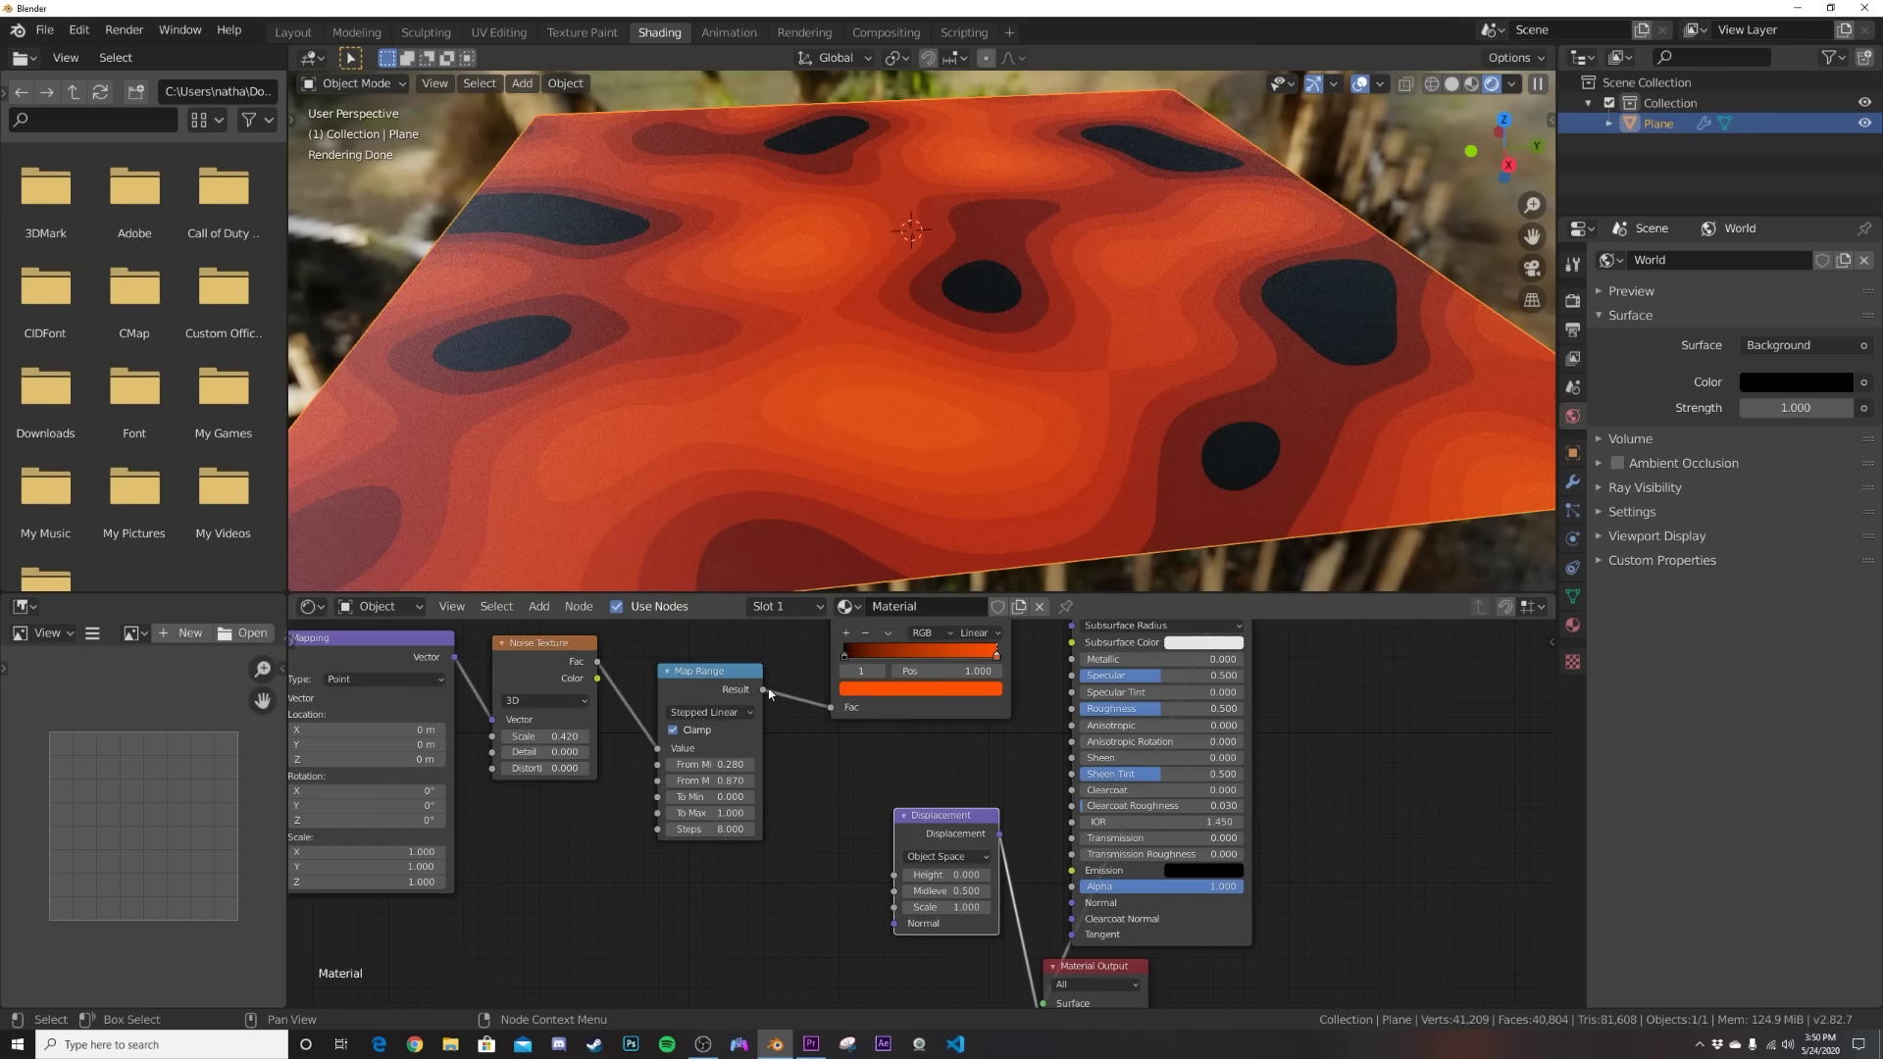
# Connect the Map Range node's Result to the Displacement node's Scale input and inspect the plane's surface up close.
pyautogui.moveTo(769, 691); pyautogui.dragTo(779, 651)
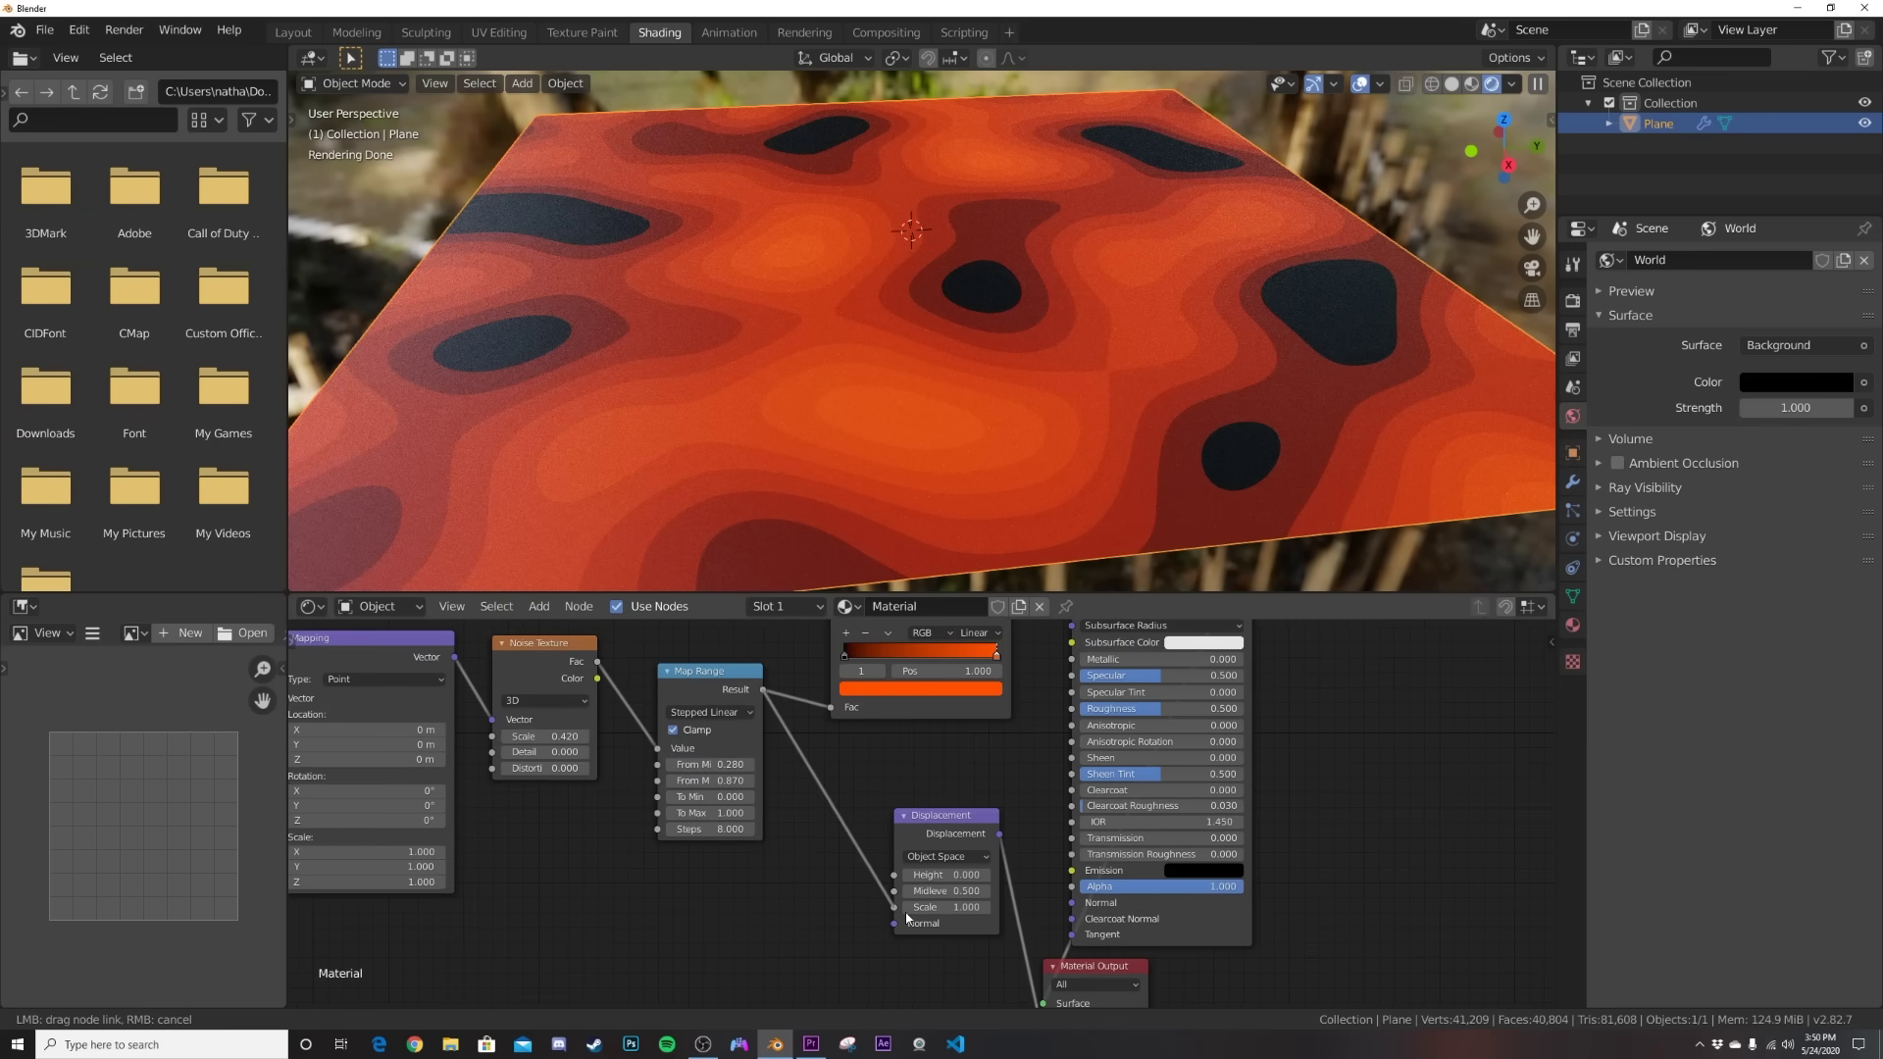
pyautogui.moveTo(906, 917); pyautogui.dragTo(902, 912)
pyautogui.moveTo(1160, 126); pyautogui.dragTo(1000, 320, button='middle')
pyautogui.scroll(4, 992, 266)
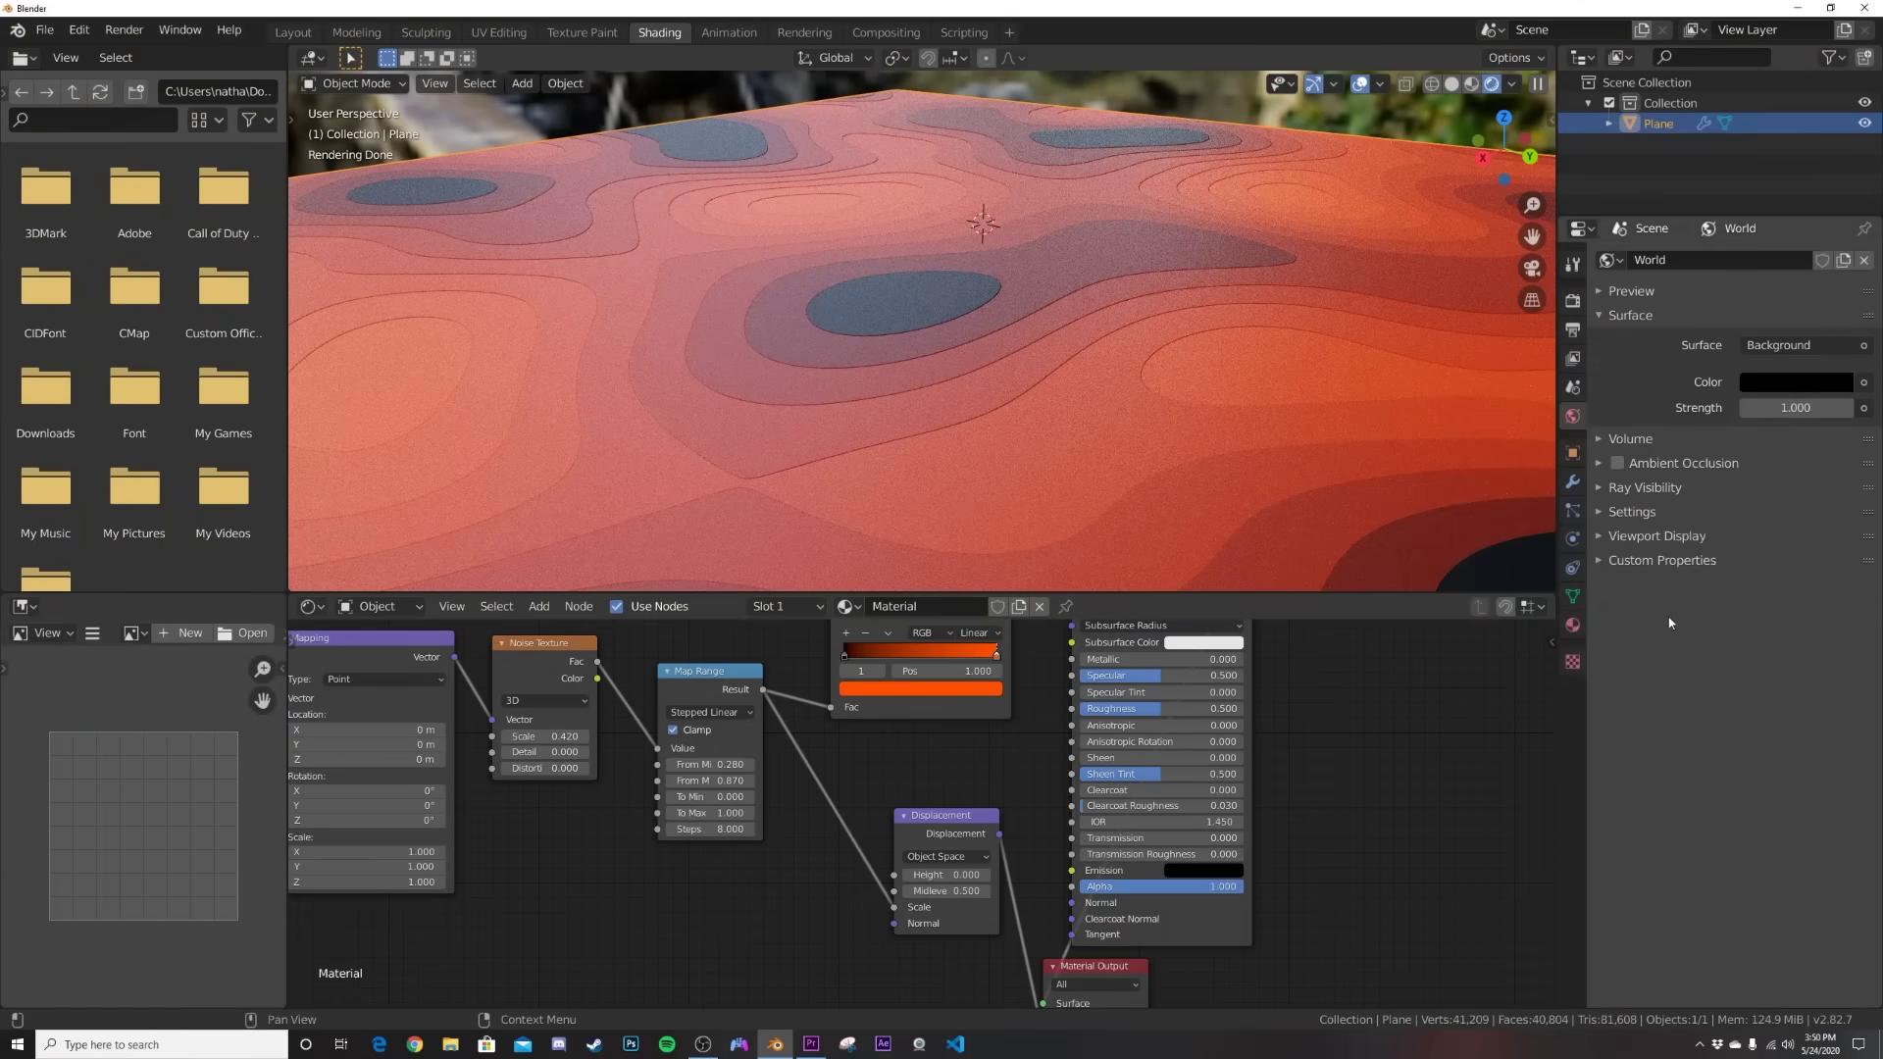
# Set the material's surface displacement method to Displacement Only.
pyautogui.click(1572, 625)
pyautogui.scroll(-9, 1763, 786)
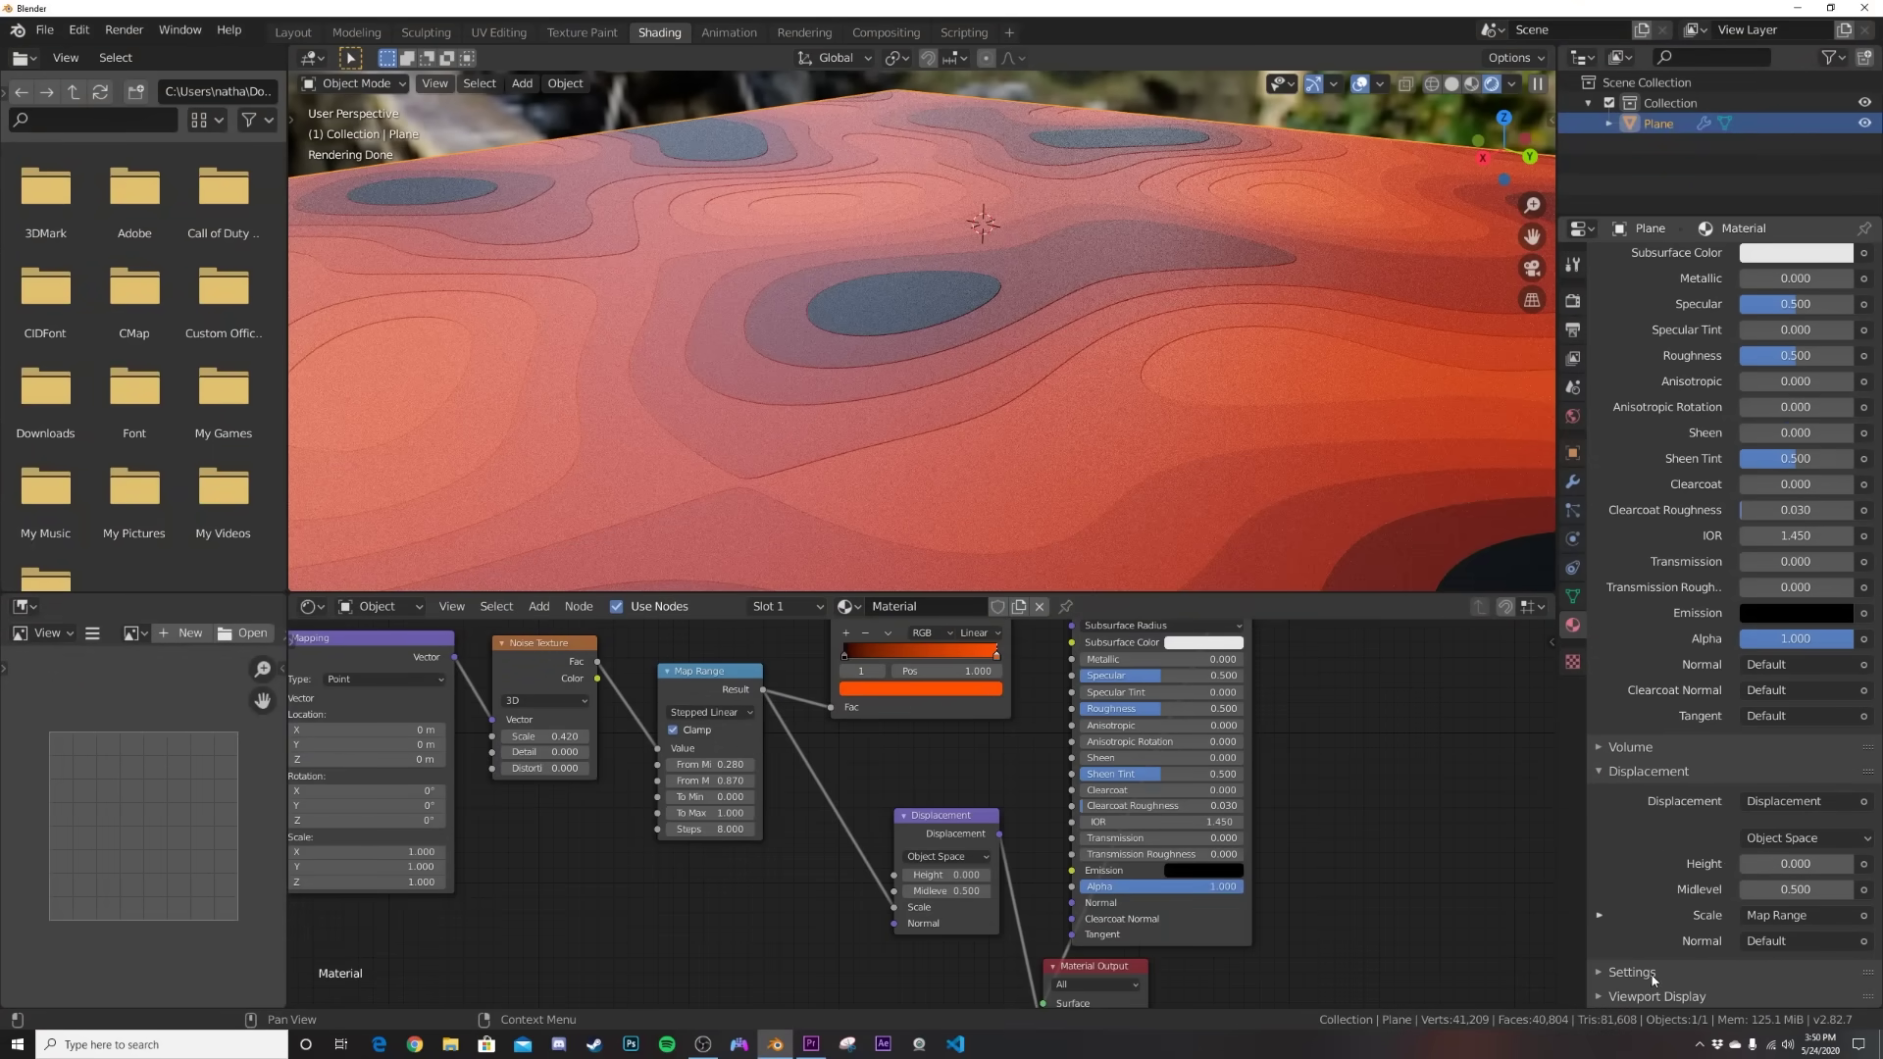
pyautogui.click(1633, 972)
pyautogui.scroll(-4, 1668, 956)
pyautogui.click(1763, 961)
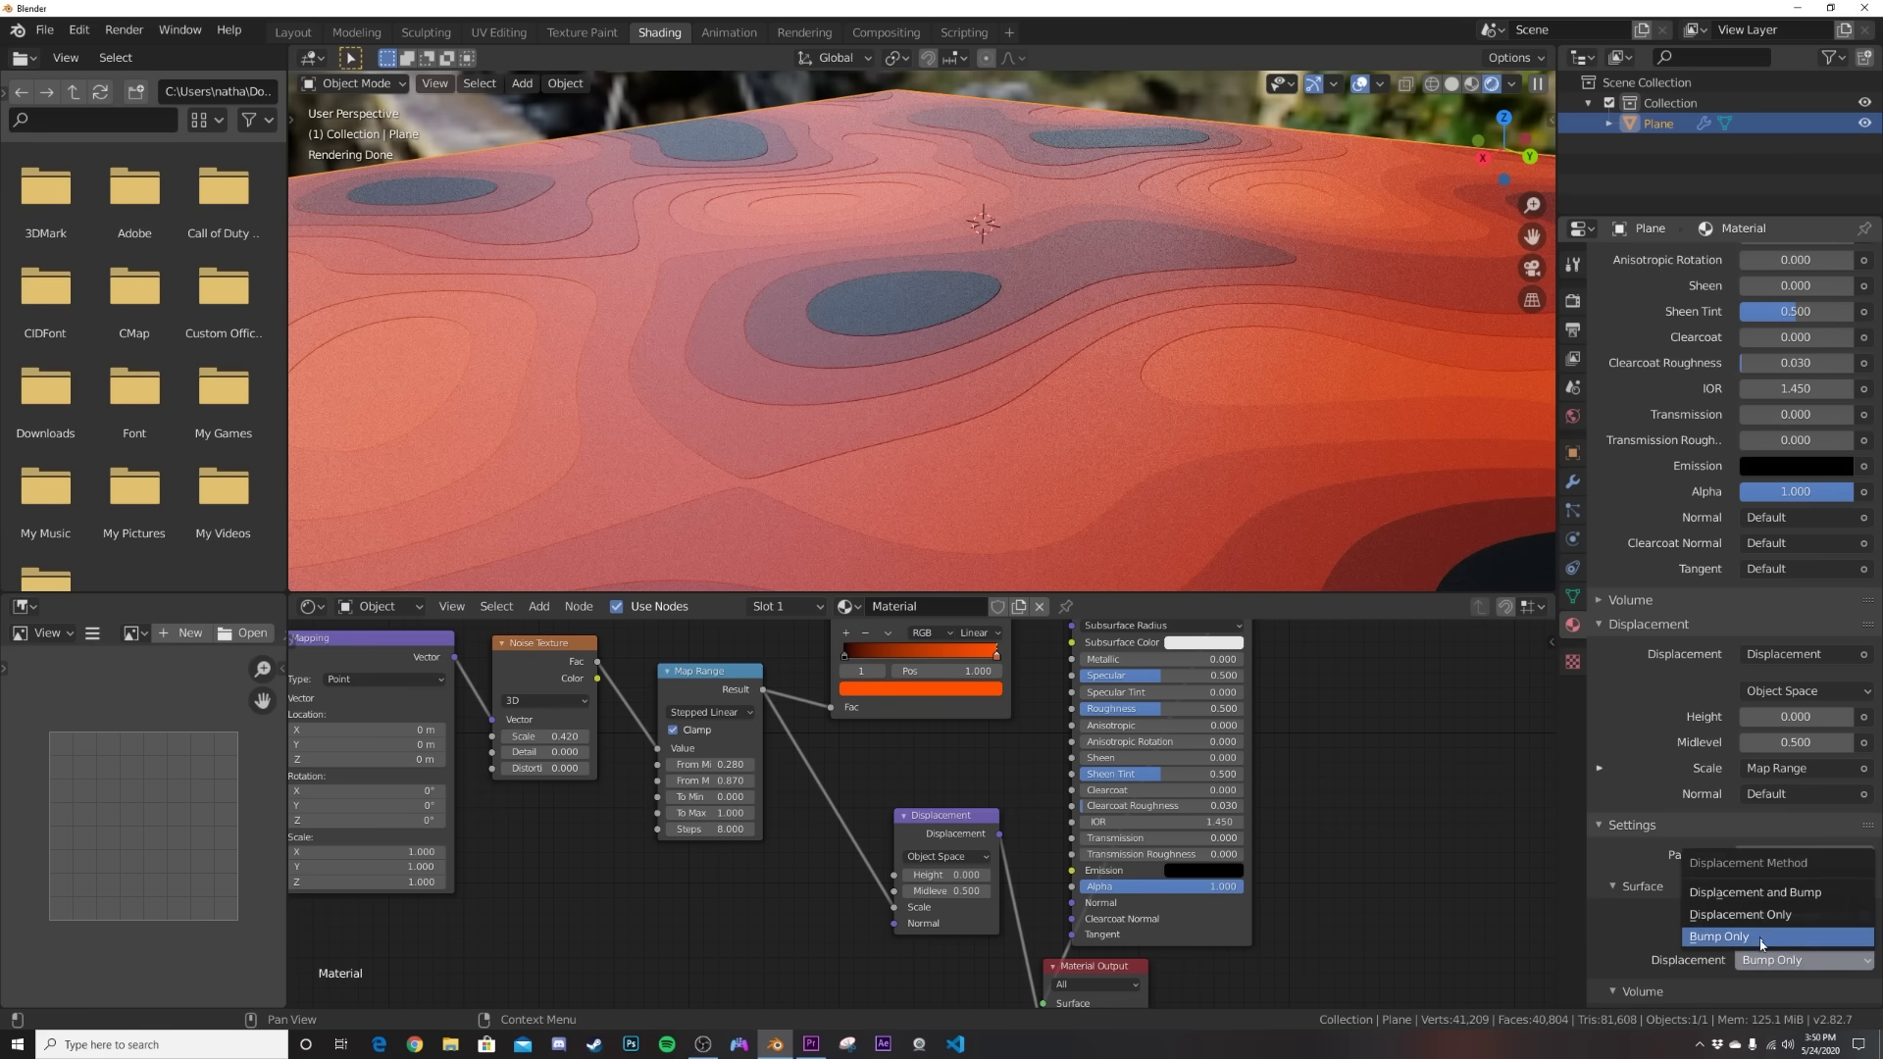
pyautogui.click(1765, 934)
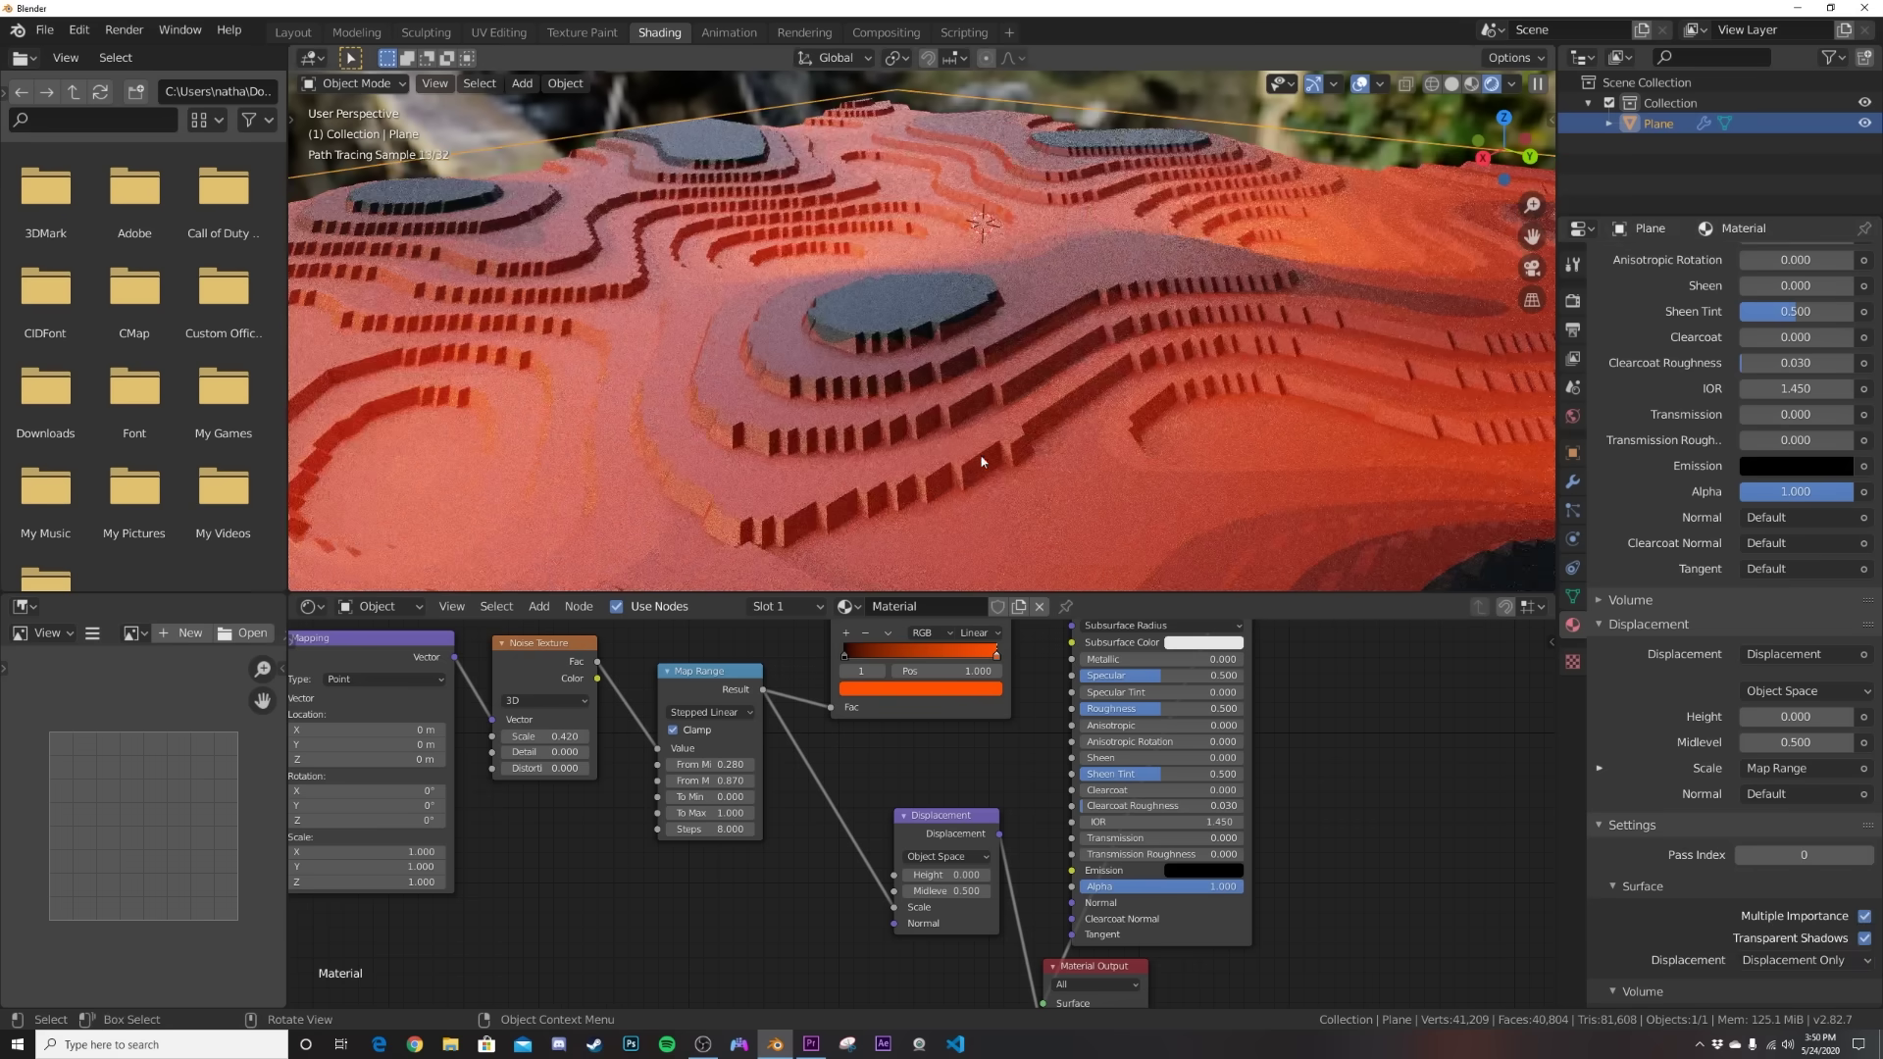
# Flip the ColorRamp's gradient and move its black stop to position 0.802.
pyautogui.moveTo(981, 462); pyautogui.dragTo(1045, 466, button='middle')
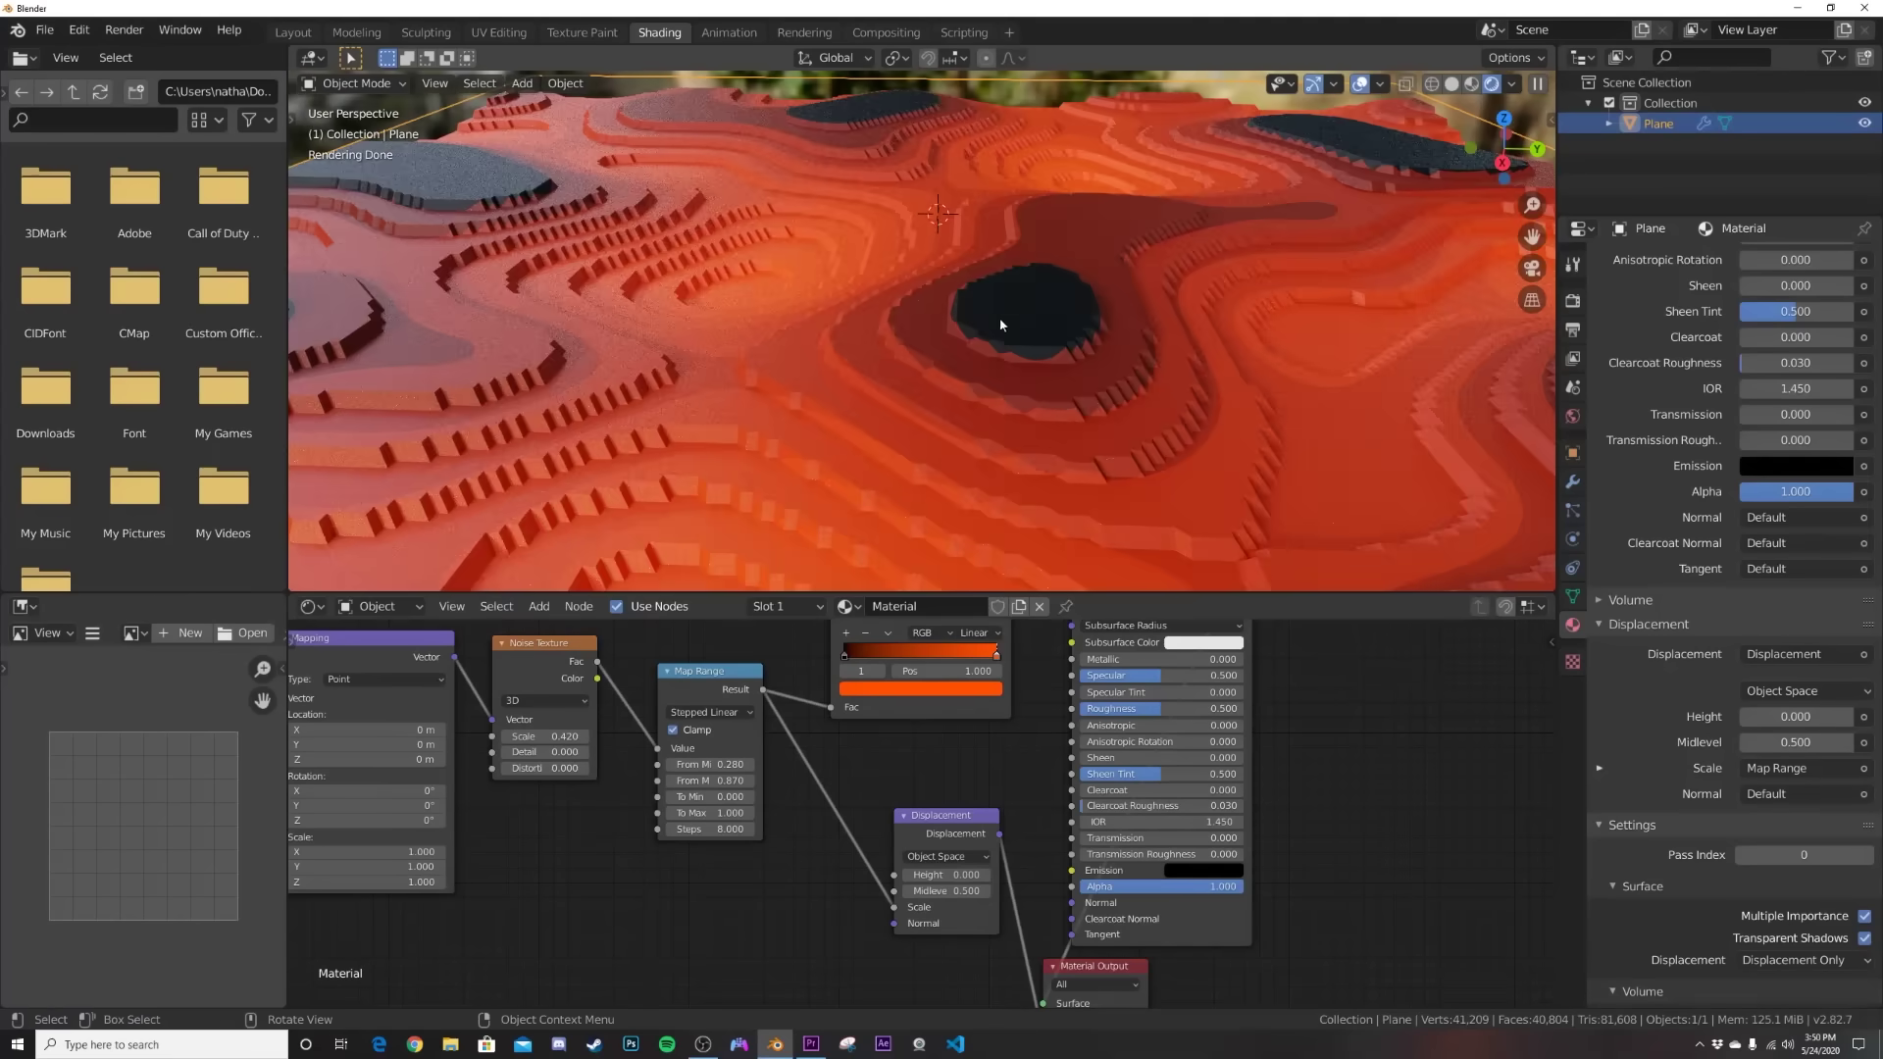
pyautogui.moveTo(869, 210); pyautogui.dragTo(787, 293, button='middle')
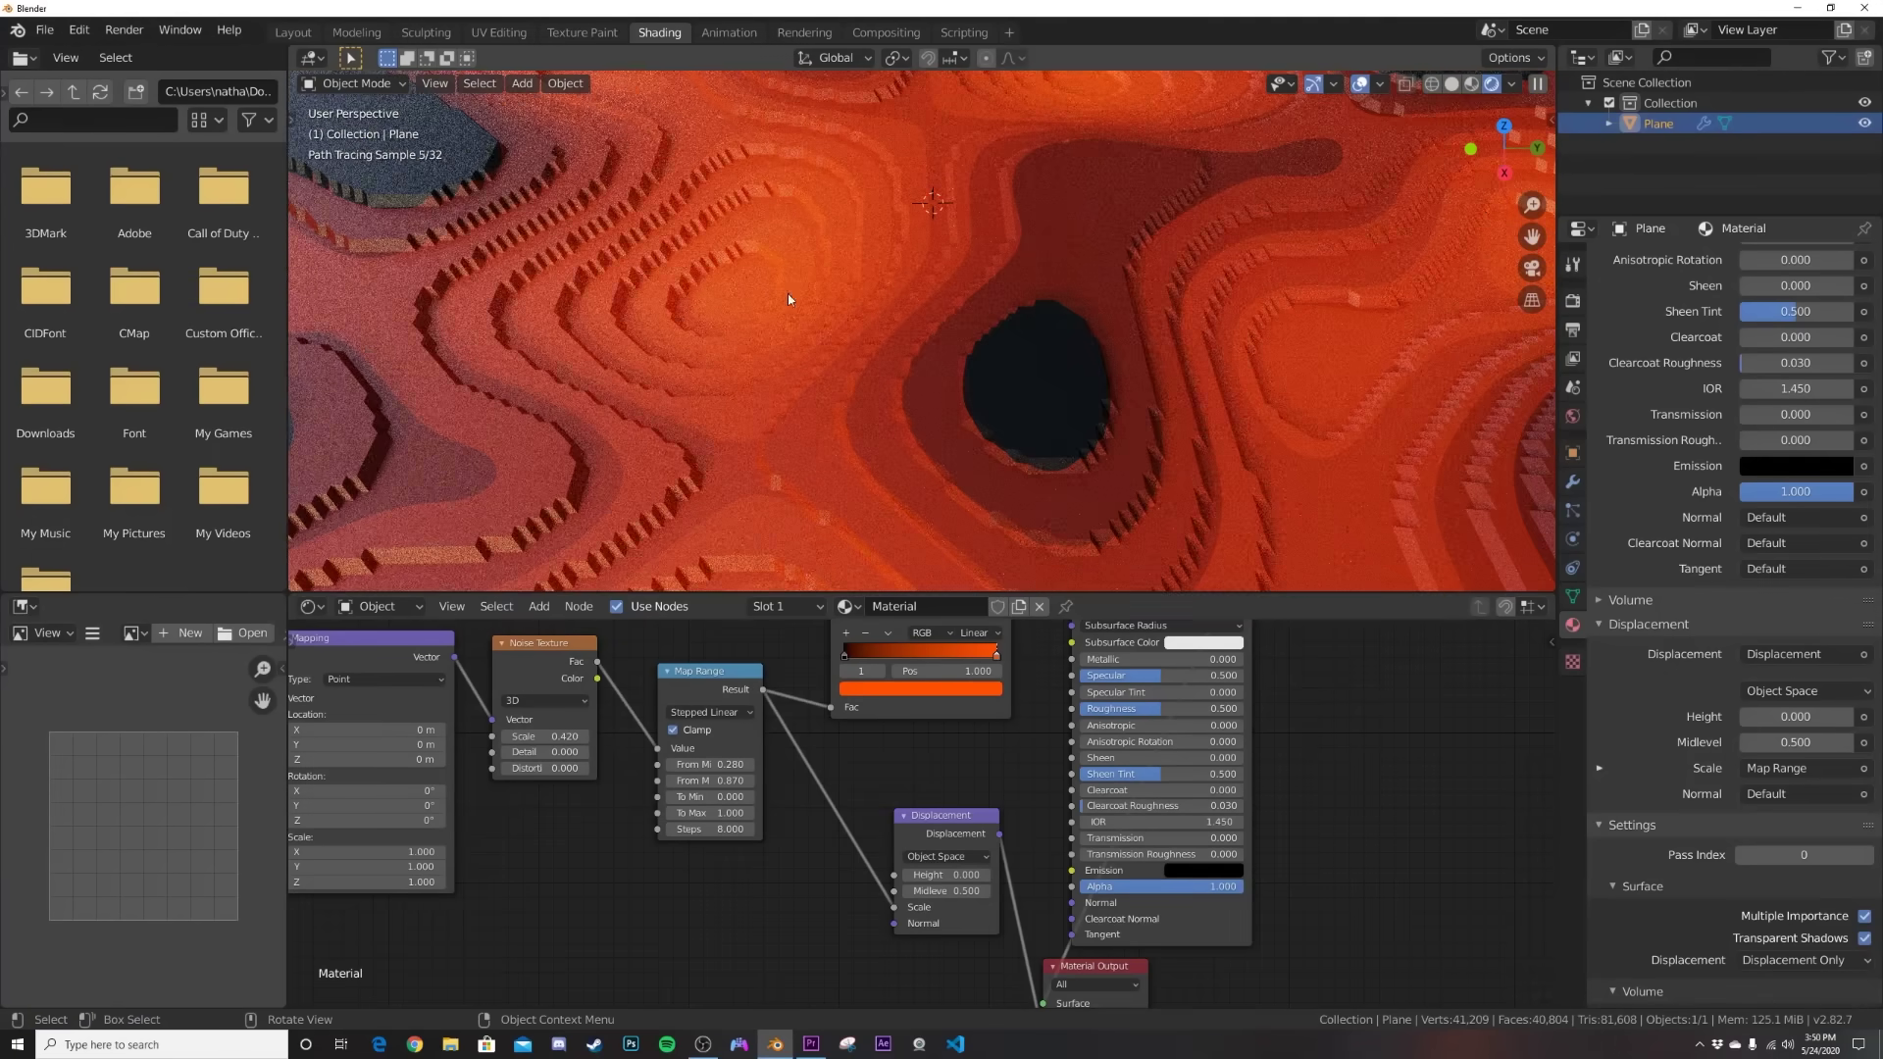
pyautogui.moveTo(877, 657); pyautogui.dragTo(878, 731, button='middle')
pyautogui.scroll(1, 879, 726)
pyautogui.click(886, 697)
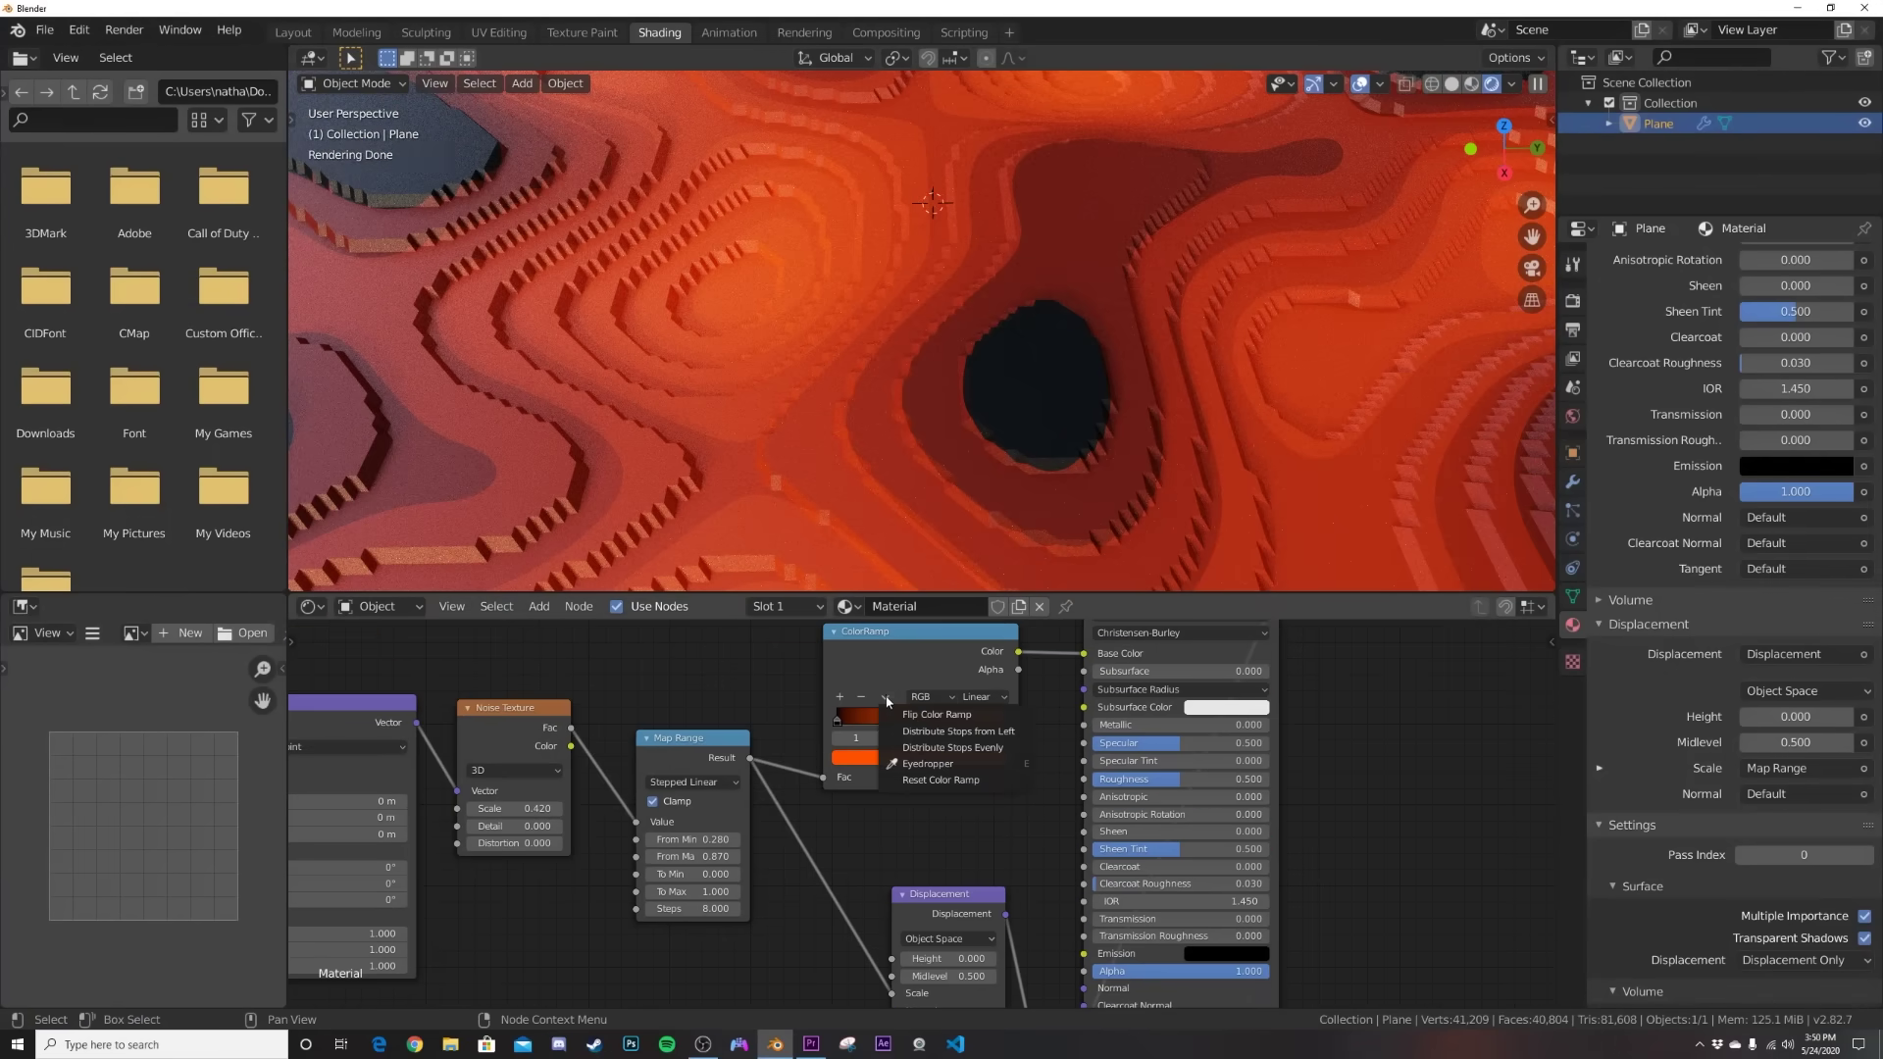
pyautogui.click(895, 715)
pyautogui.scroll(-2, 879, 410)
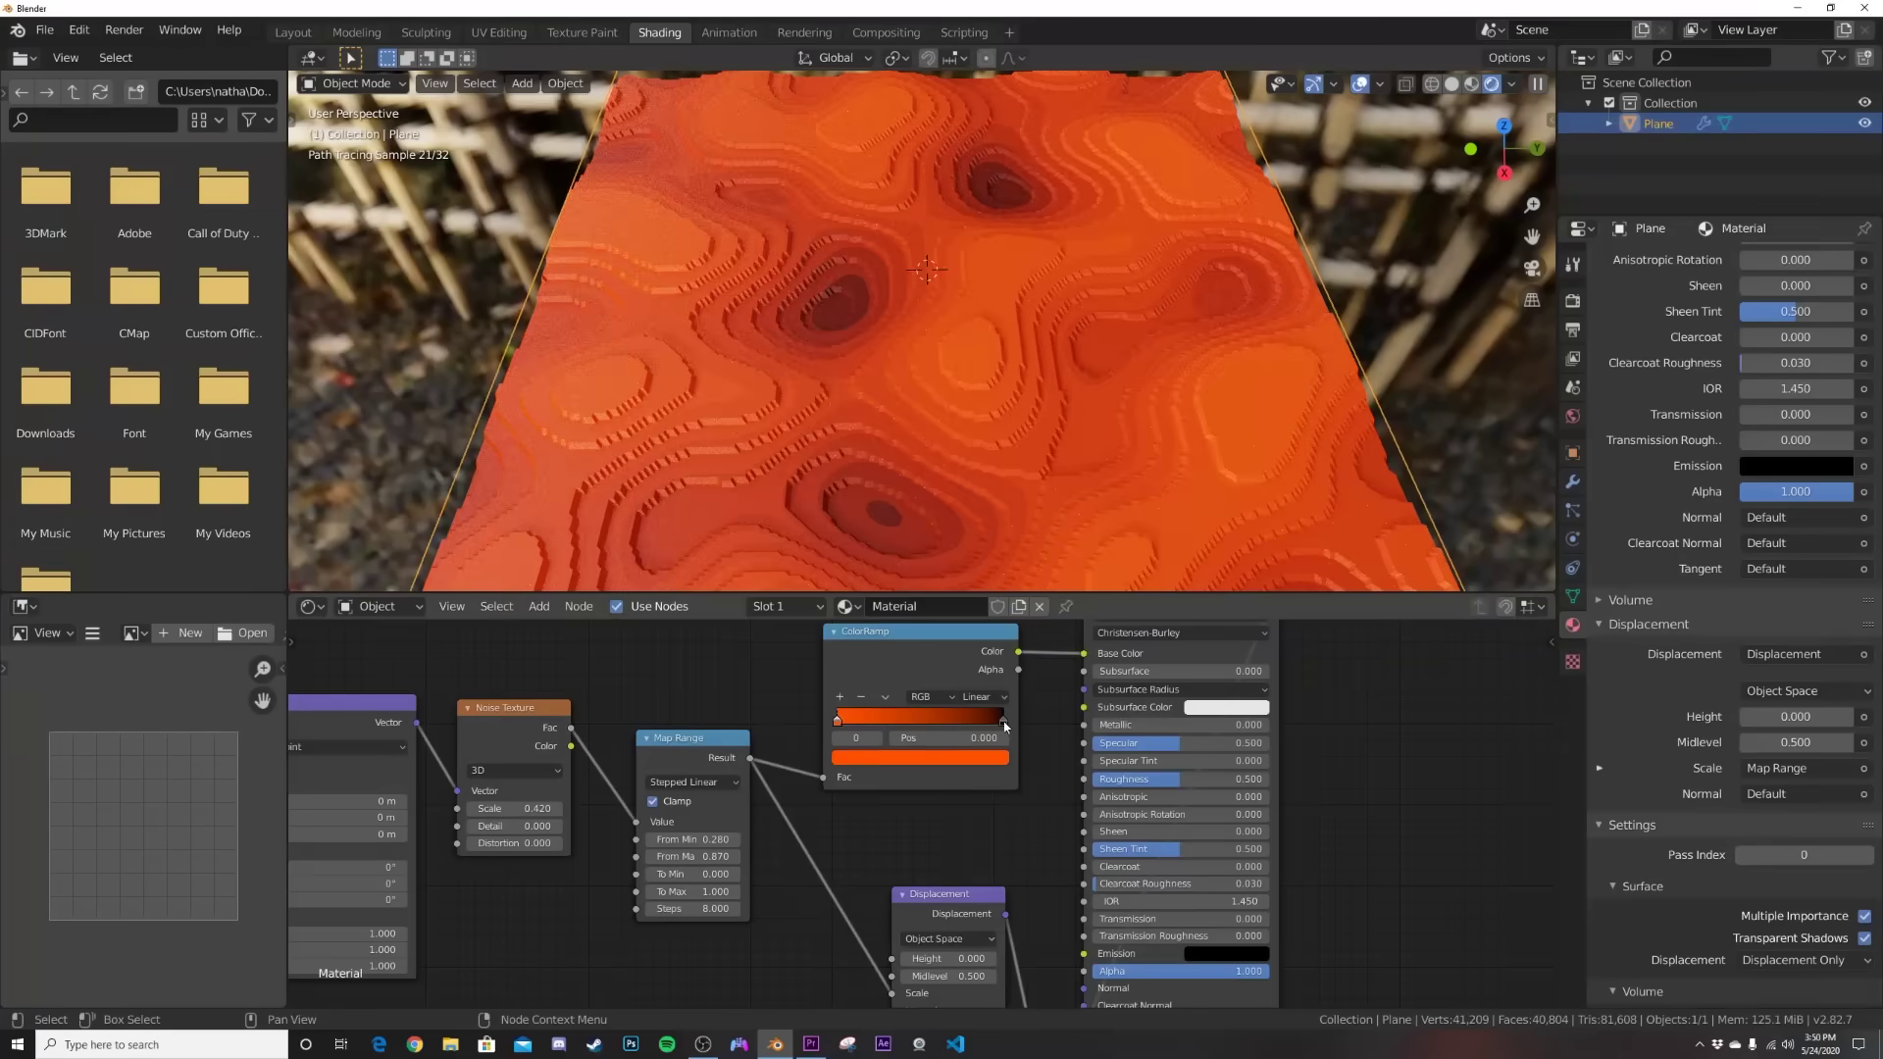
pyautogui.moveTo(1005, 726); pyautogui.dragTo(969, 731)
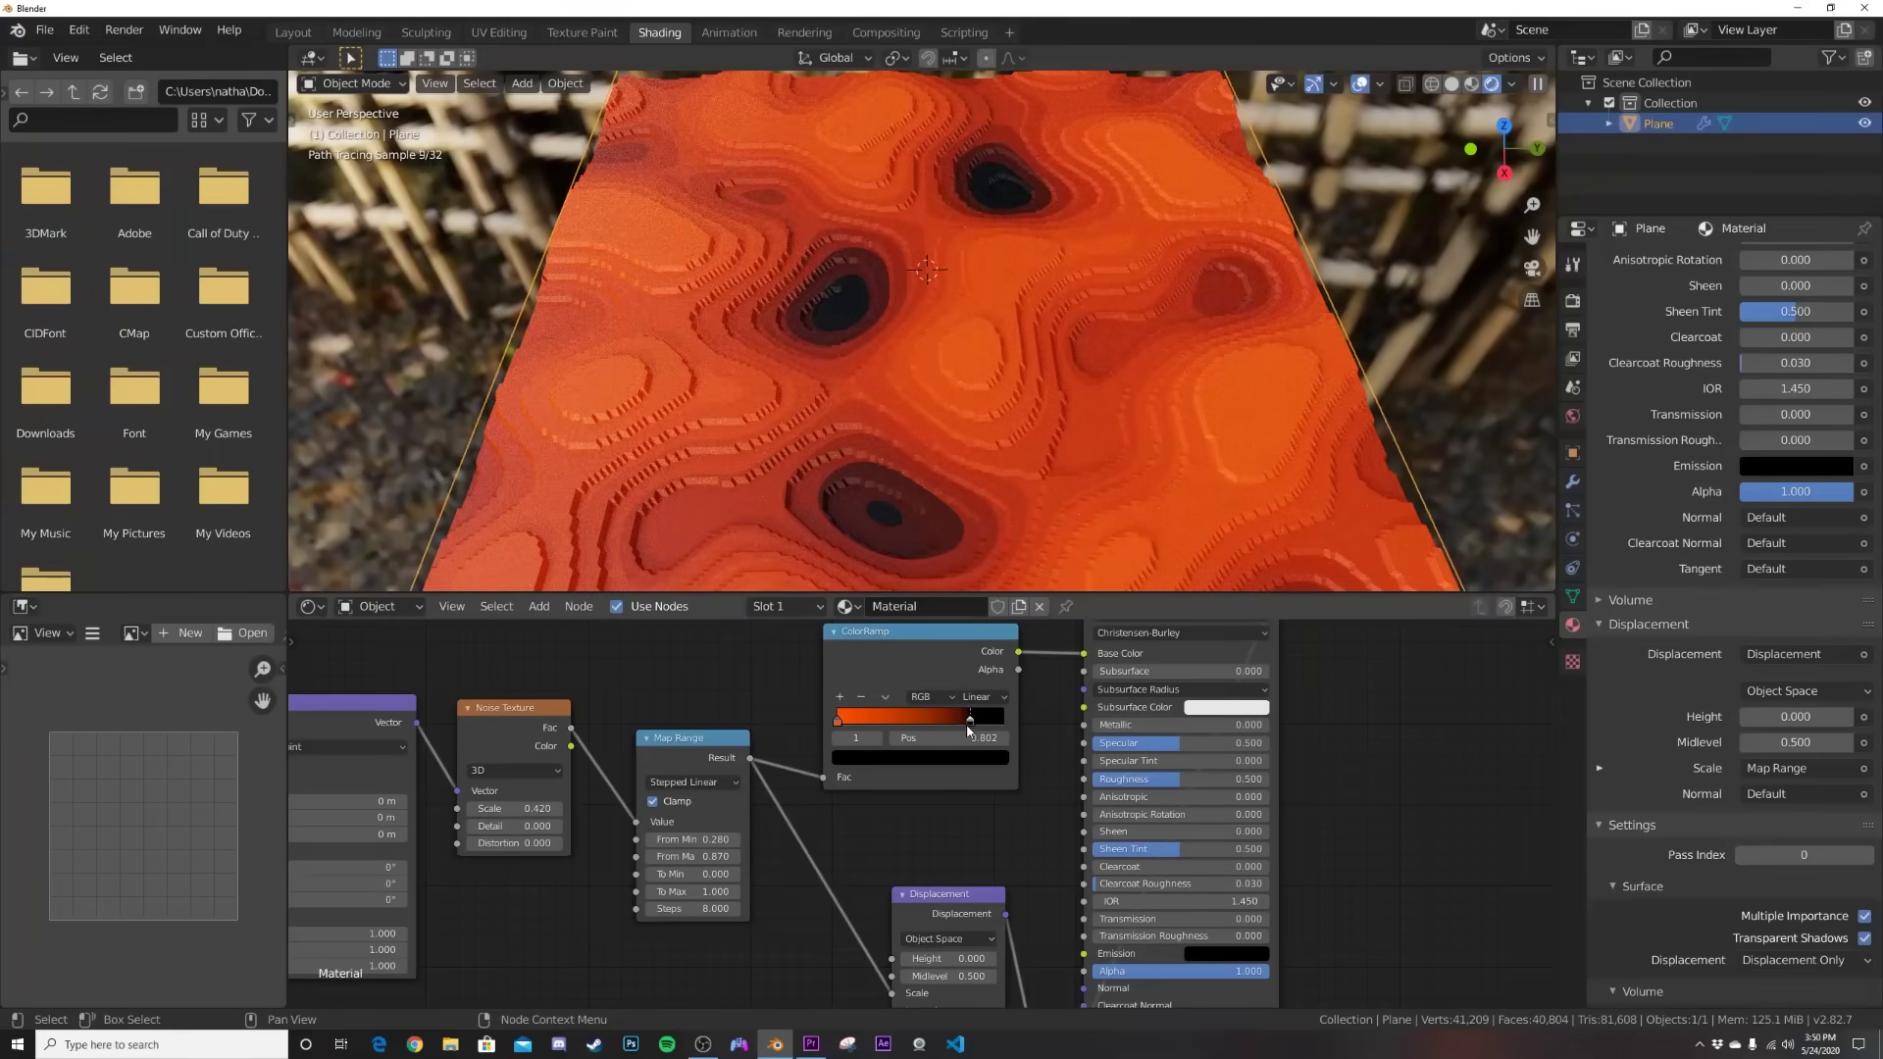
# Set the plane's Subdivision modifier to 3 levels in the viewport and 5 for rendering.
pyautogui.moveTo(980, 543); pyautogui.dragTo(959, 481, button='middle')
pyautogui.scroll(4, 1014, 351)
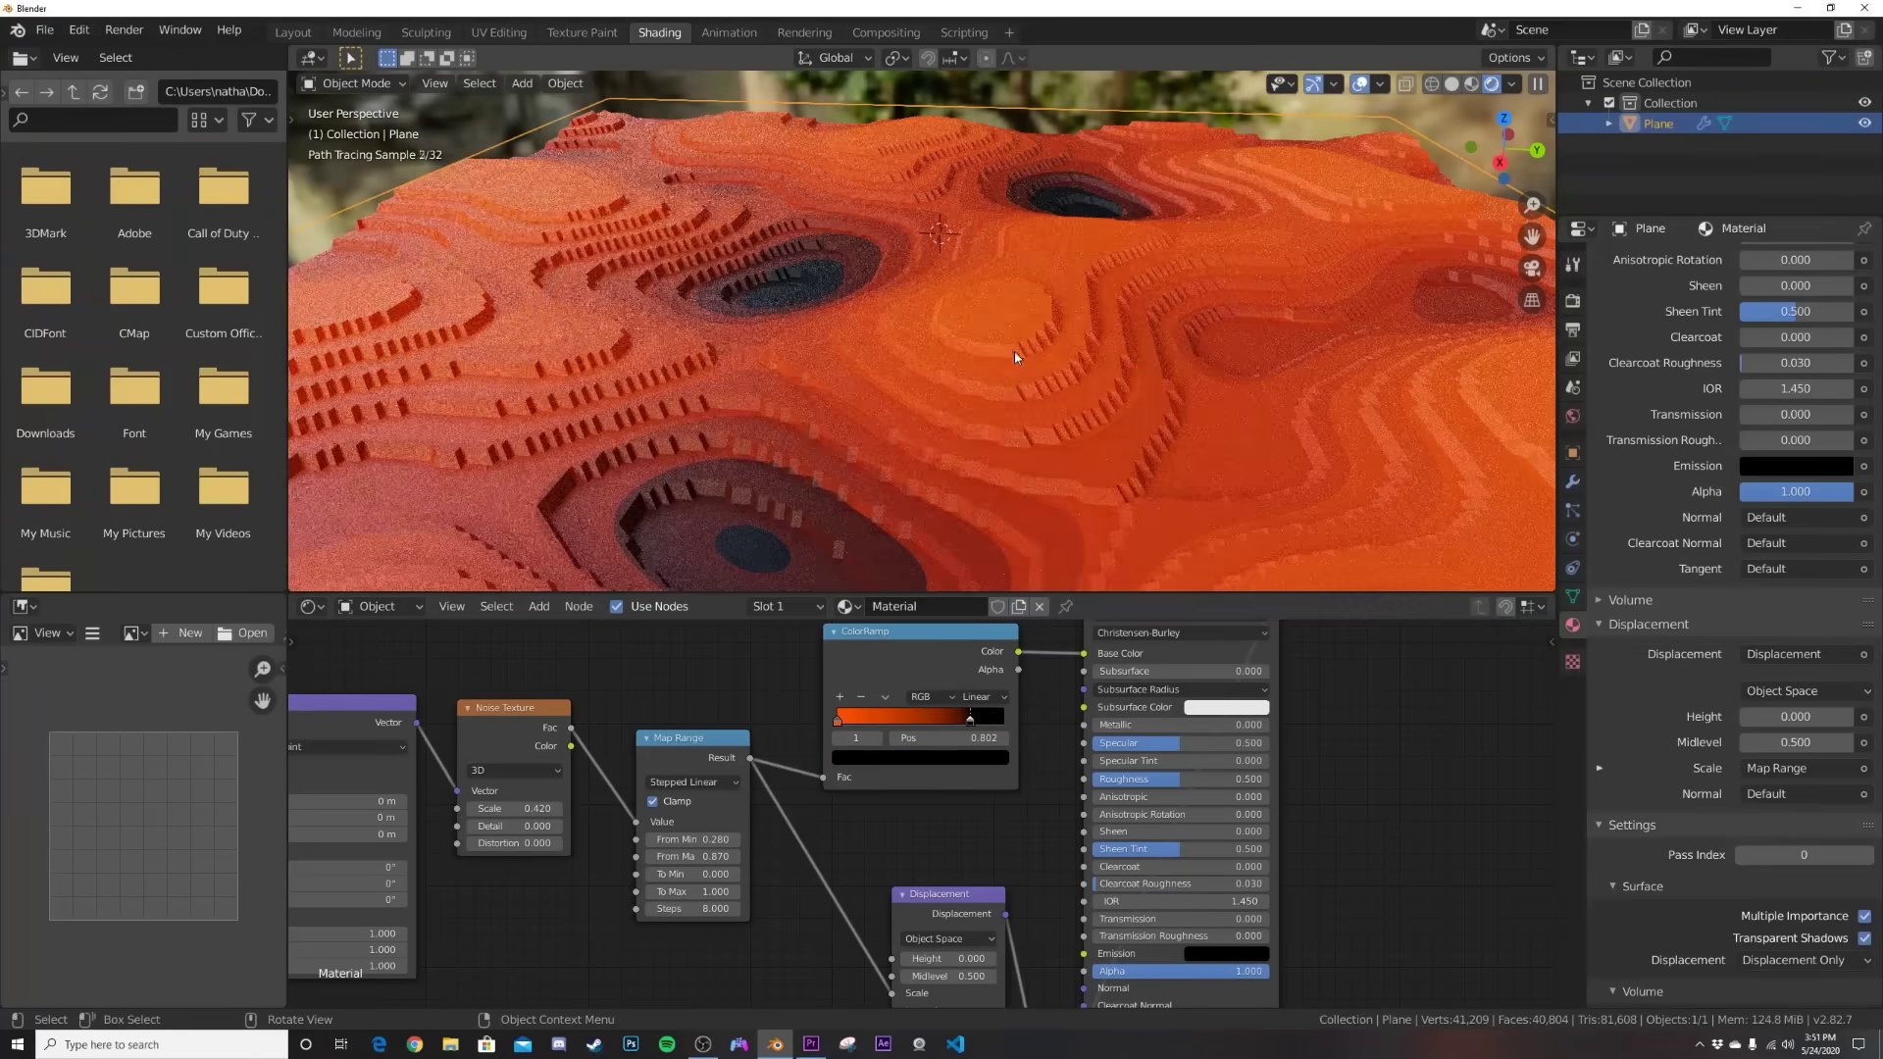
pyautogui.click(1573, 482)
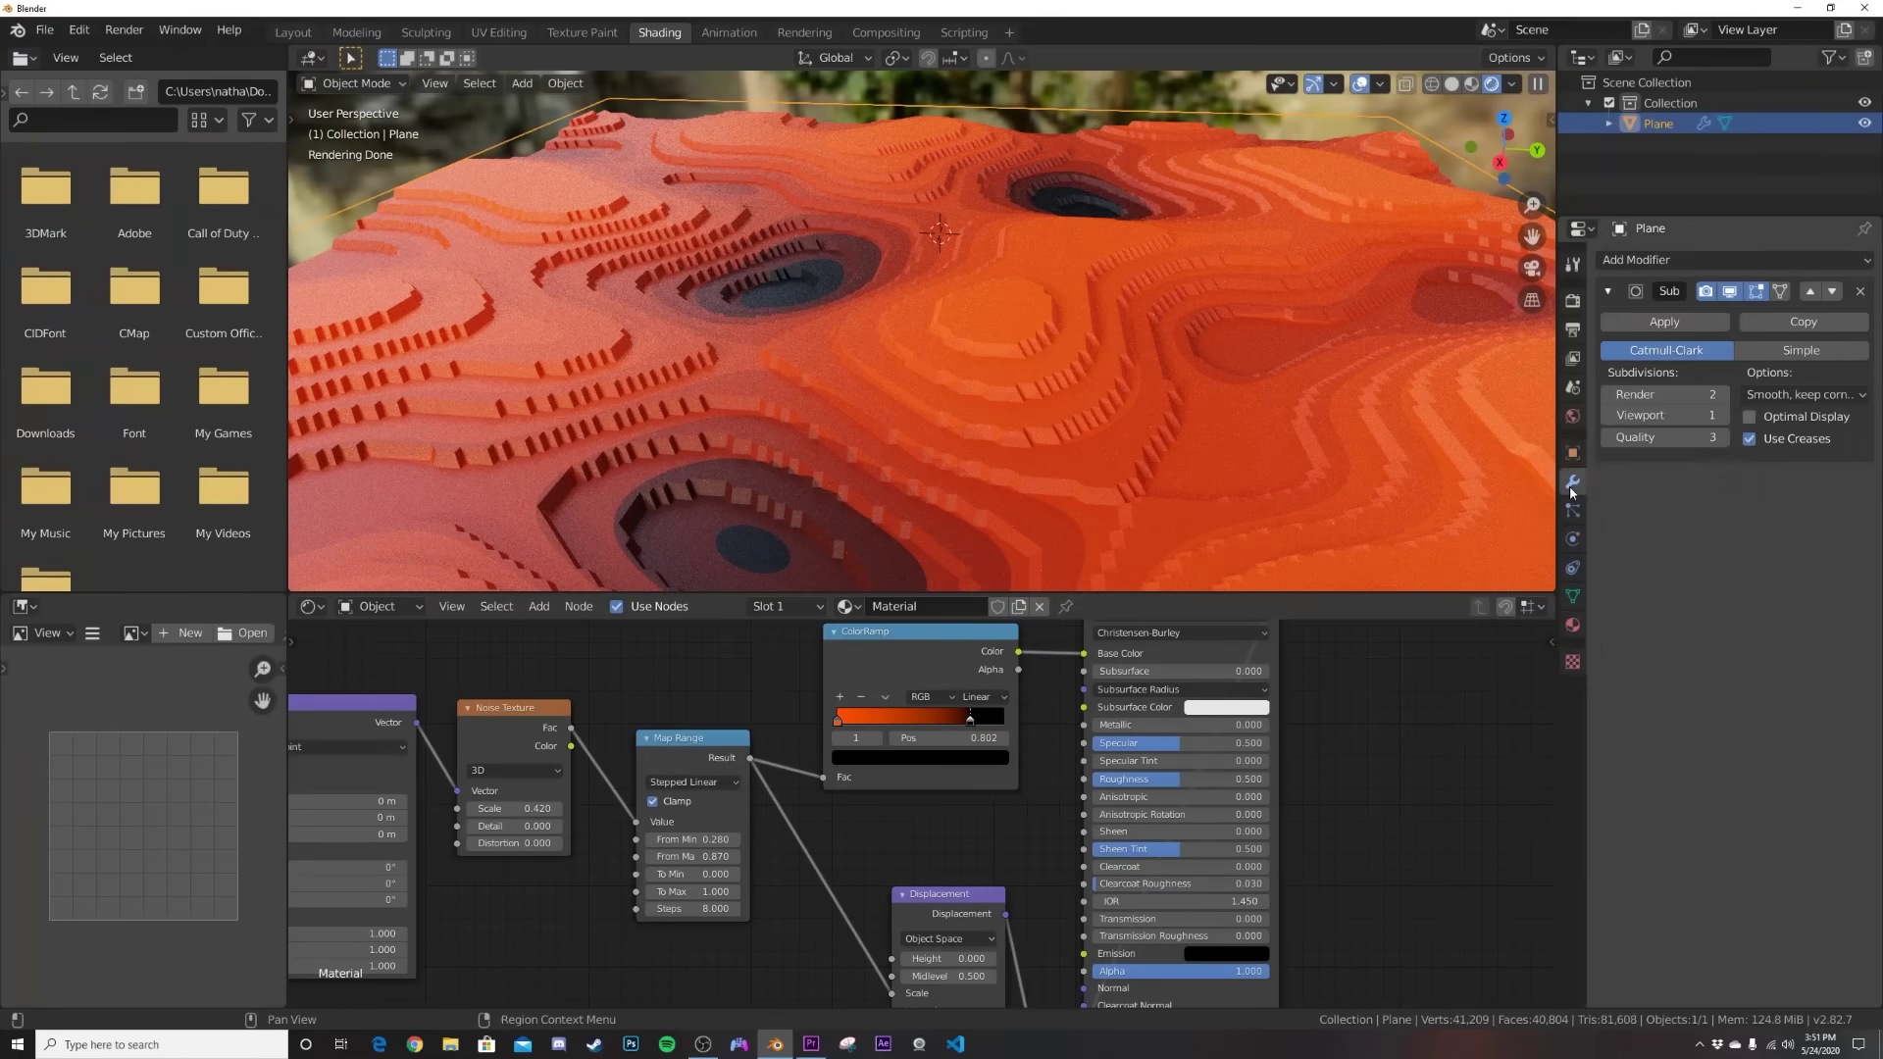
pyautogui.click(1662, 414)
pyautogui.write('3')
pyautogui.press('Return')
pyautogui.click(1659, 396)
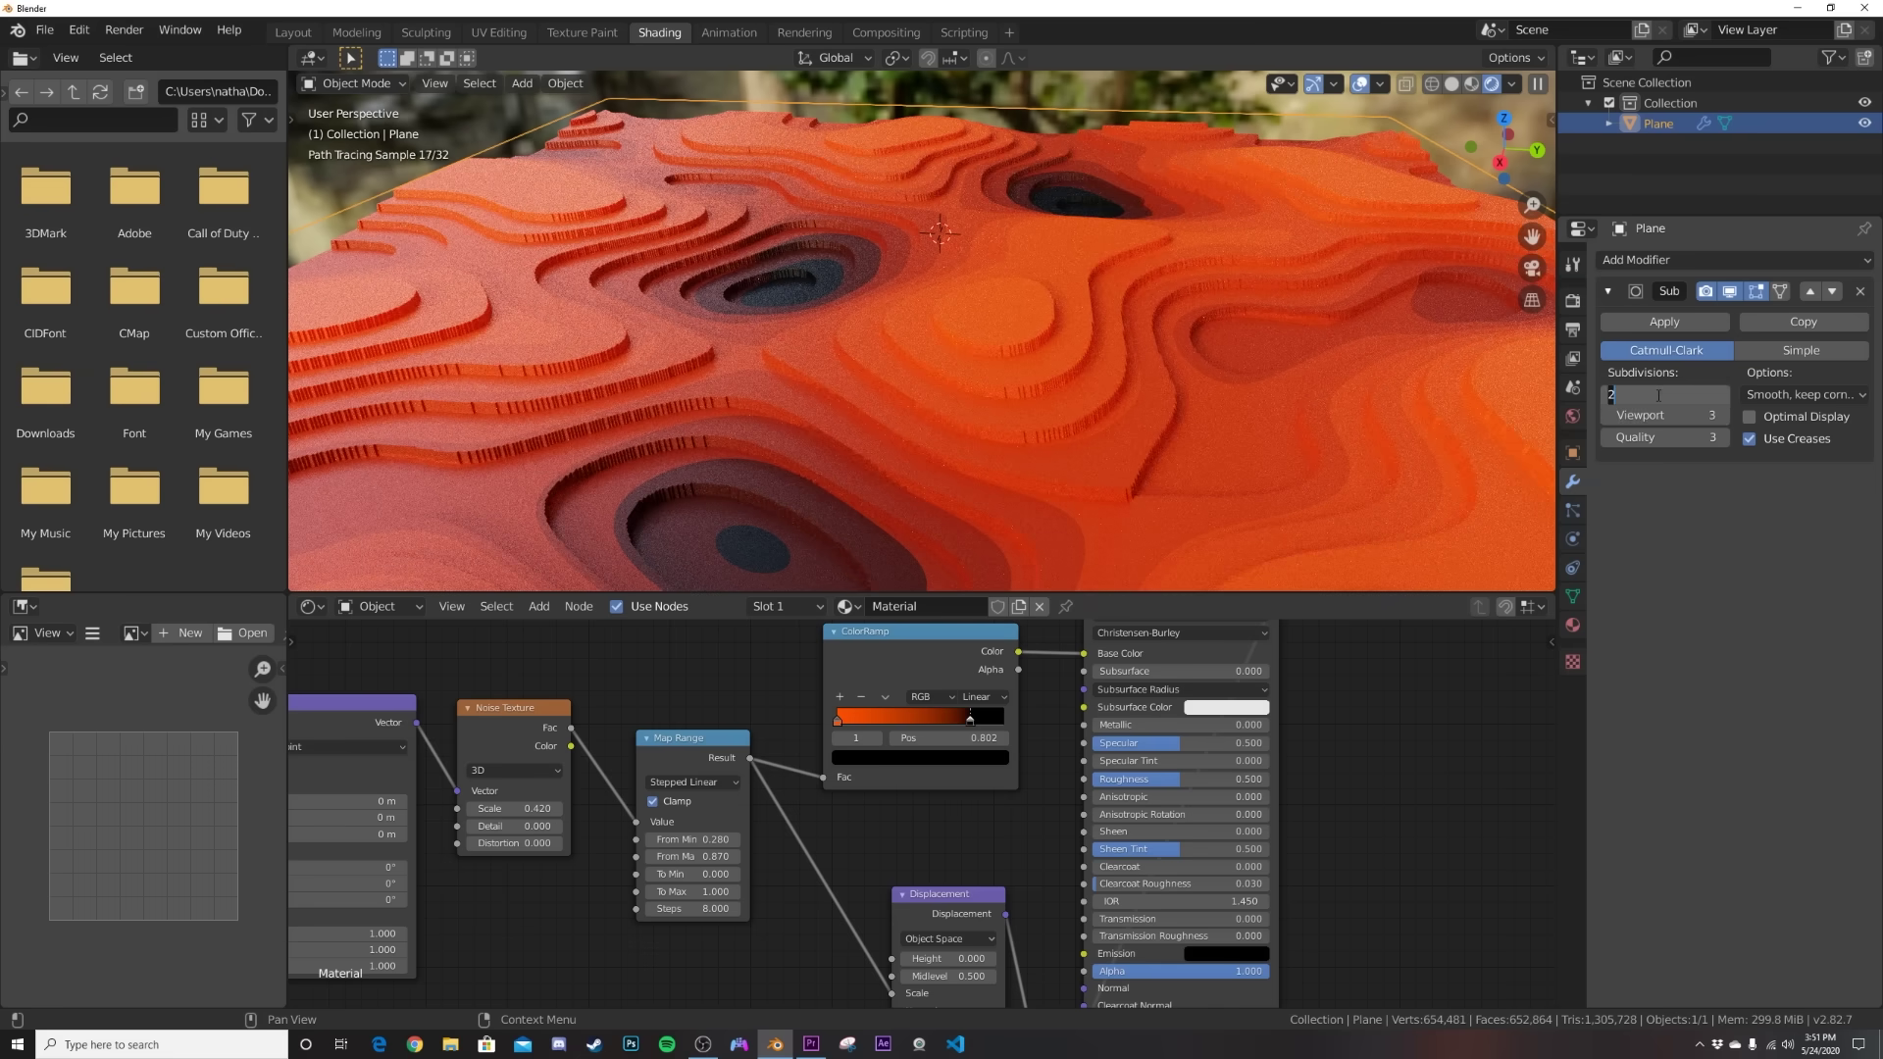
# Add a middle stop to the ColorRamp at position 0.401 and colour it crimson.
pyautogui.moveTo(829, 349)
pyautogui.mouseDown(button='middle')
pyautogui.moveTo(995, 454)
pyautogui.moveTo(1004, 410)
pyautogui.moveTo(985, 526)
pyautogui.mouseUp(button='middle')
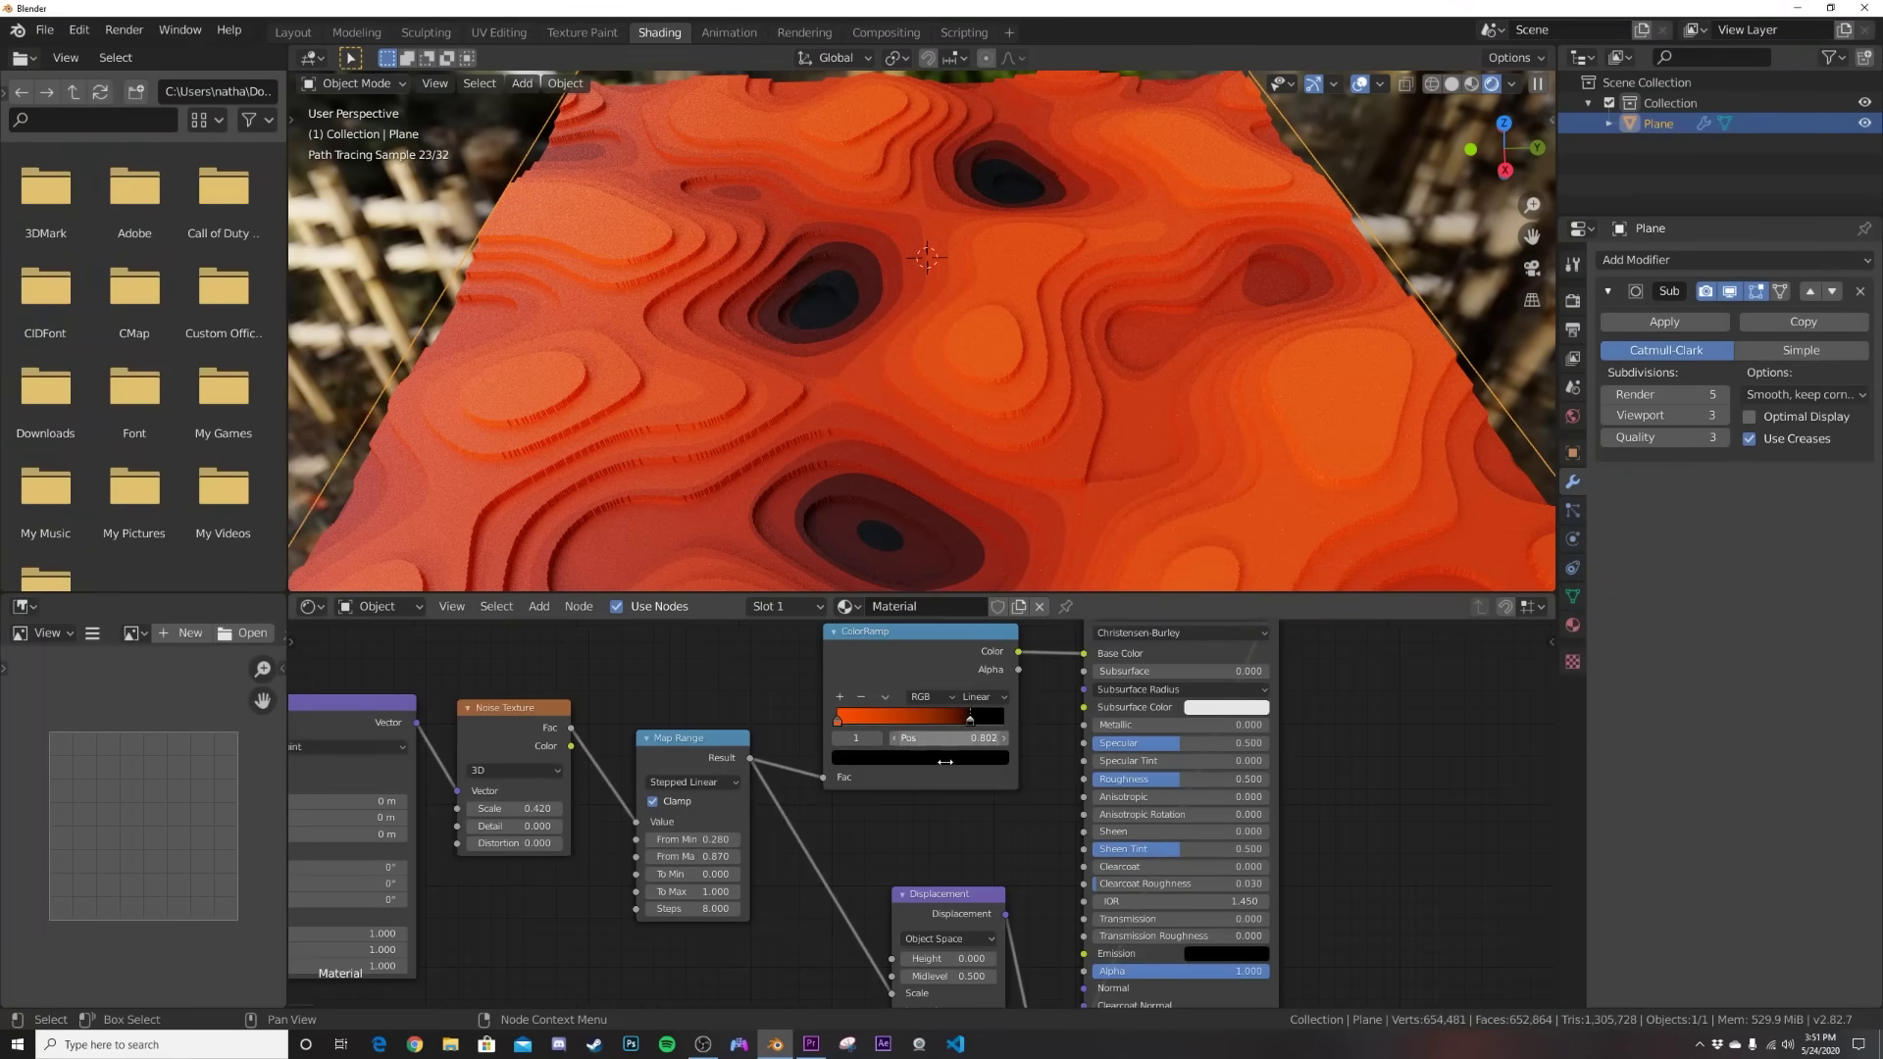
pyautogui.moveTo(945, 762); pyautogui.dragTo(933, 827, button='middle')
pyautogui.click(832, 761)
pyautogui.click(890, 788)
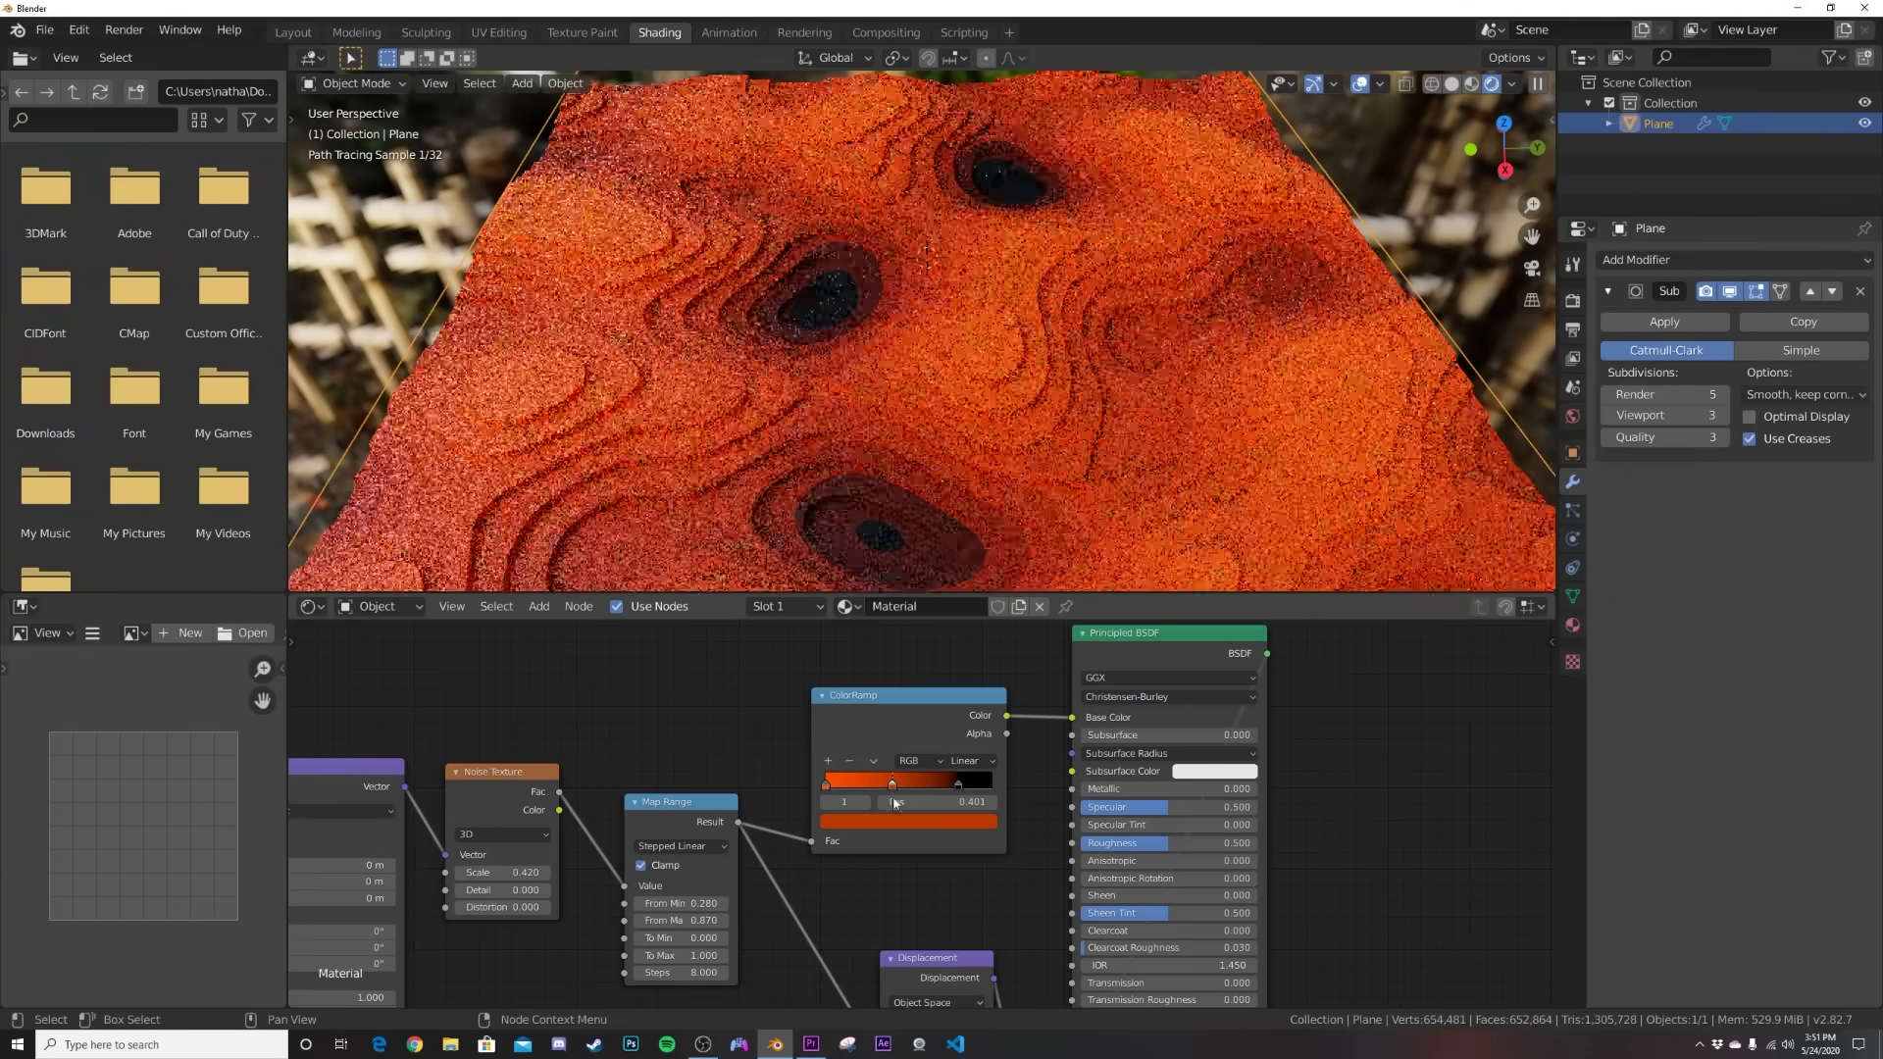
pyautogui.click(898, 820)
pyautogui.moveTo(928, 691)
pyautogui.mouseDown()
pyautogui.moveTo(941, 677)
pyautogui.moveTo(905, 706)
pyautogui.mouseUp()
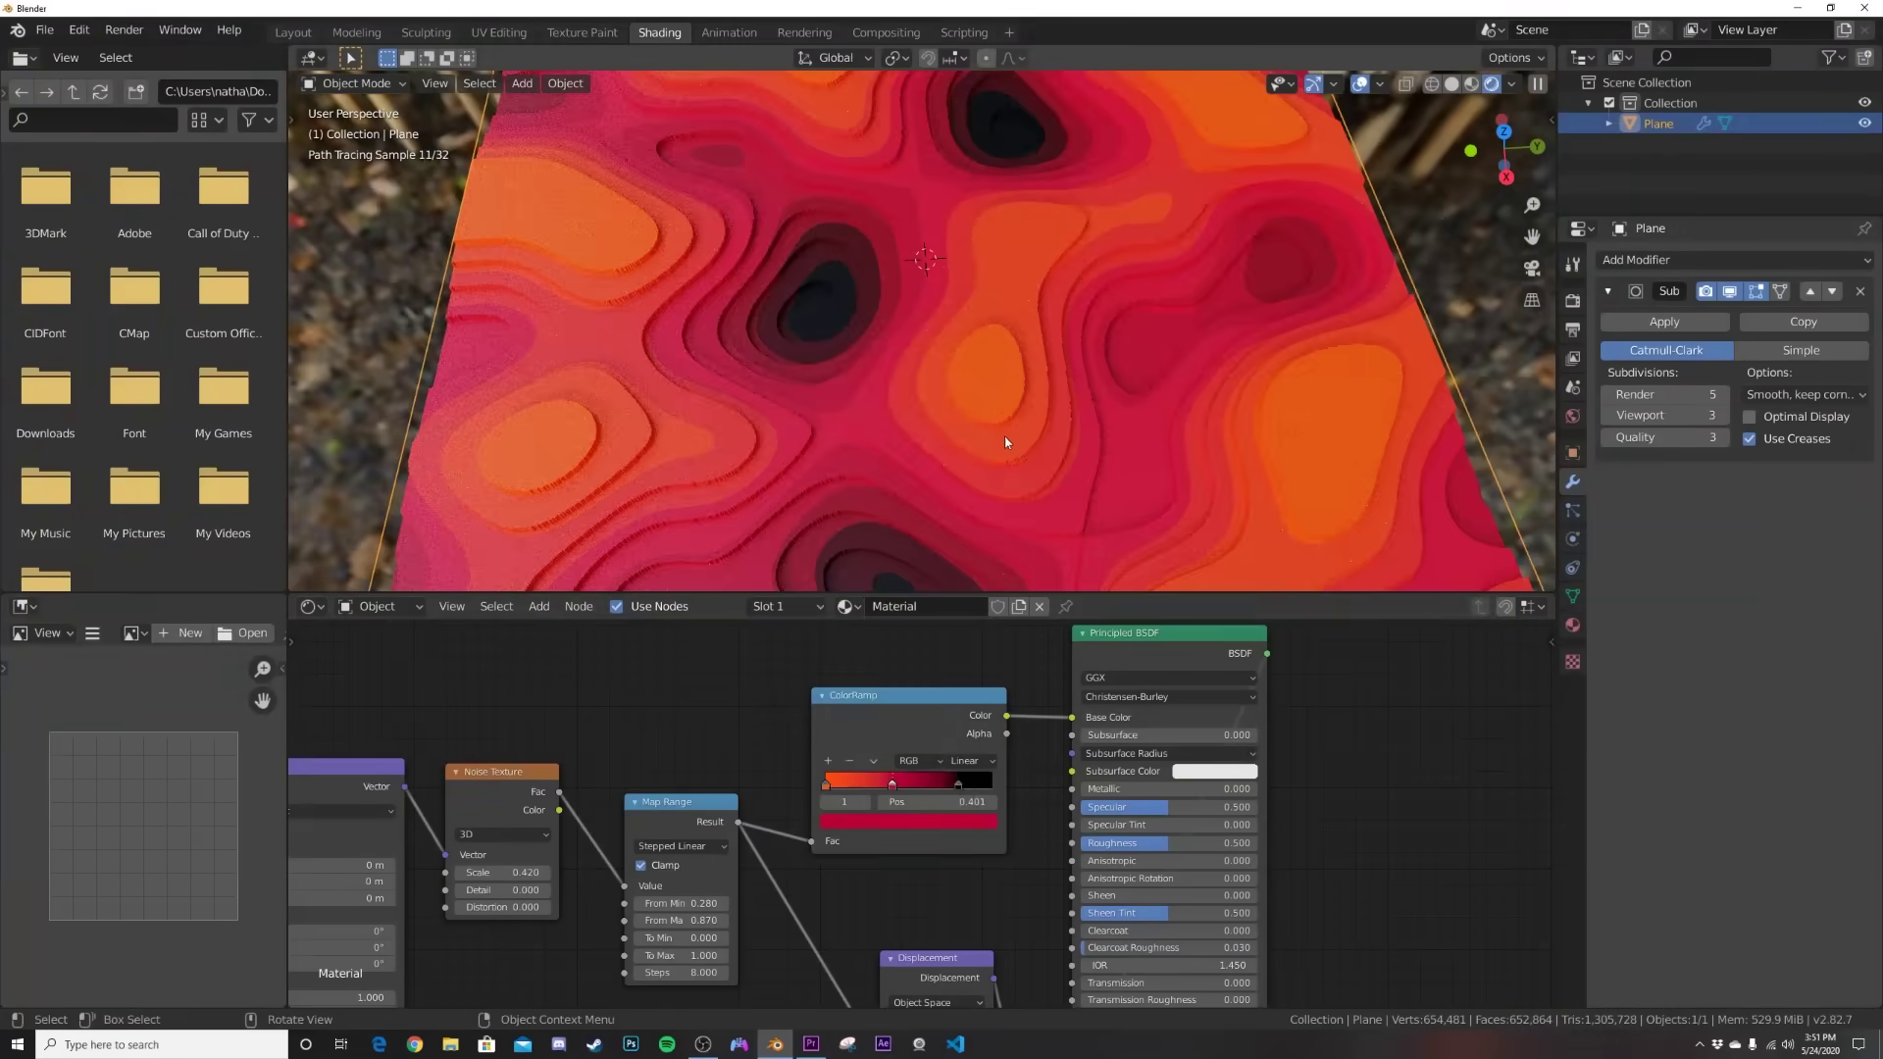
# Switch the viewport shading to Material Preview and frame the plane's coloured noise pattern.
pyautogui.moveTo(1000, 437); pyautogui.dragTo(993, 350, button='middle')
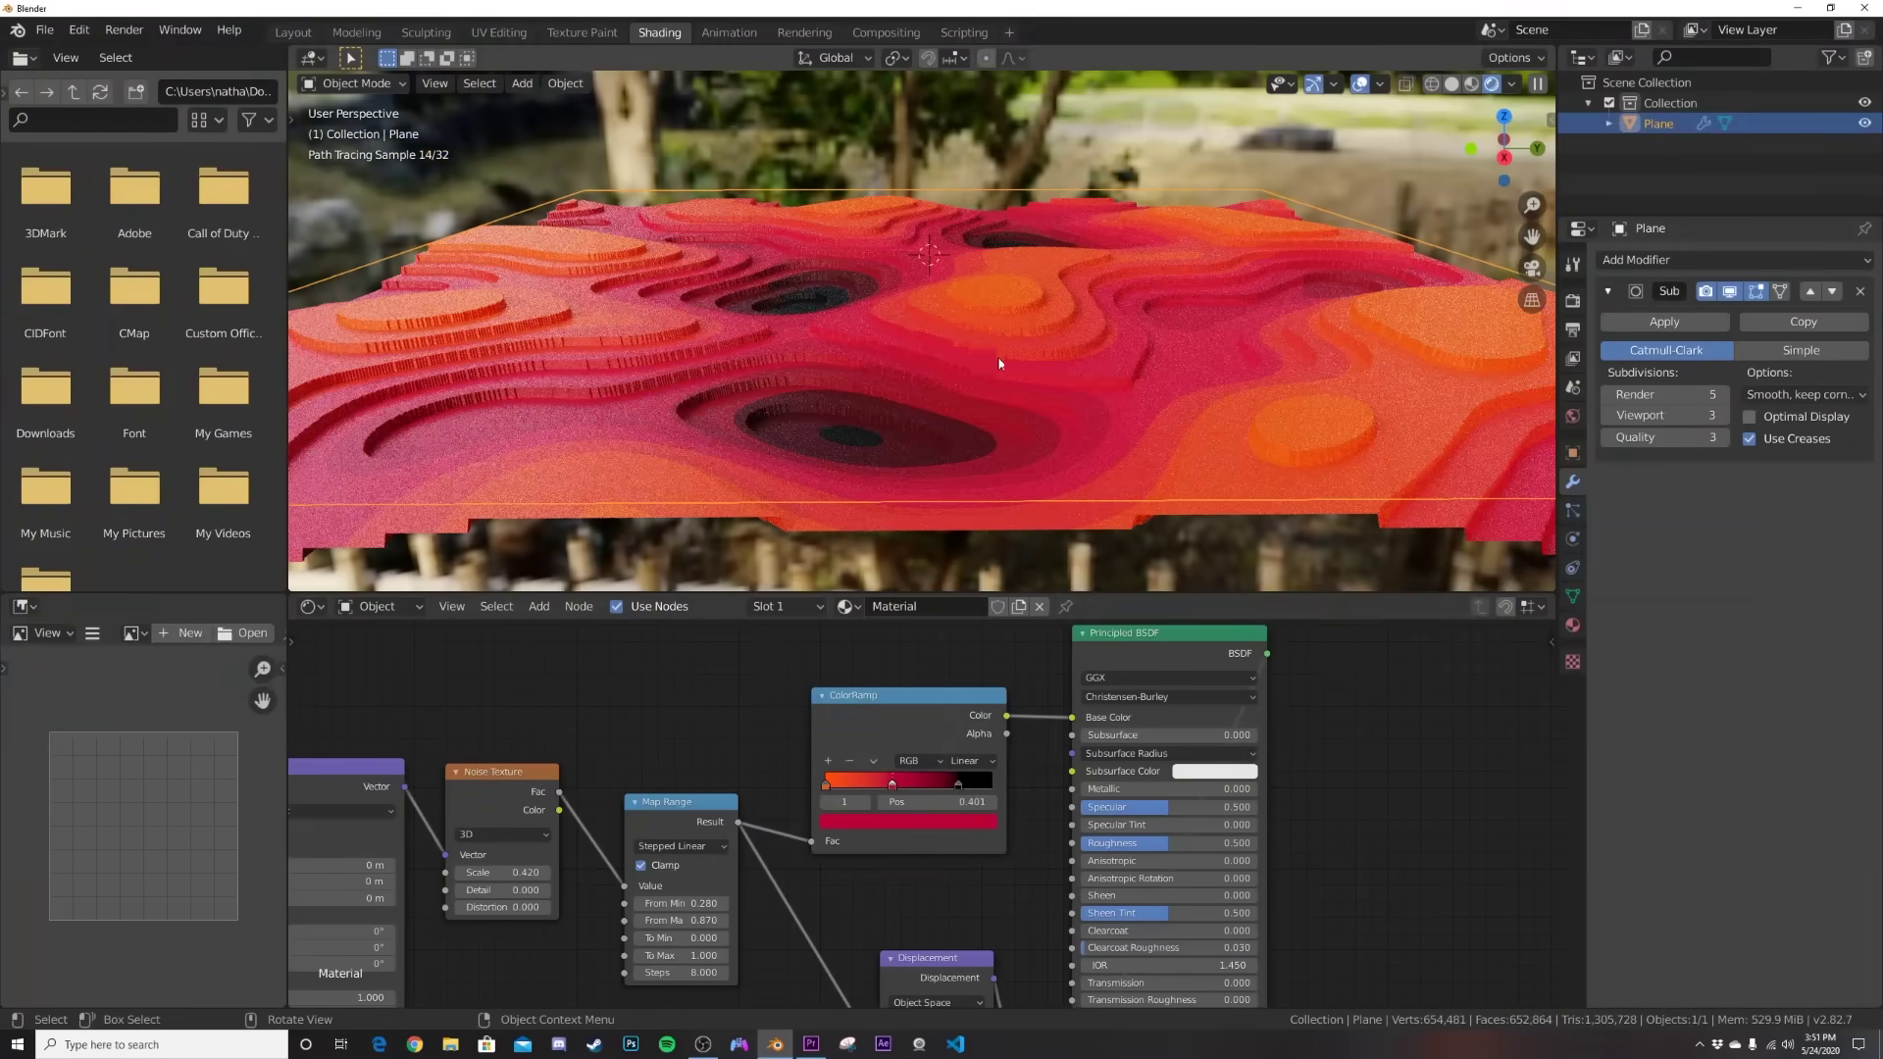
pyautogui.scroll(3, 993, 350)
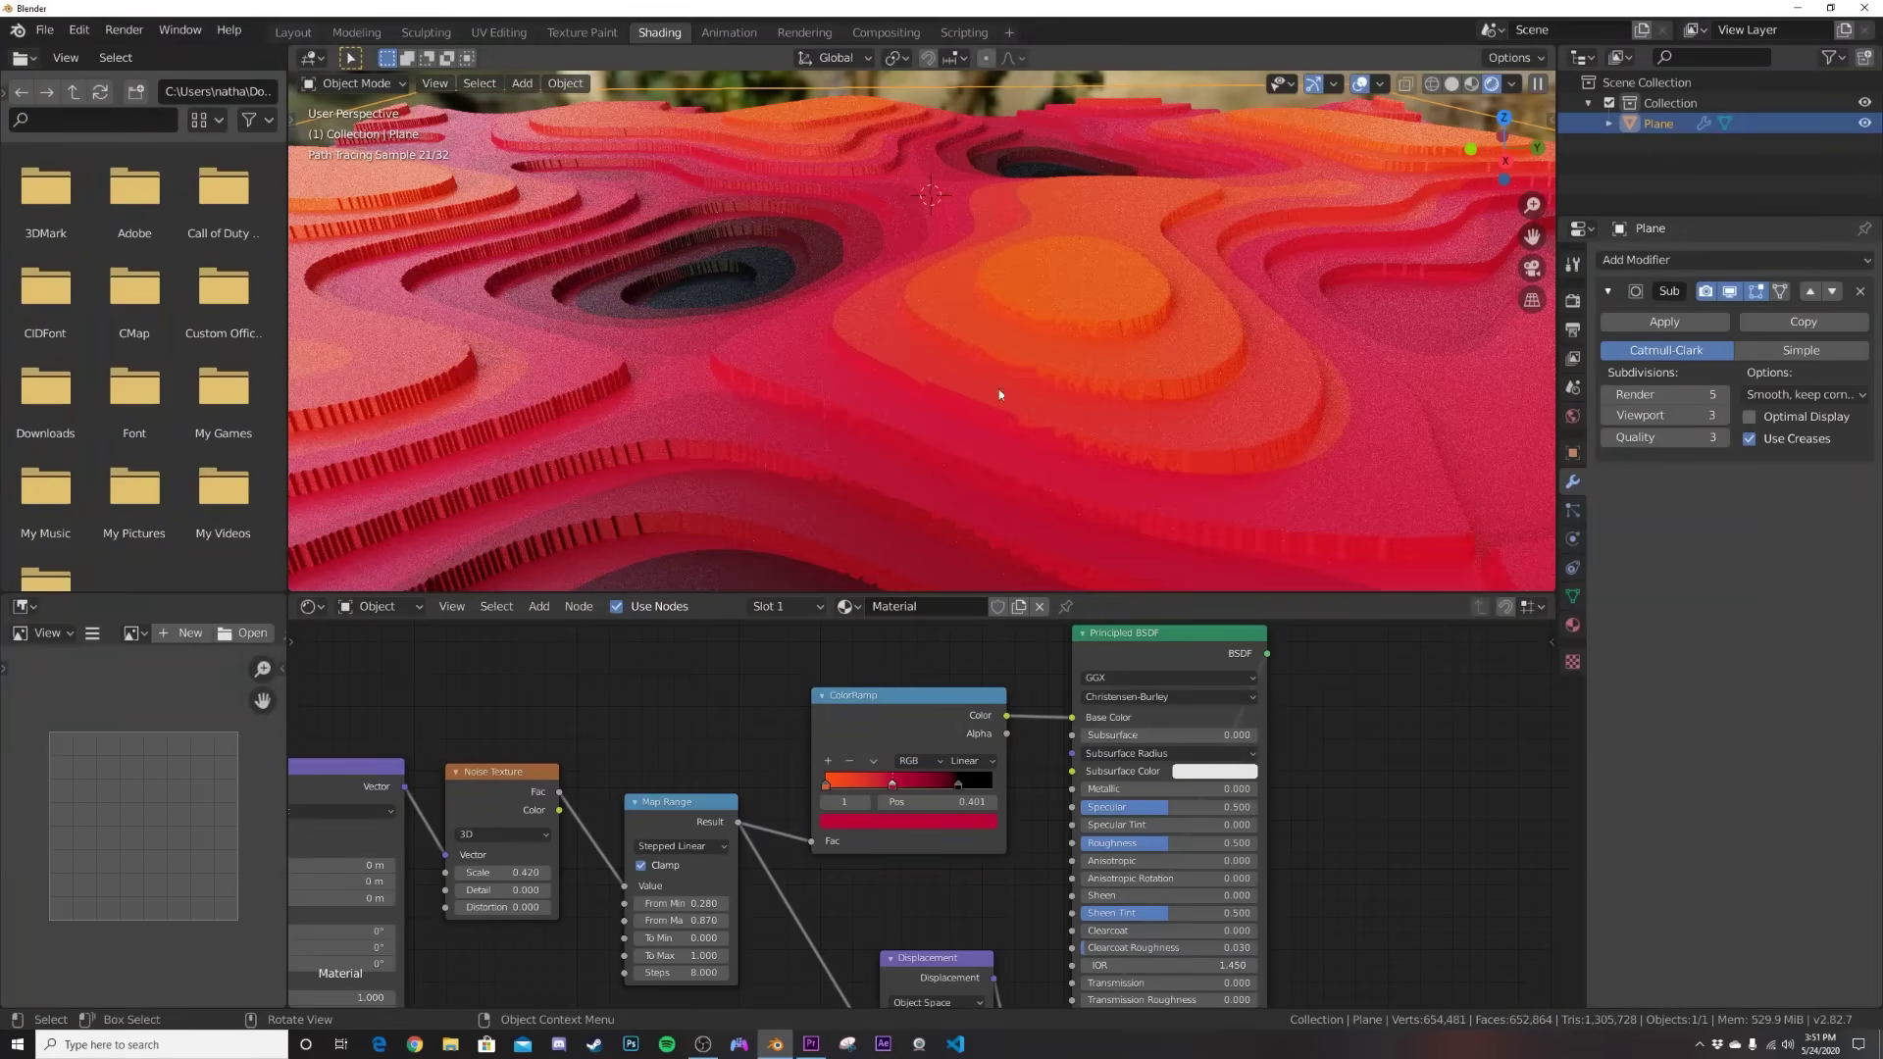
pyautogui.moveTo(606, 790); pyautogui.dragTo(697, 749, button='middle')
pyautogui.press('z')
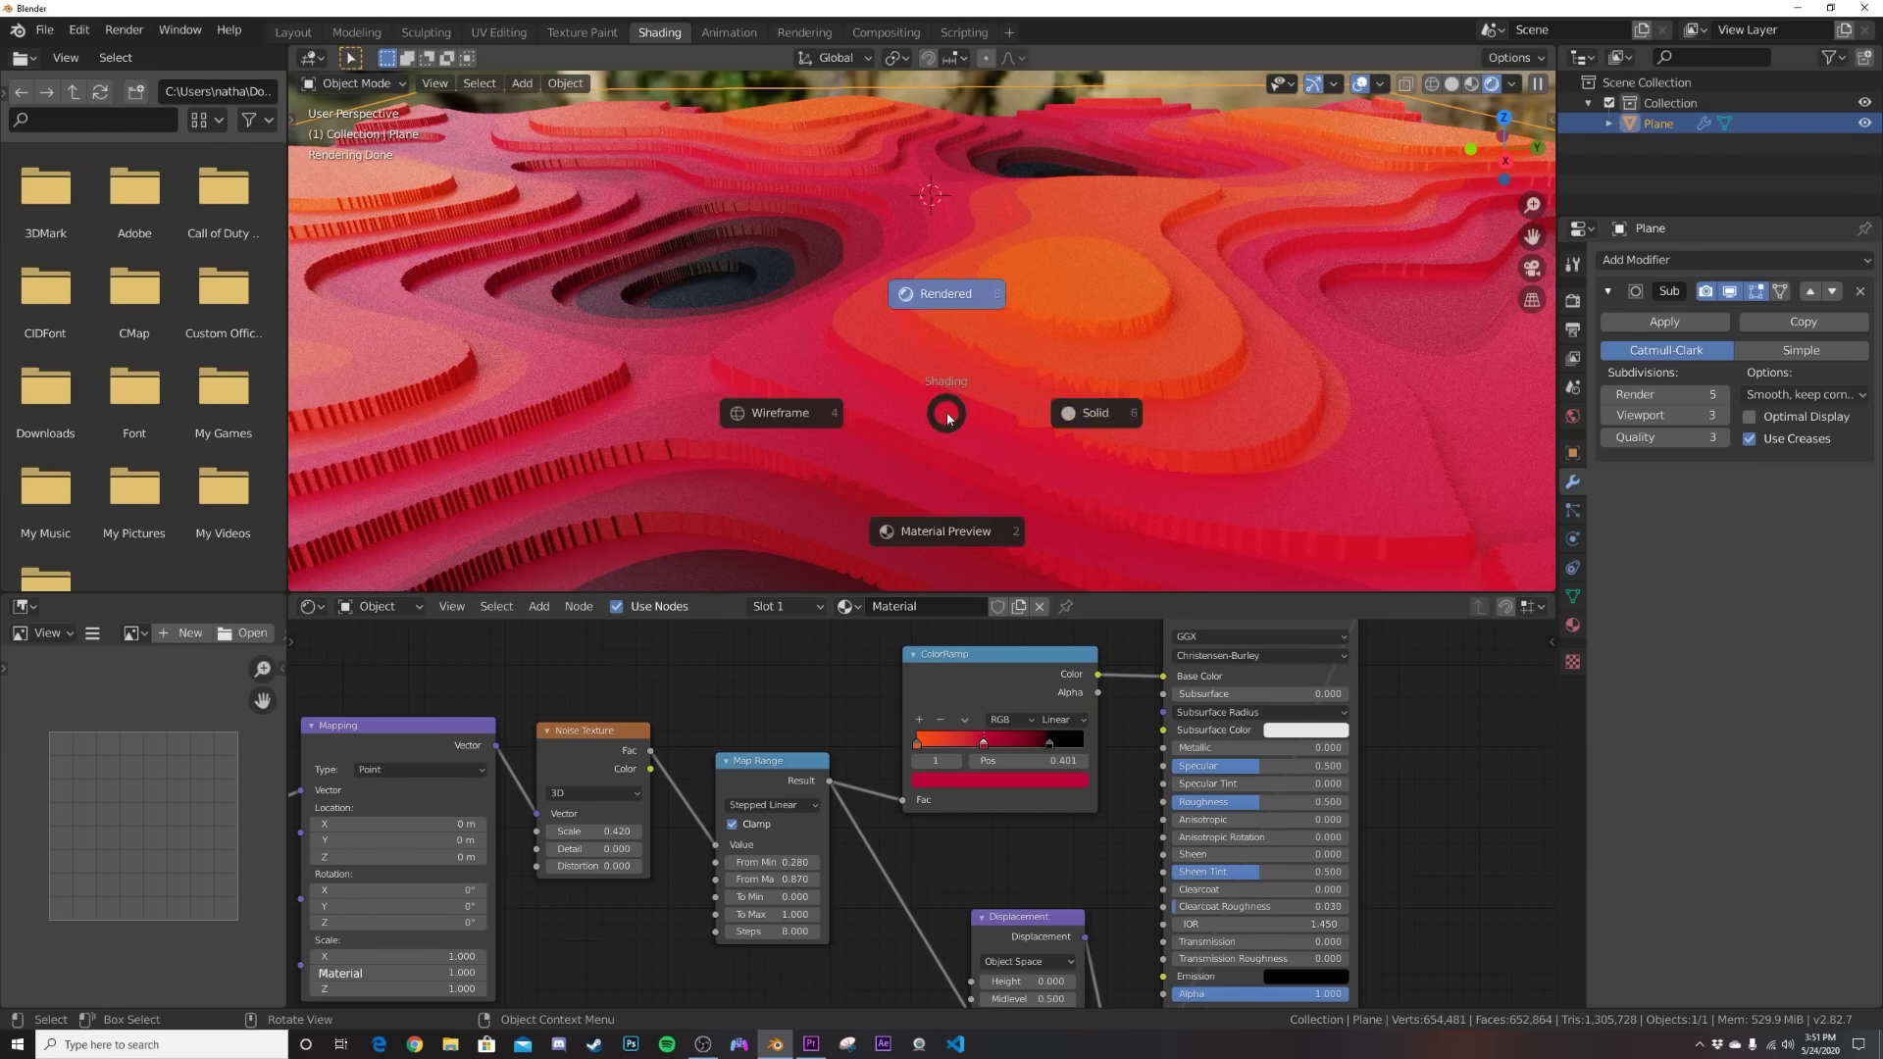
pyautogui.click(1005, 428)
pyautogui.press('z')
pyautogui.click(731, 587)
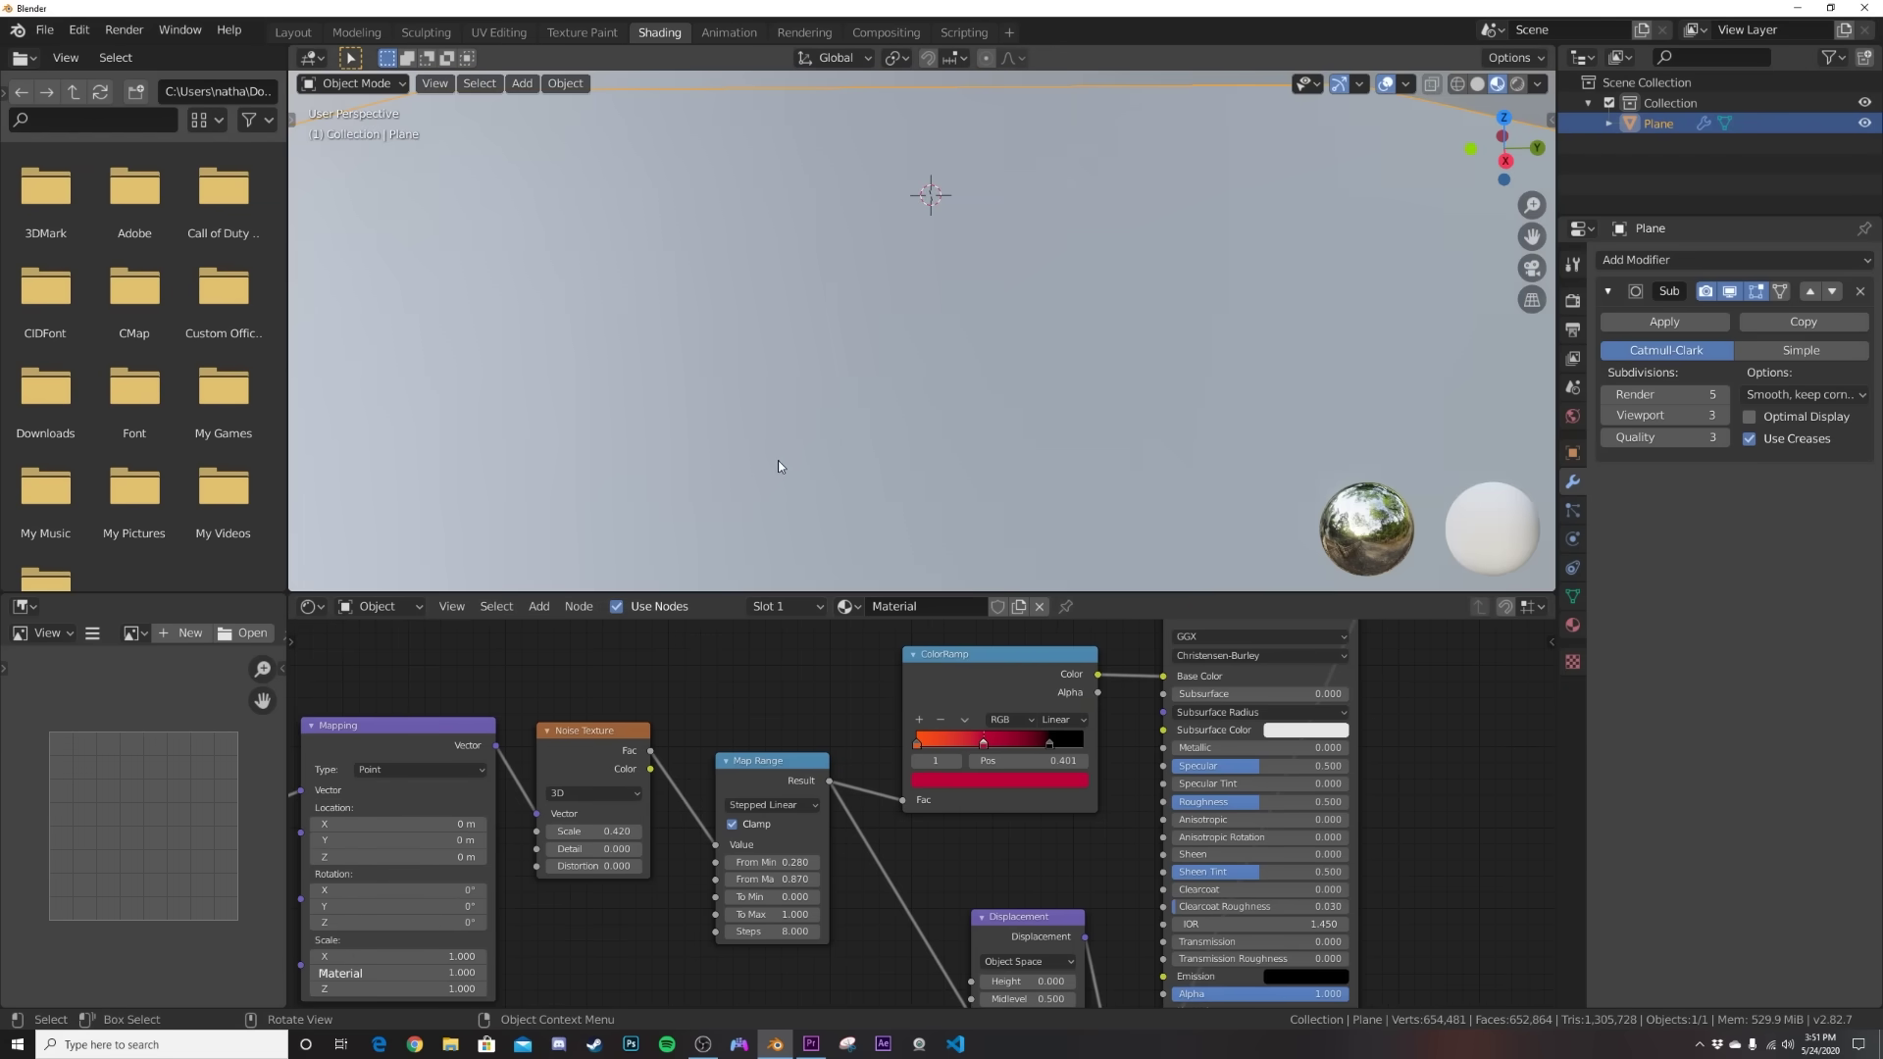
pyautogui.moveTo(942, 316)
pyautogui.mouseDown(button='middle')
pyautogui.moveTo(985, 400)
pyautogui.moveTo(979, 321)
pyautogui.mouseUp(button='middle')
pyautogui.scroll(-4, 978, 321)
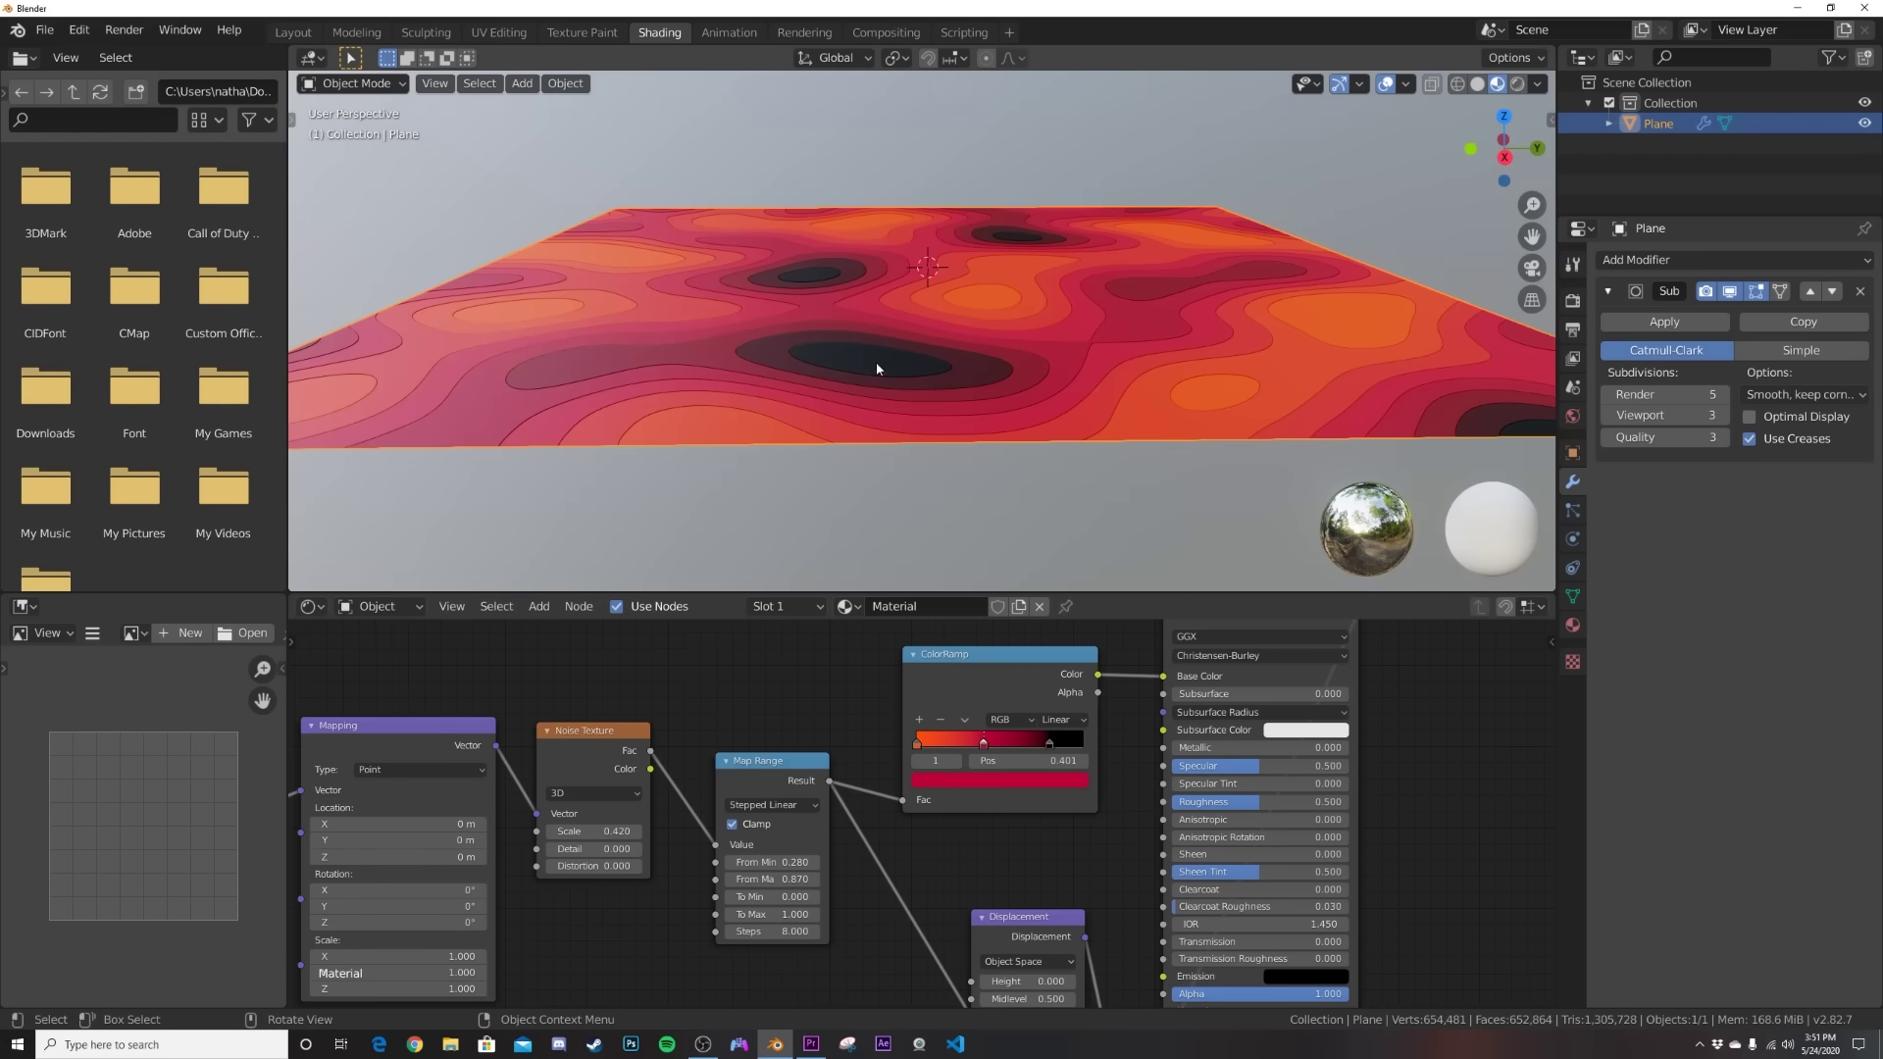
pyautogui.scroll(3, 873, 382)
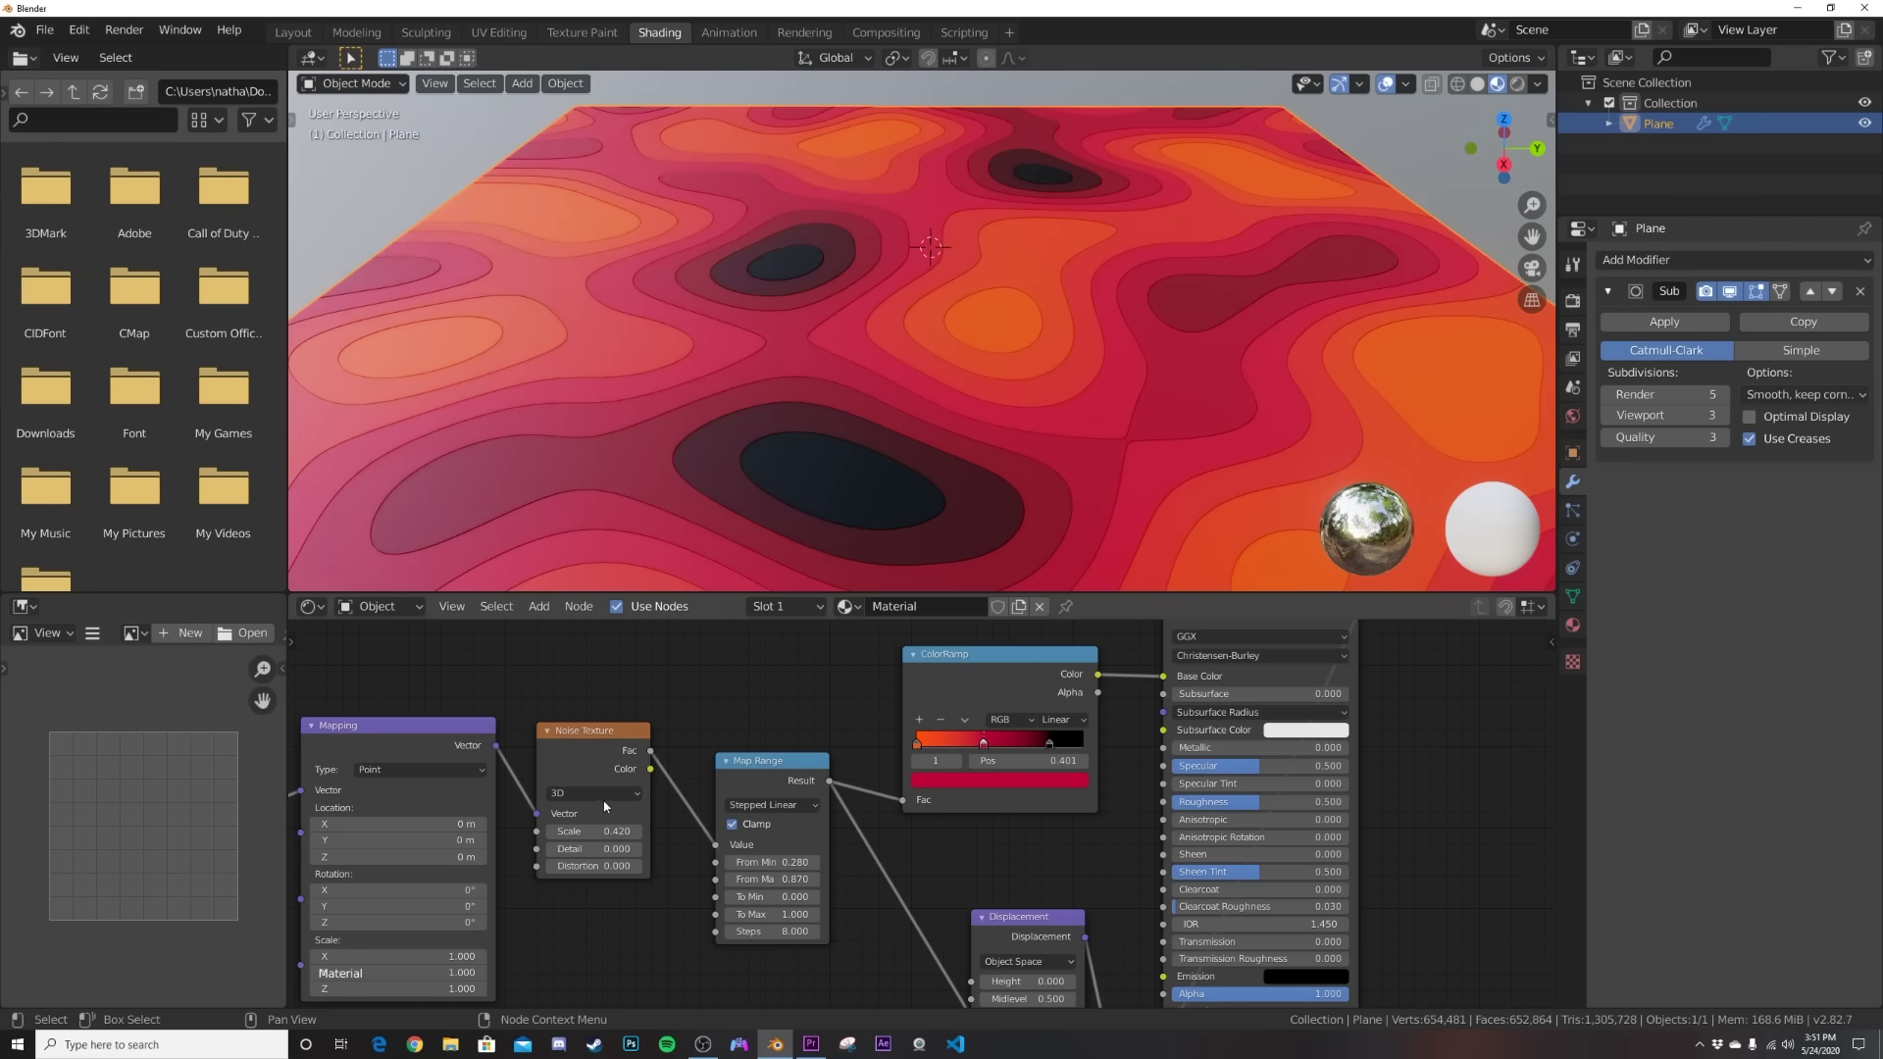
# Make the Noise Texture 4D with W at about 10.02, and return the viewport to Rendered shading.
pyautogui.click(599, 793)
pyautogui.click(582, 864)
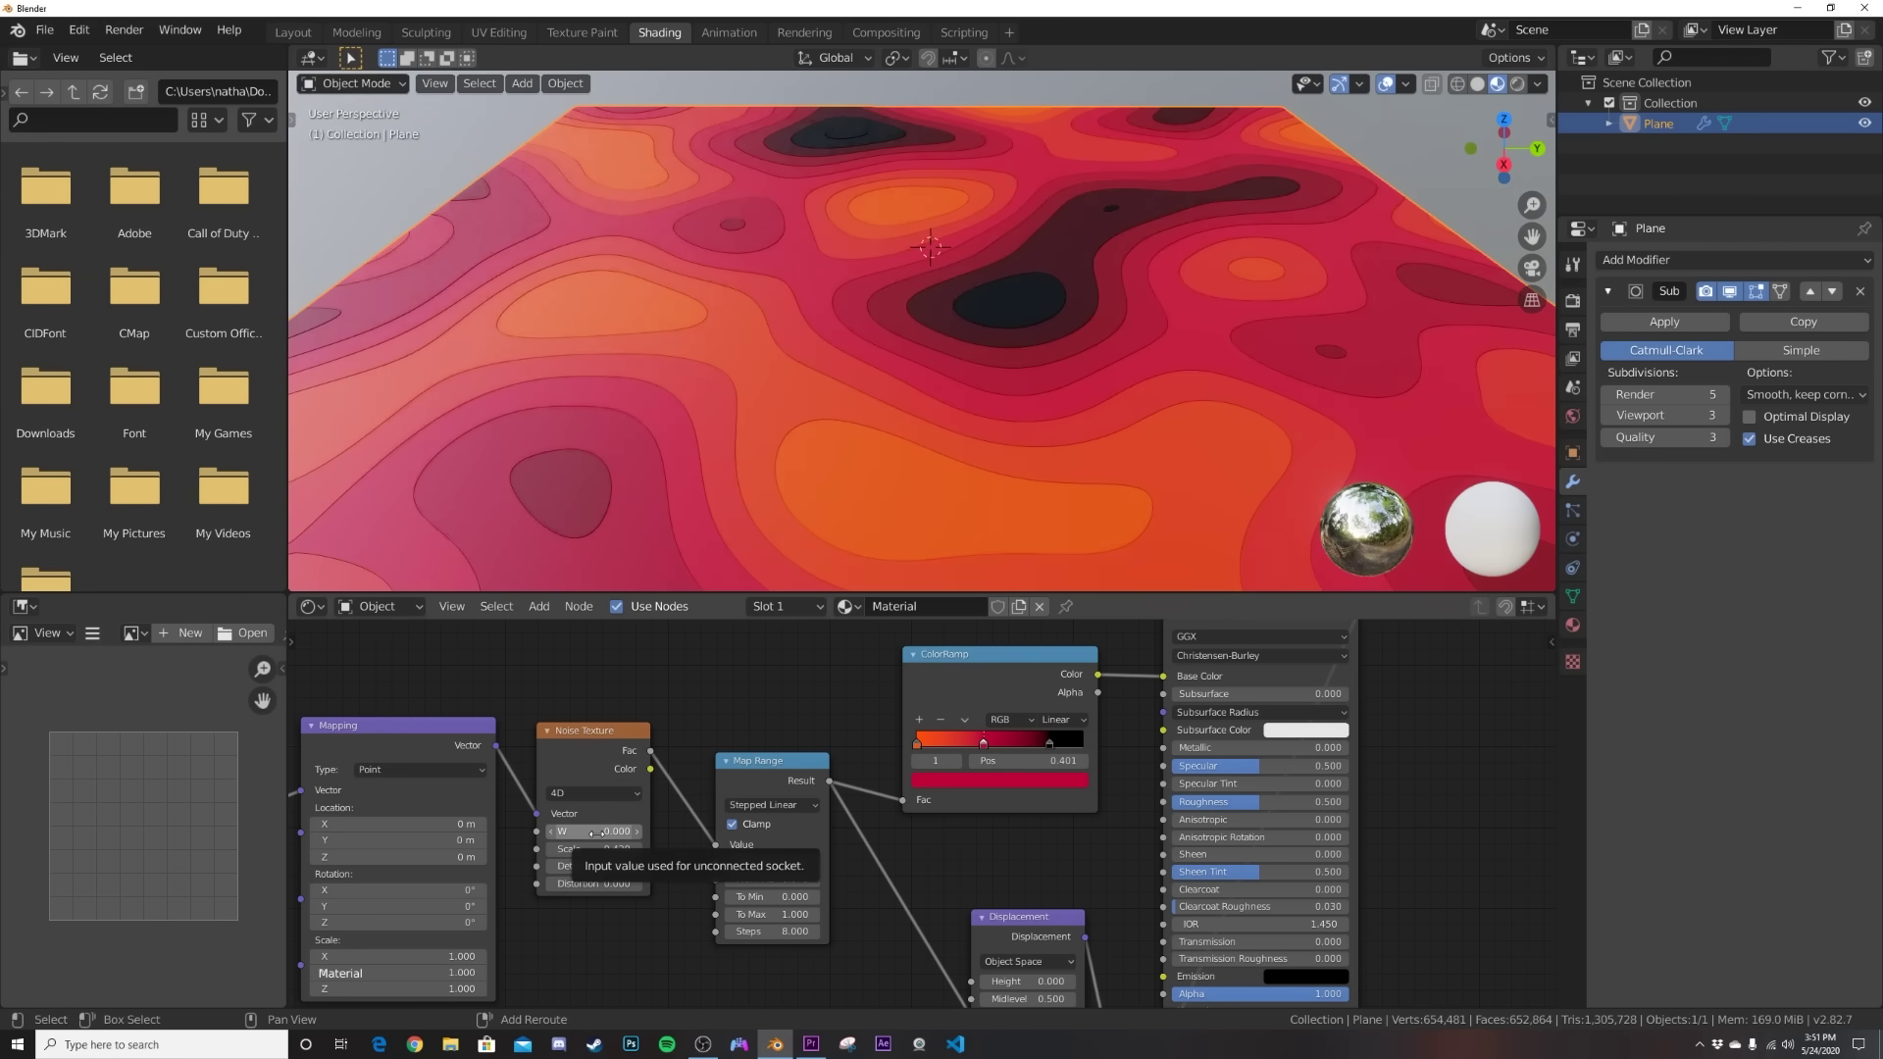
pyautogui.keyDown('shift'); pyautogui.moveTo(597, 832); pyautogui.dragTo(789, 833); pyautogui.keyUp('shift')
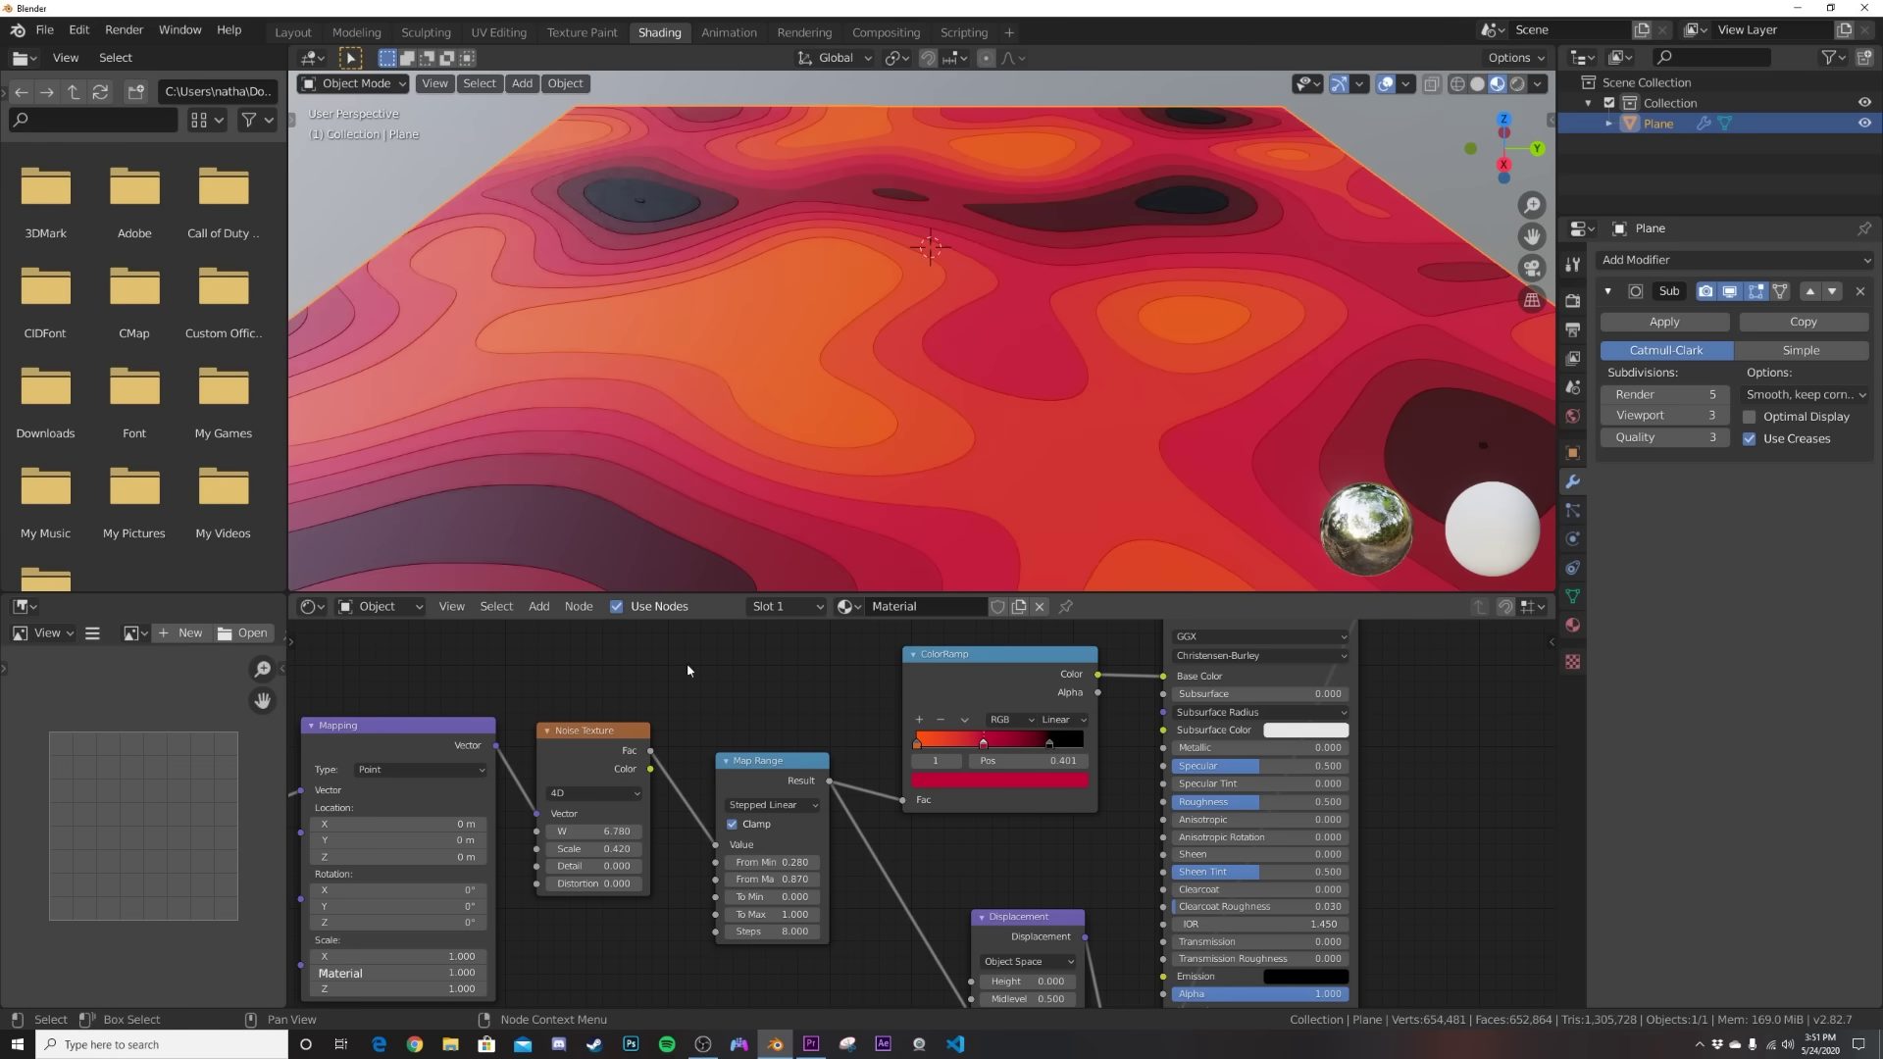
pyautogui.moveTo(593, 831); pyautogui.dragTo(707, 830)
pyautogui.press('z')
pyautogui.click(1072, 324)
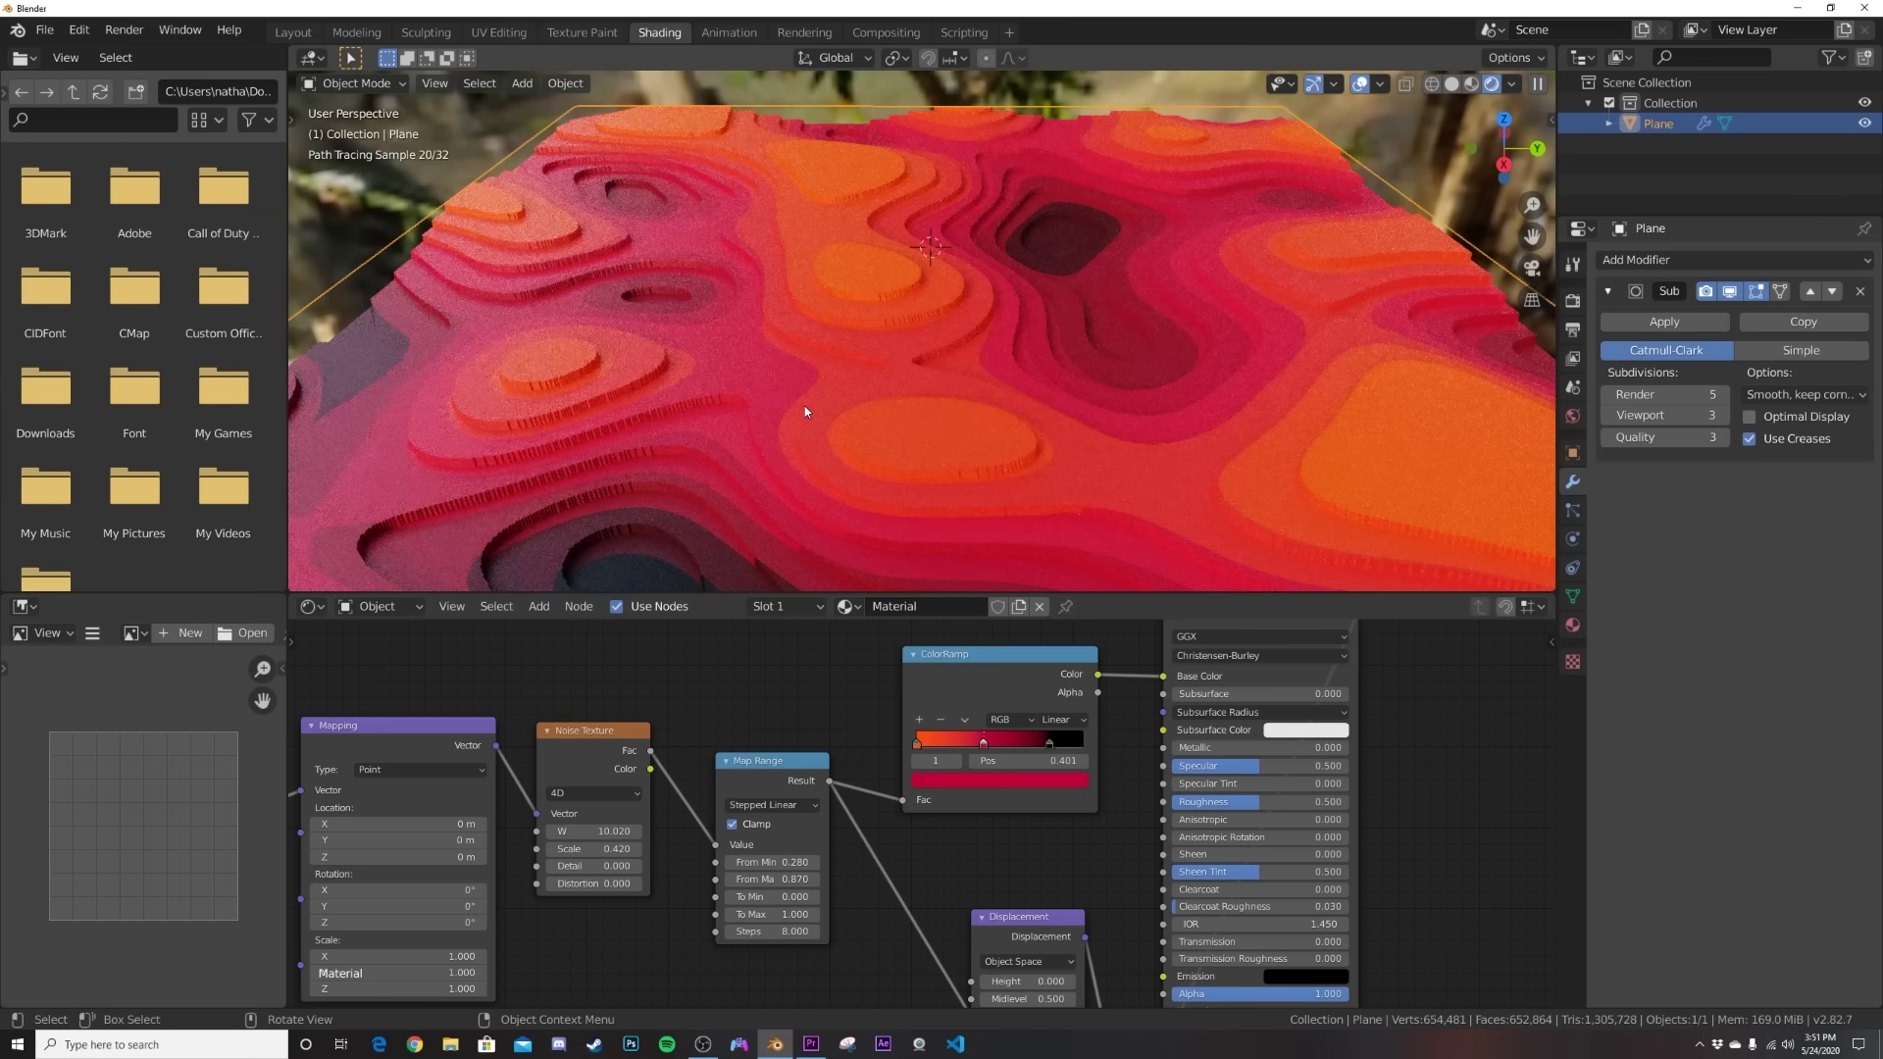
pyautogui.scroll(-2, 804, 411)
# Add a camera in the Layout workspace and align it to the current view.
pyautogui.click(293, 32)
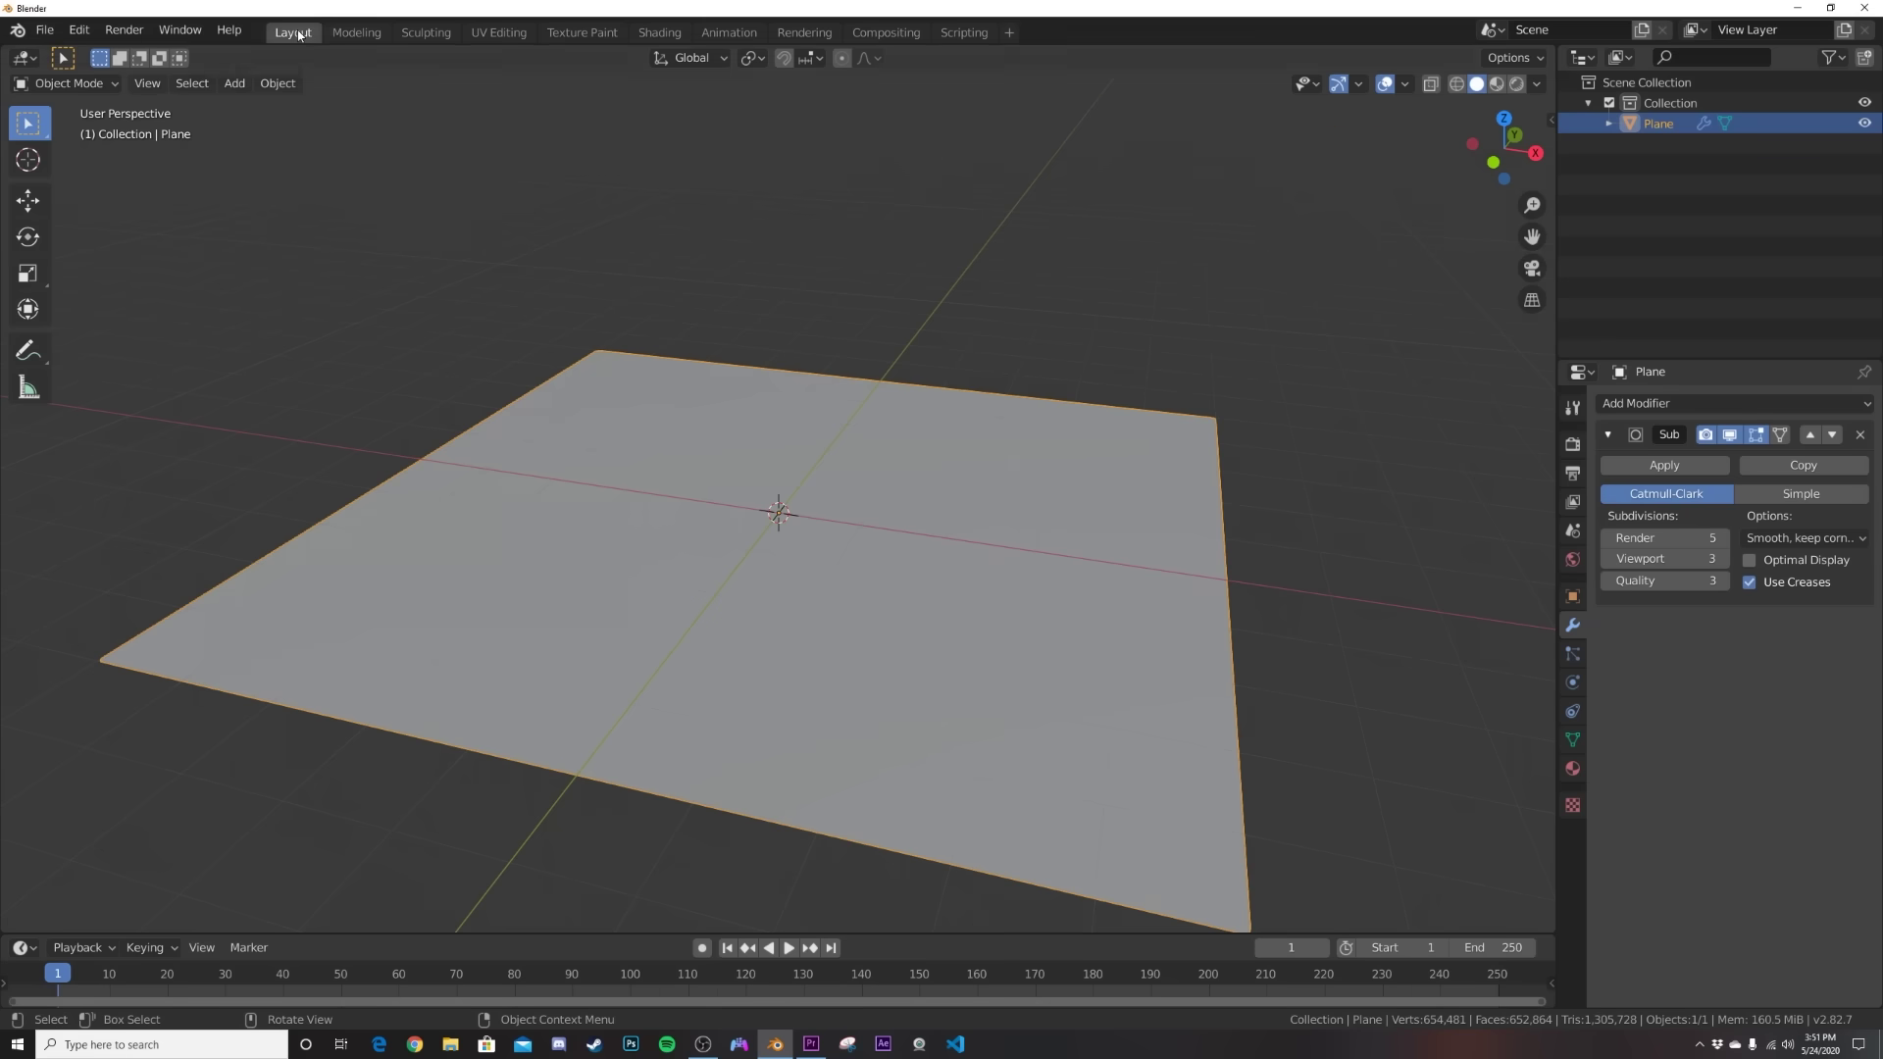
pyautogui.hotkey('shift', 'a')
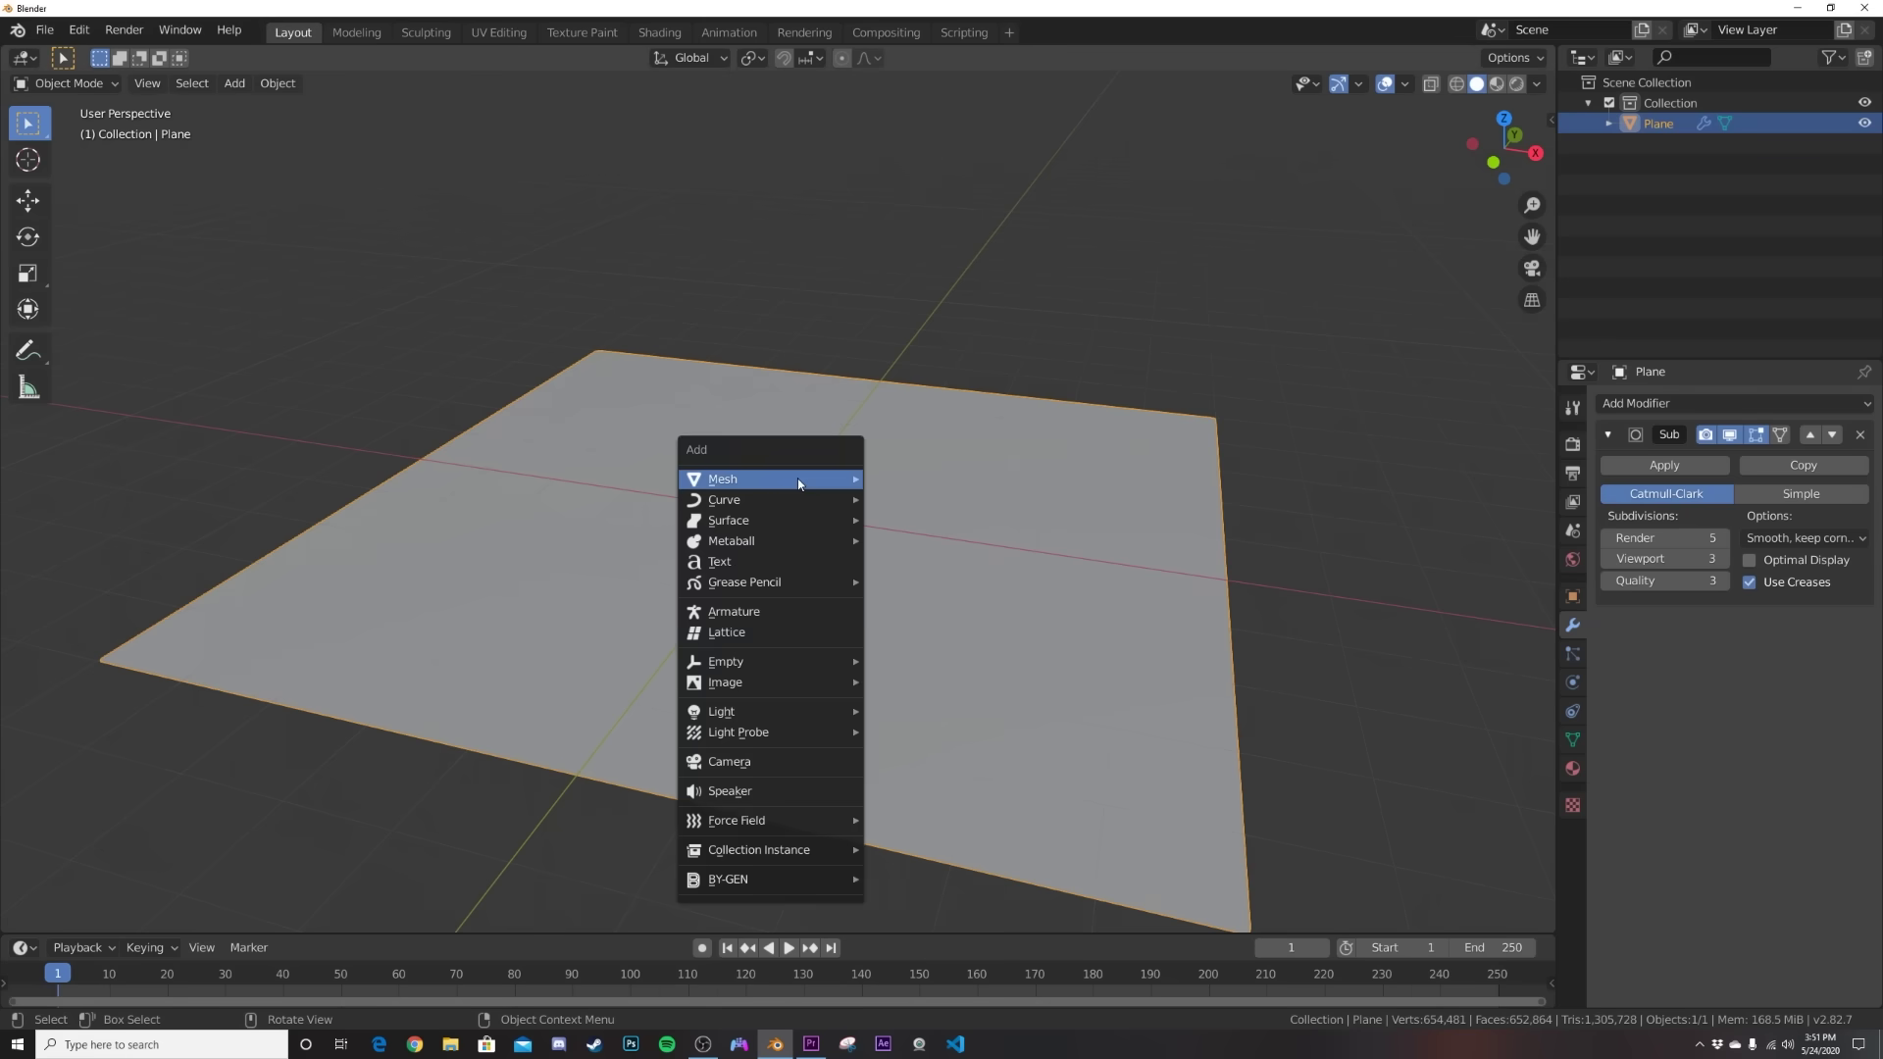
pyautogui.click(754, 768)
pyautogui.press('ctrl+alt+KP_0')
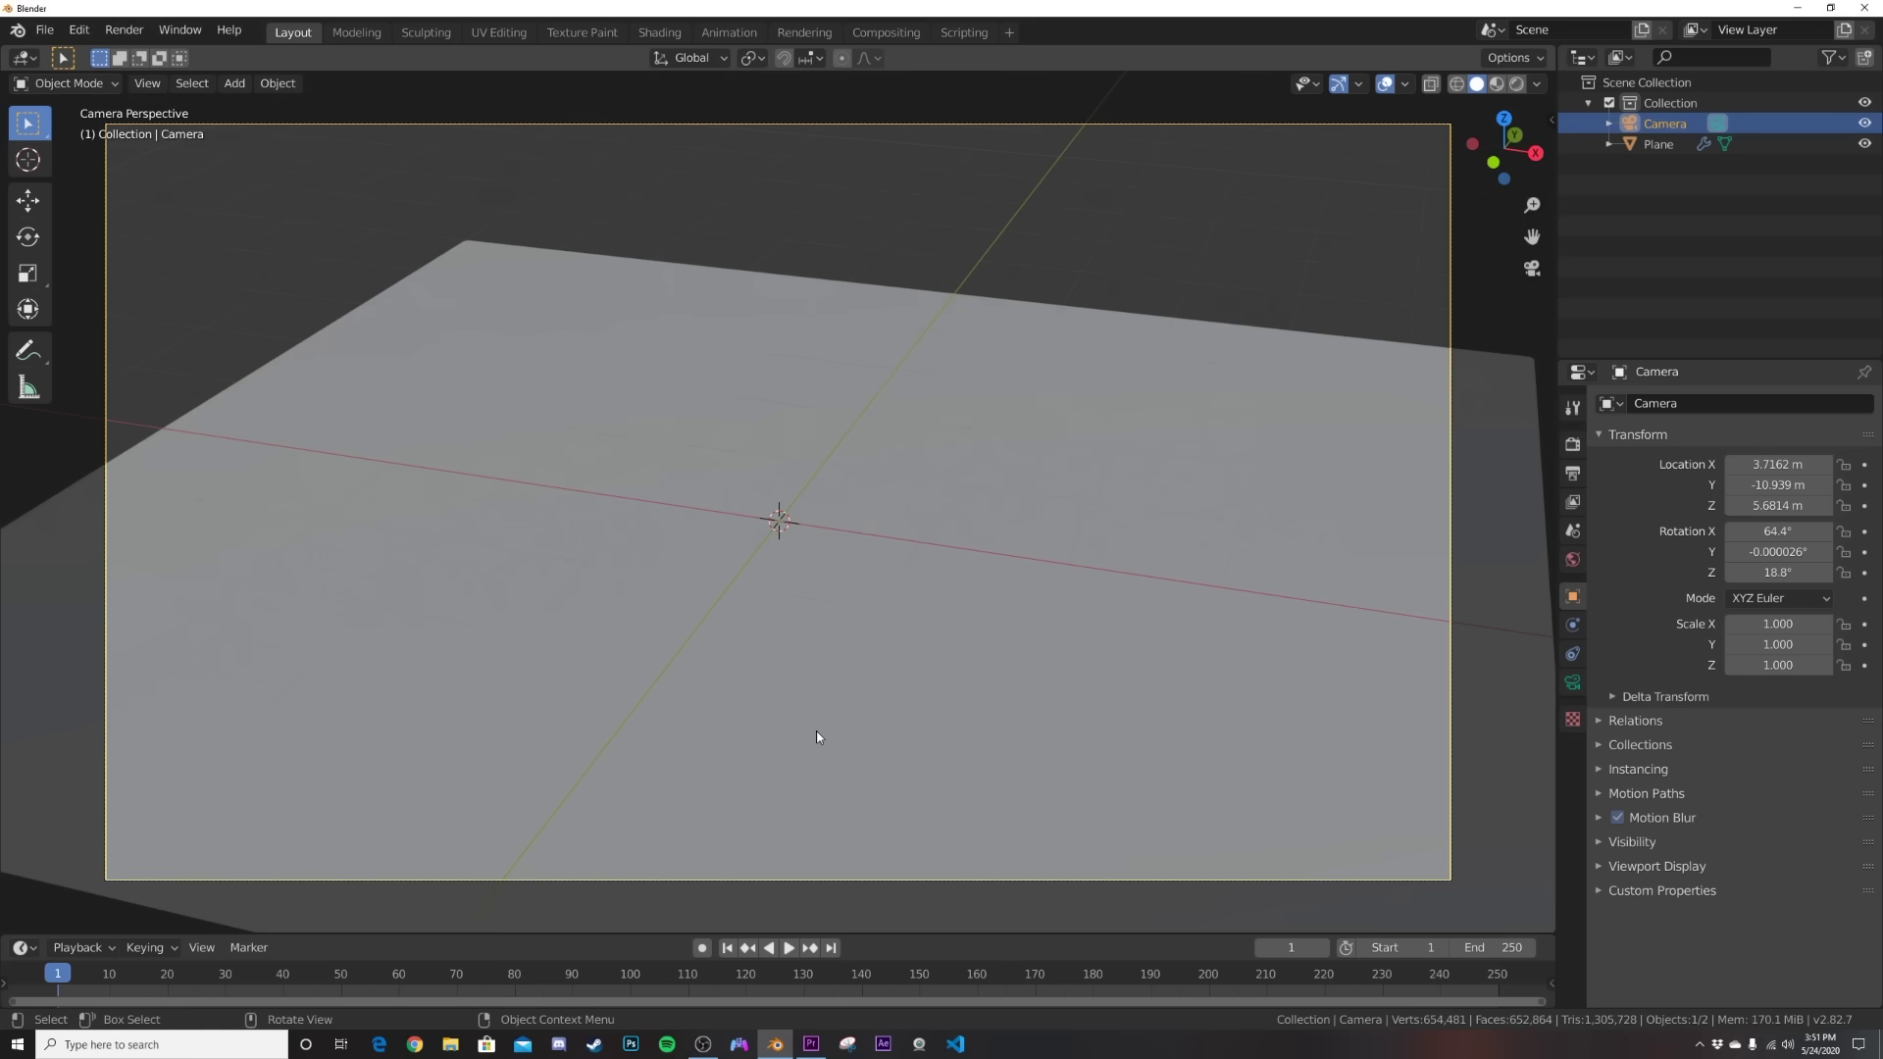
# Set the camera's lens type to Orthographic.
pyautogui.click(1572, 684)
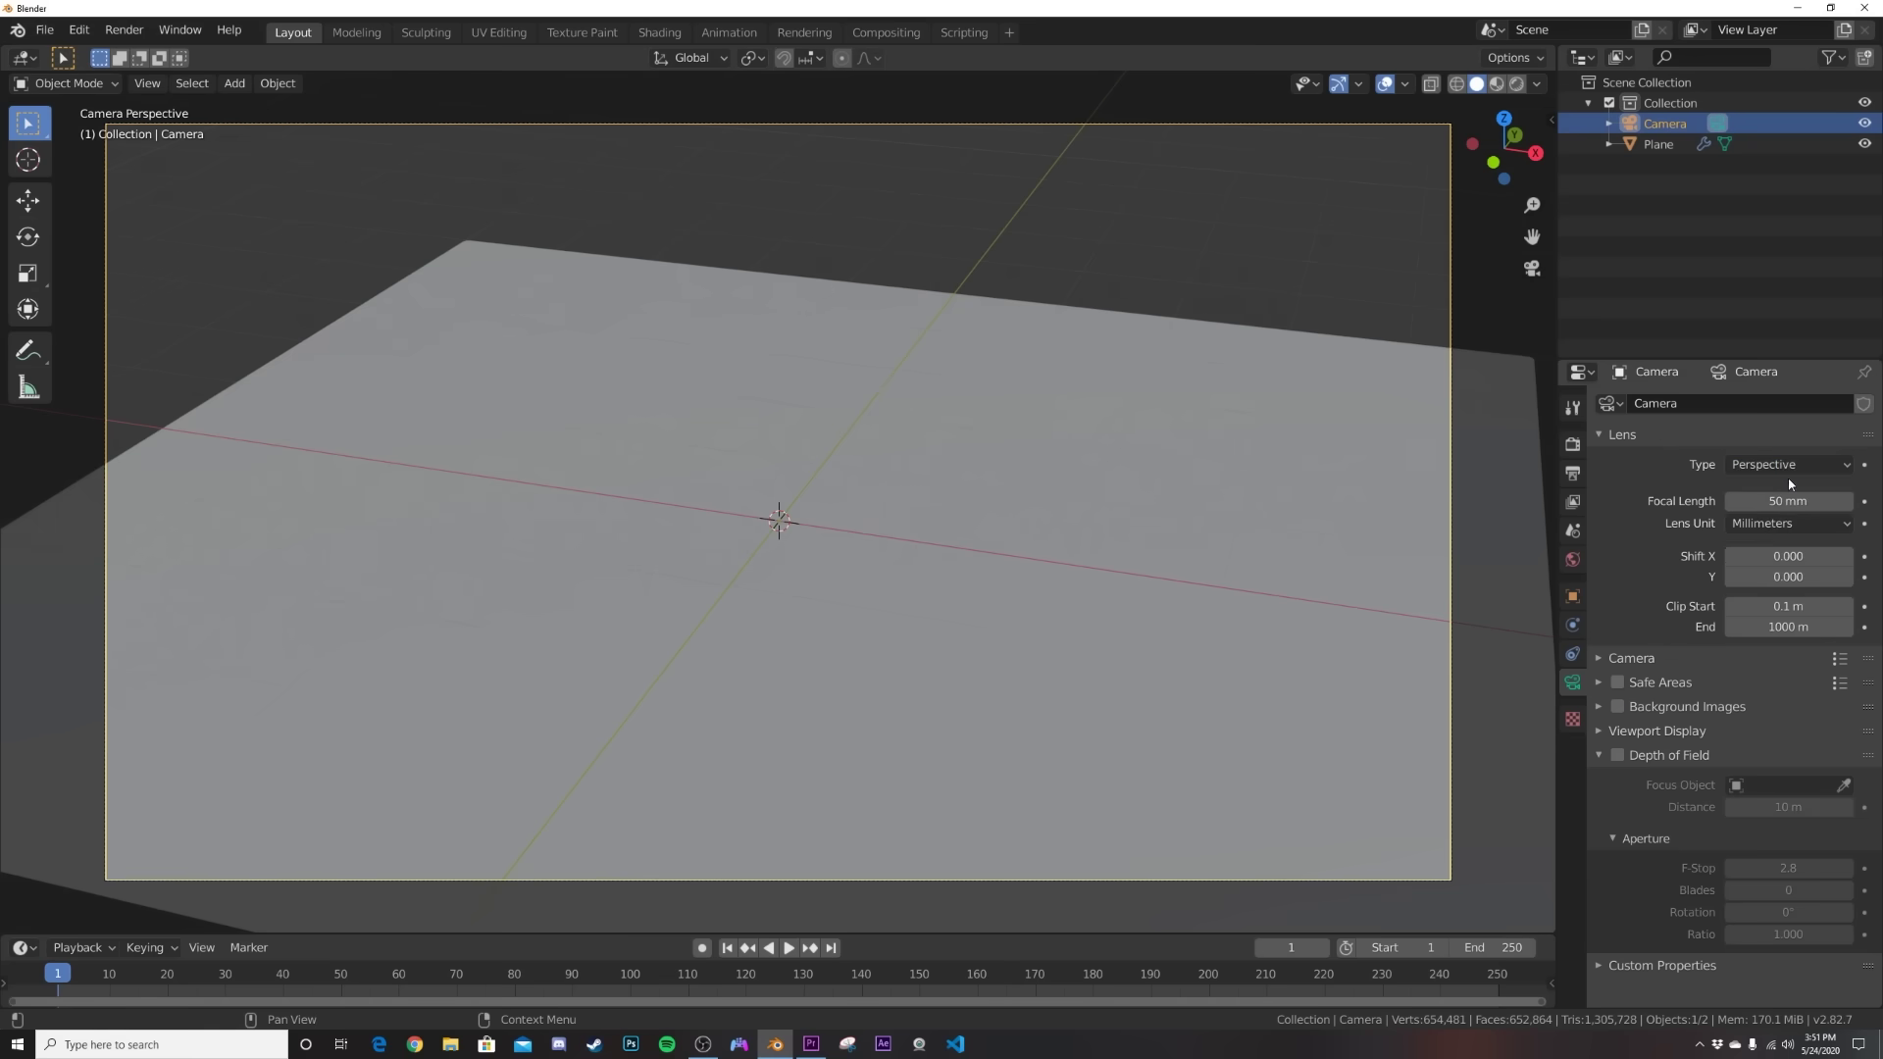
pyautogui.click(1785, 465)
pyautogui.click(1778, 514)
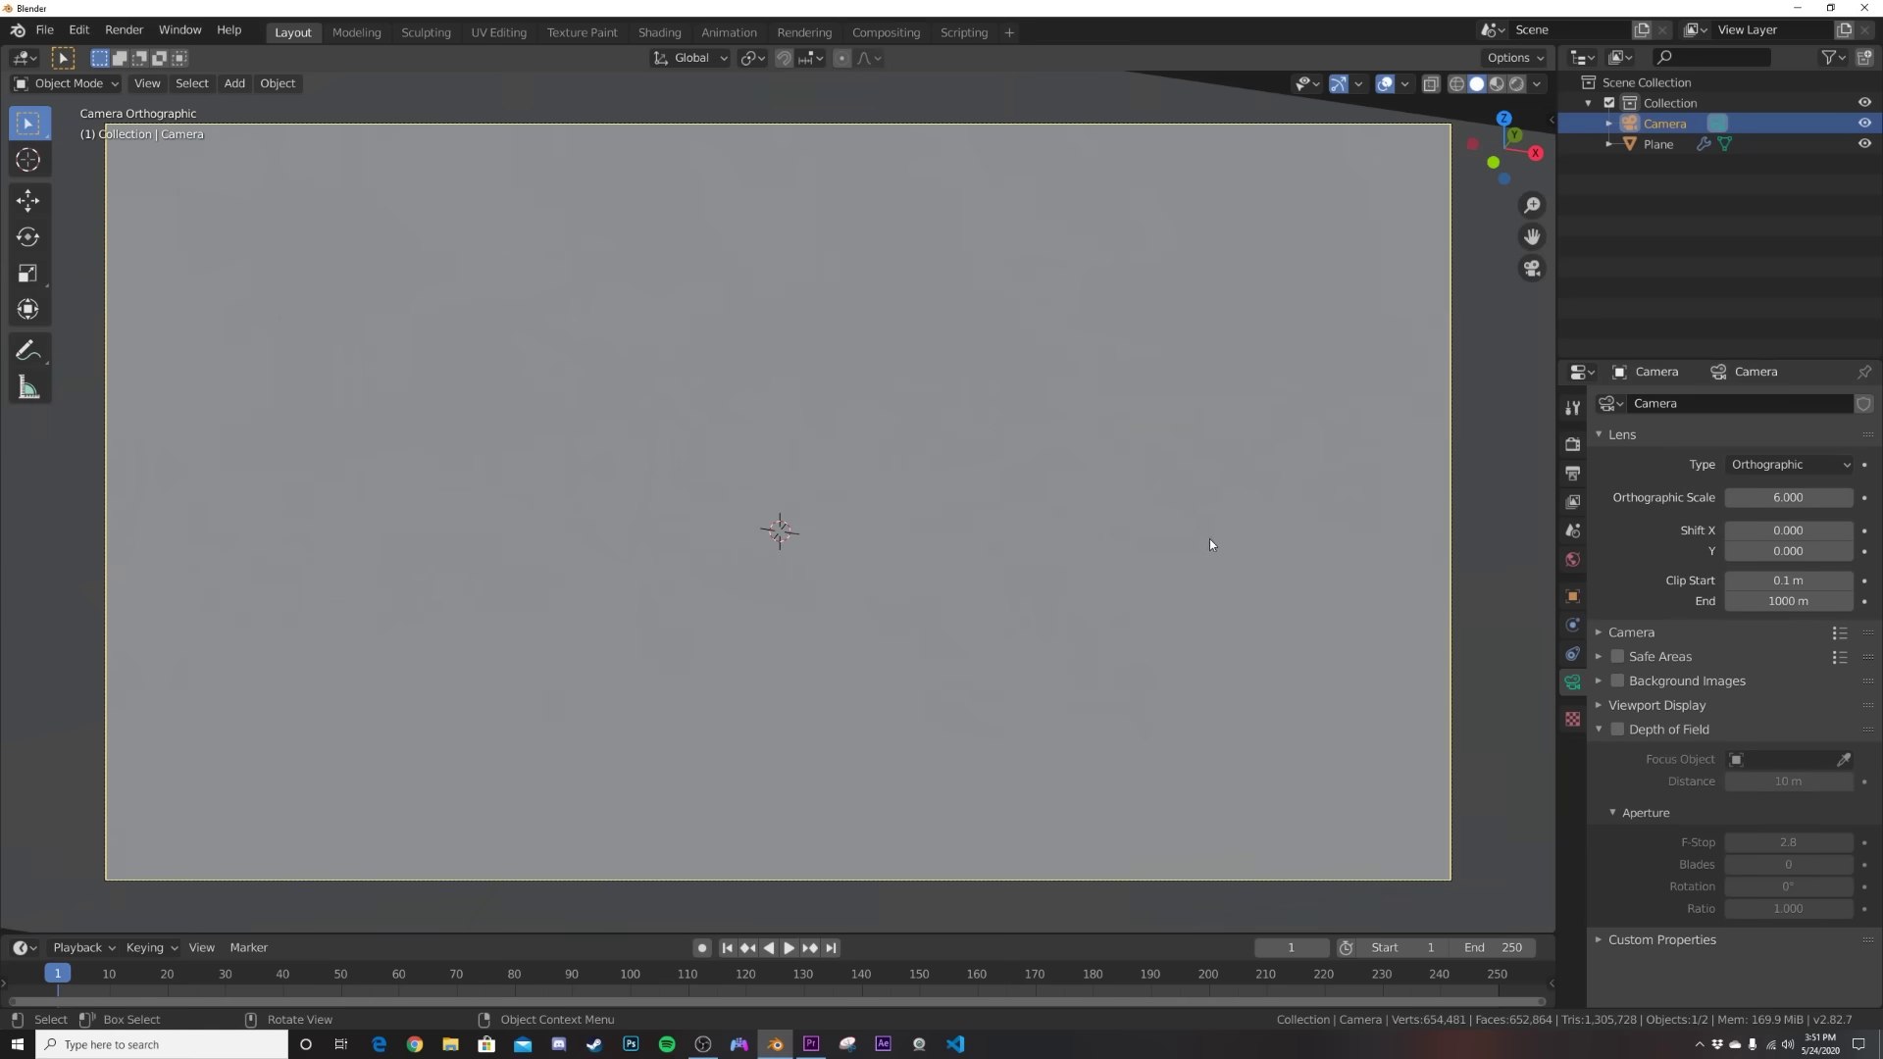
# Show the camera view in Rendered shading with the Scene World turned off.
pyautogui.press('z')
pyautogui.click(1179, 480)
pyautogui.scroll(-1, 801, 535)
pyautogui.scroll(-1, 802, 536)
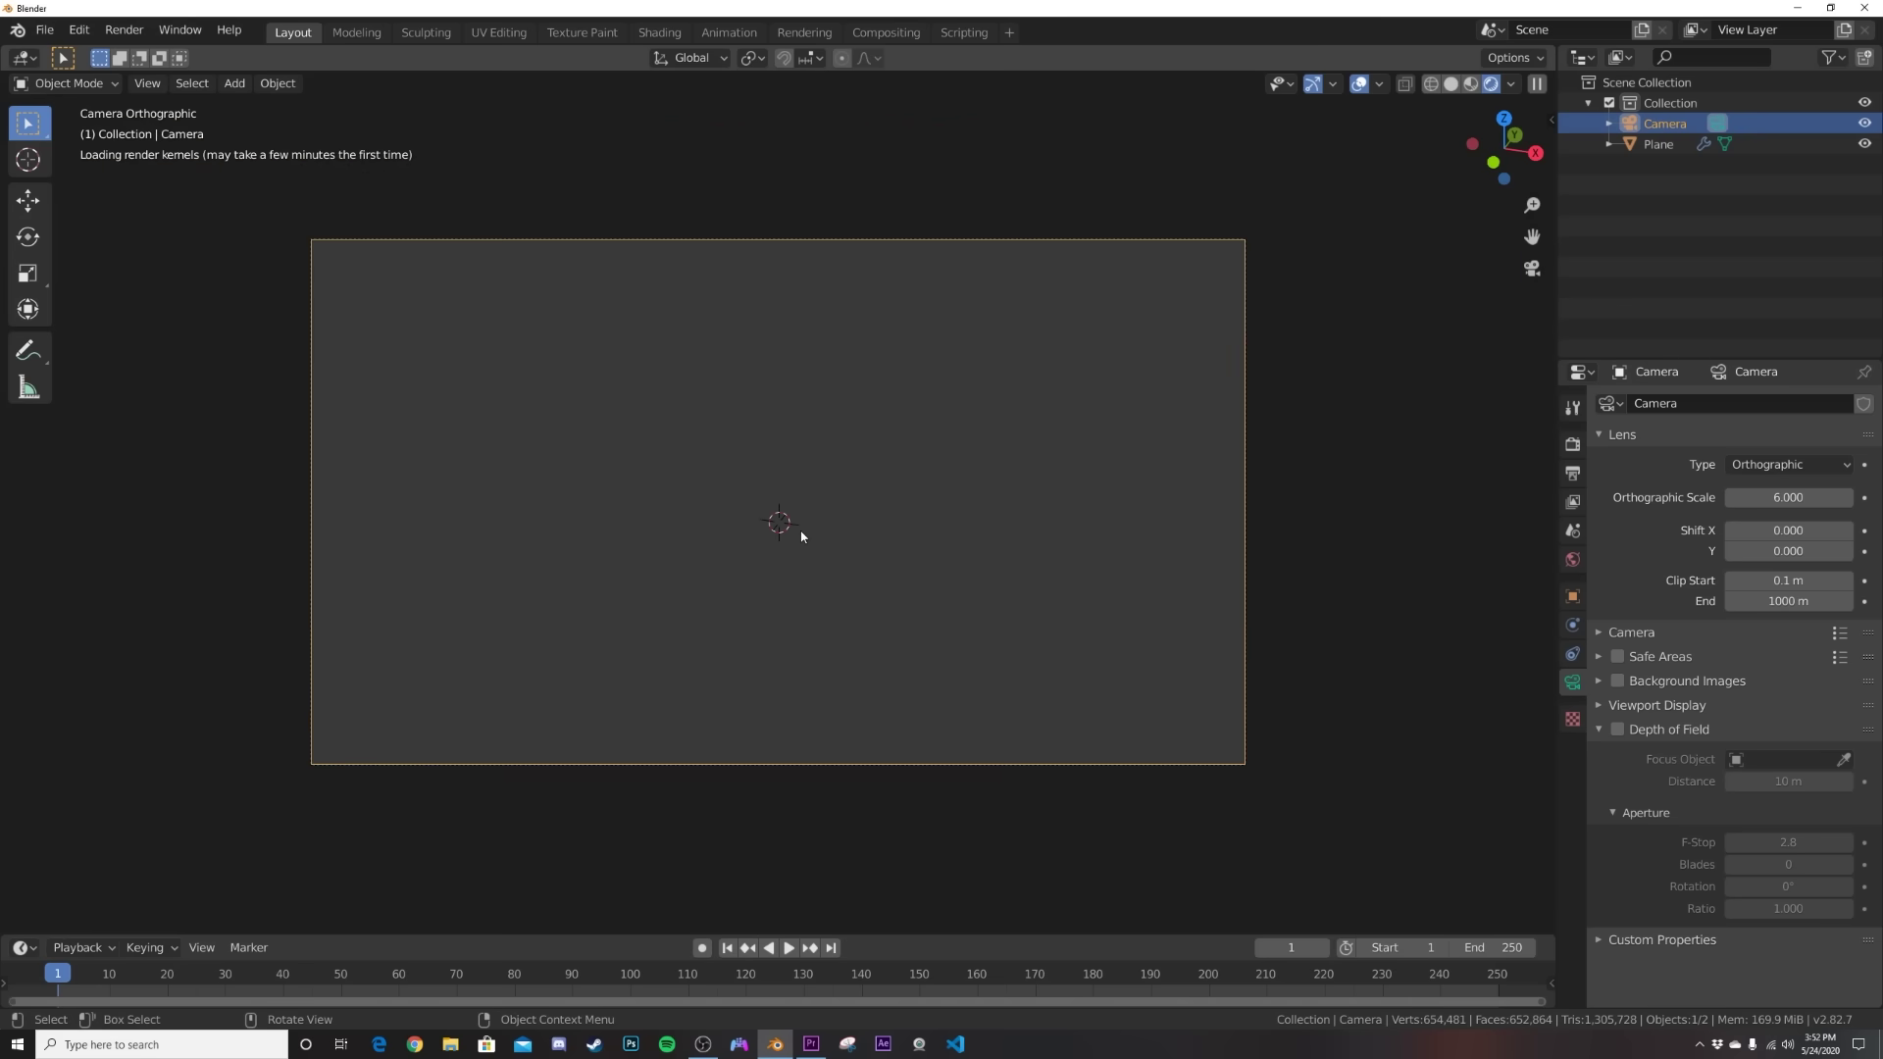
pyautogui.click(1511, 84)
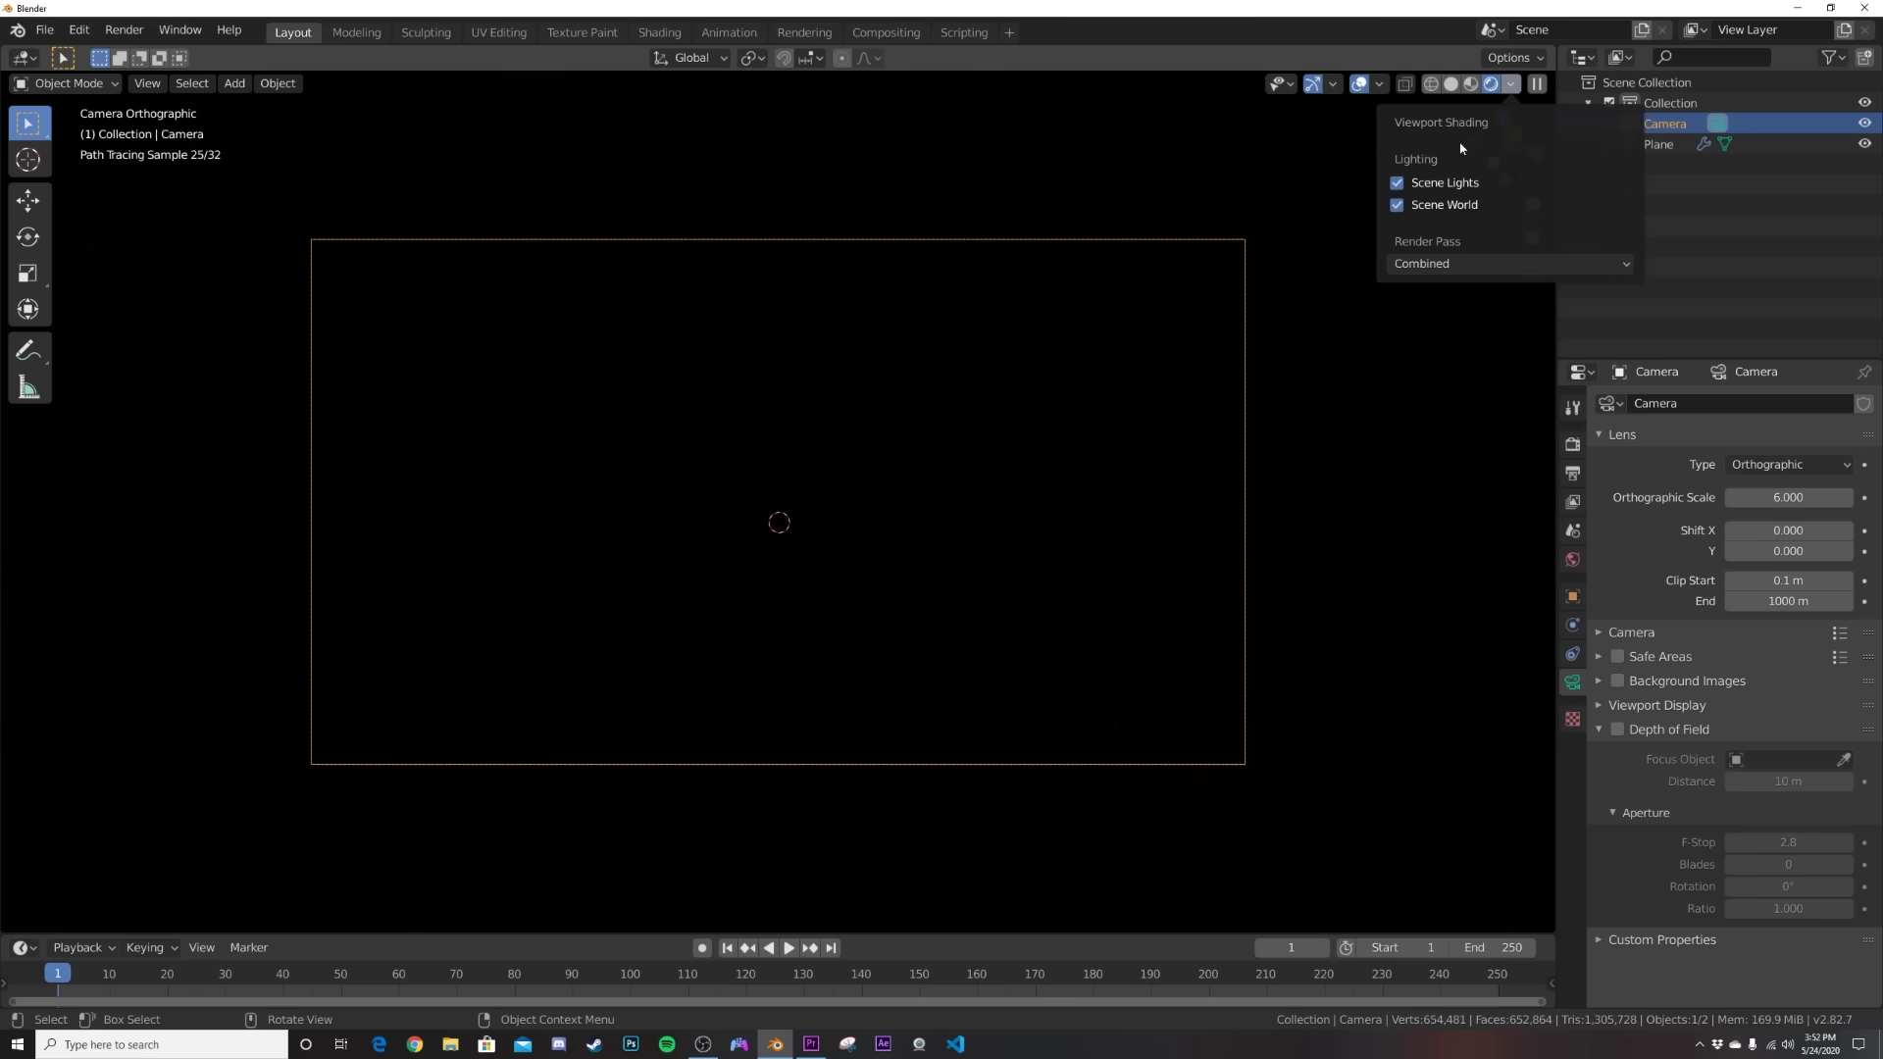
pyautogui.click(1396, 204)
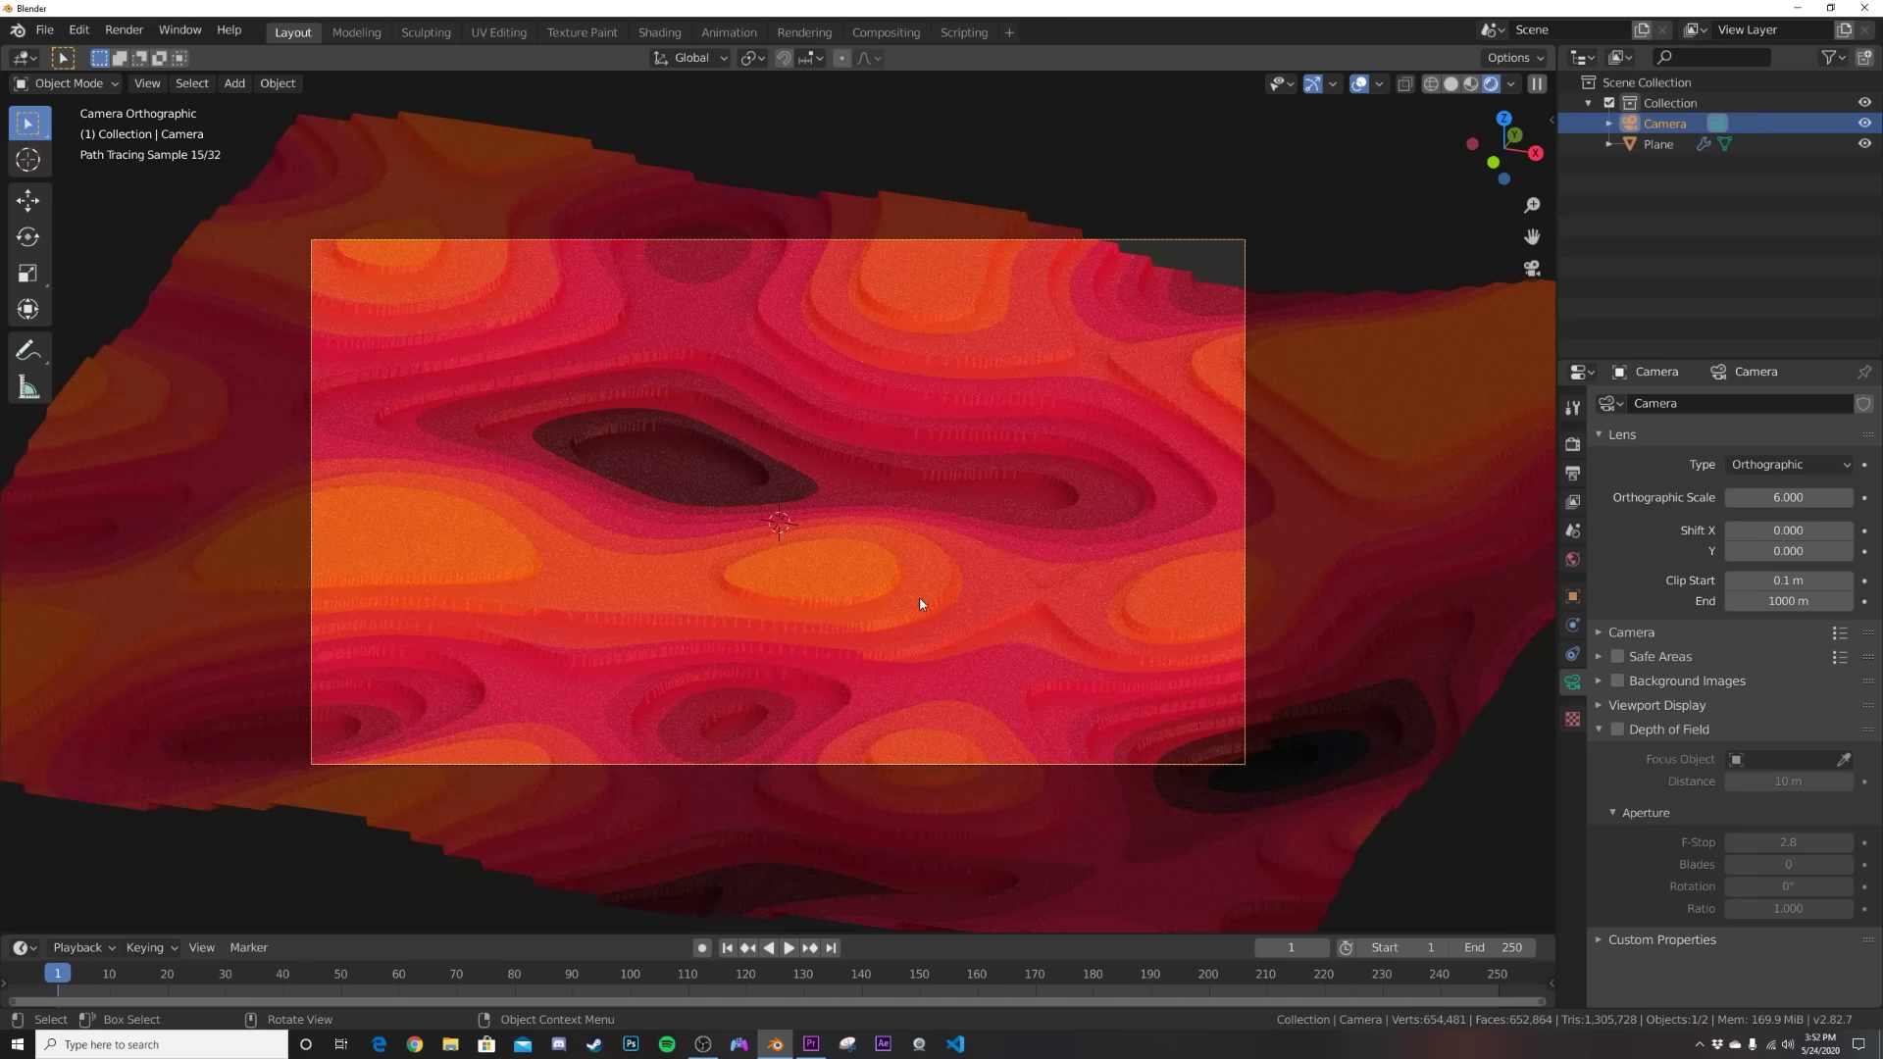
# Move the camera about -0.281 m in X and -0.098 m in Y, and set its orthographic scale to 4.98.
pyautogui.press('g')
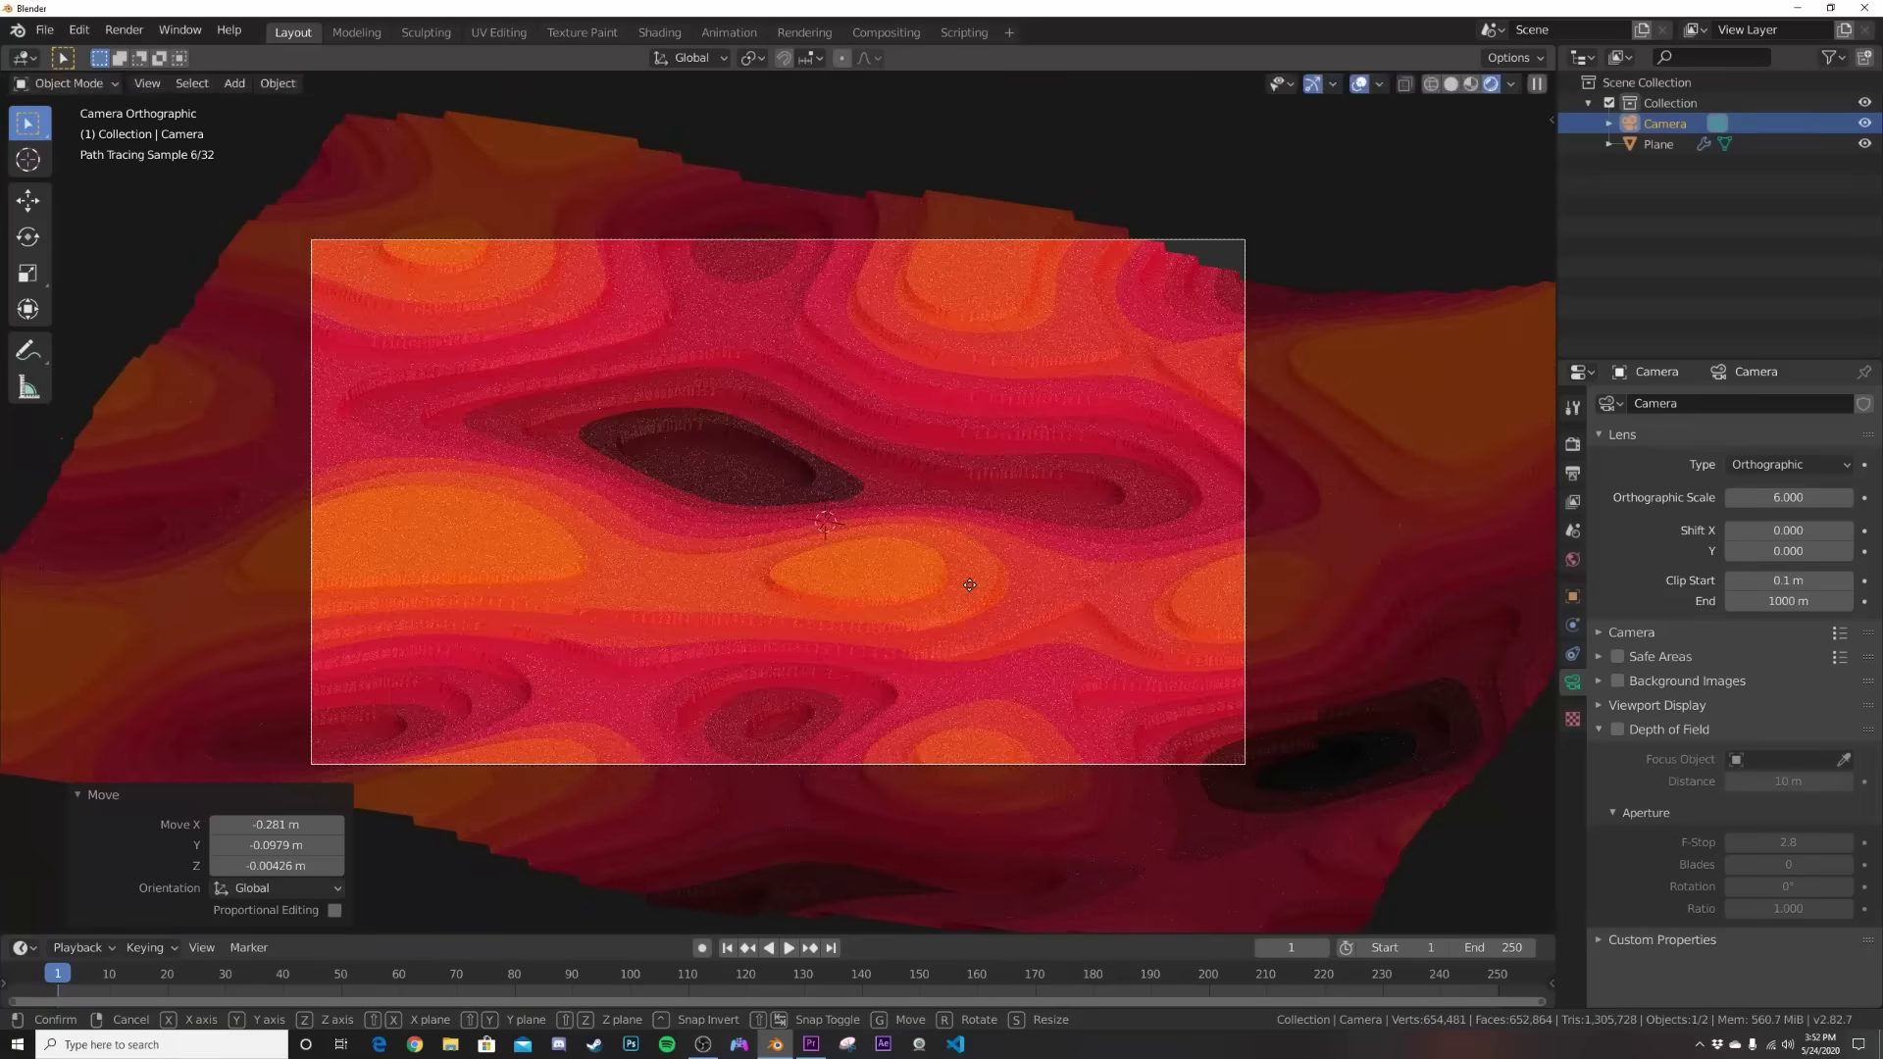
pyautogui.rightClick(957, 518)
pyautogui.moveTo(1788, 497); pyautogui.dragTo(1463, 500)
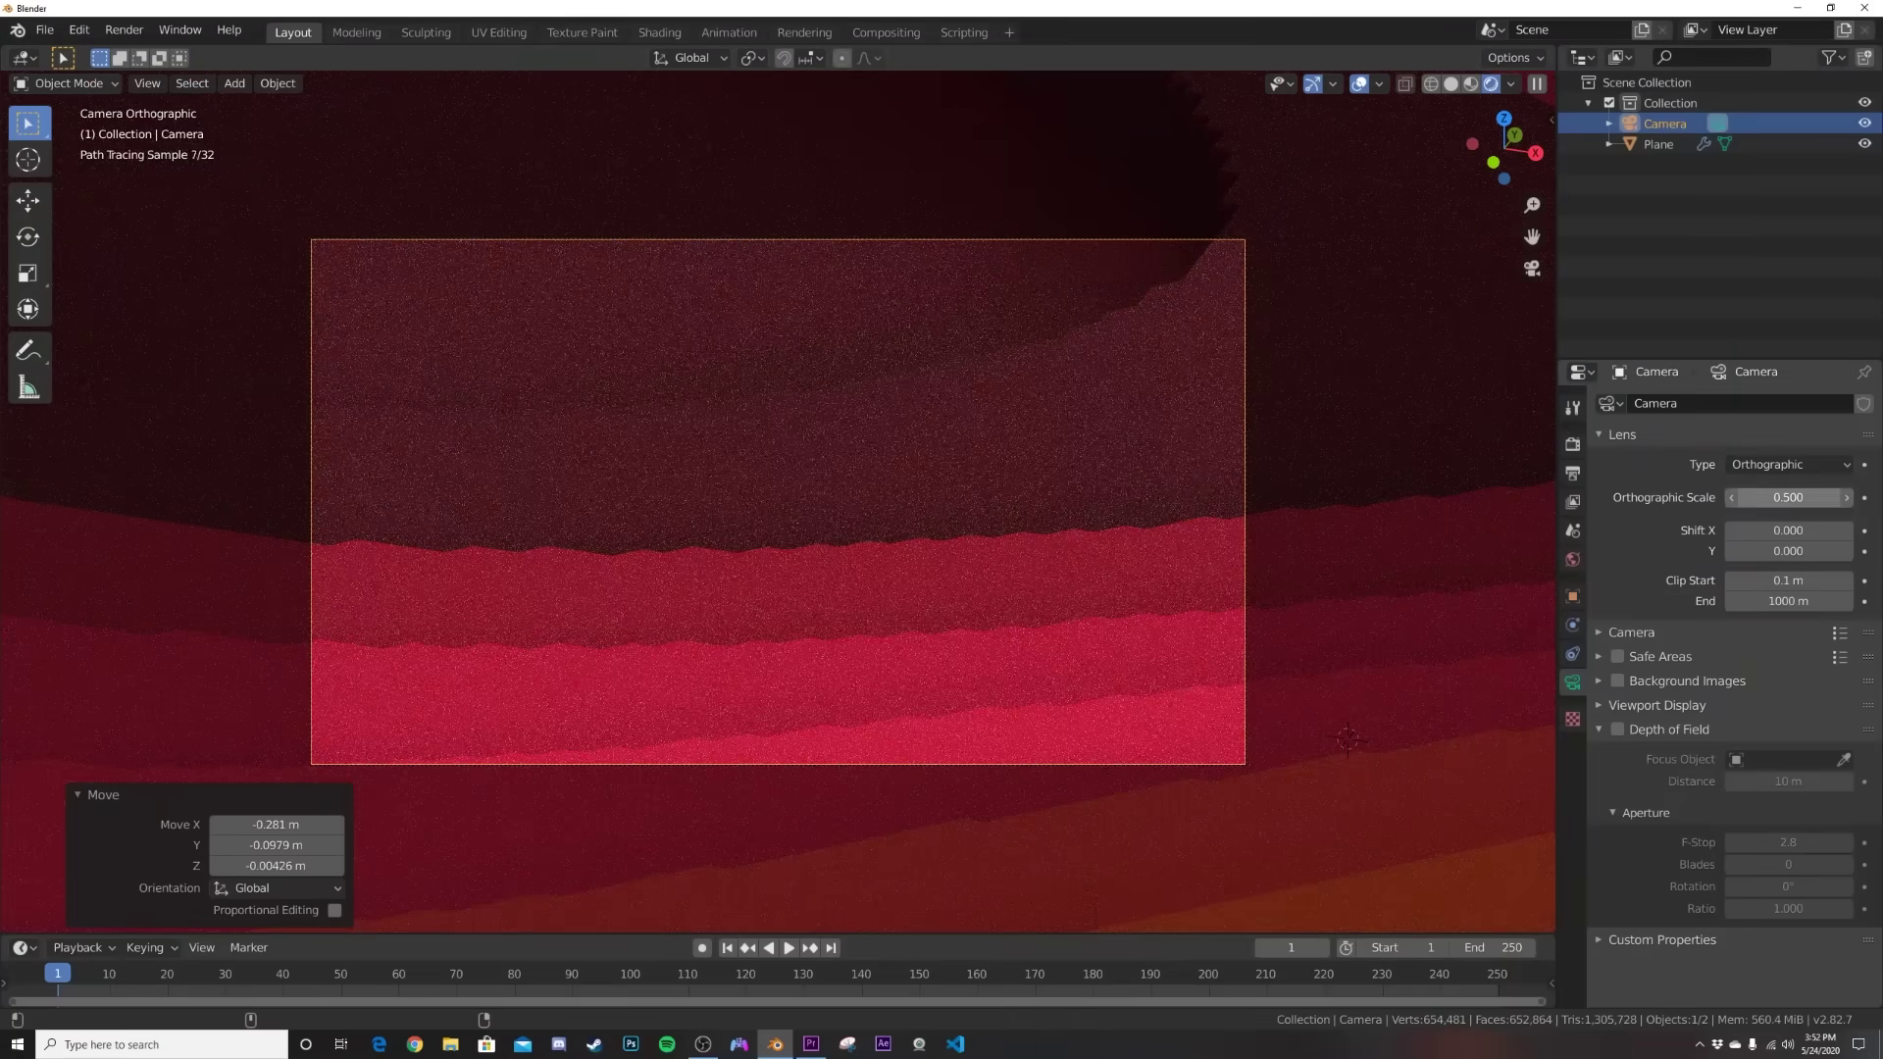
pyautogui.moveTo(1788, 497)
pyautogui.mouseDown()
pyautogui.moveTo(1868, 497)
pyautogui.moveTo(1797, 501)
pyautogui.mouseUp()
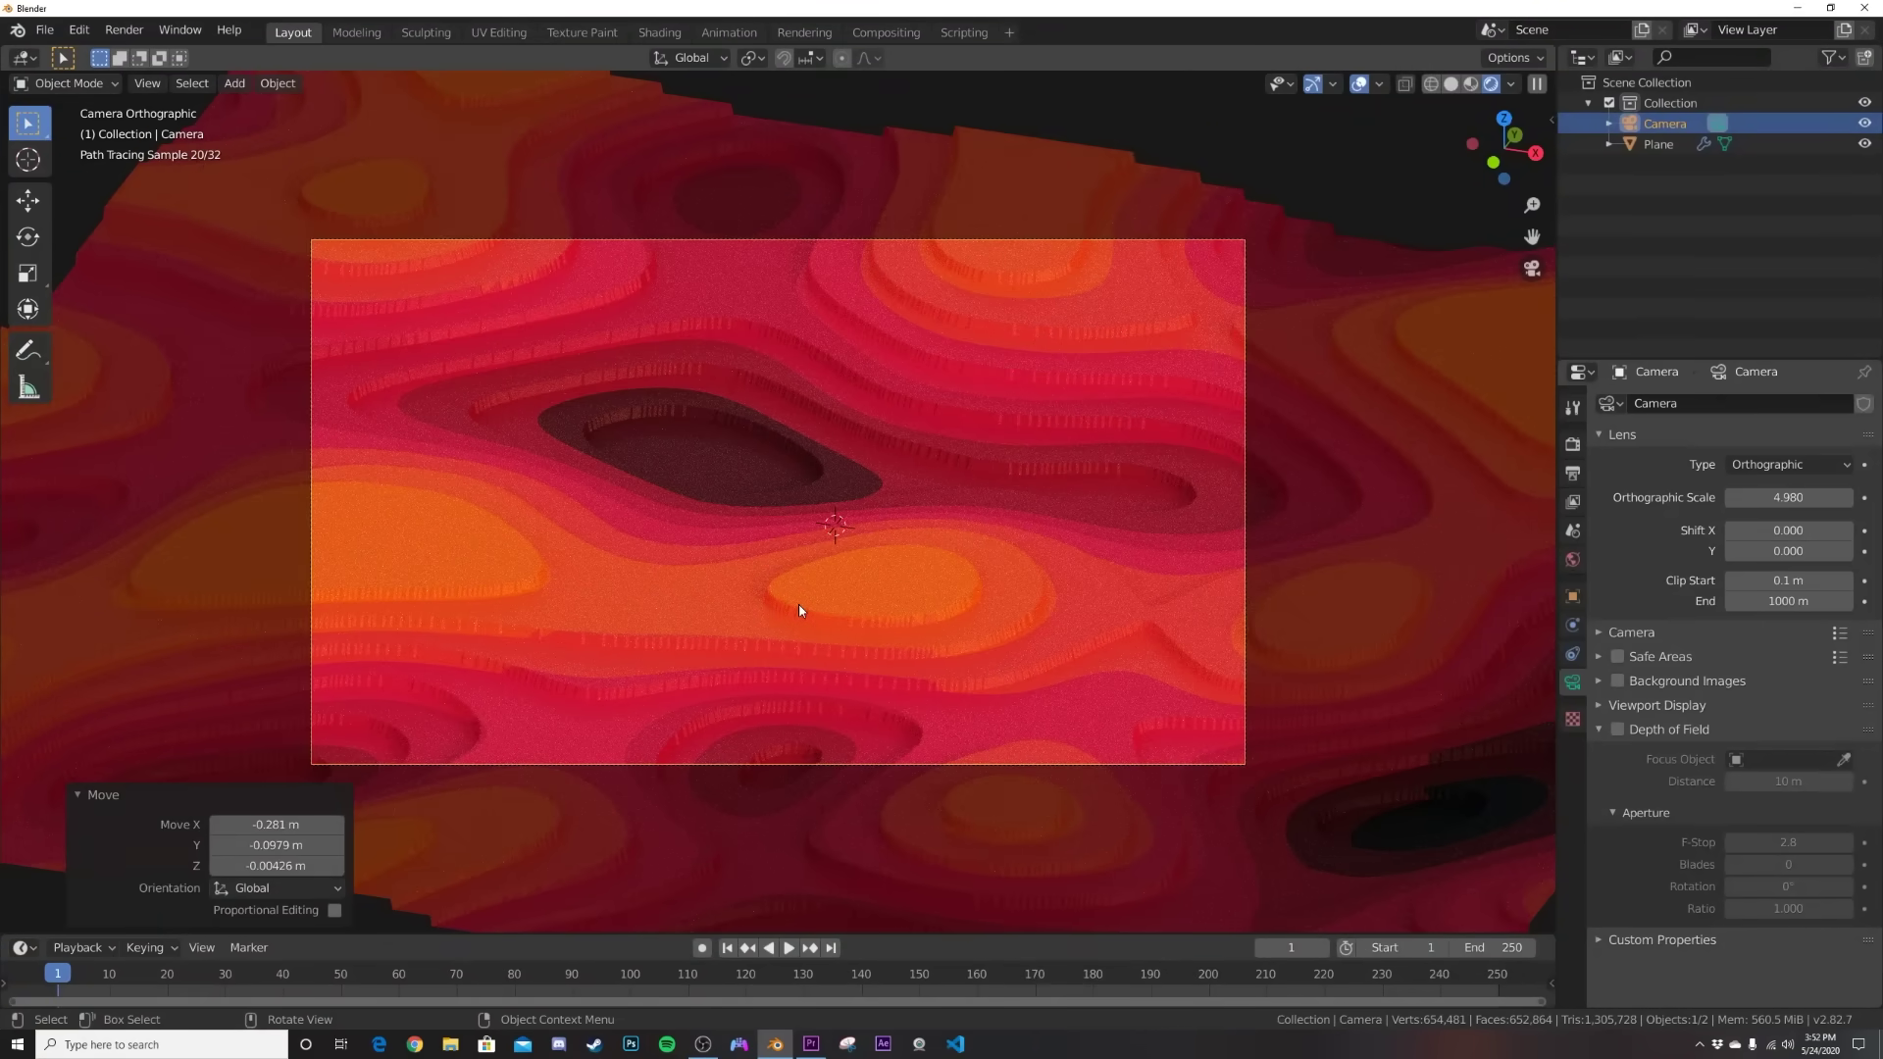
# Turn Scene World back on for the rendered viewport and deselect the plane.
pyautogui.click(1089, 654)
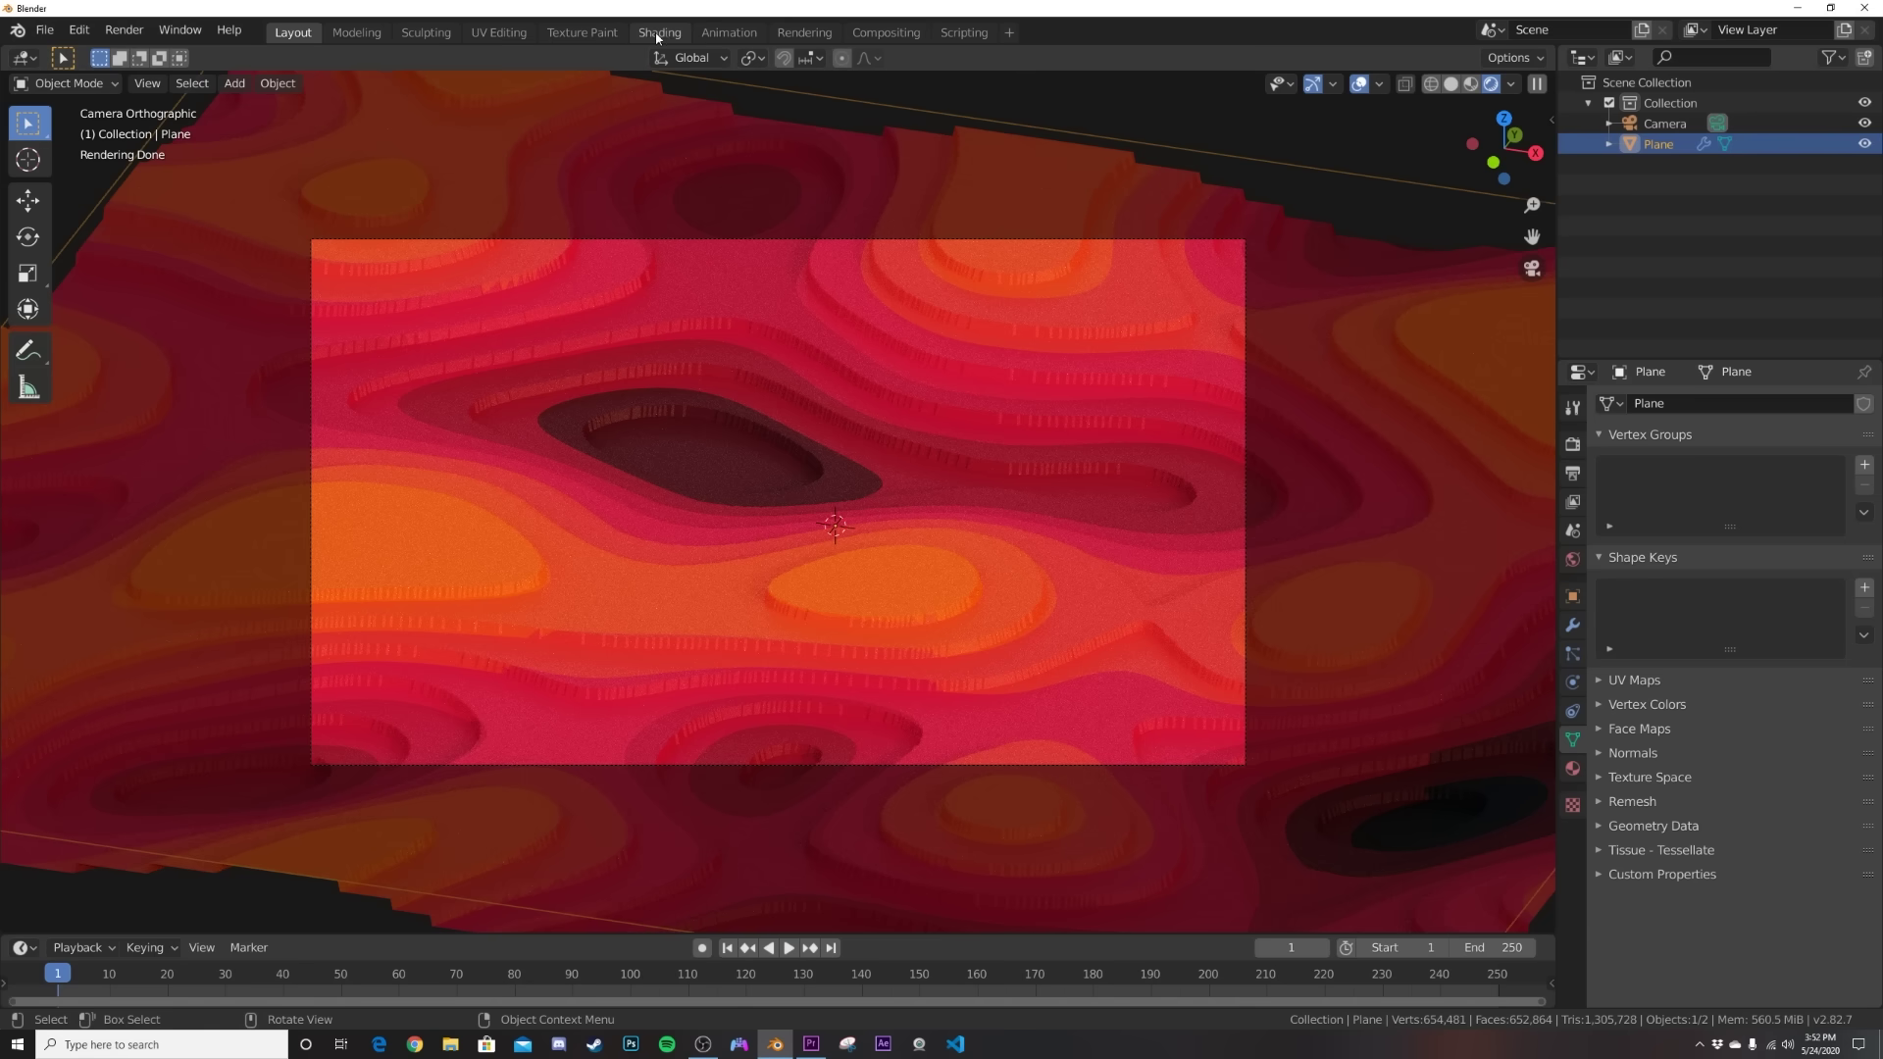
pyautogui.click(1520, 94)
pyautogui.click(1512, 86)
pyautogui.click(1397, 204)
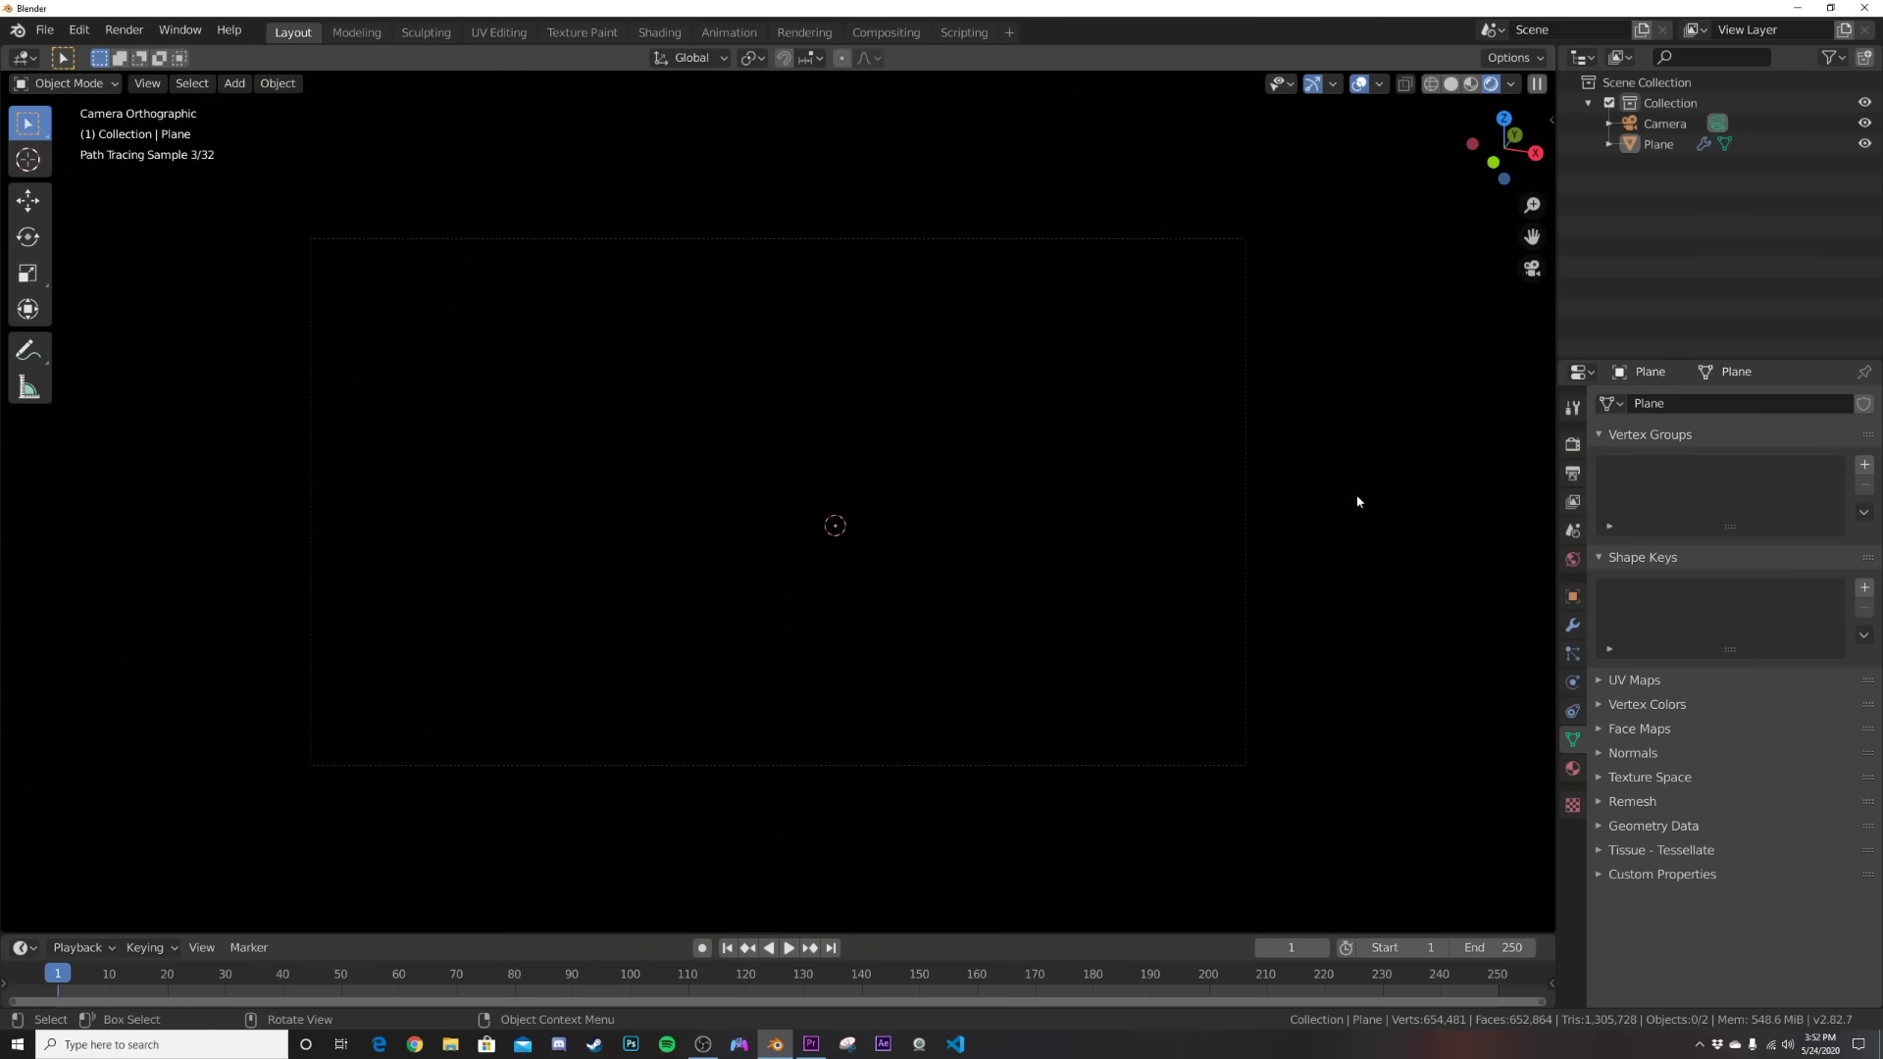
# Assign an Environment Texture to the World background's color.
pyautogui.click(1572, 559)
pyautogui.click(1863, 526)
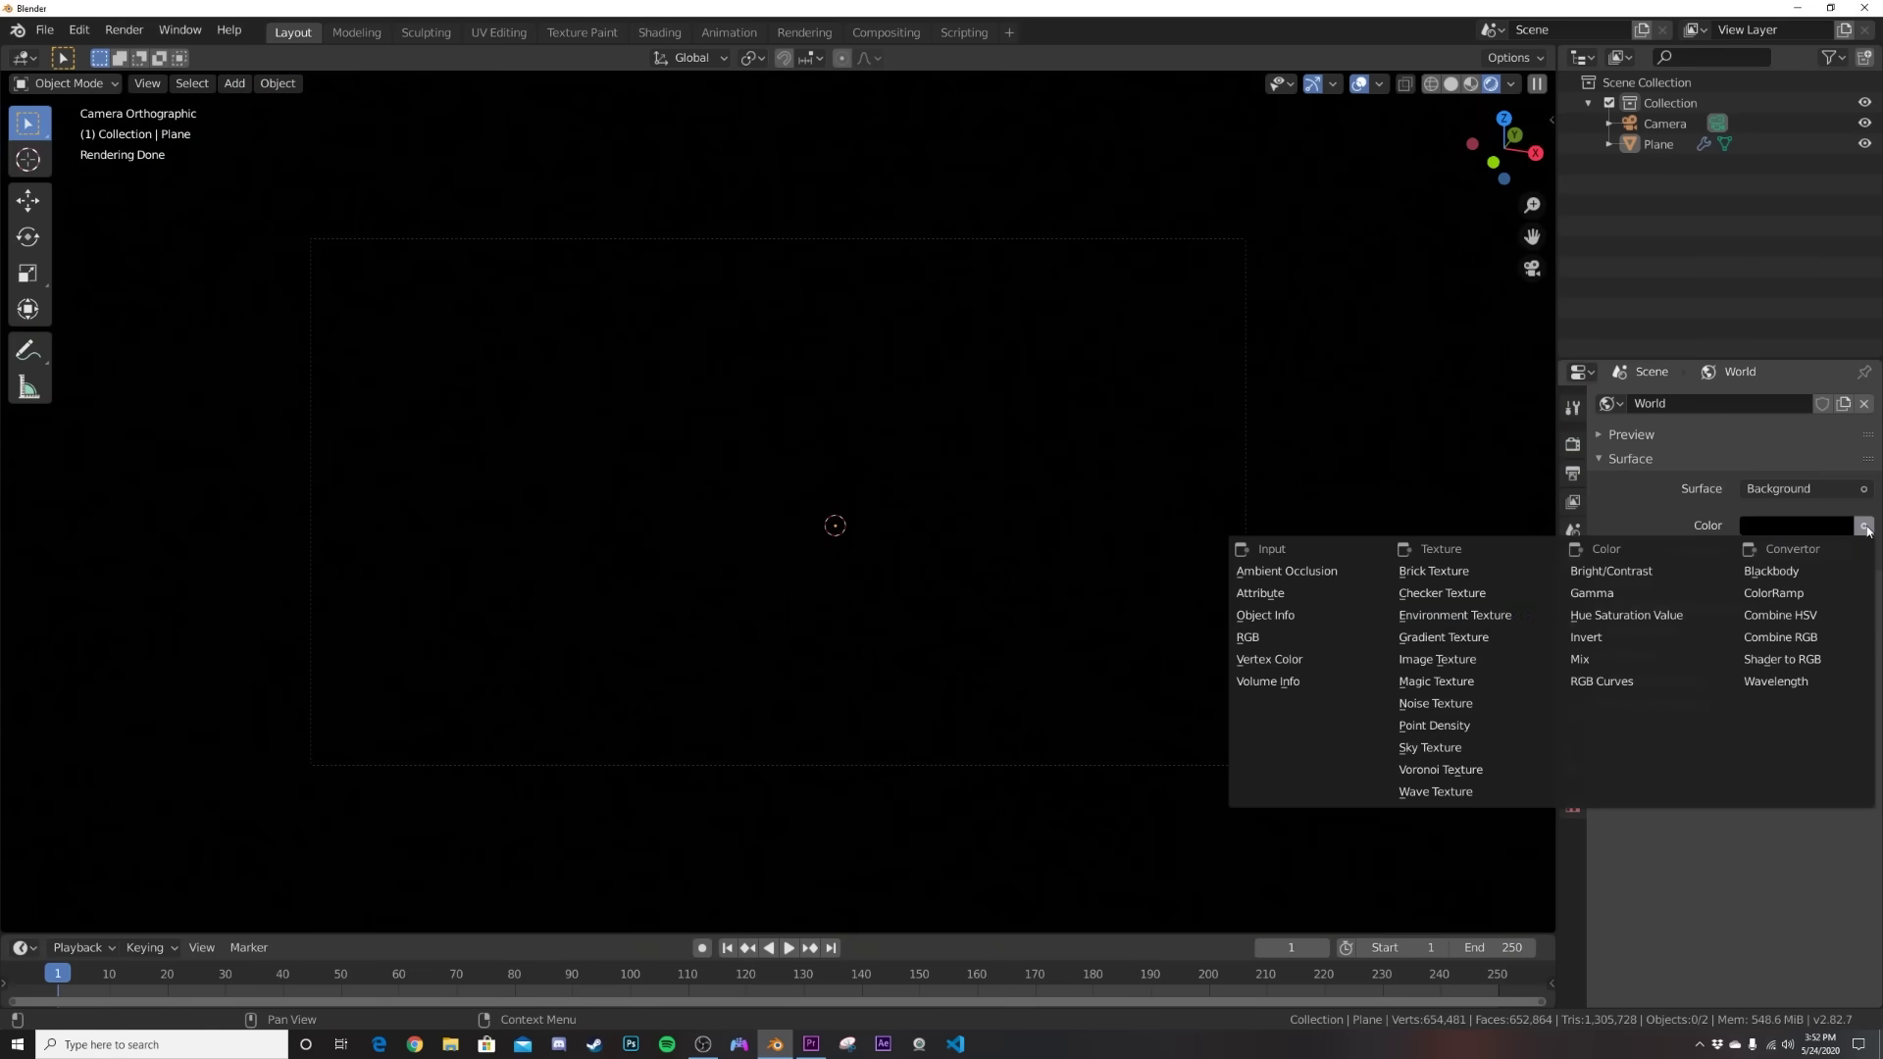
pyautogui.click(1495, 618)
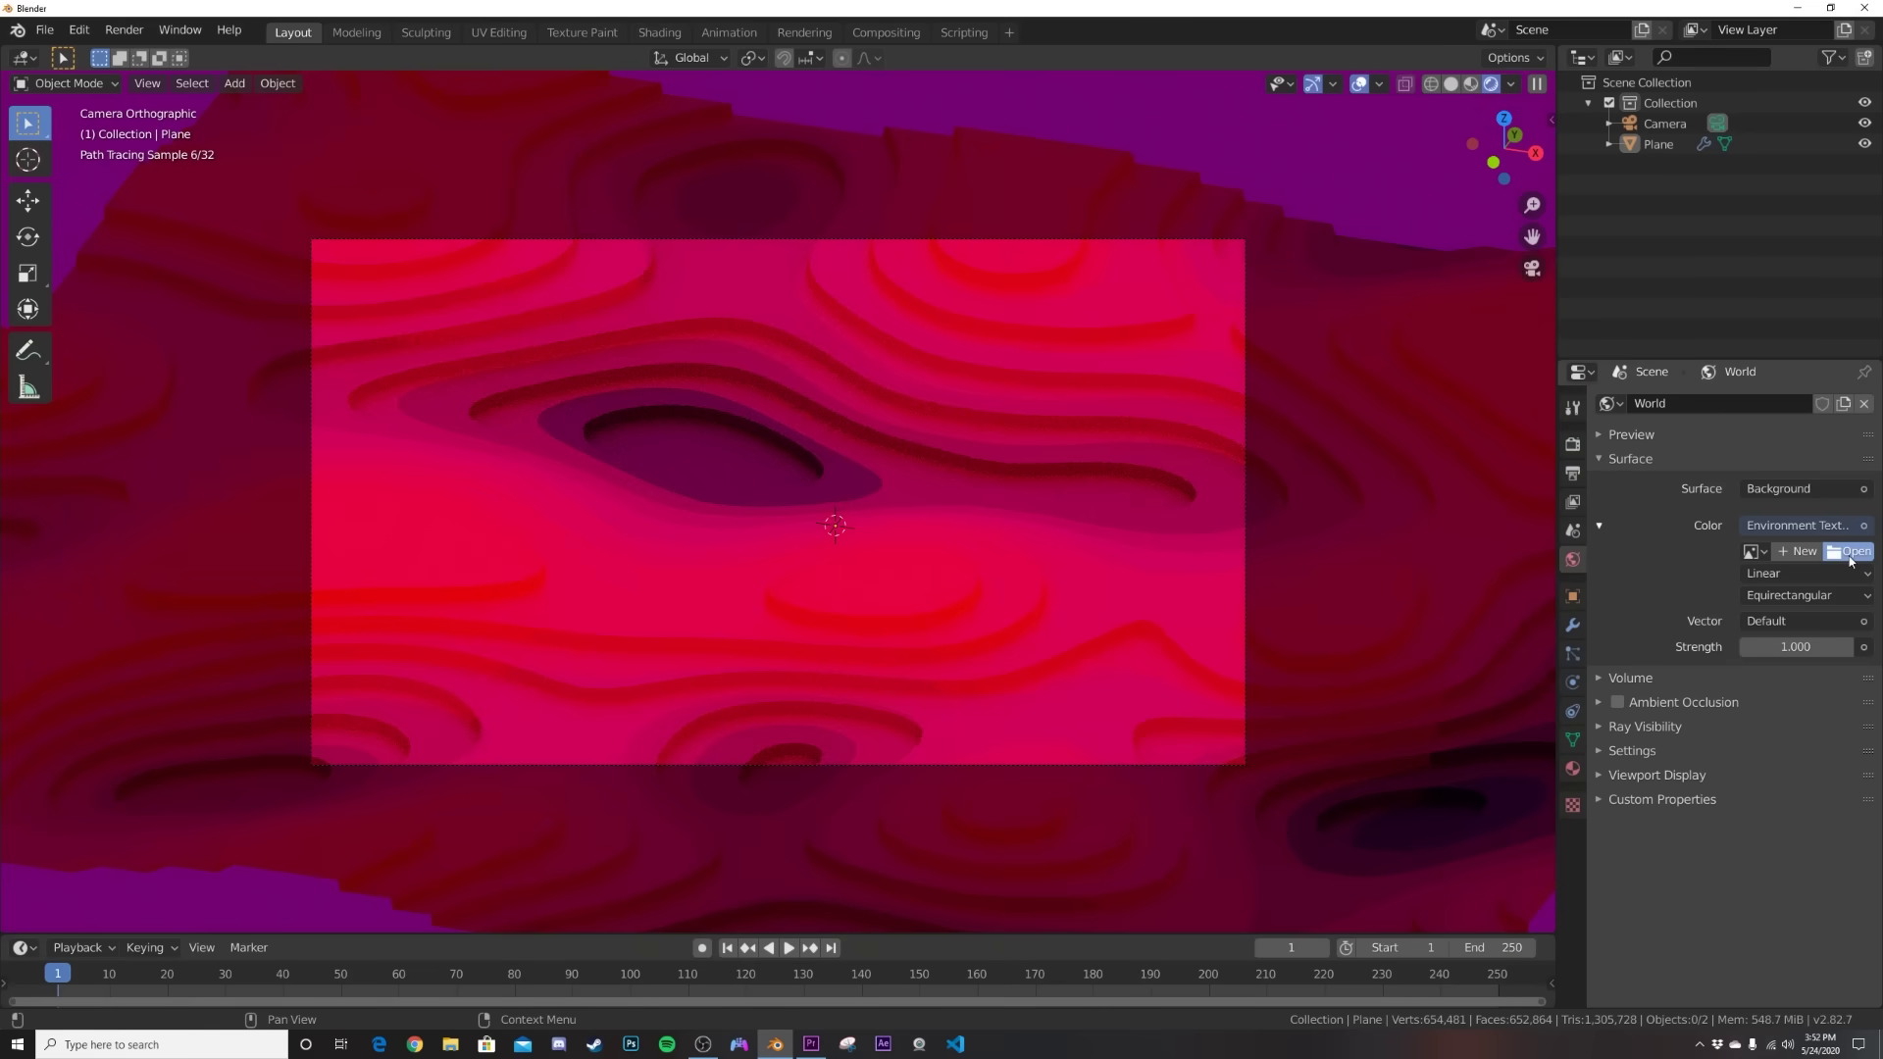
# Load the abandoned 01_4k HDR image from the Desktop folder into the World's environment texture.
pyautogui.click(1803, 558)
pyautogui.click(78, 257)
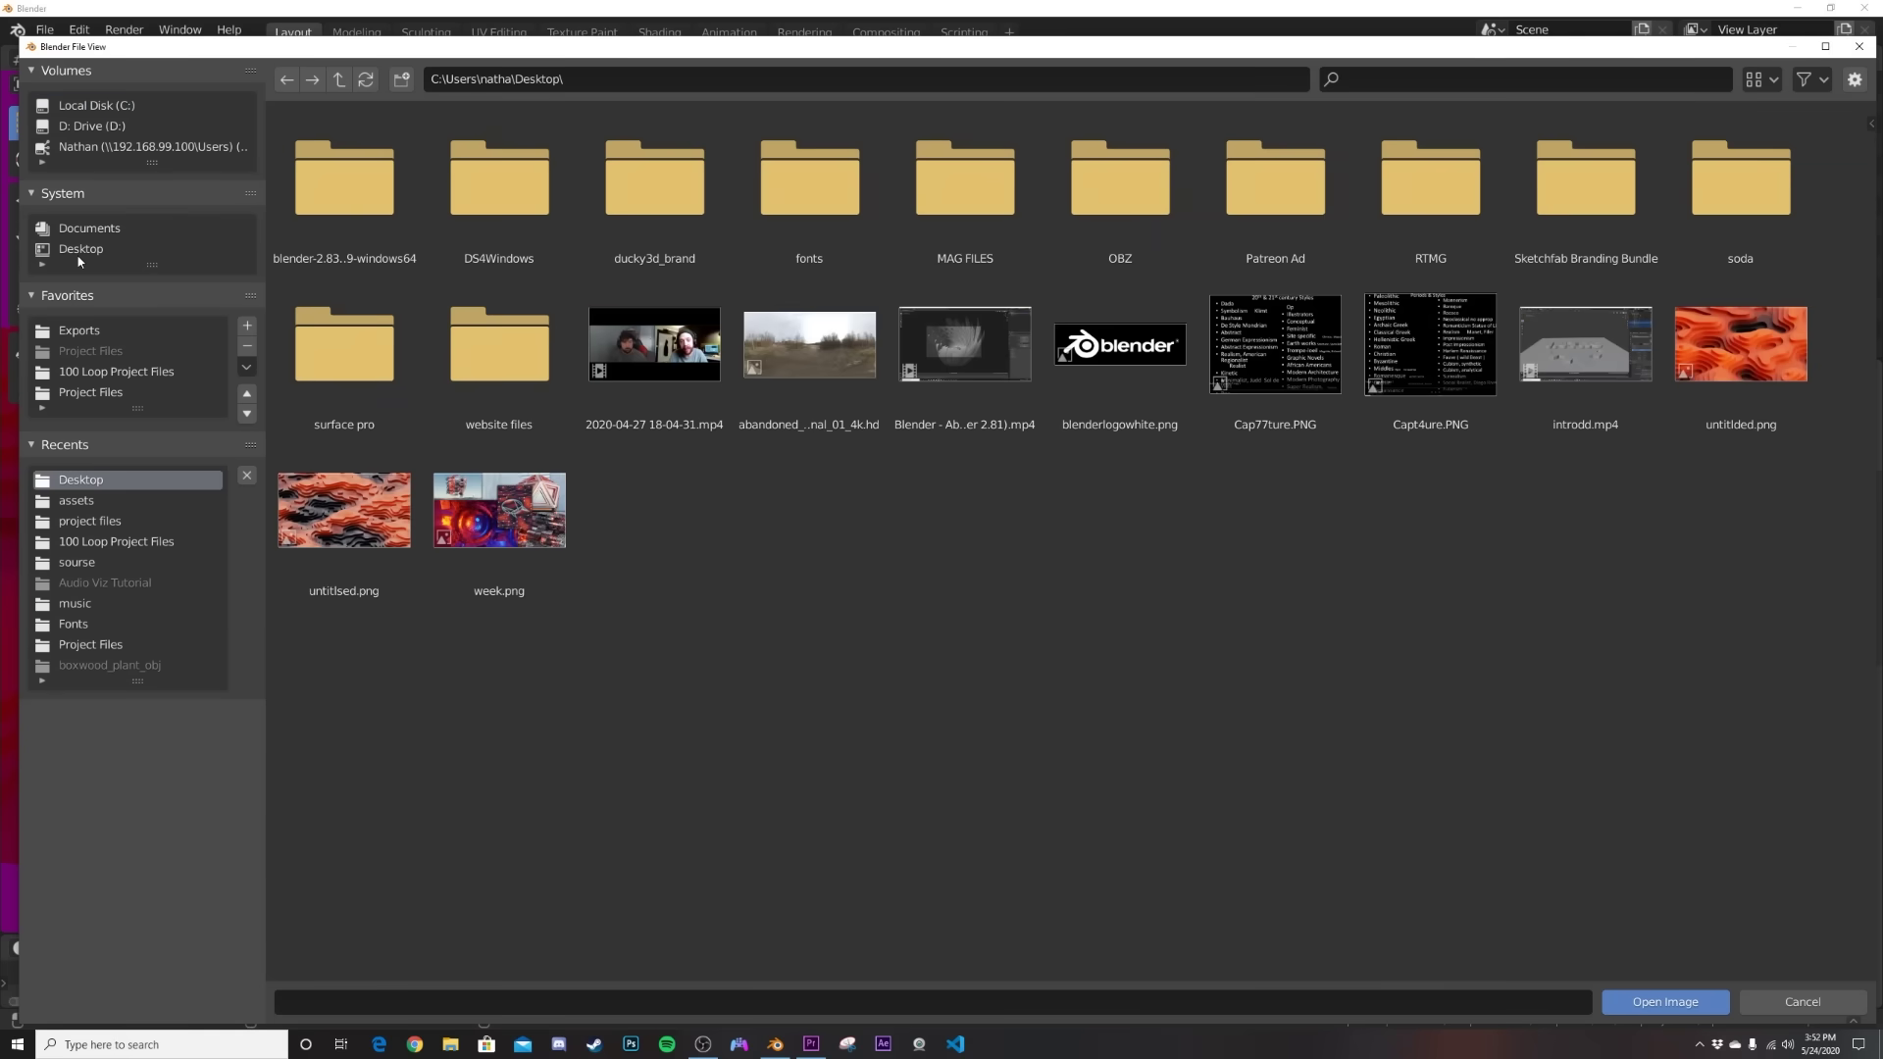
pyautogui.doubleClick(810, 359)
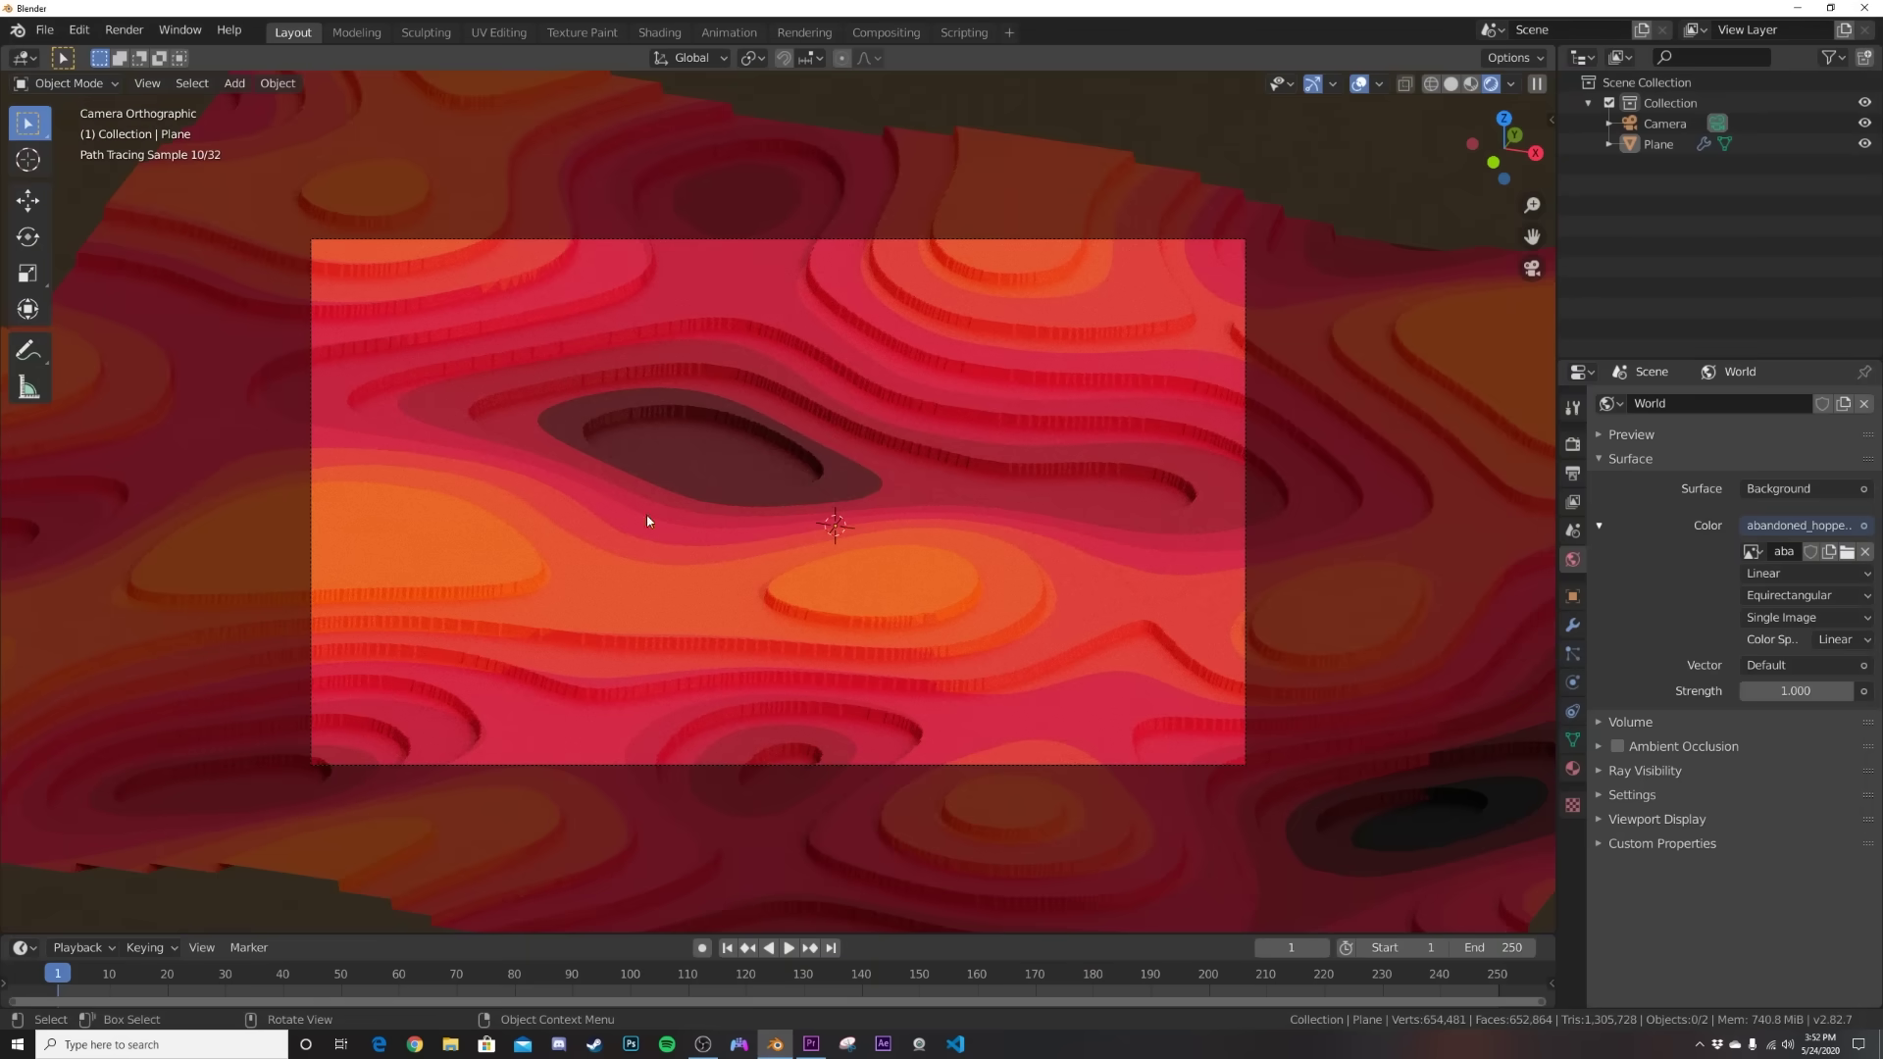
# Remove the crimson stop from the plane material's ColorRamp and move the black stop to position 0.740, judging it in camera view.
pyautogui.click(648, 520)
pyautogui.click(659, 32)
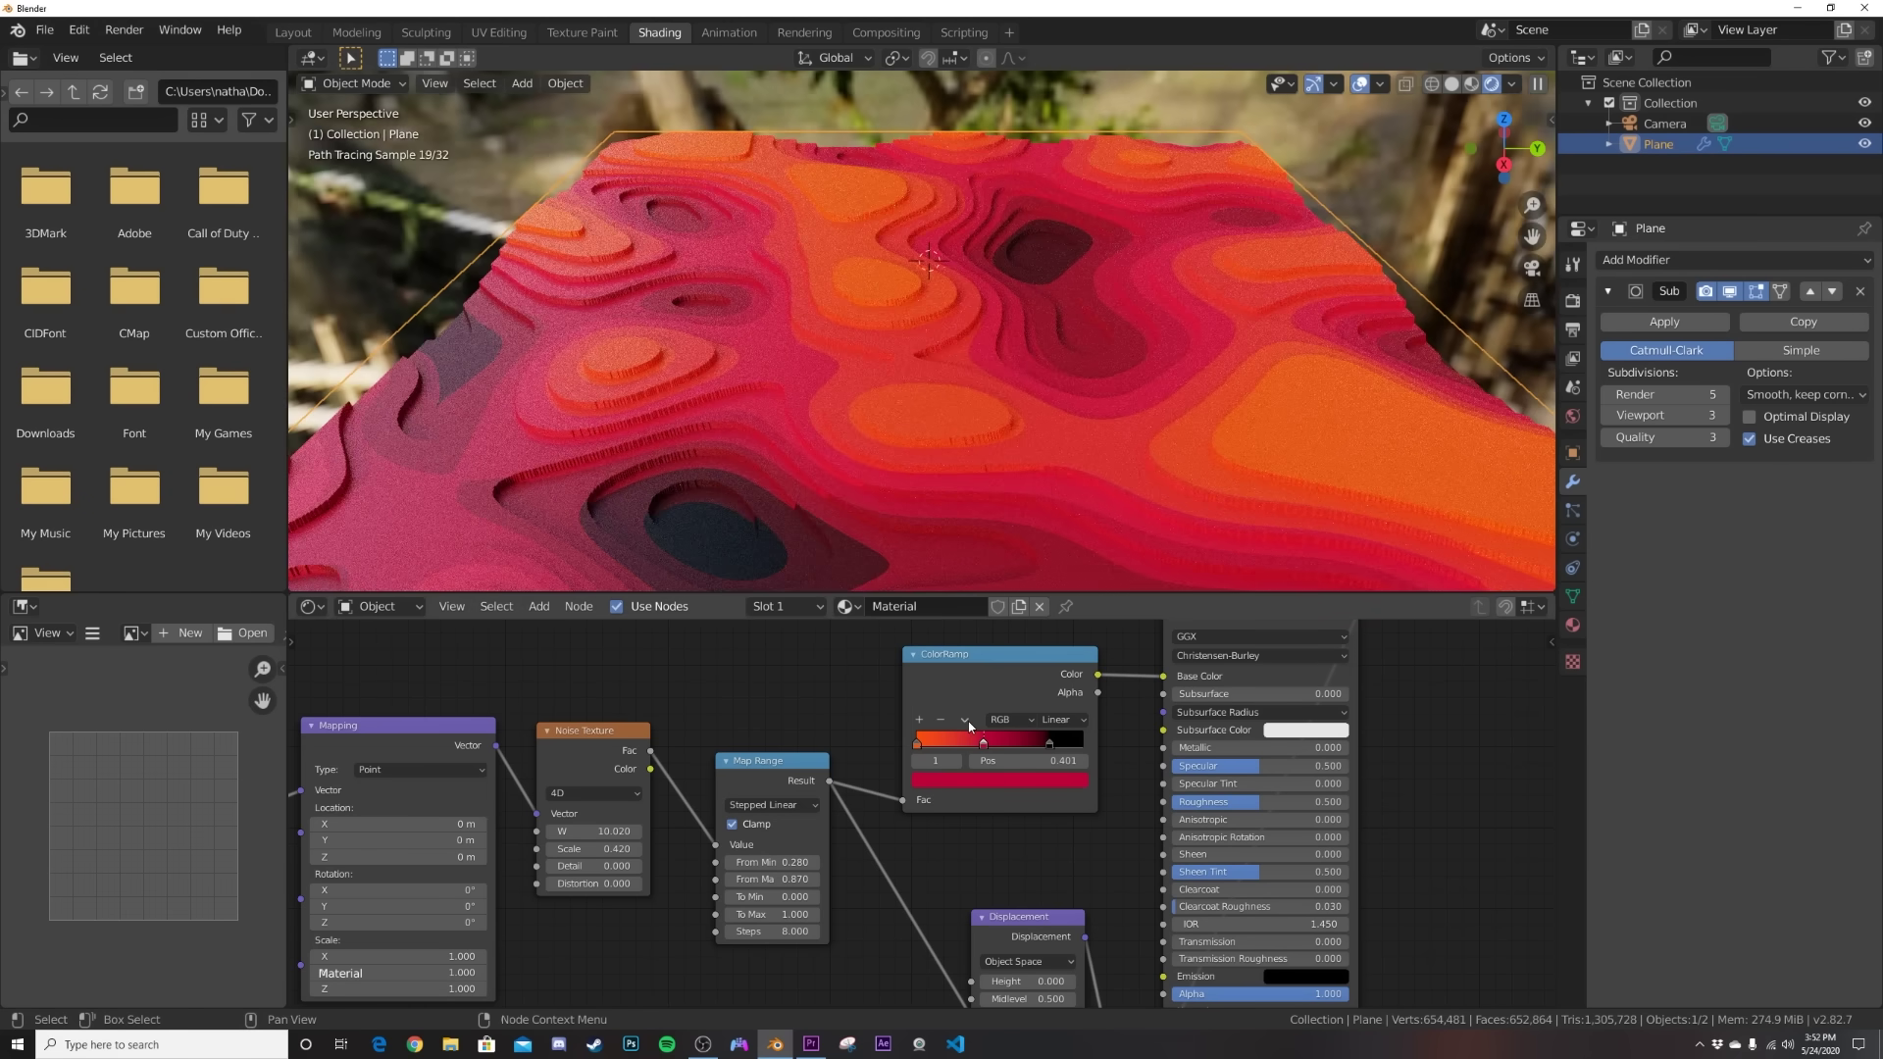
pyautogui.click(967, 721)
pyautogui.click(941, 720)
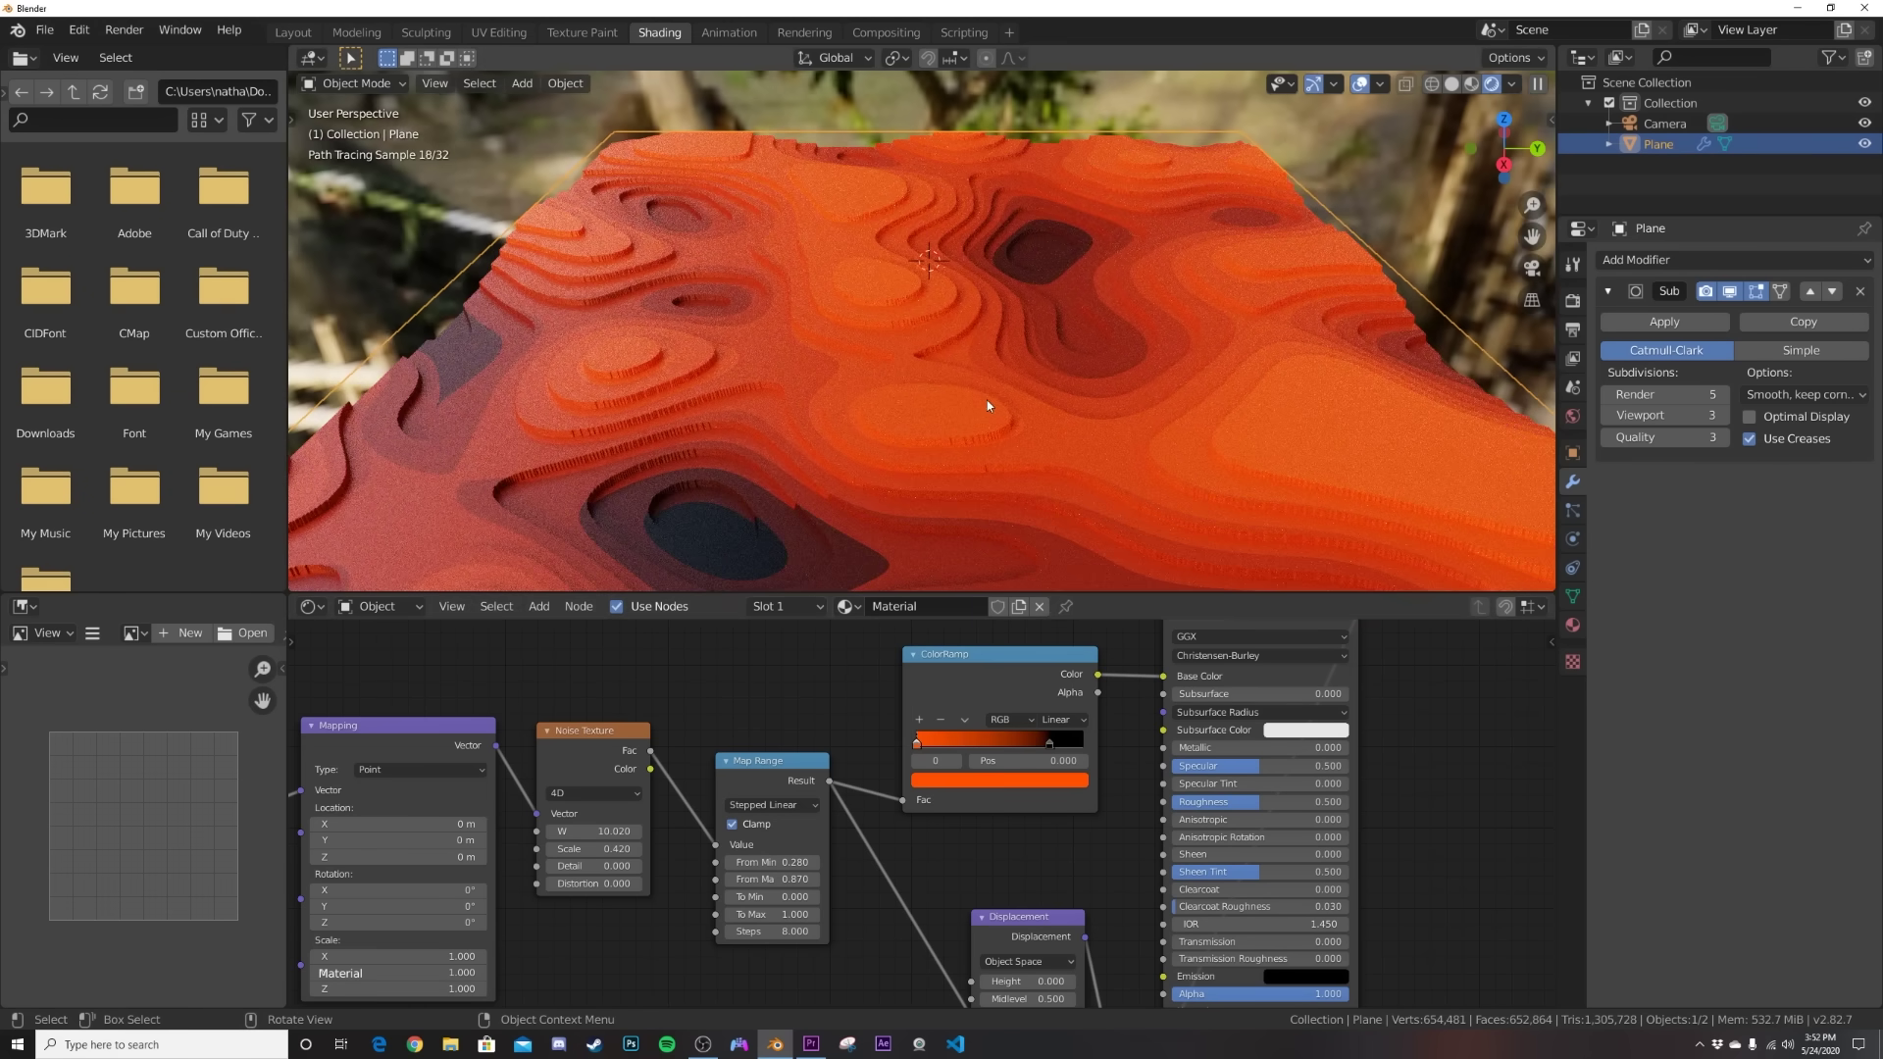
pyautogui.press('KP_0')
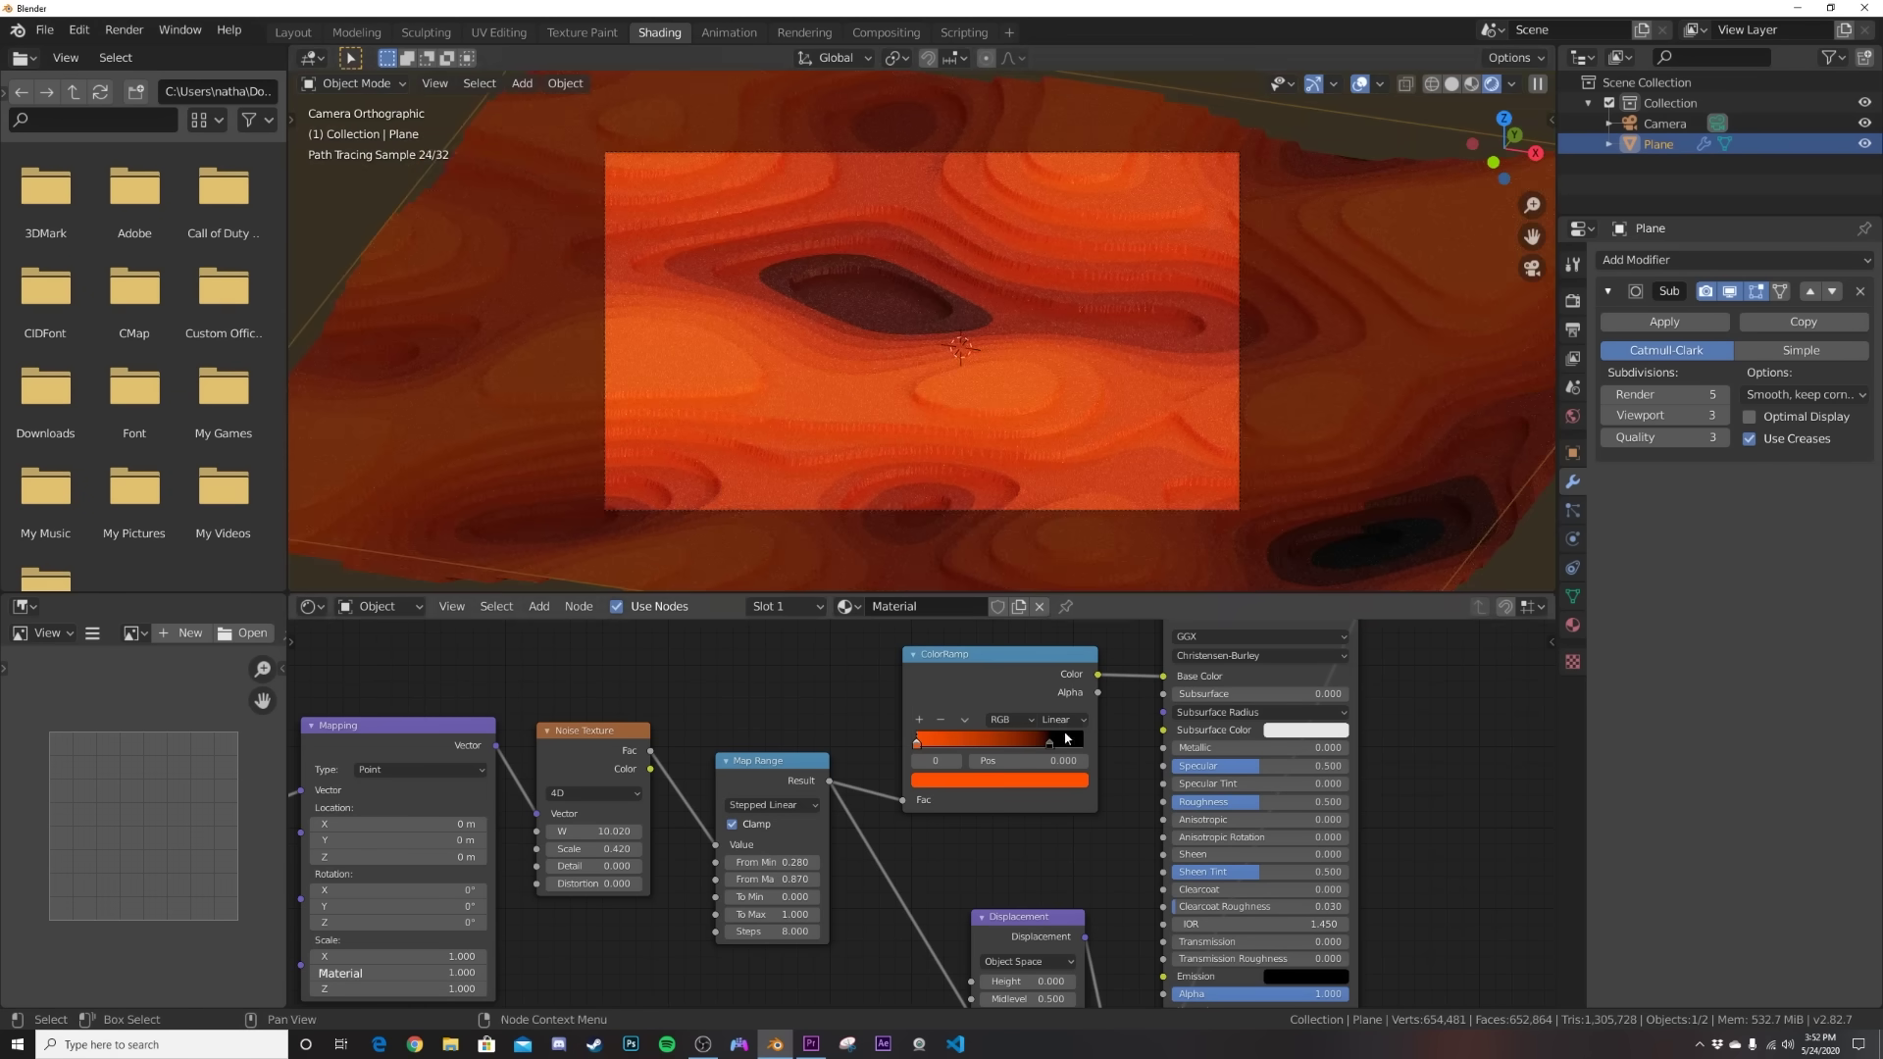
pyautogui.moveTo(1050, 741); pyautogui.dragTo(1039, 741)
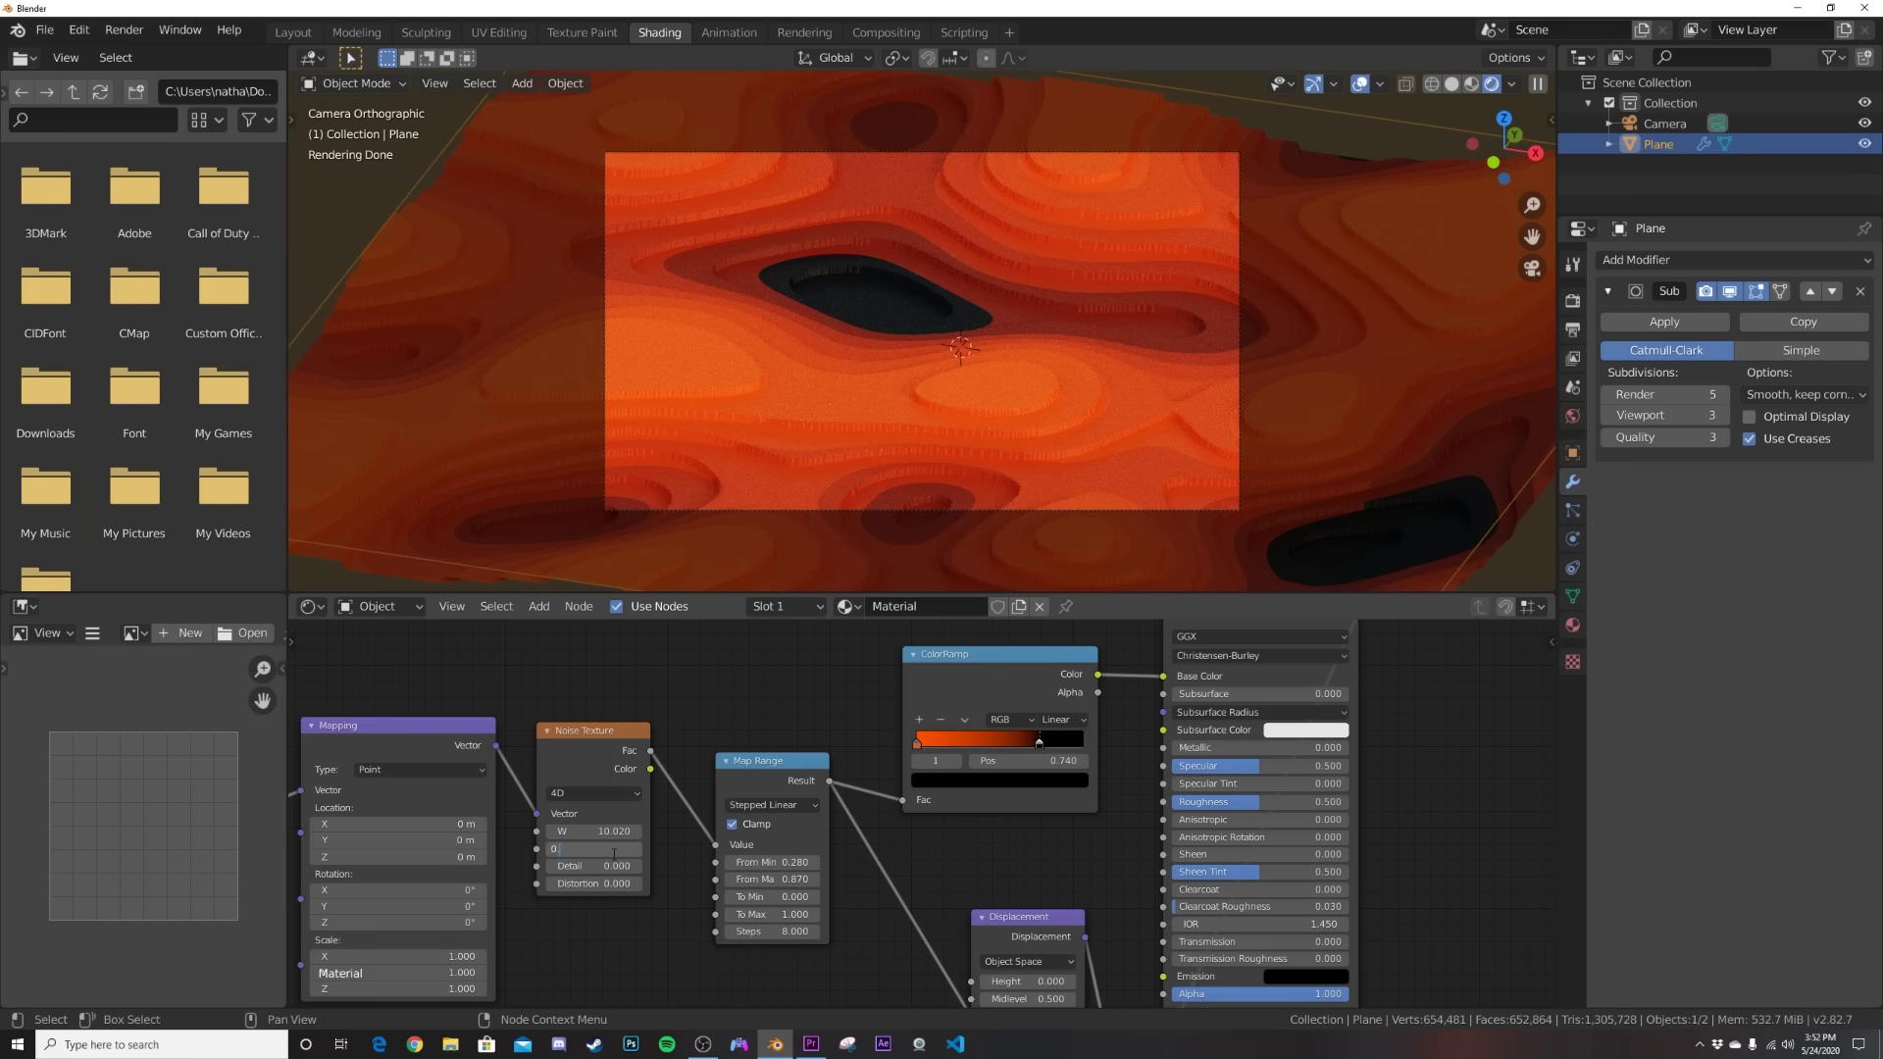
# Set the Noise Texture's scale to 0.6.
pyautogui.click(614, 849)
pyautogui.write('0.6')
pyautogui.press('Return')
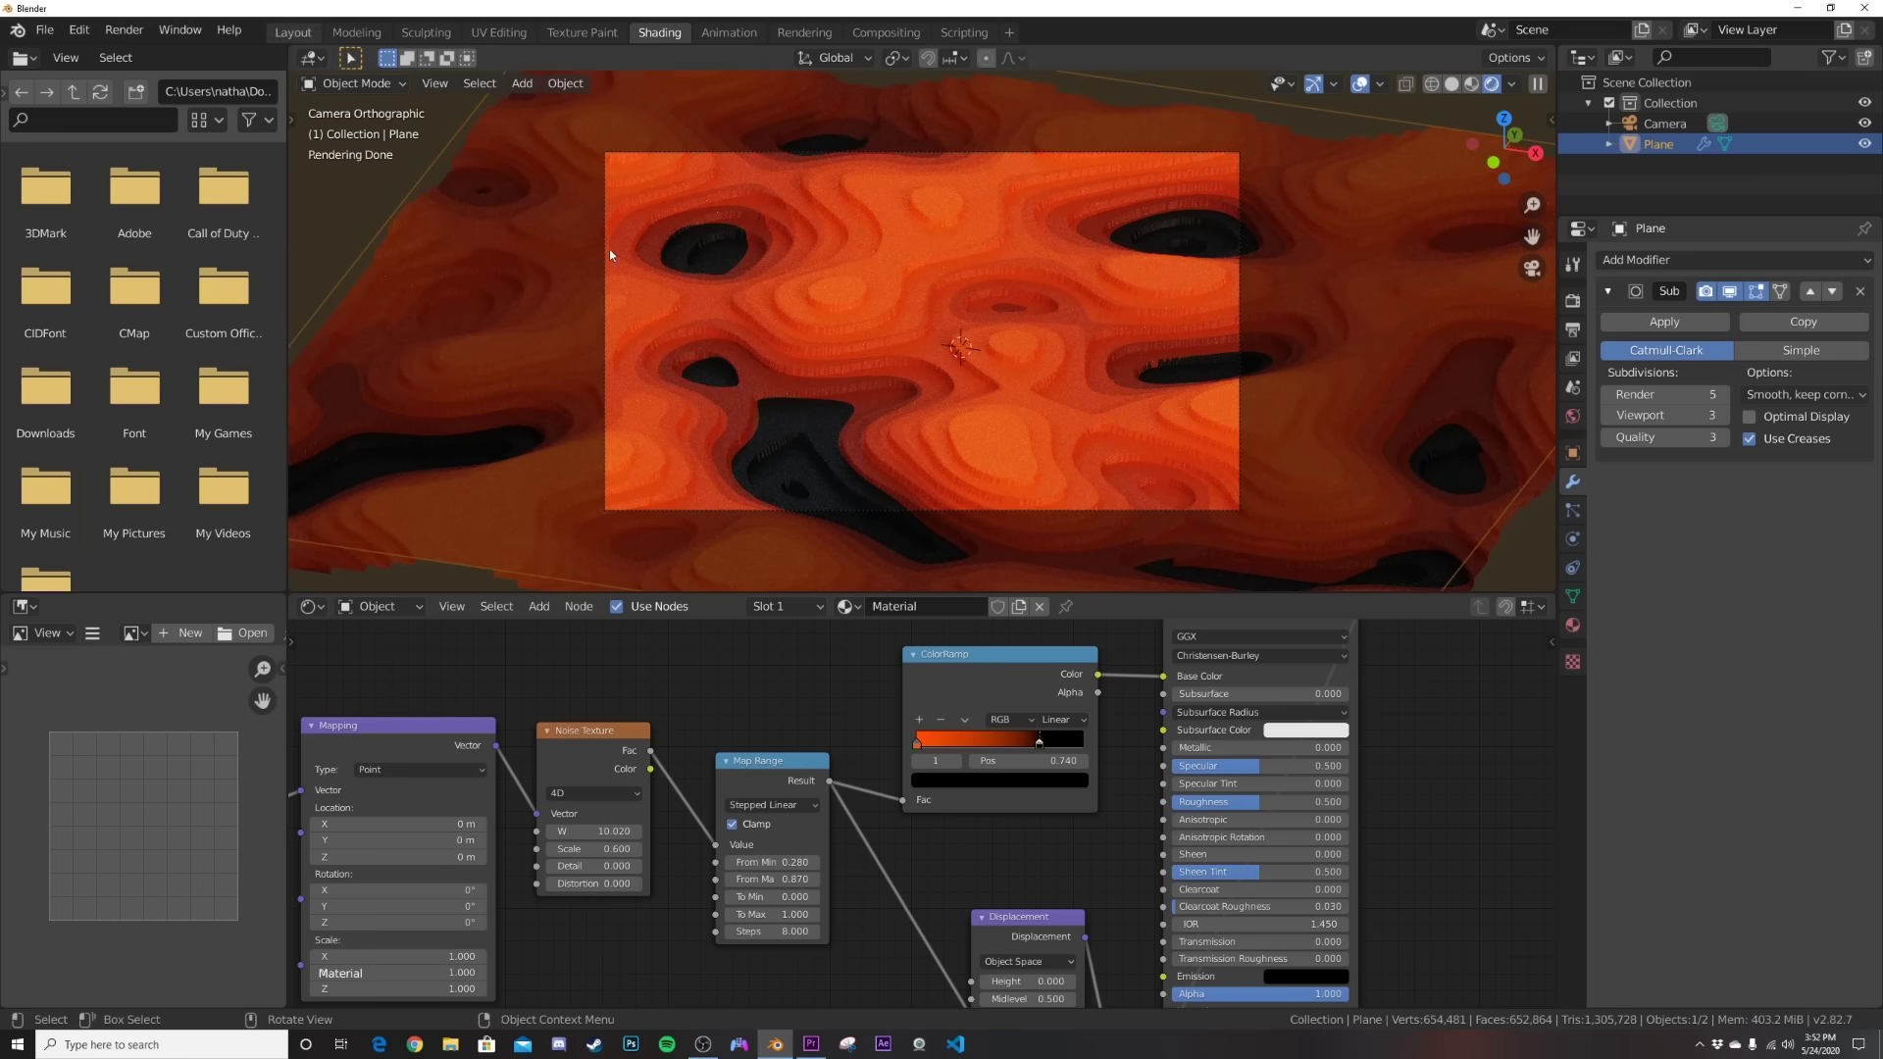
# Switch the Layout workspace's viewport to Solid shading and show the plane's Subdivision modifier settings.
pyautogui.click(292, 33)
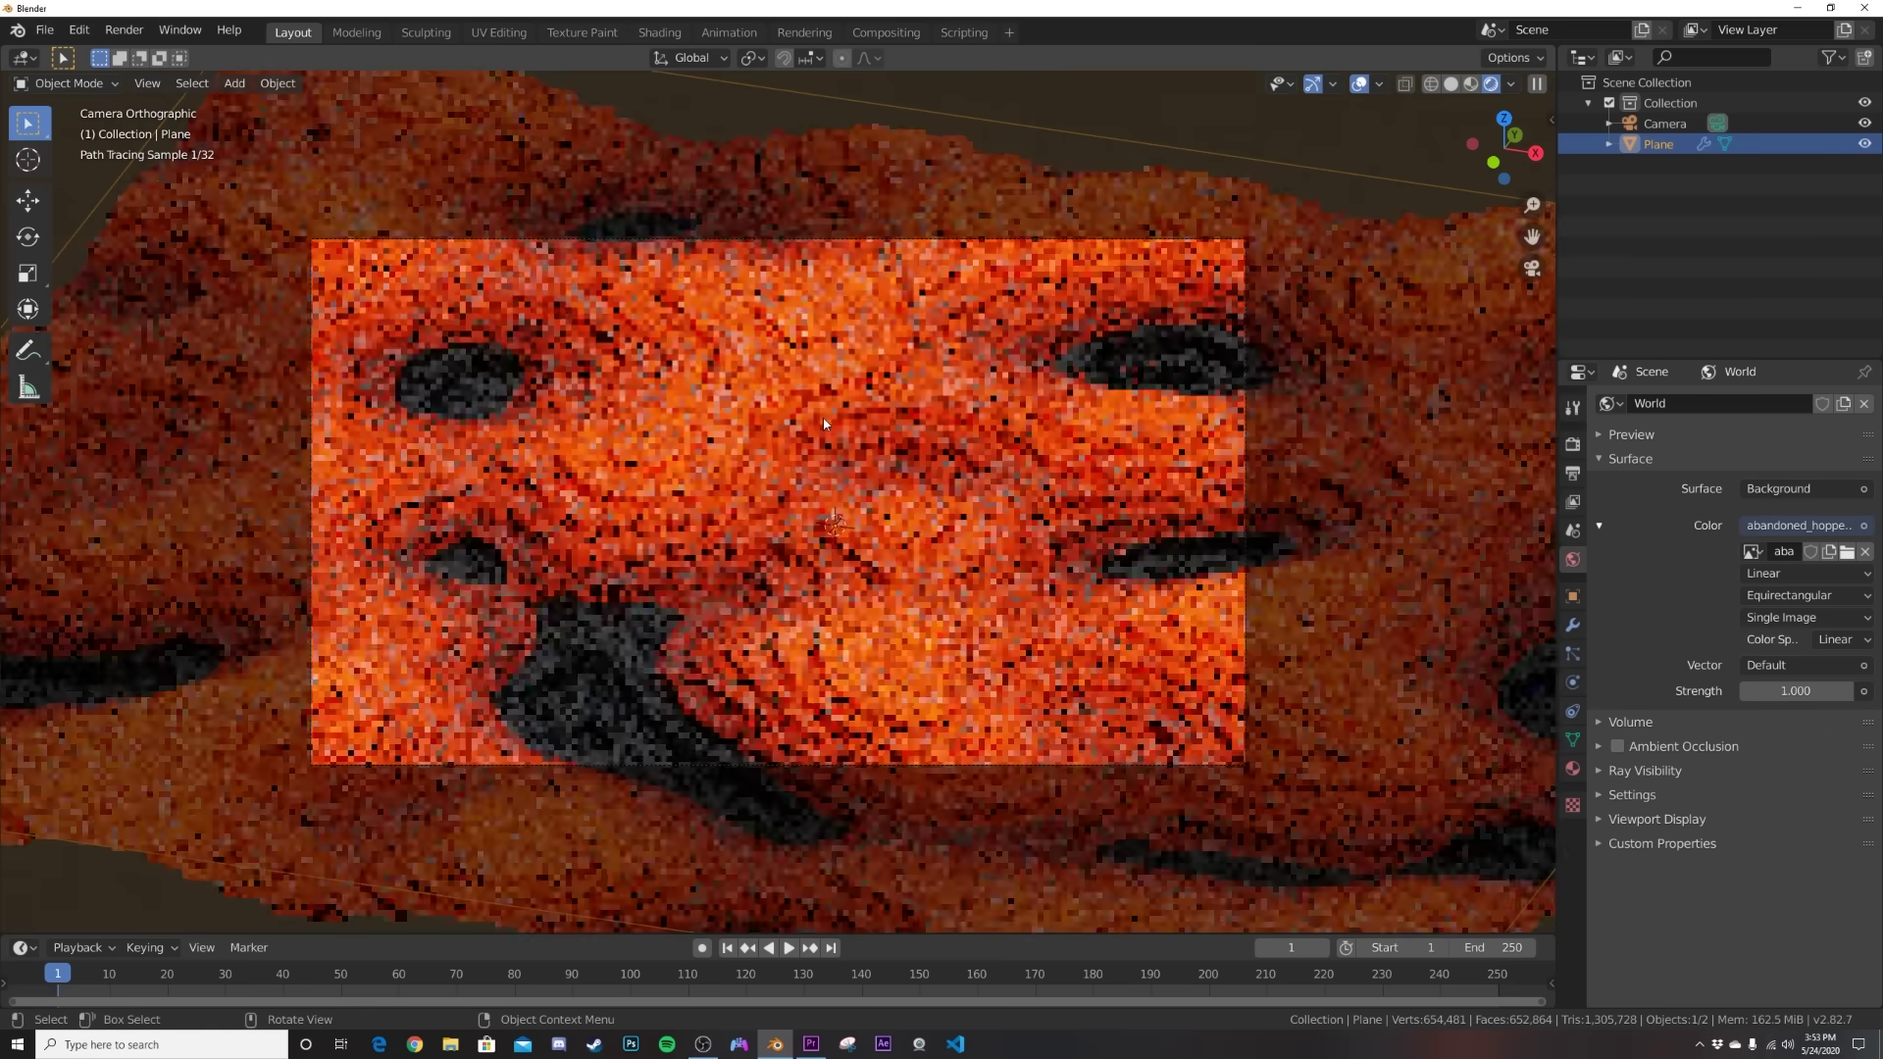
pyautogui.press('z')
pyautogui.click(1037, 505)
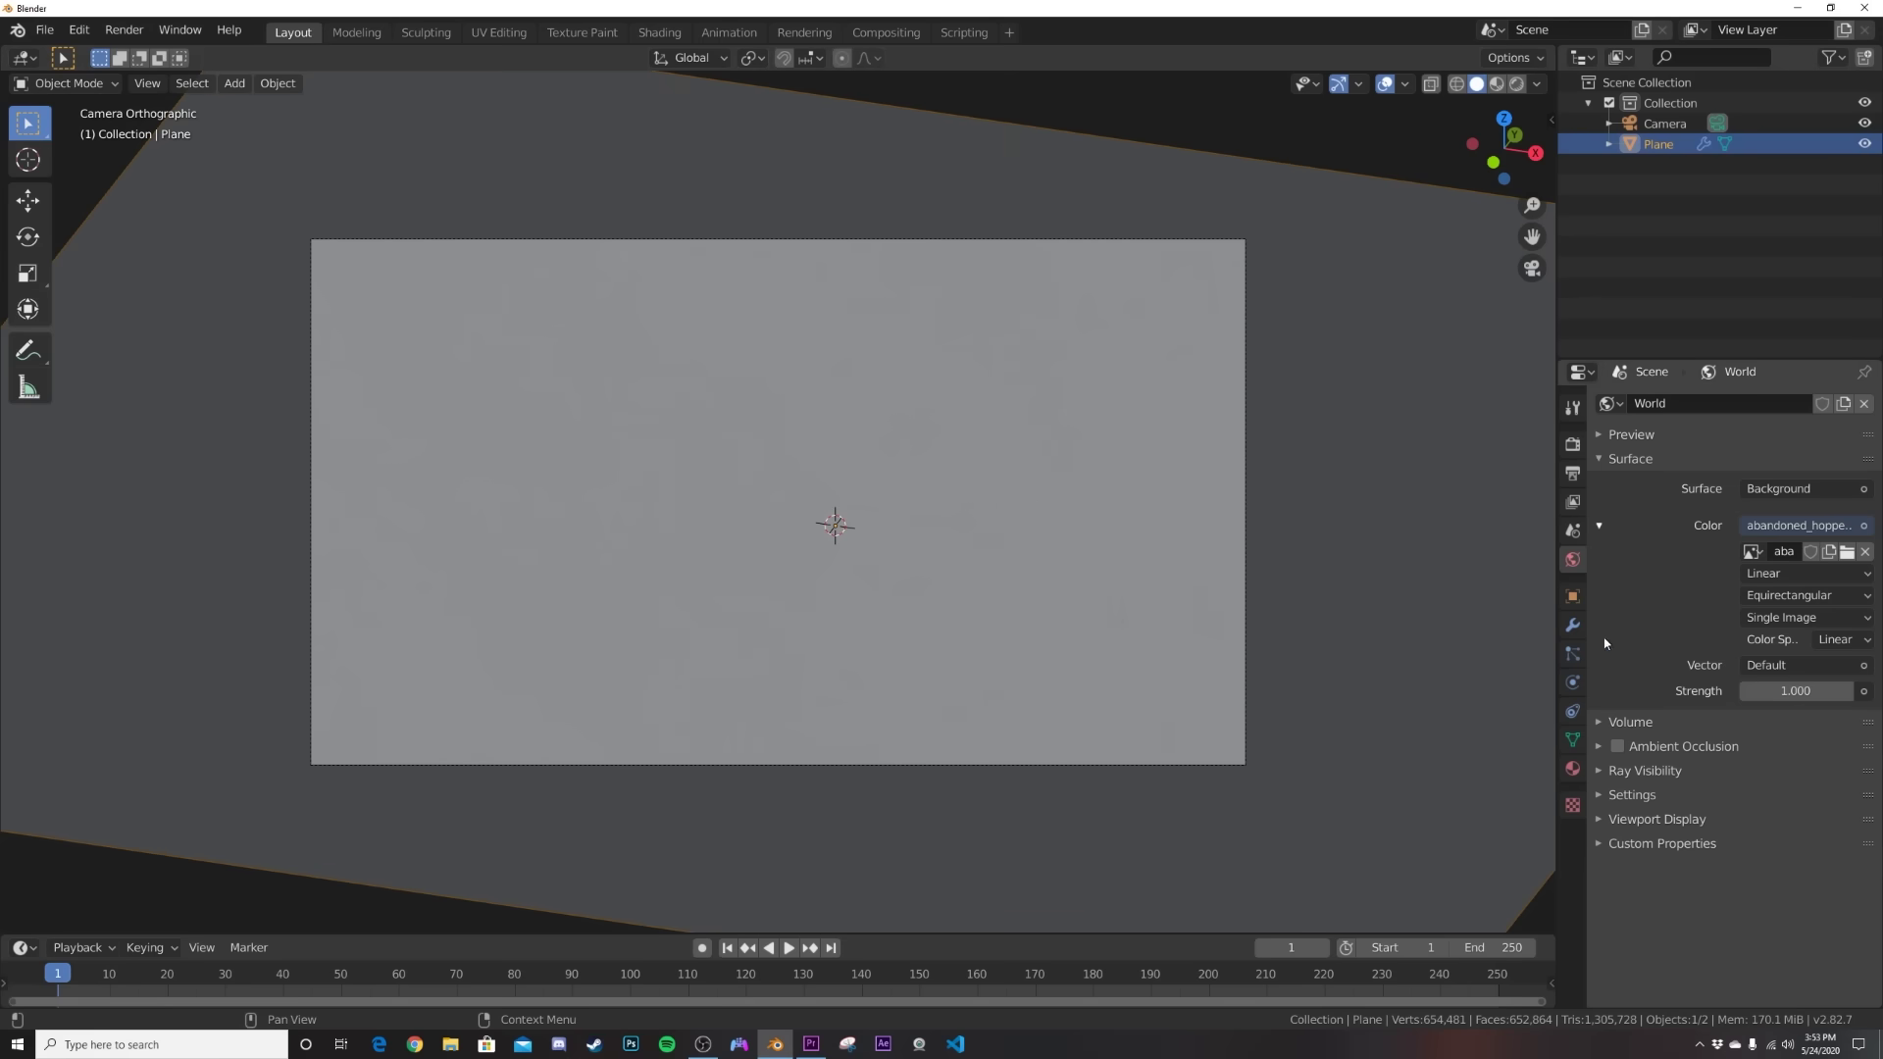
pyautogui.click(1570, 633)
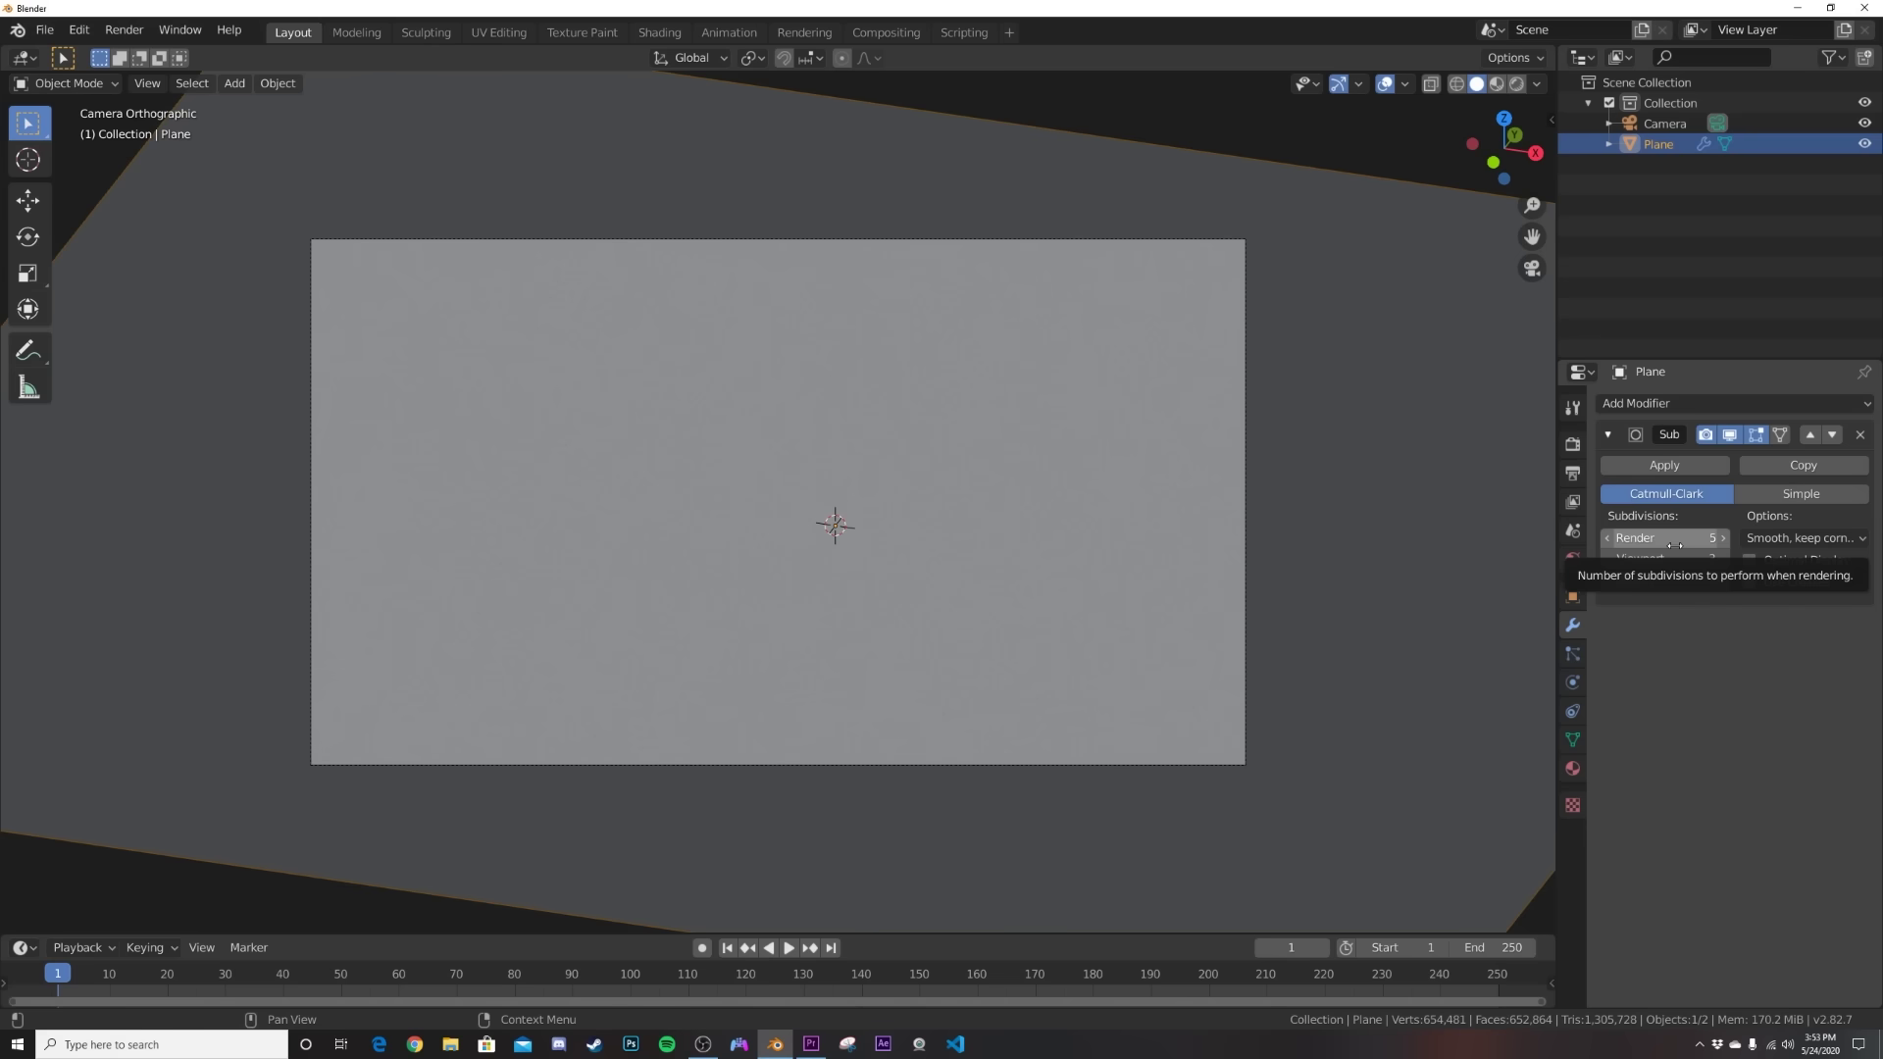
# Render a still image of the current frame from the camera.
pyautogui.click(46, 32)
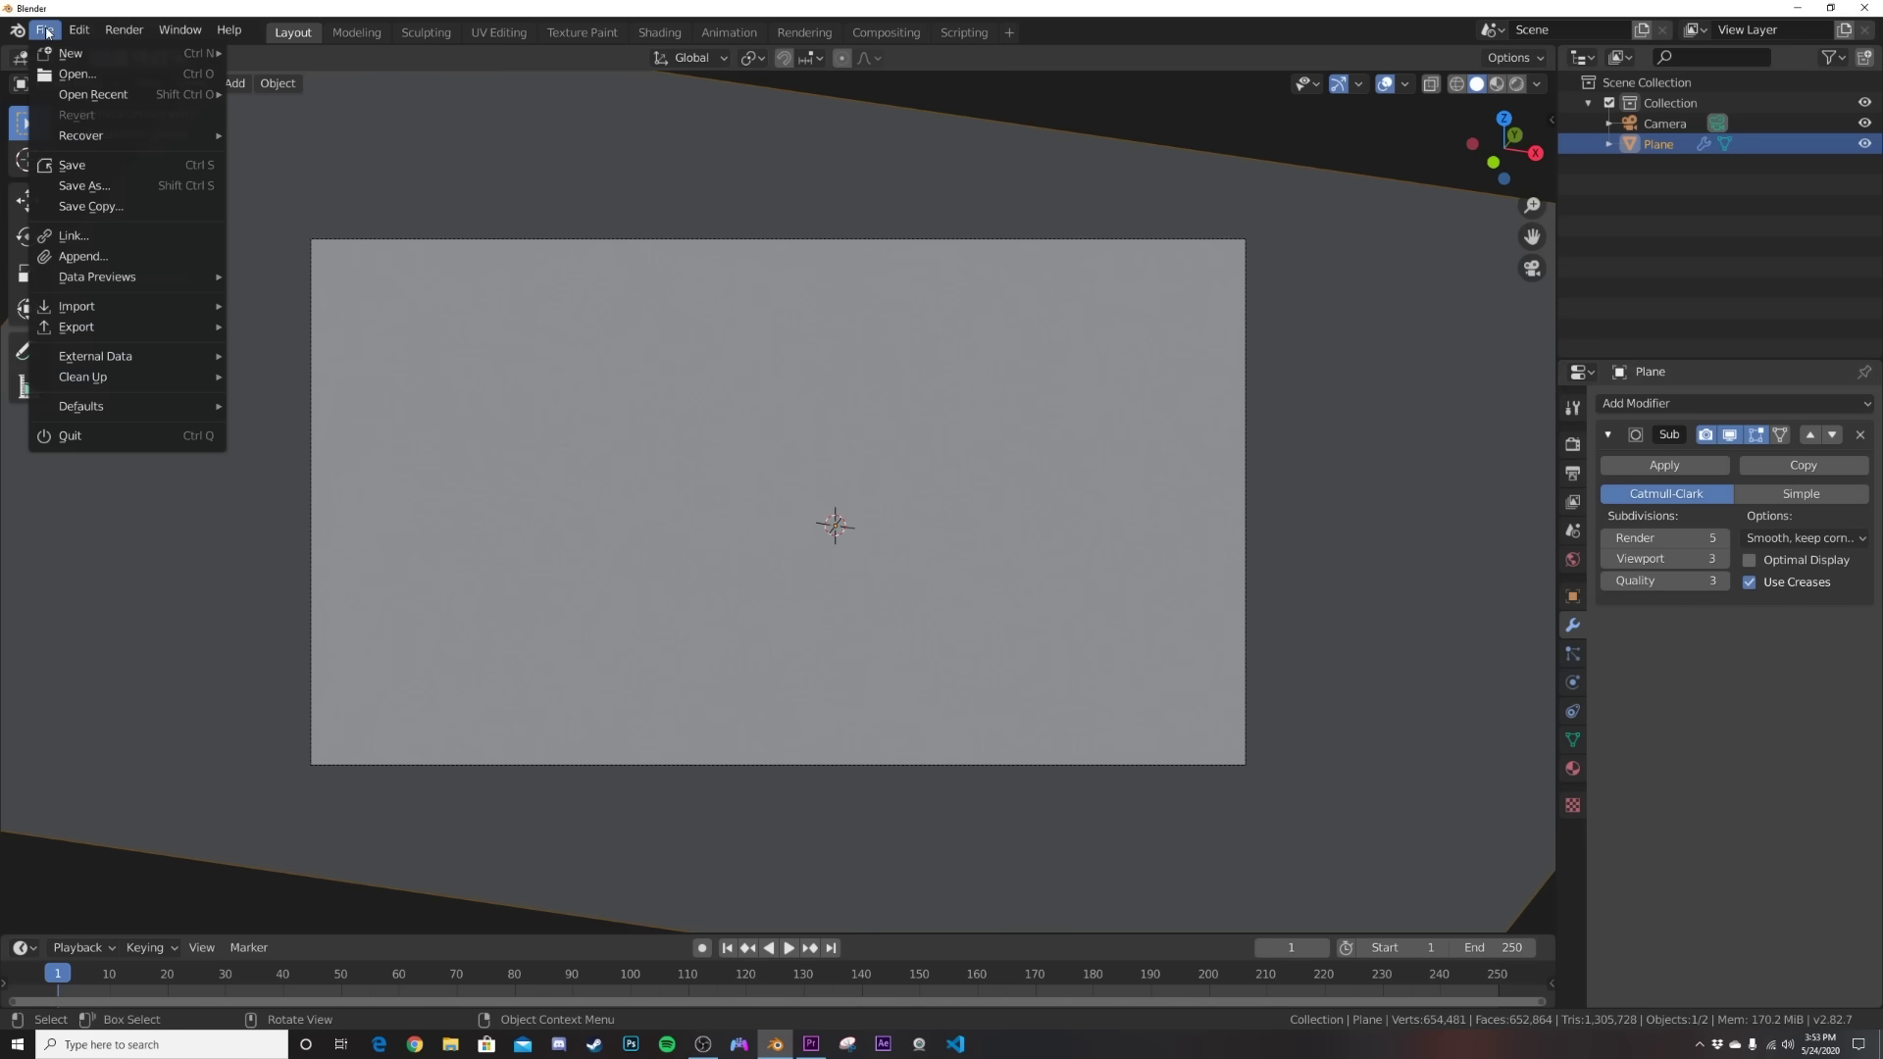
pyautogui.click(46, 33)
pyautogui.click(123, 30)
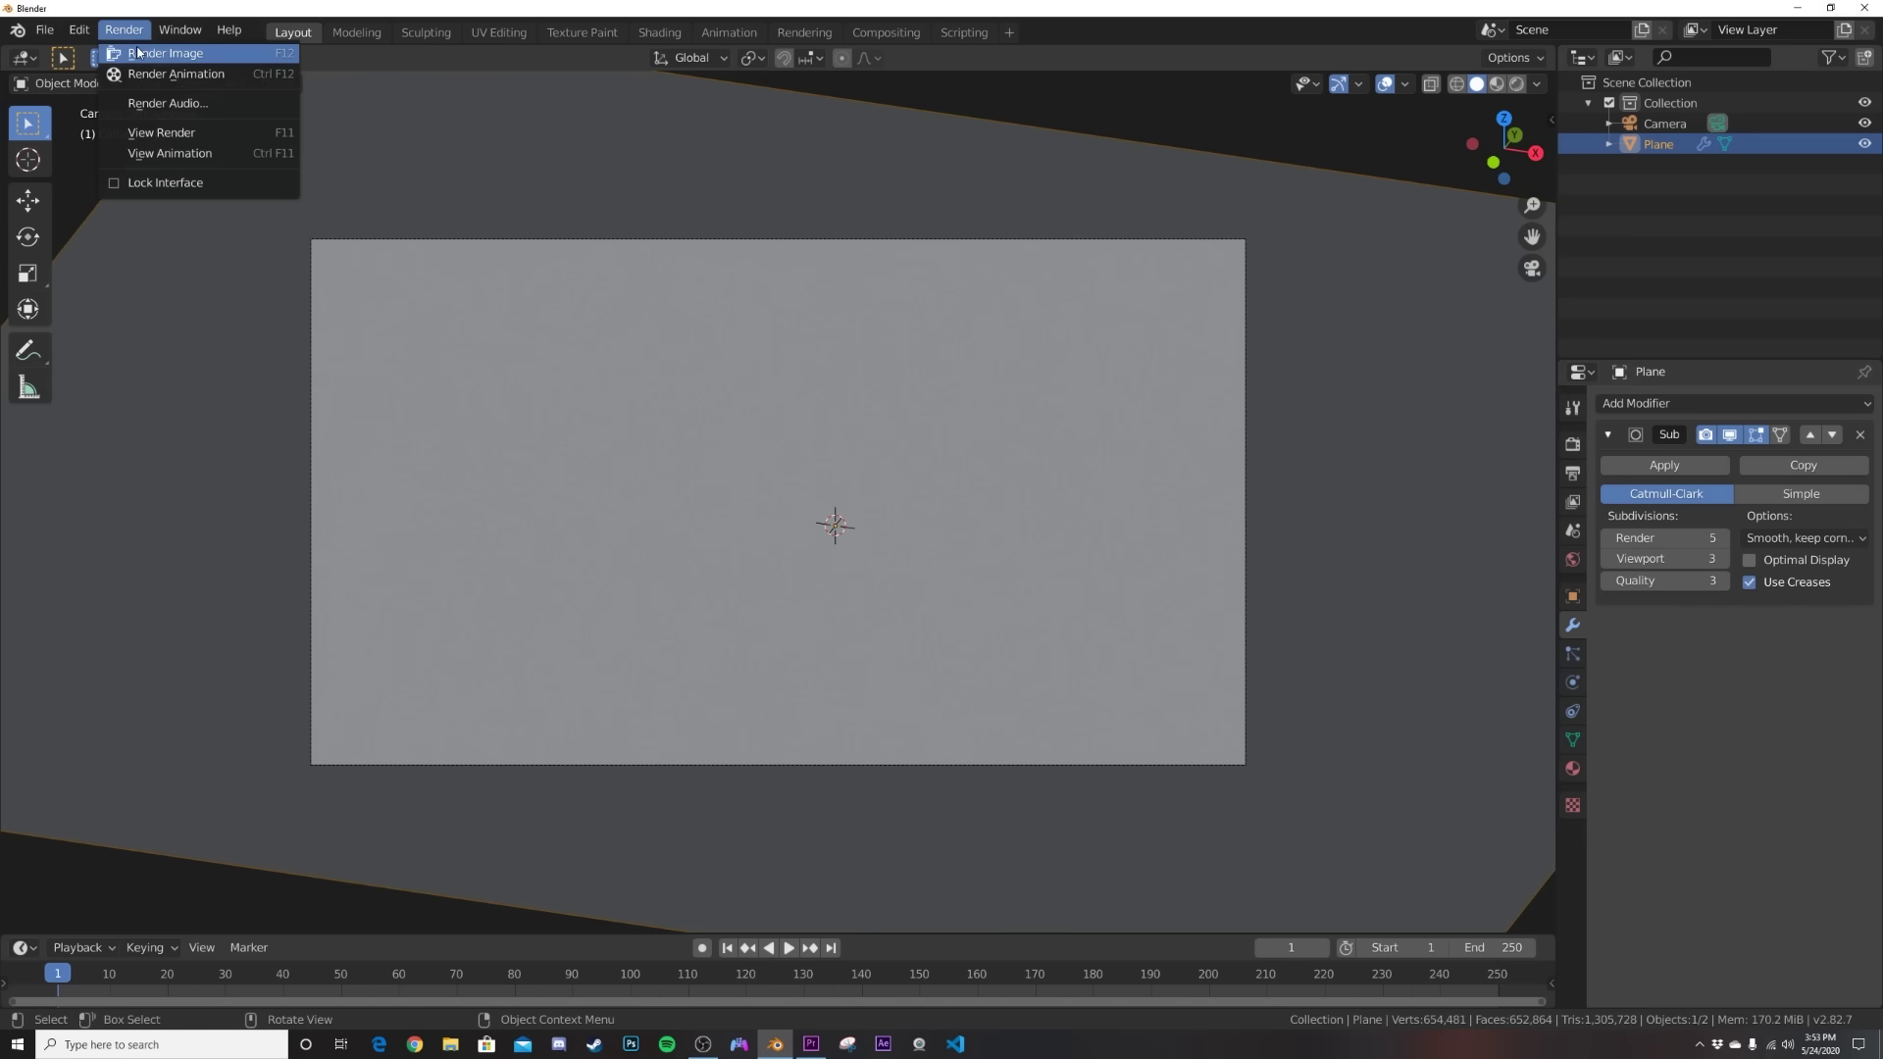
pyautogui.click(137, 47)
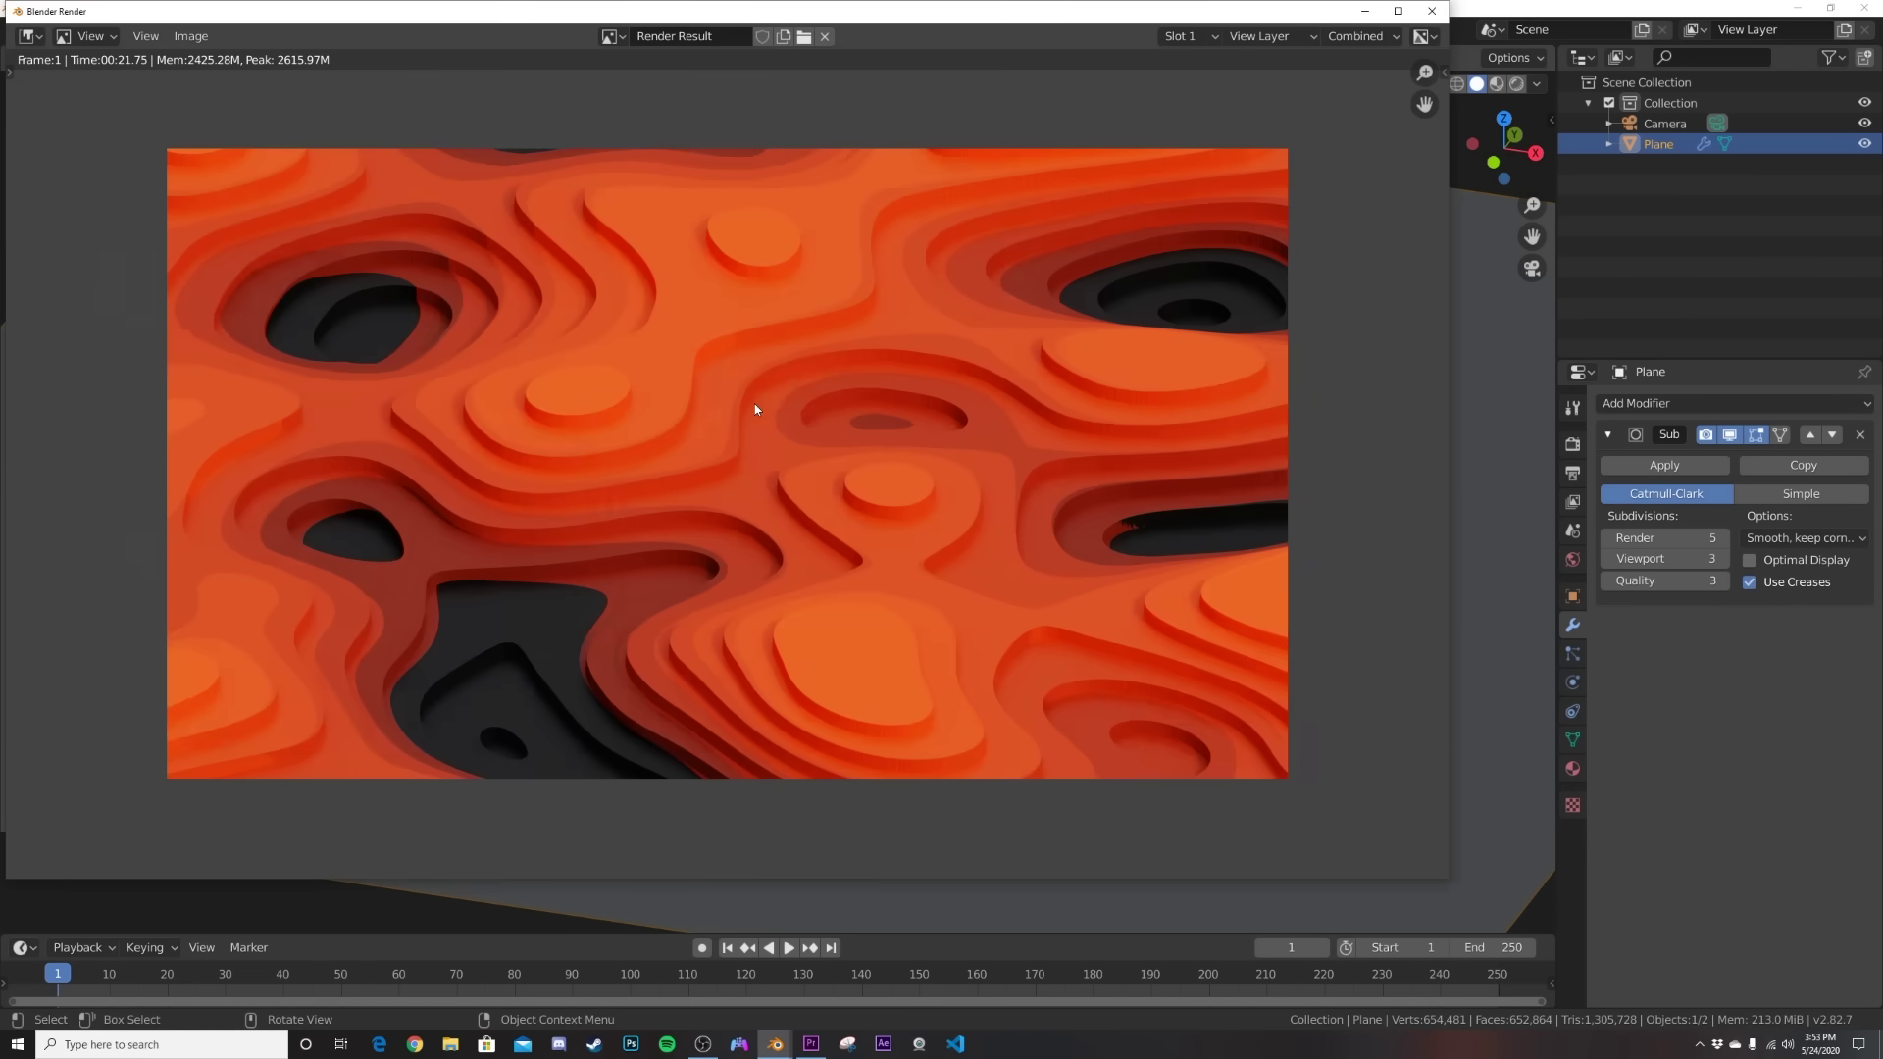
# Examine the terraced layers, their edges and shadows in the rendered image, both close up and as a whole.
pyautogui.scroll(1, 755, 408)
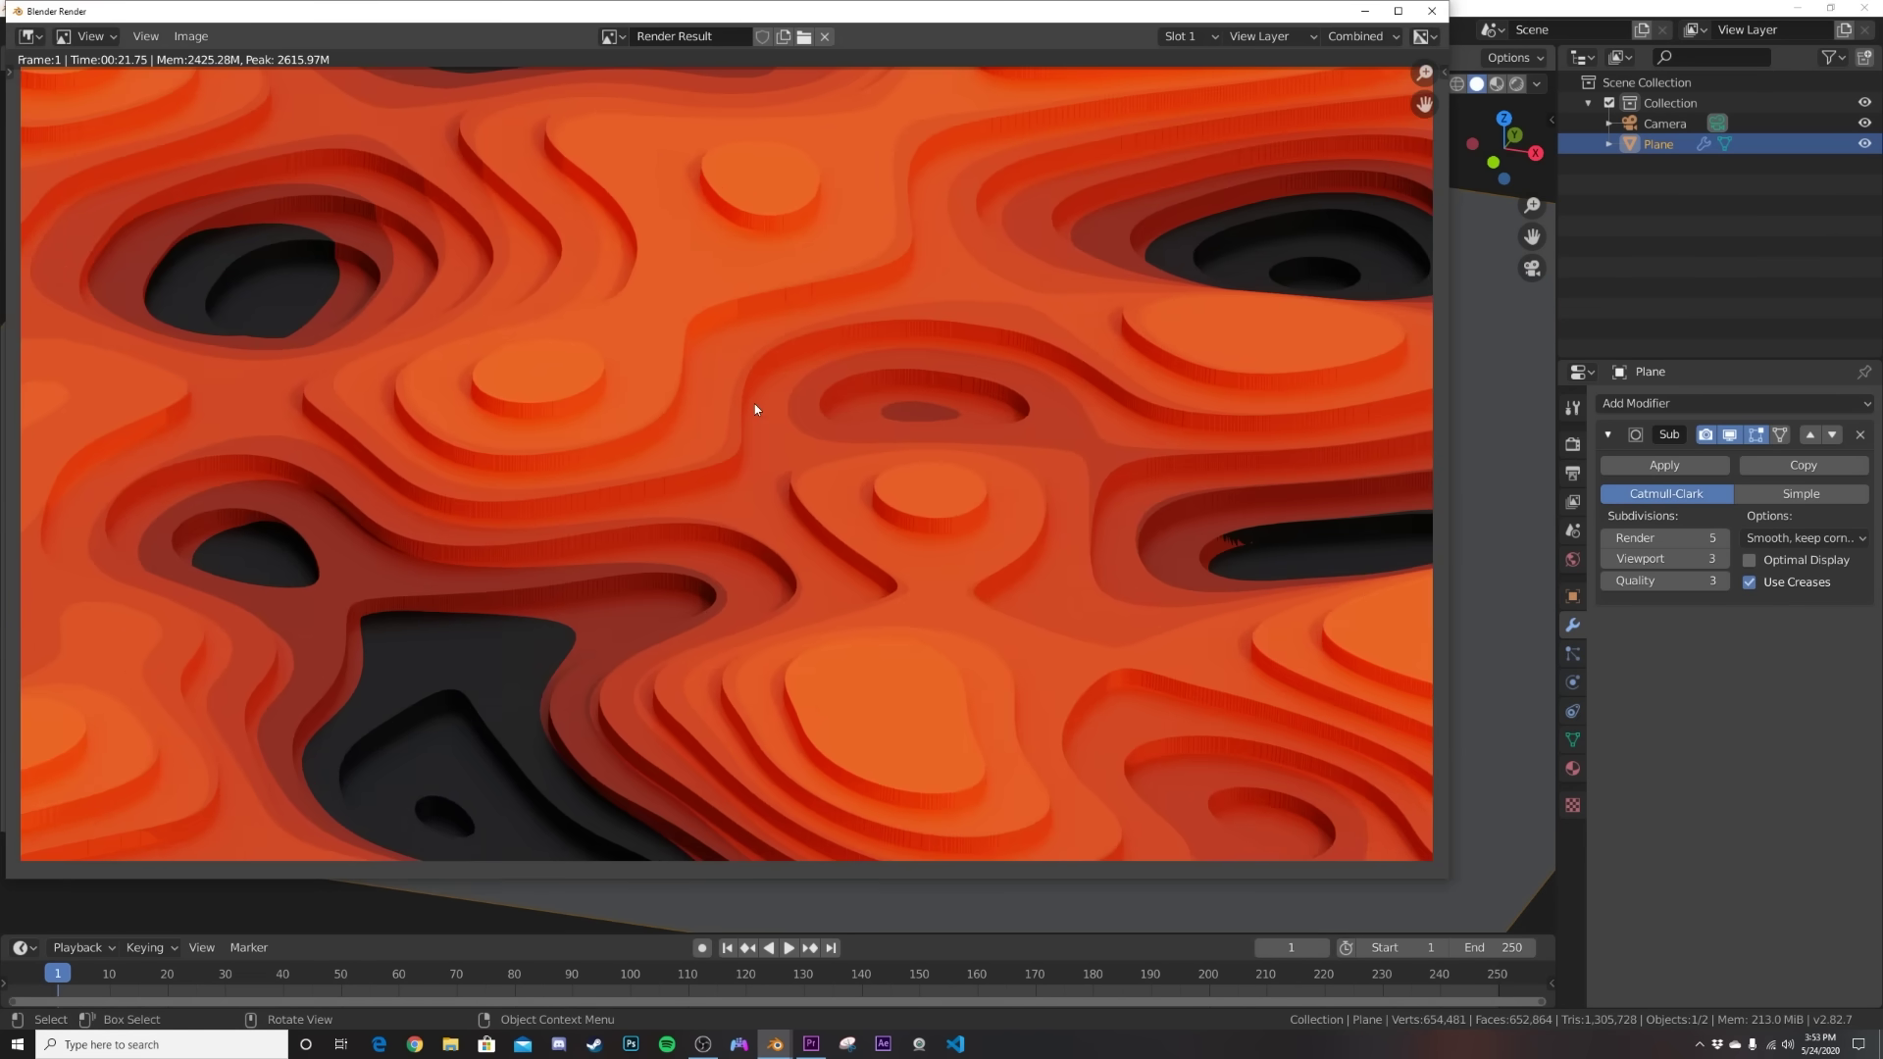
pyautogui.scroll(-2, 547, 469)
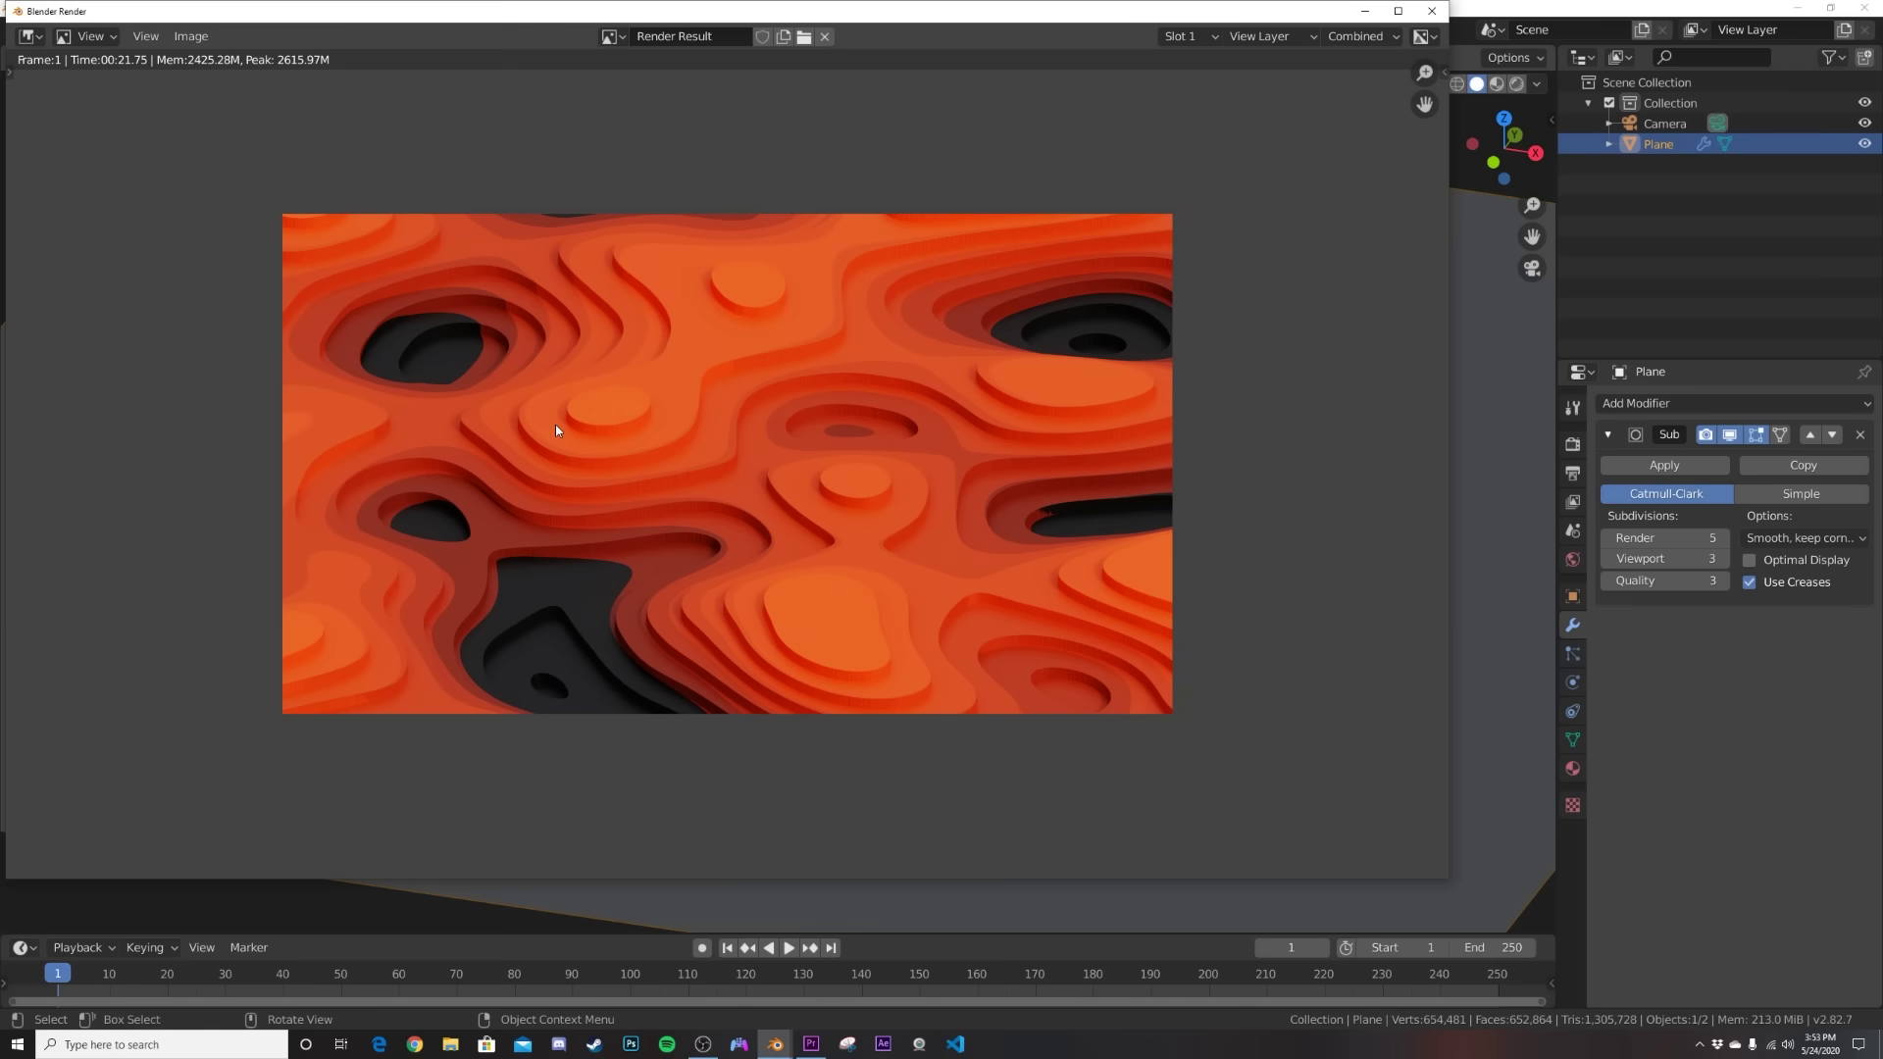
pyautogui.scroll(3, 555, 428)
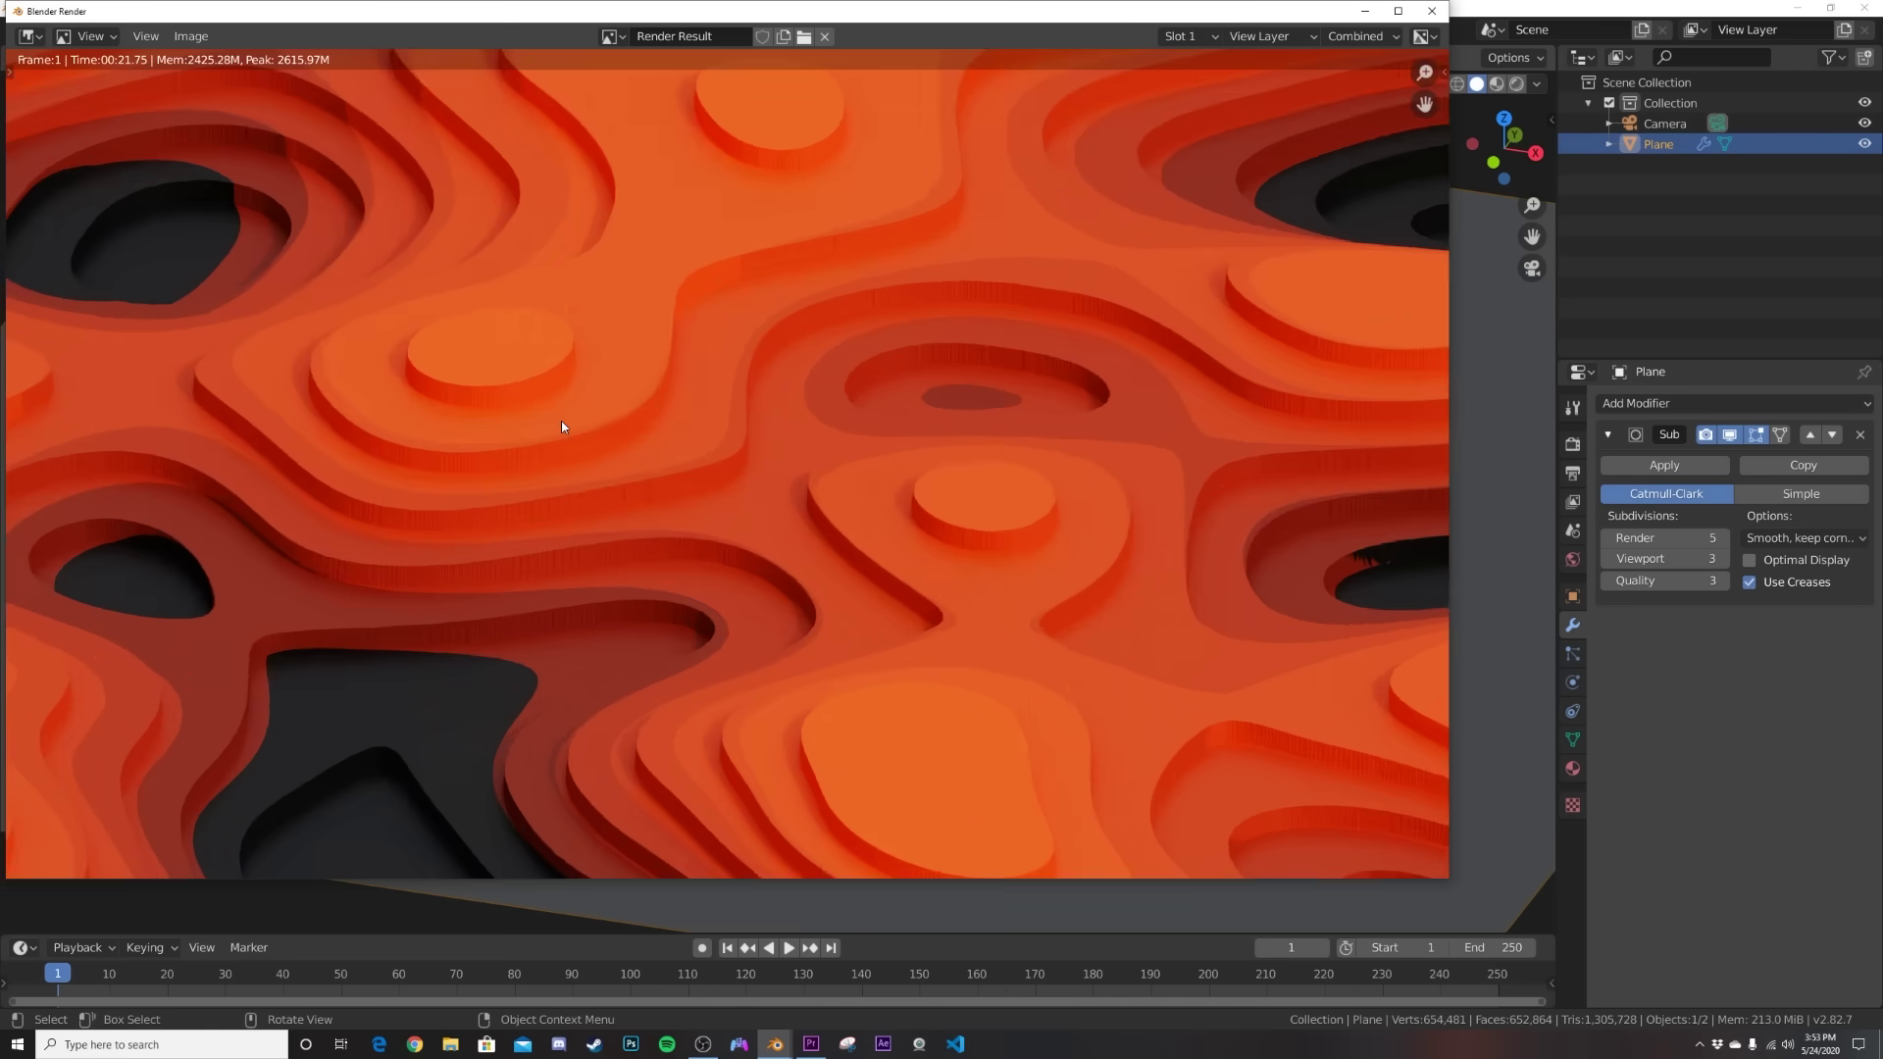
pyautogui.scroll(-2, 561, 425)
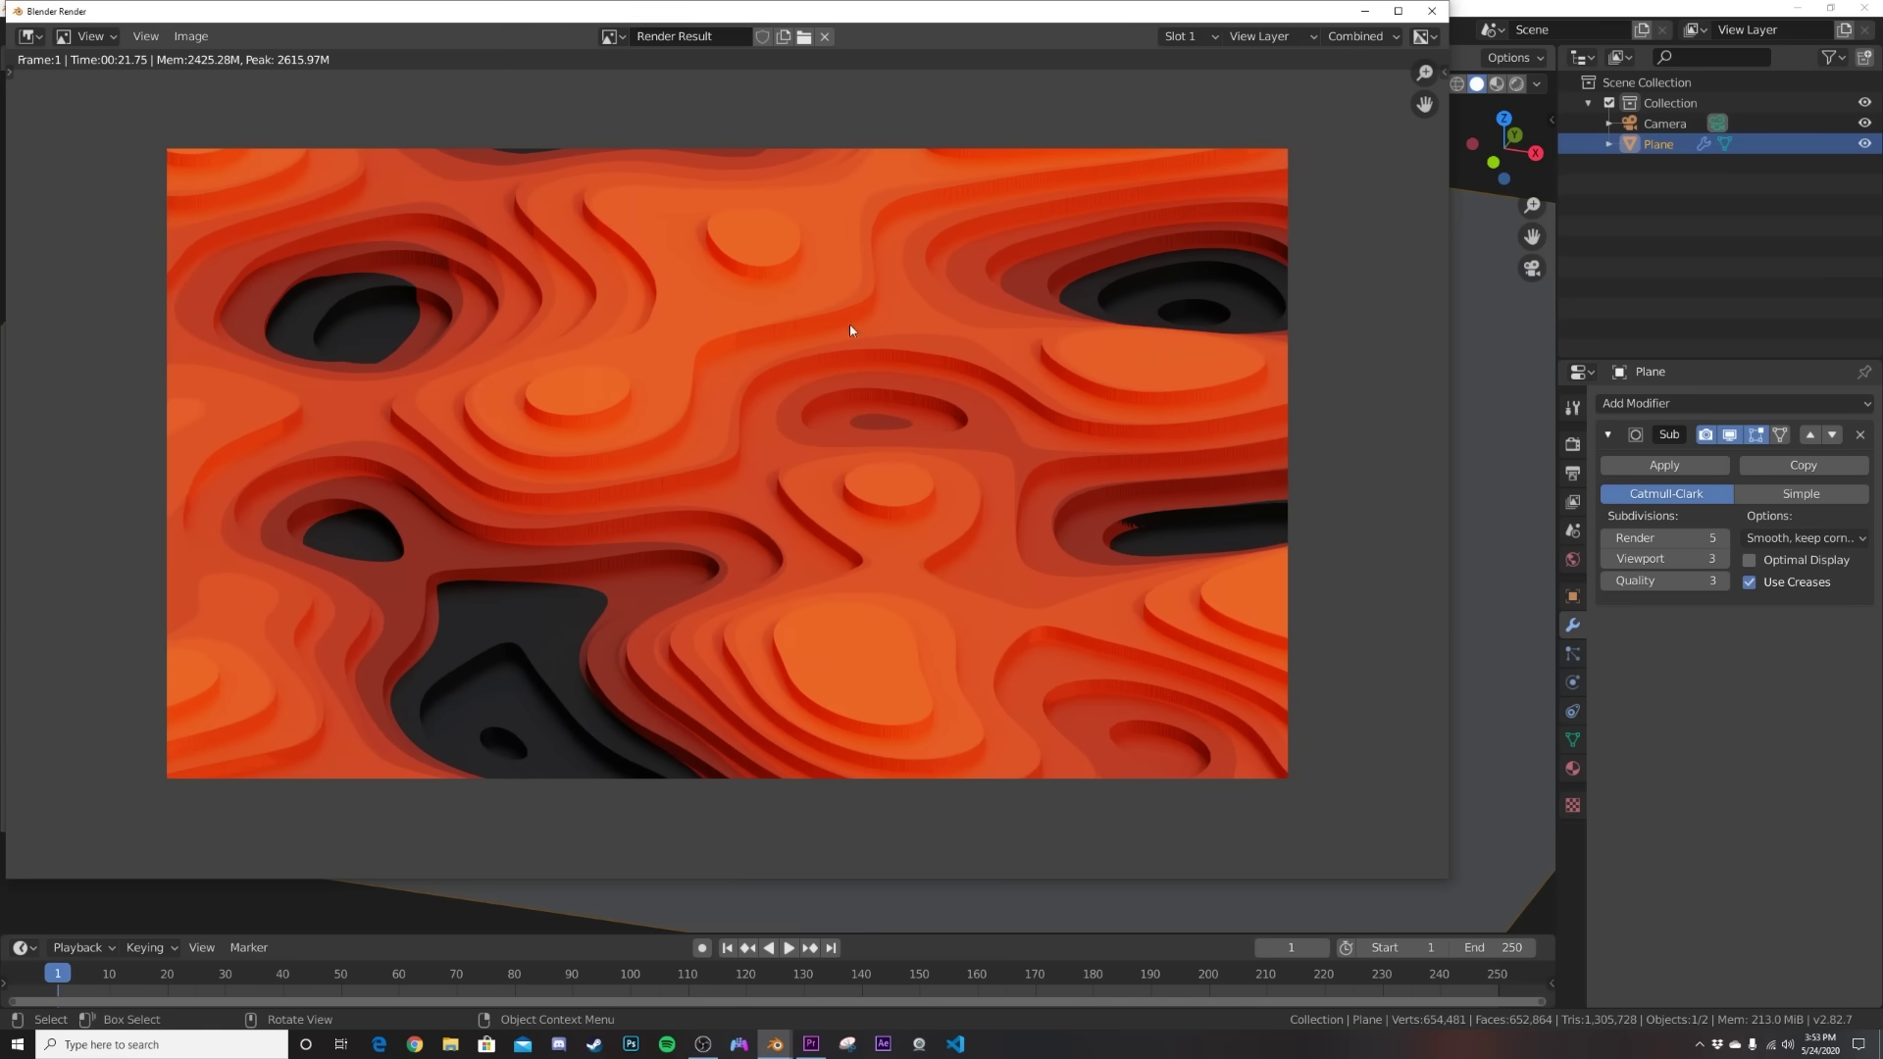
pyautogui.scroll(1, 639, 540)
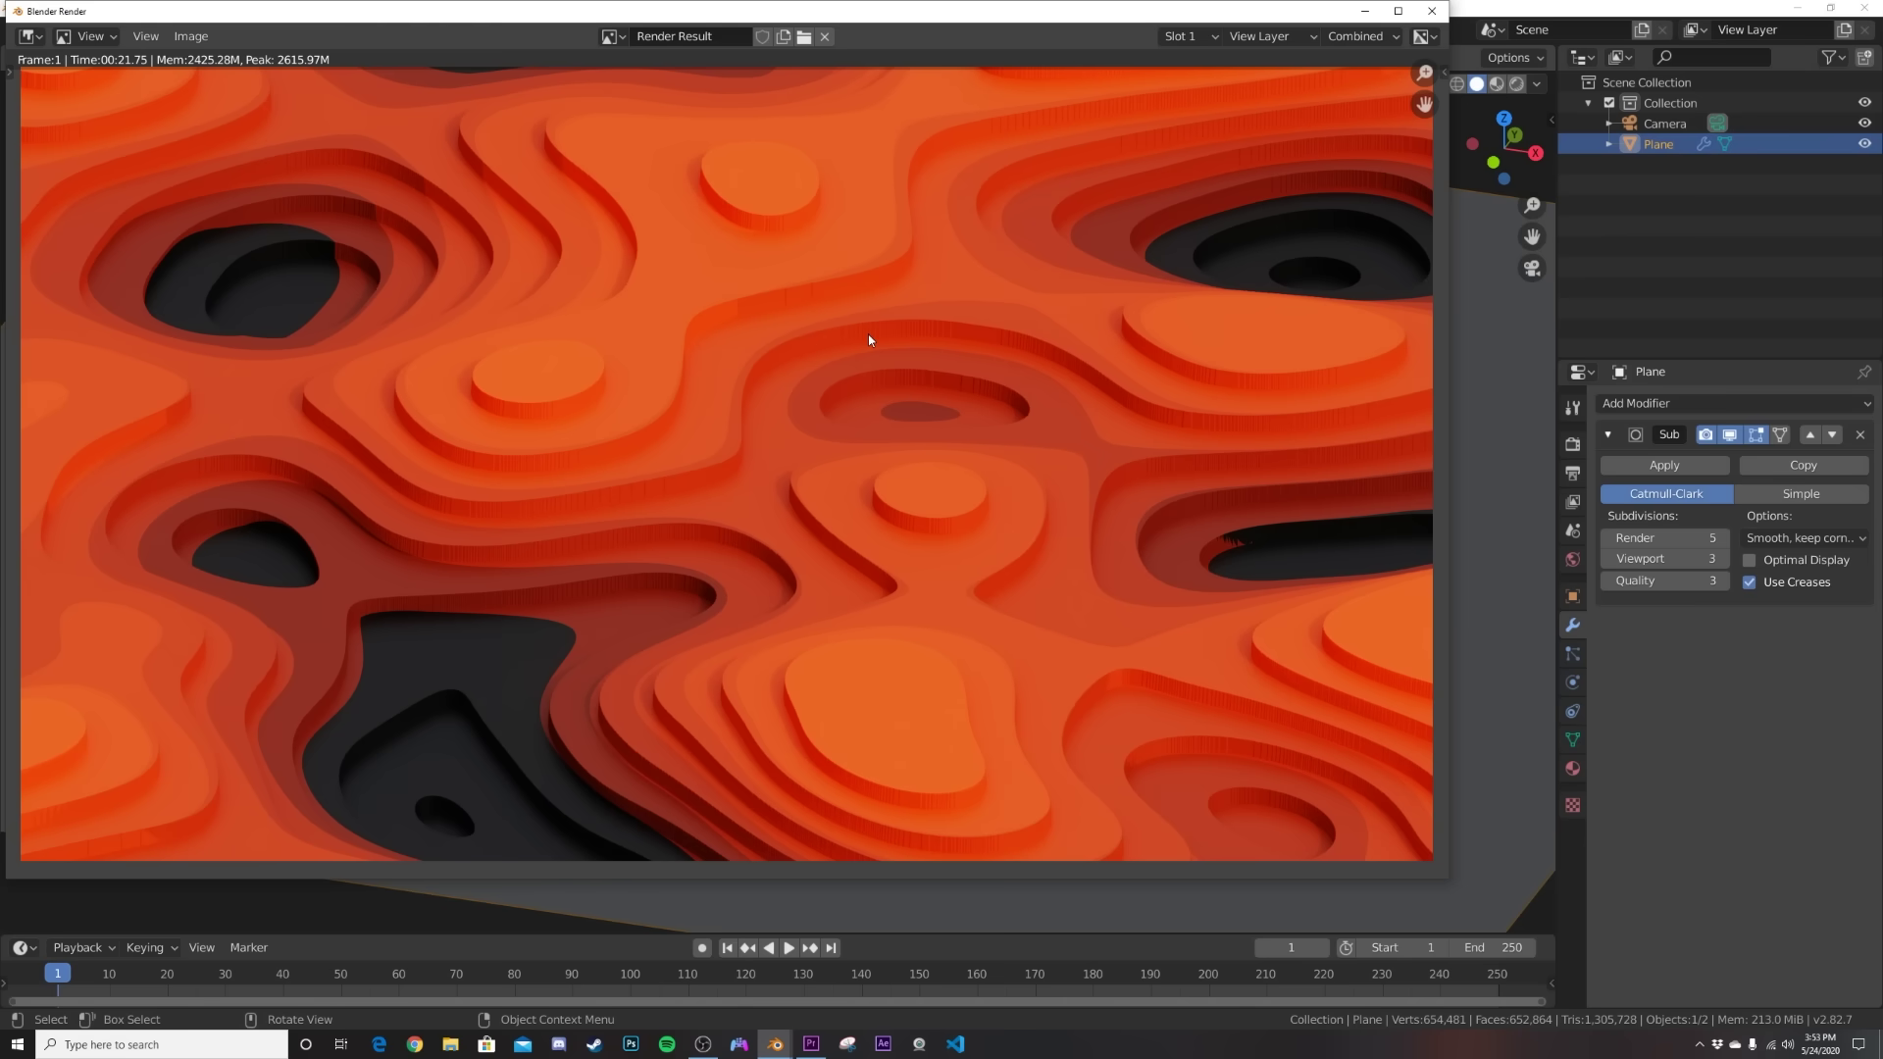
pyautogui.scroll(-2, 702, 546)
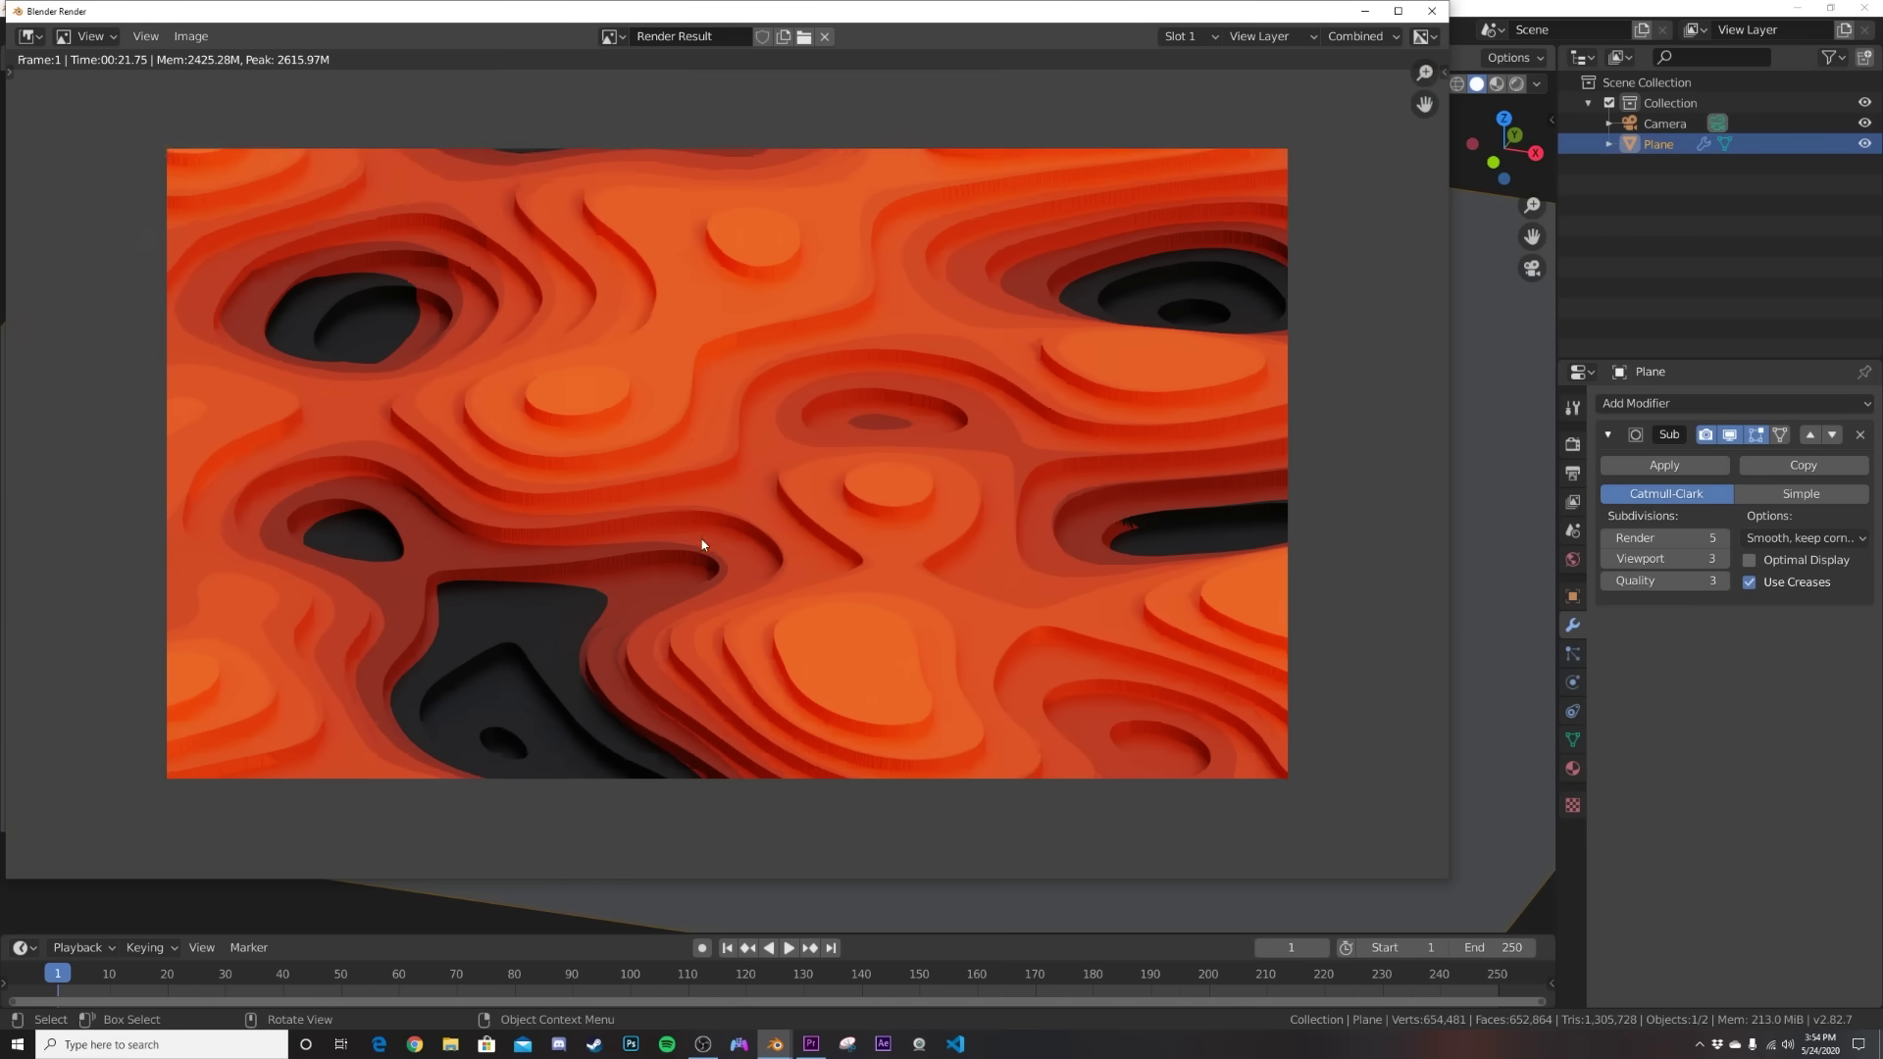
pyautogui.scroll(3, 702, 544)
pyautogui.scroll(-1, 990, 590)
pyautogui.scroll(-1, 990, 597)
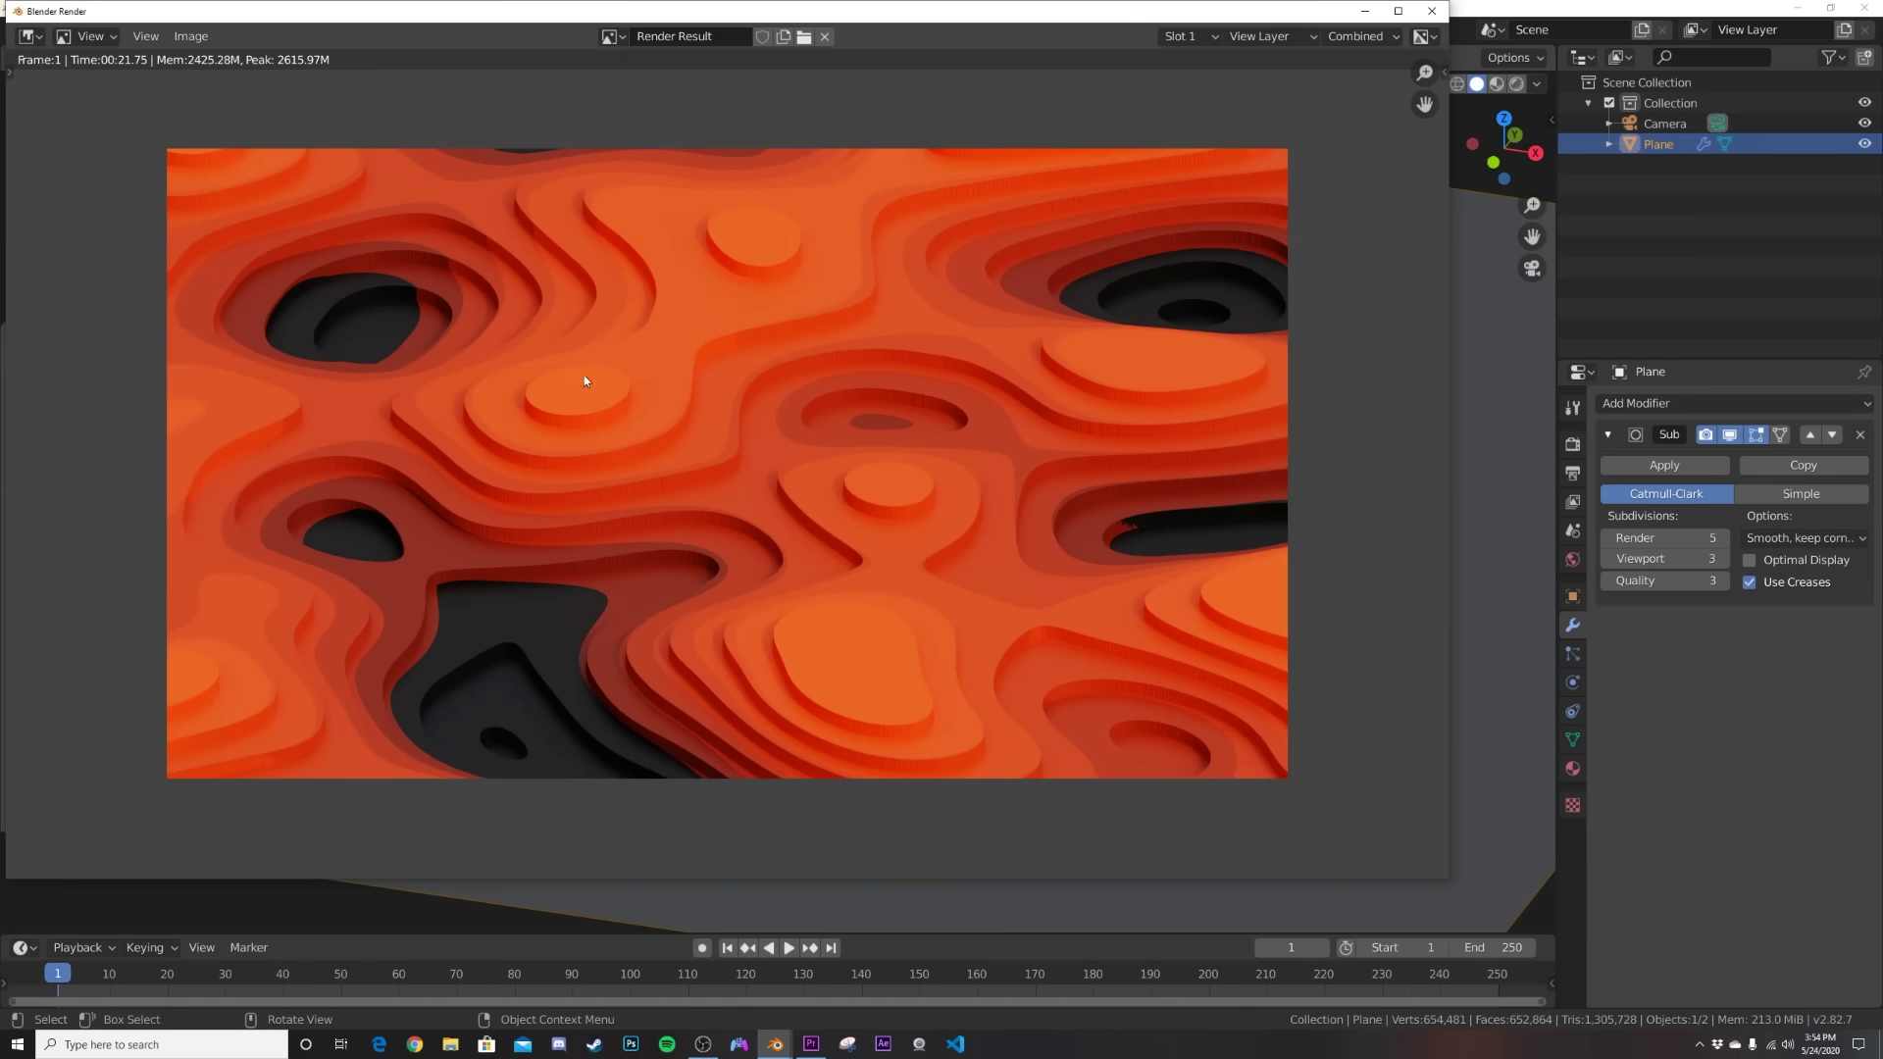